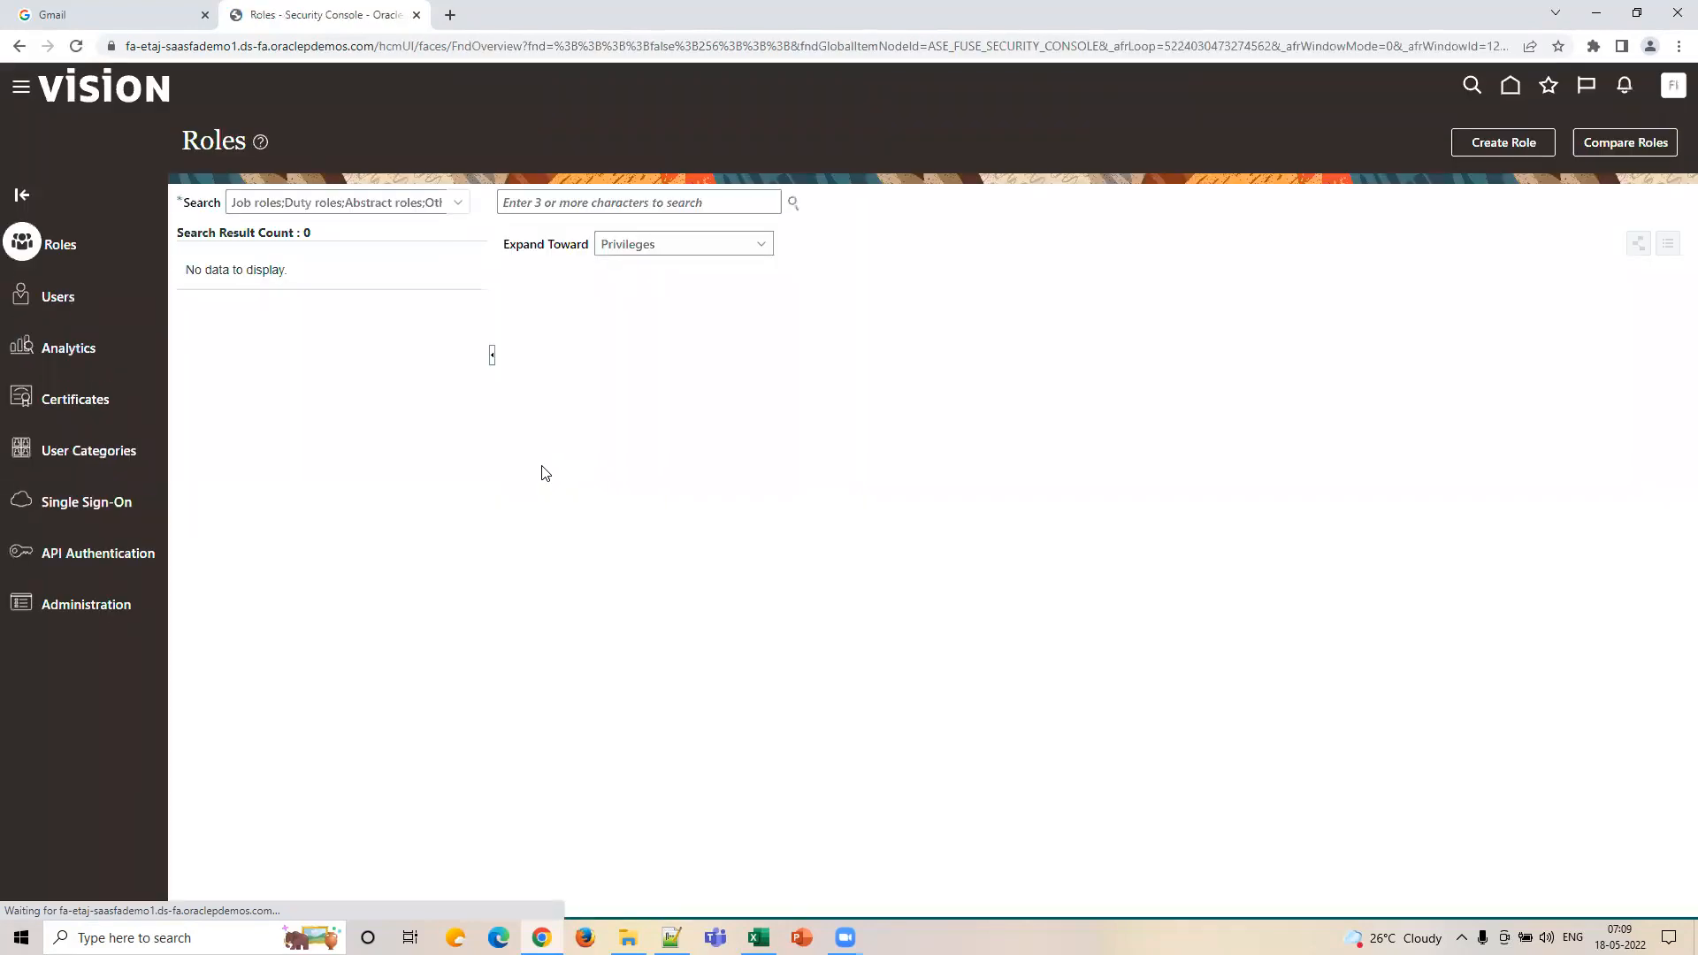
Step: Search the user accounts for the user name fin_impl and open that account for editing
{"action": "left_click", "coordinate": [34, 309]}
{"action": "type", "text": "fir"}
{"action": "type", "text": "_impl"}
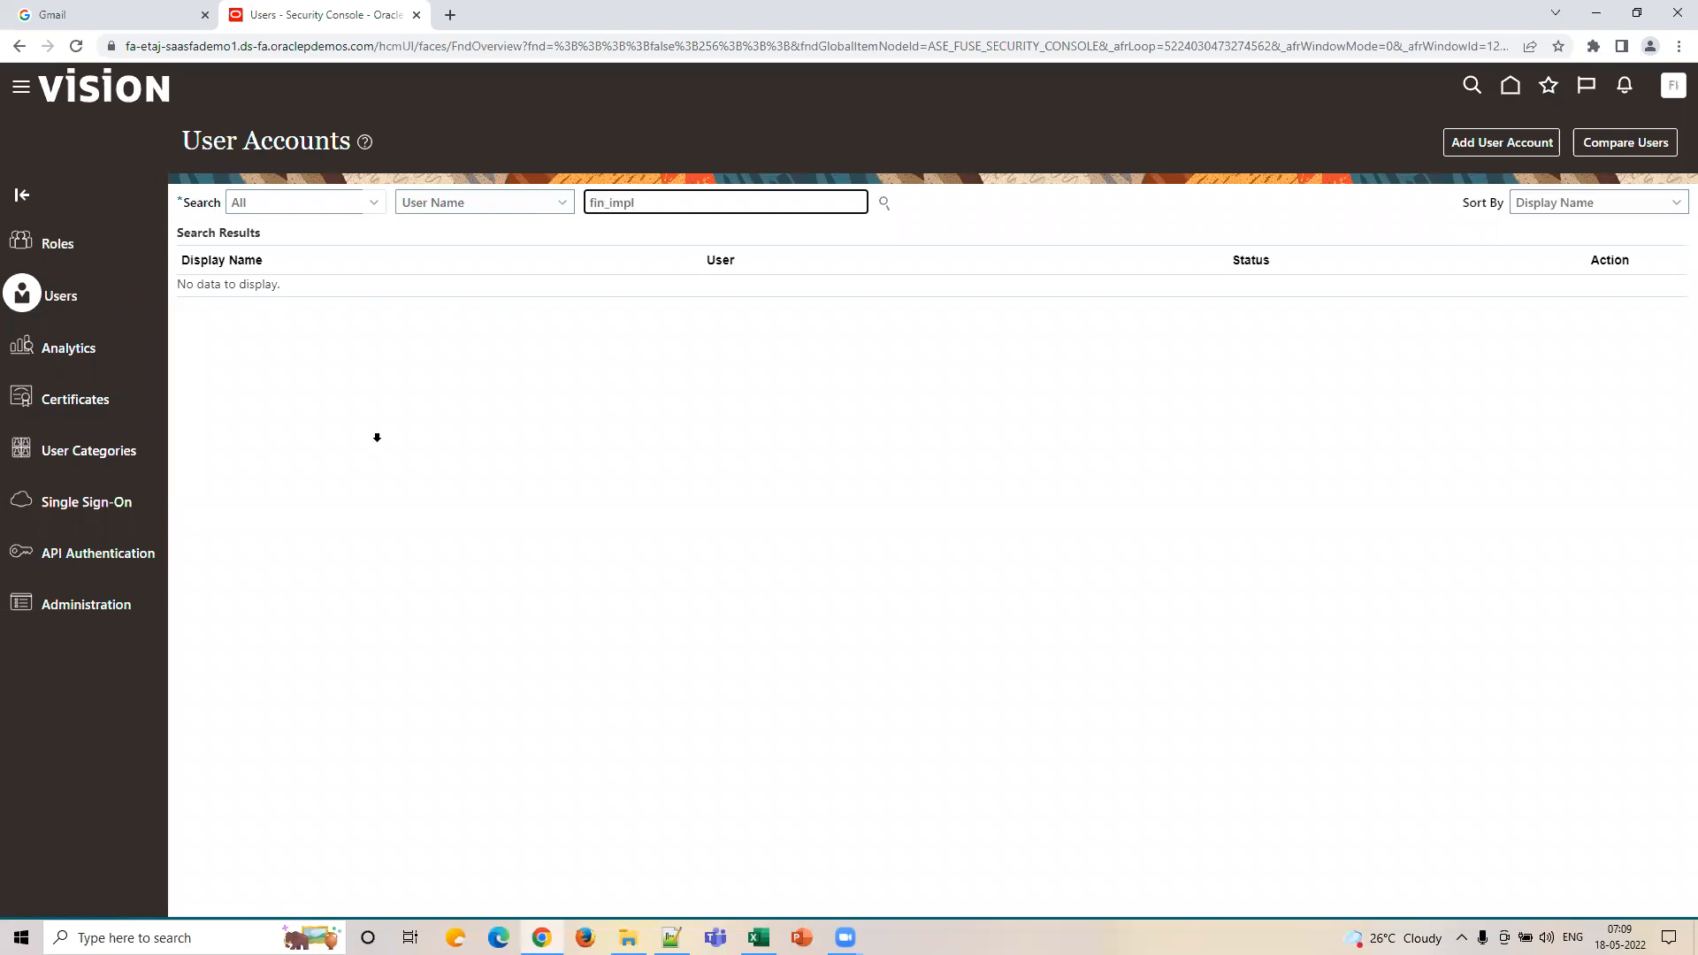
{"action": "left_click", "coordinate": [223, 310]}
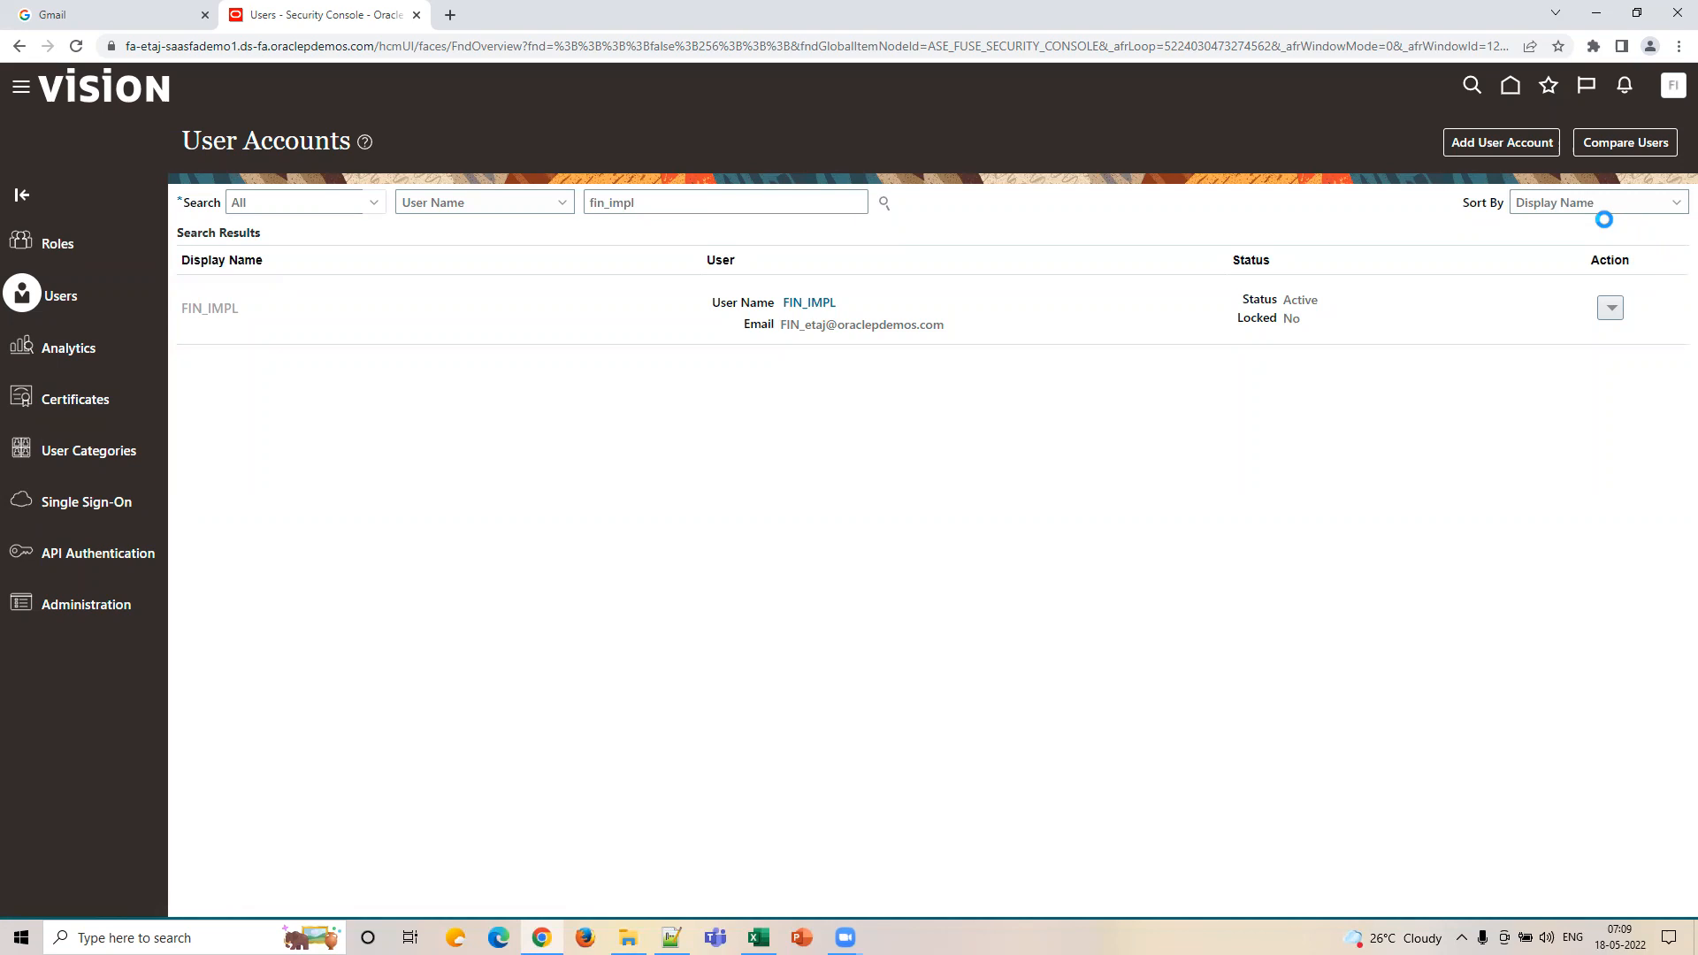
{"action": "left_click", "coordinate": [1494, 139]}
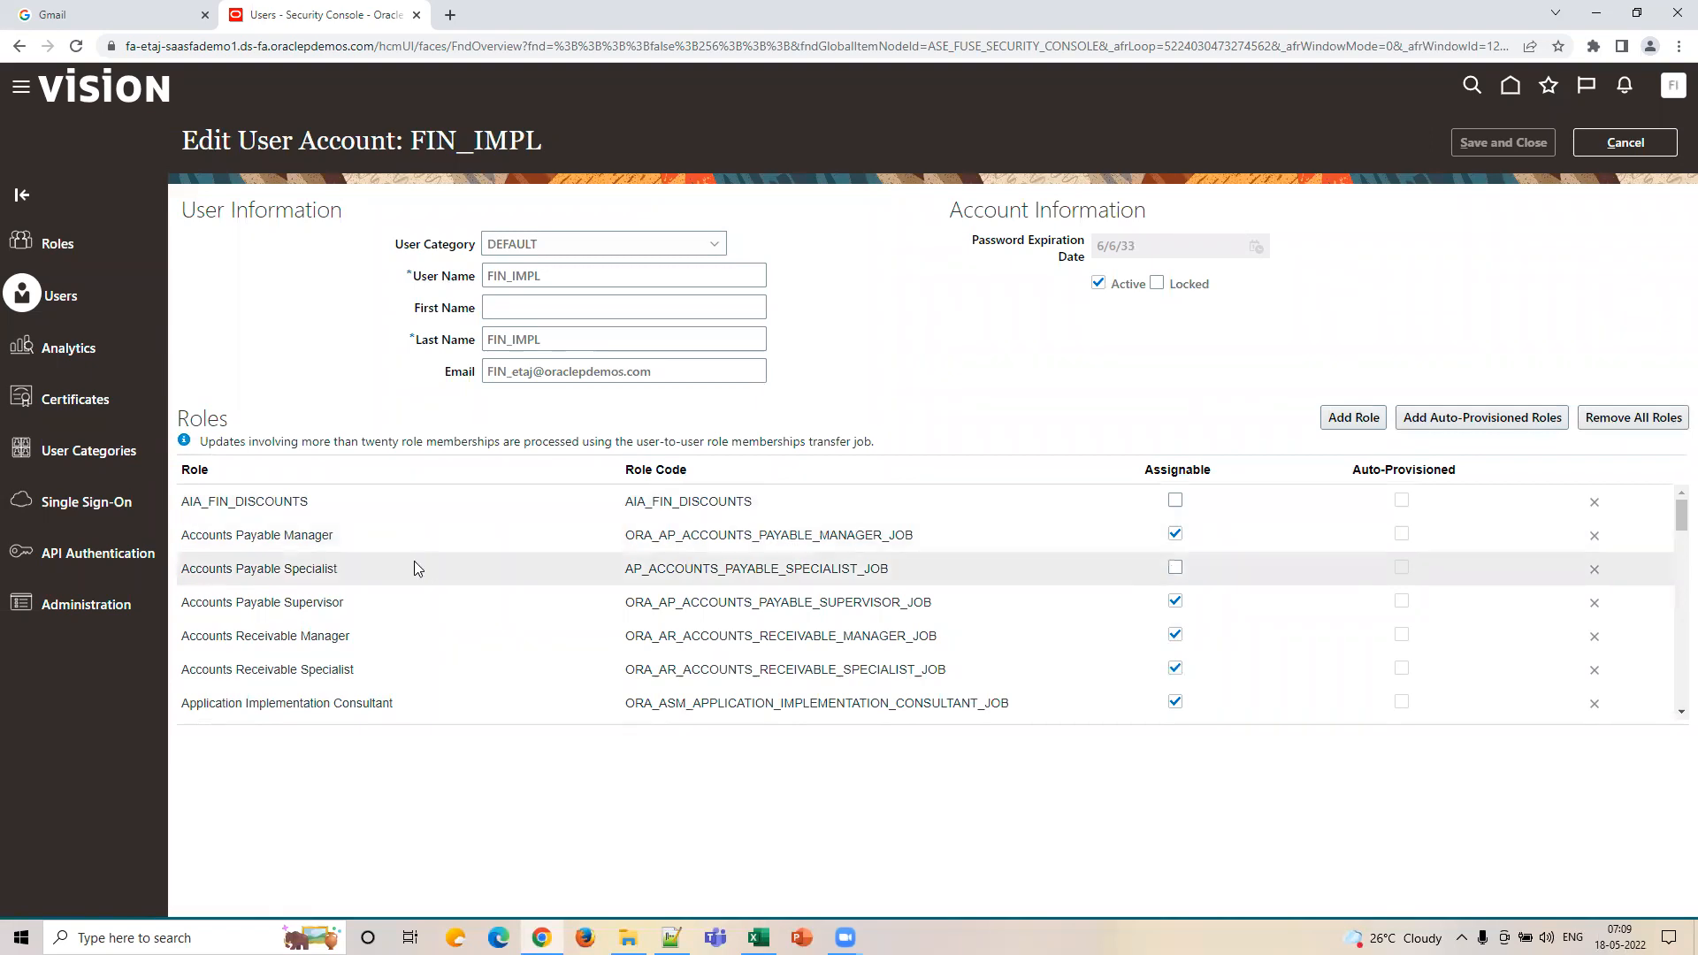
Step: Add the Accounts Payable Payment Supervisor role to the FIN_IMPL account and save the account
{"action": "left_click", "coordinate": [1353, 418]}
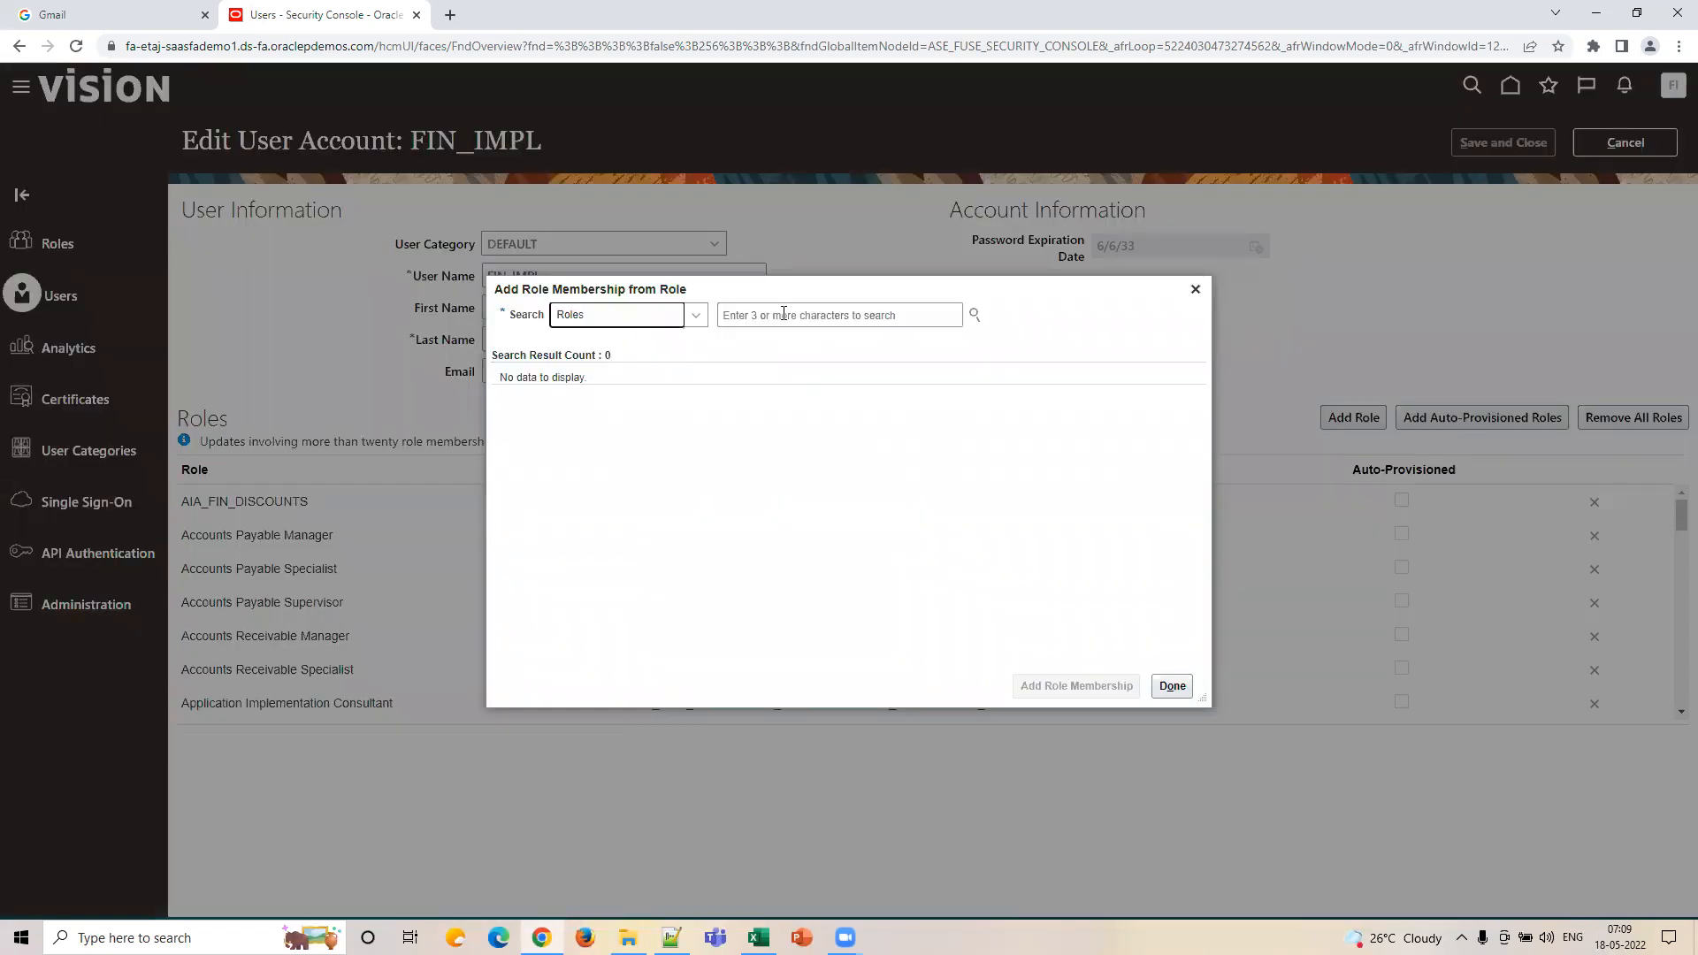
{"action": "left_click", "coordinate": [784, 314]}
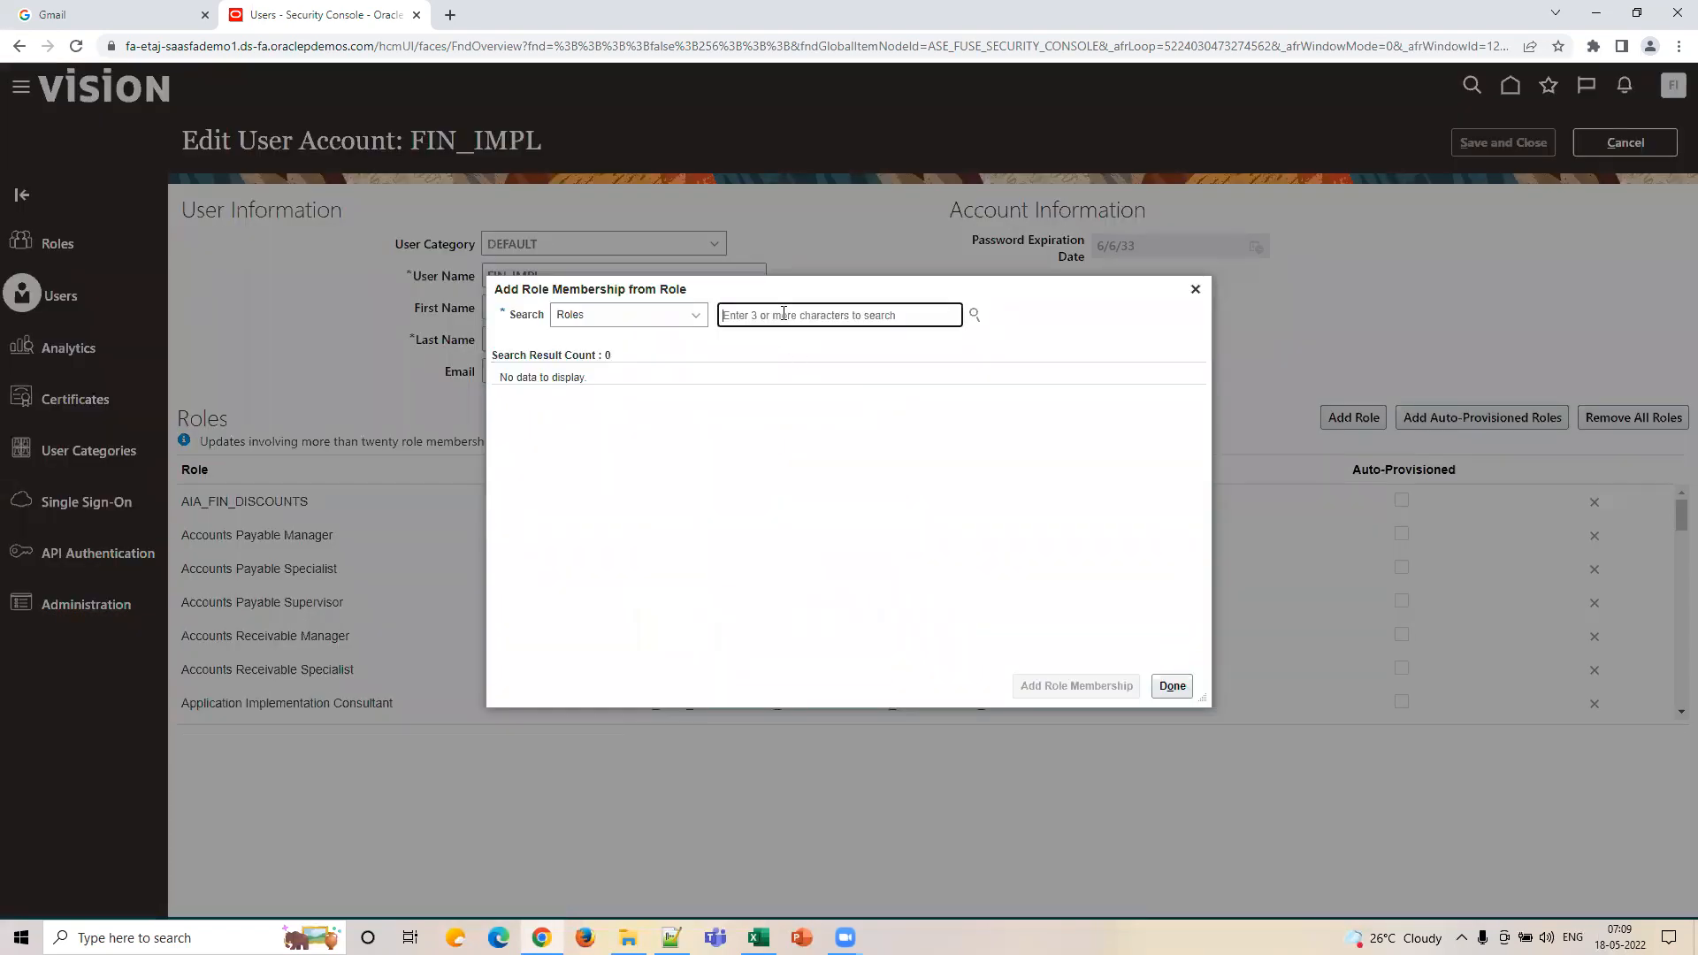
{"action": "type", "text": "P"}
{"action": "key", "text": "BackSpace"}
{"action": "type", "text": "Accounts"}
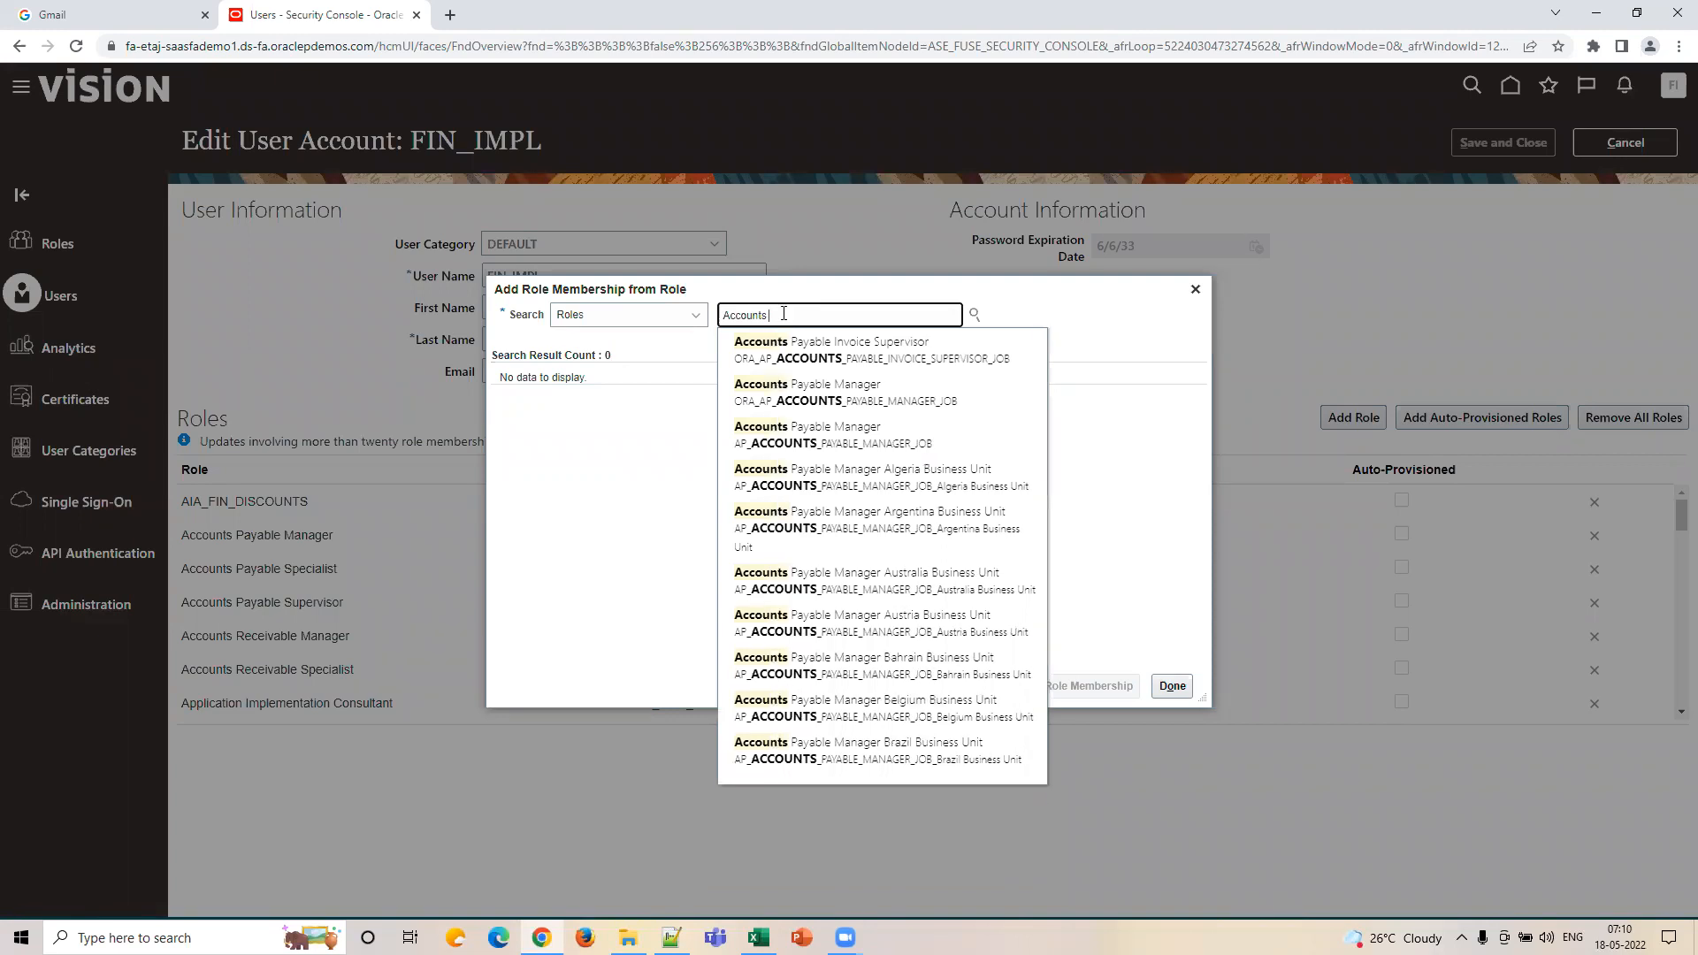
{"action": "type", "text": "payab"}
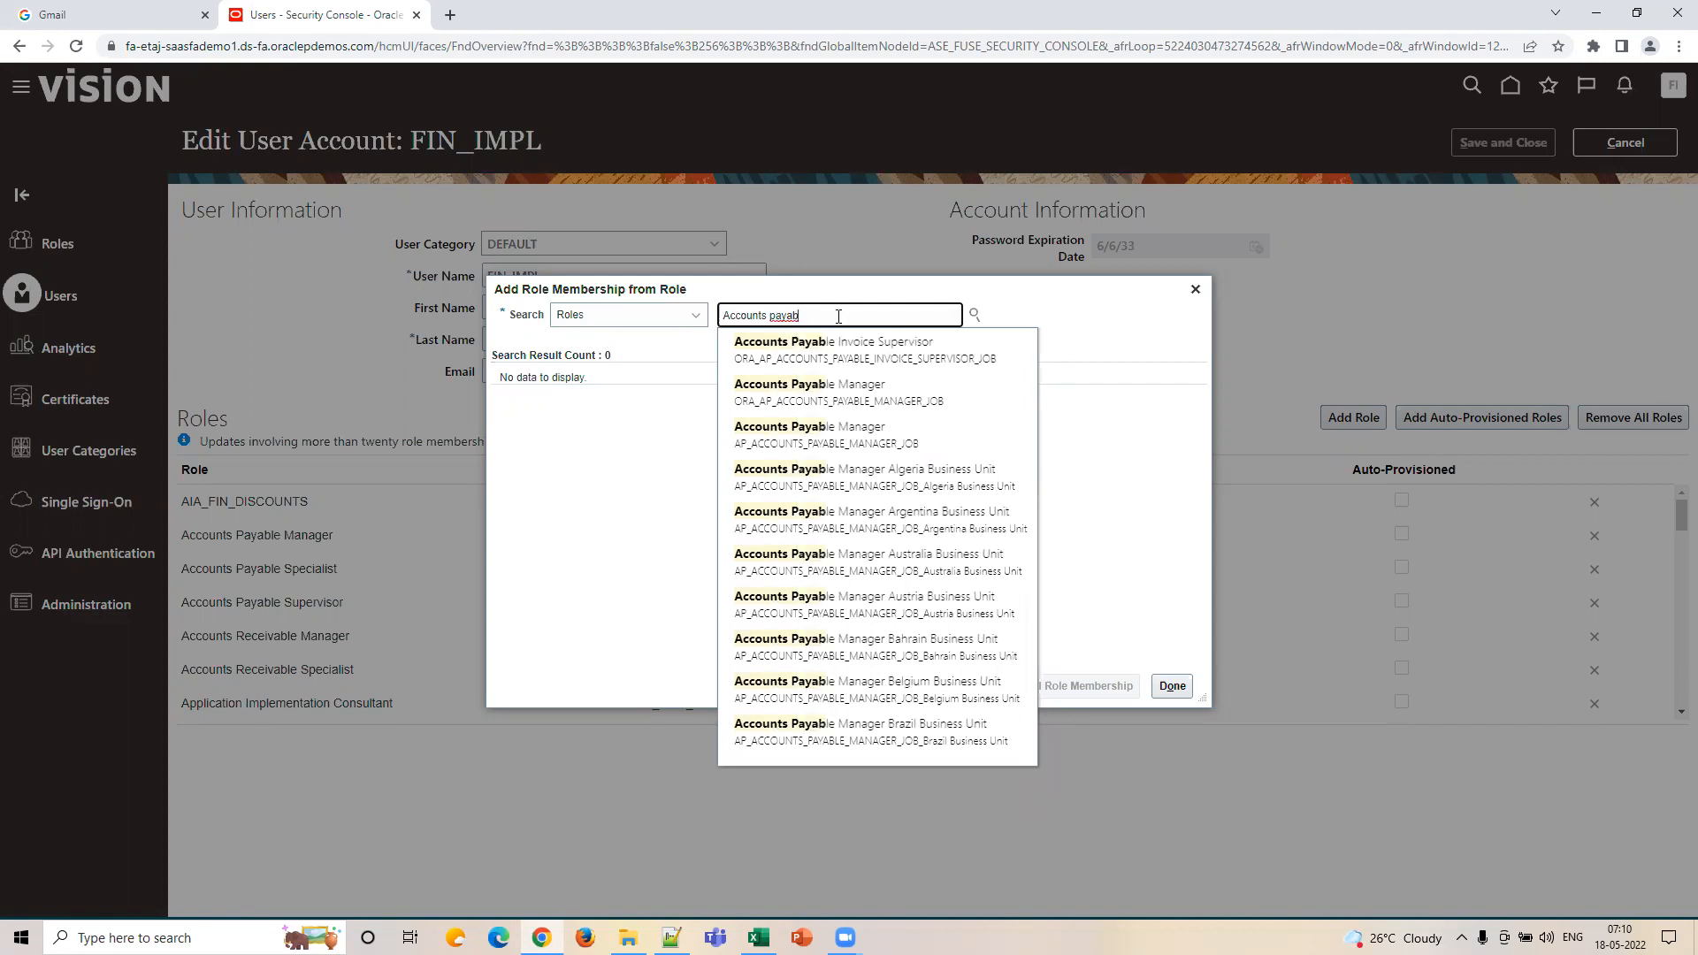
{"action": "type", "text": "le pay"}
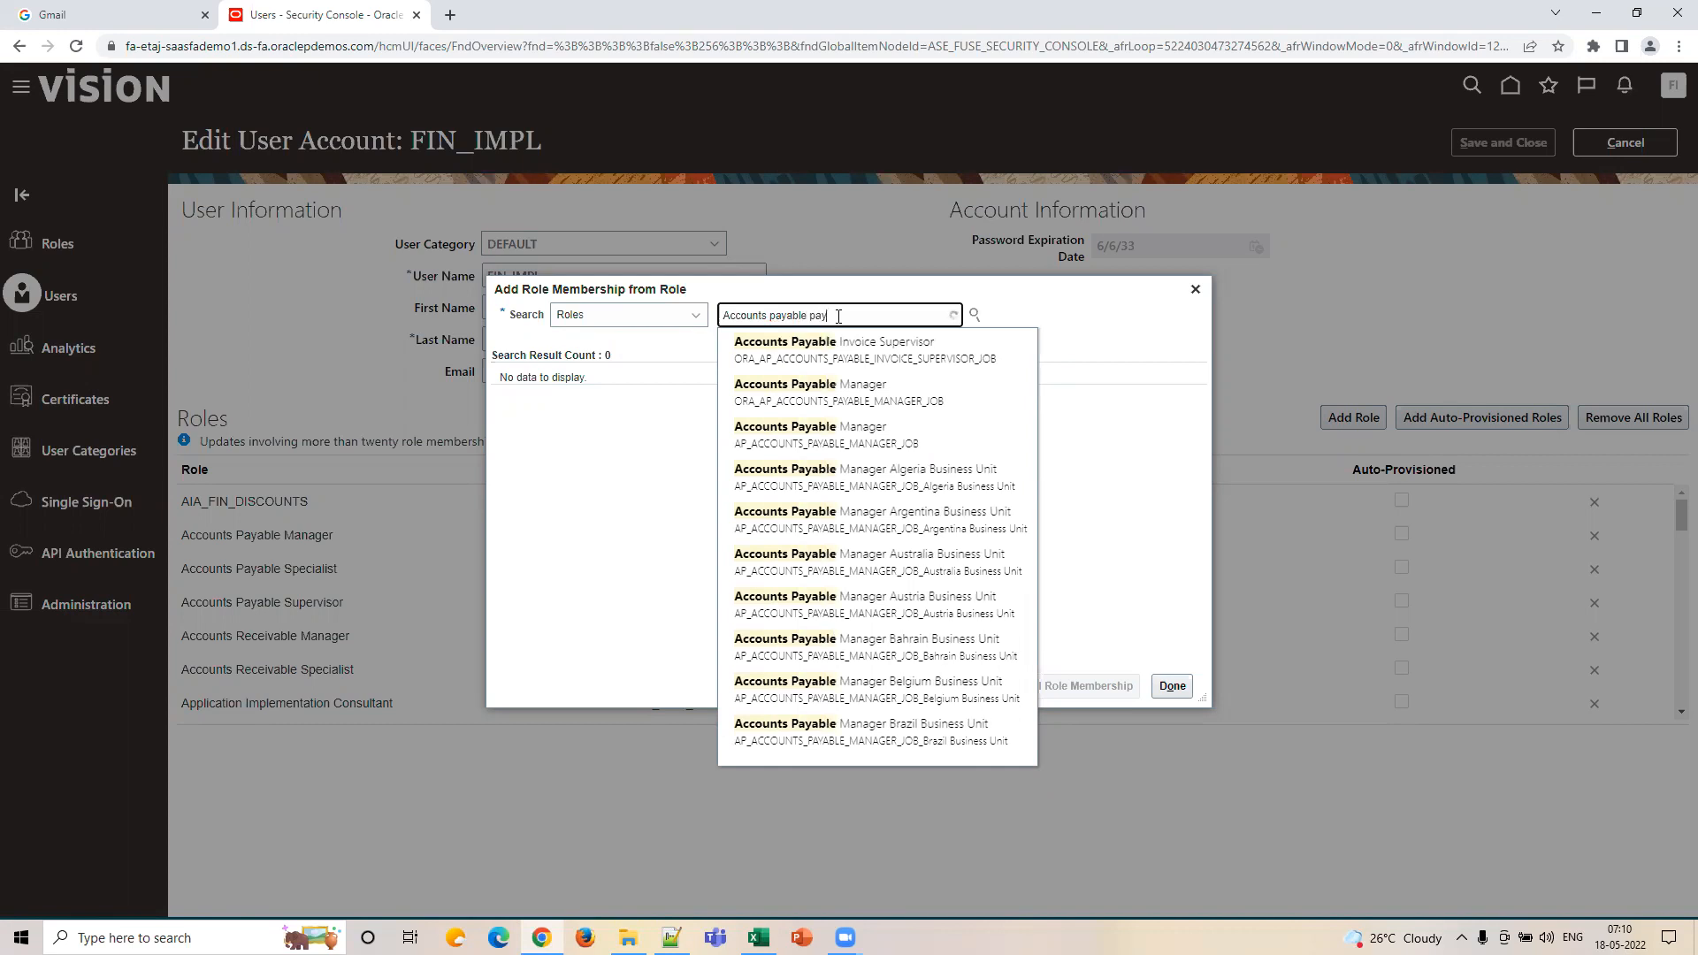
{"action": "left_click", "coordinate": [840, 345]}
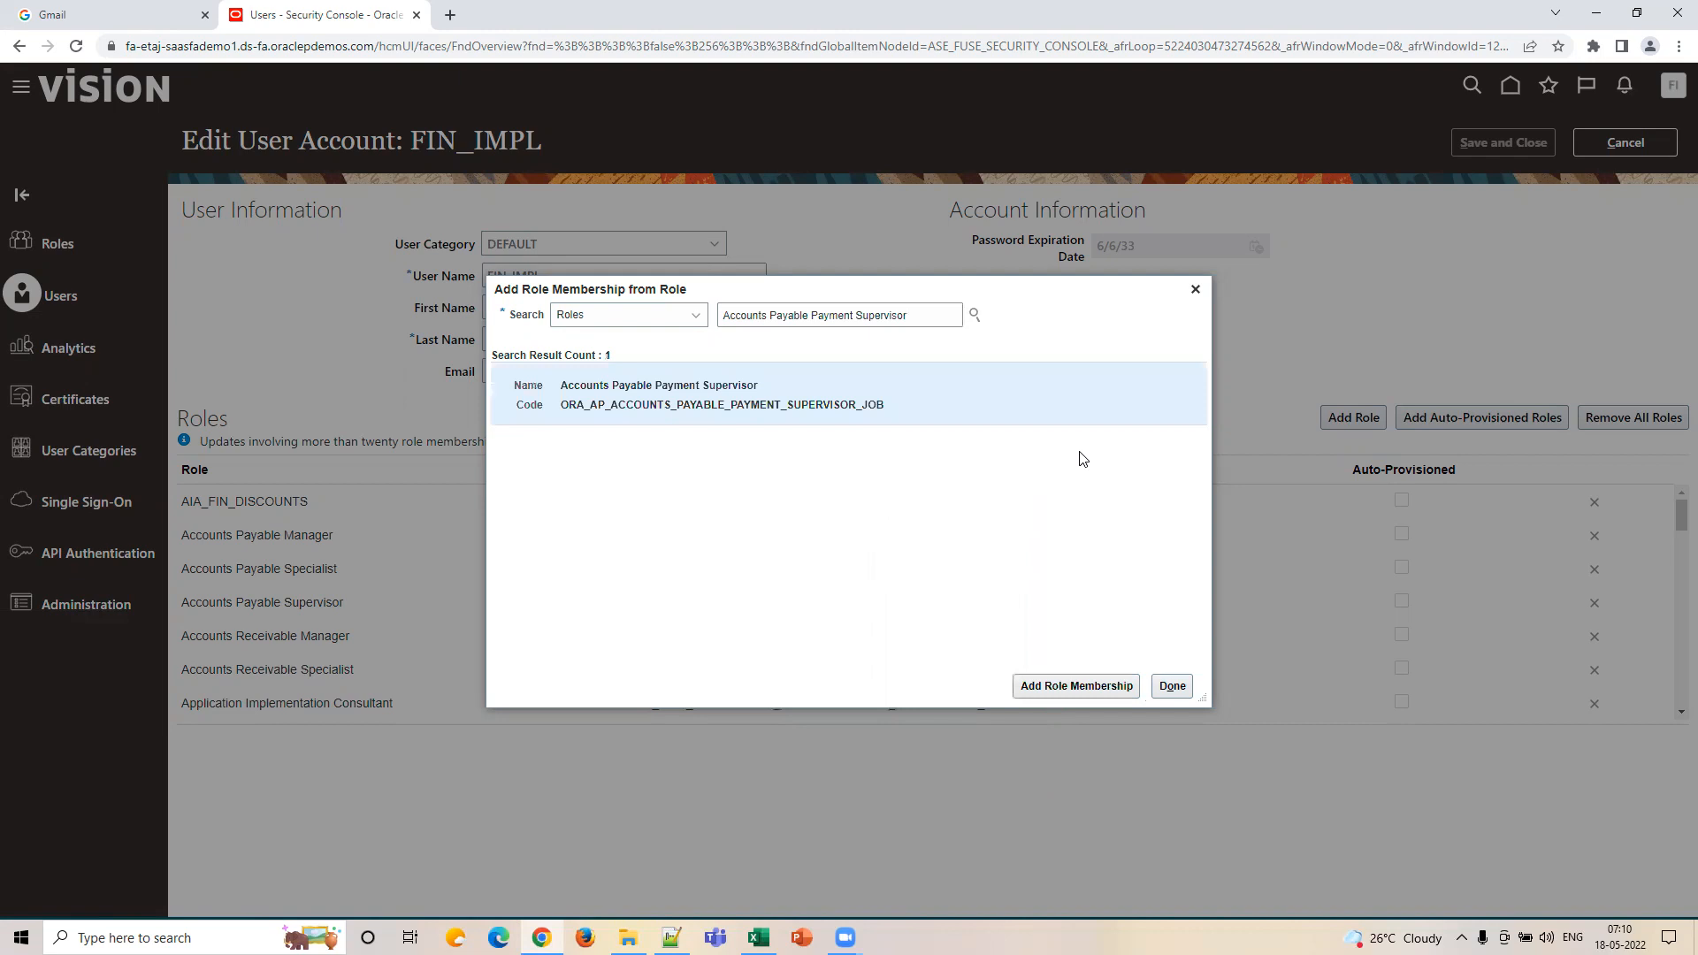
{"action": "left_click", "coordinate": [1081, 688]}
{"action": "left_click", "coordinate": [1173, 687]}
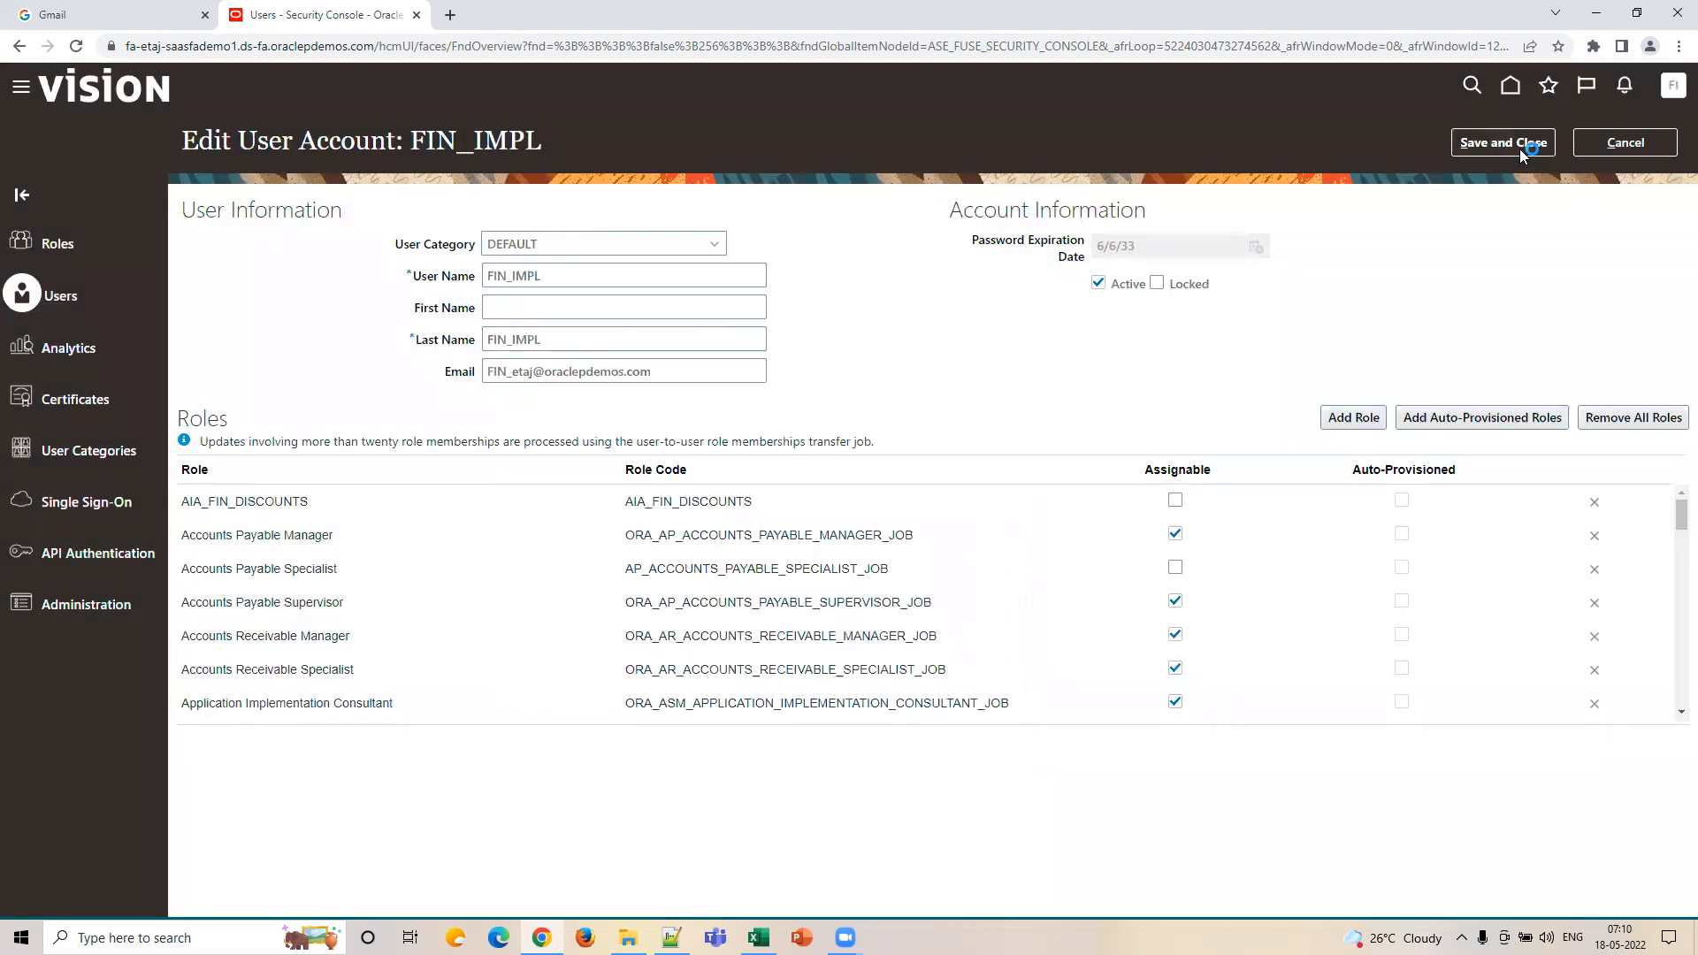
{"action": "left_click", "coordinate": [1522, 144]}
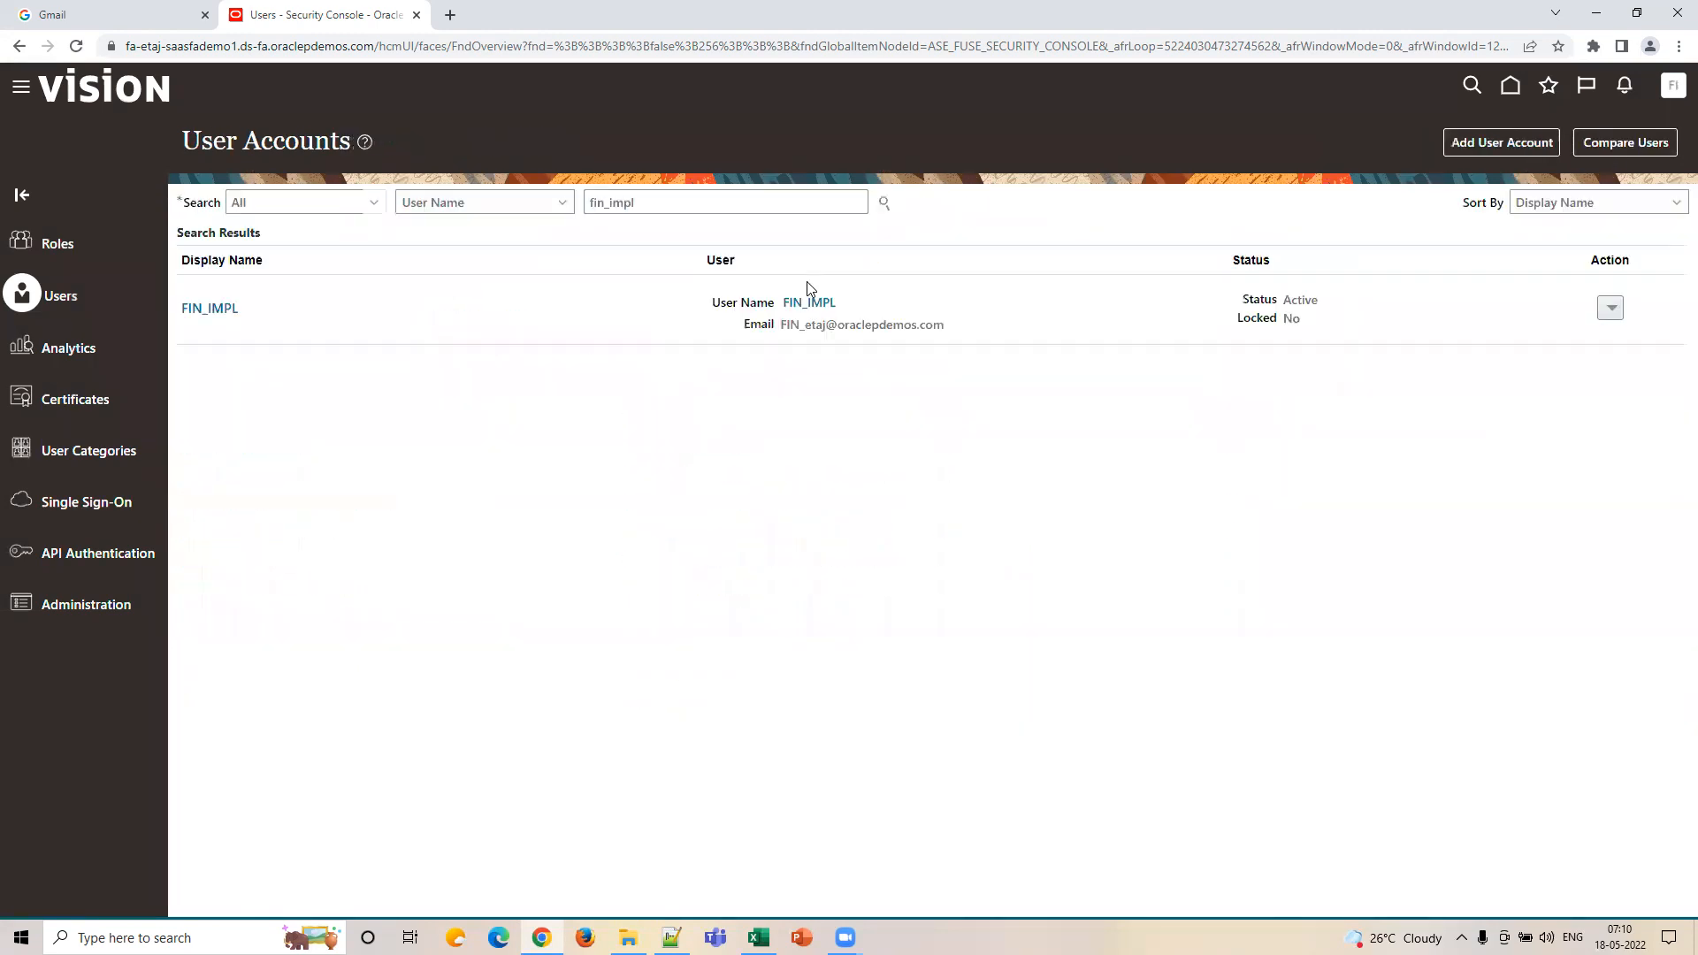
Step: Return to the home page and review the Payables entries in the navigation menu
{"action": "left_click", "coordinate": [109, 94]}
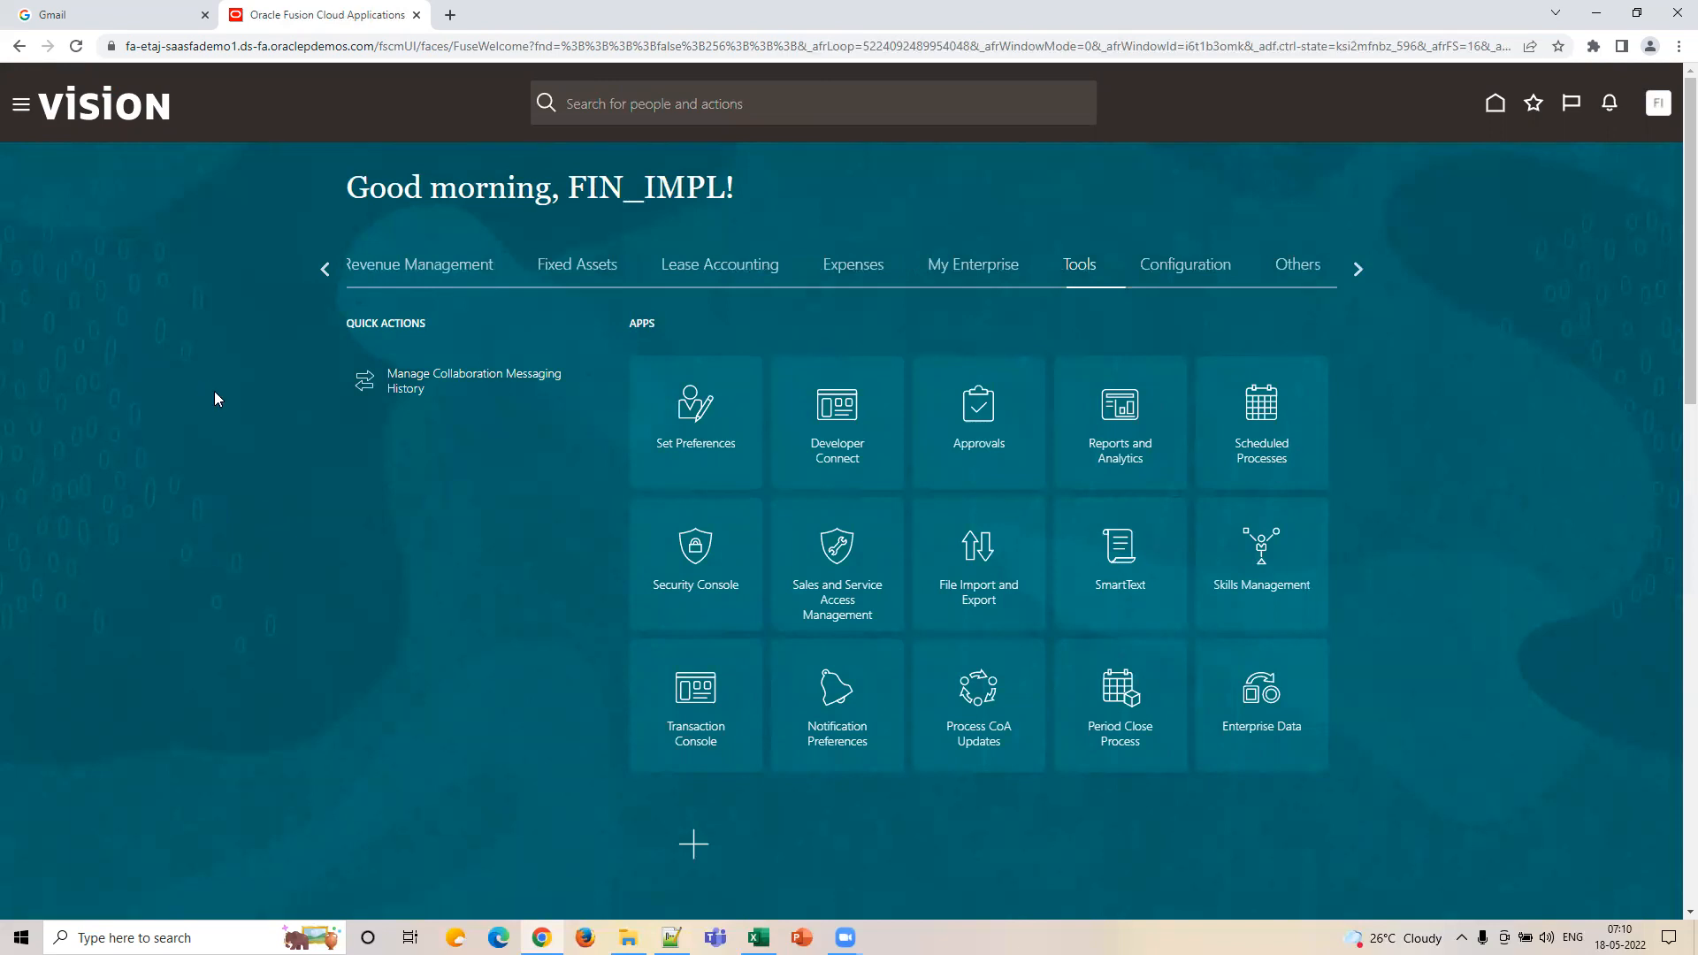
{"action": "scroll", "coordinate": [309, 520], "scroll_direction": "down", "scroll_amount": 2}
{"action": "scroll", "coordinate": [265, 541], "scroll_direction": "up", "scroll_amount": 2}
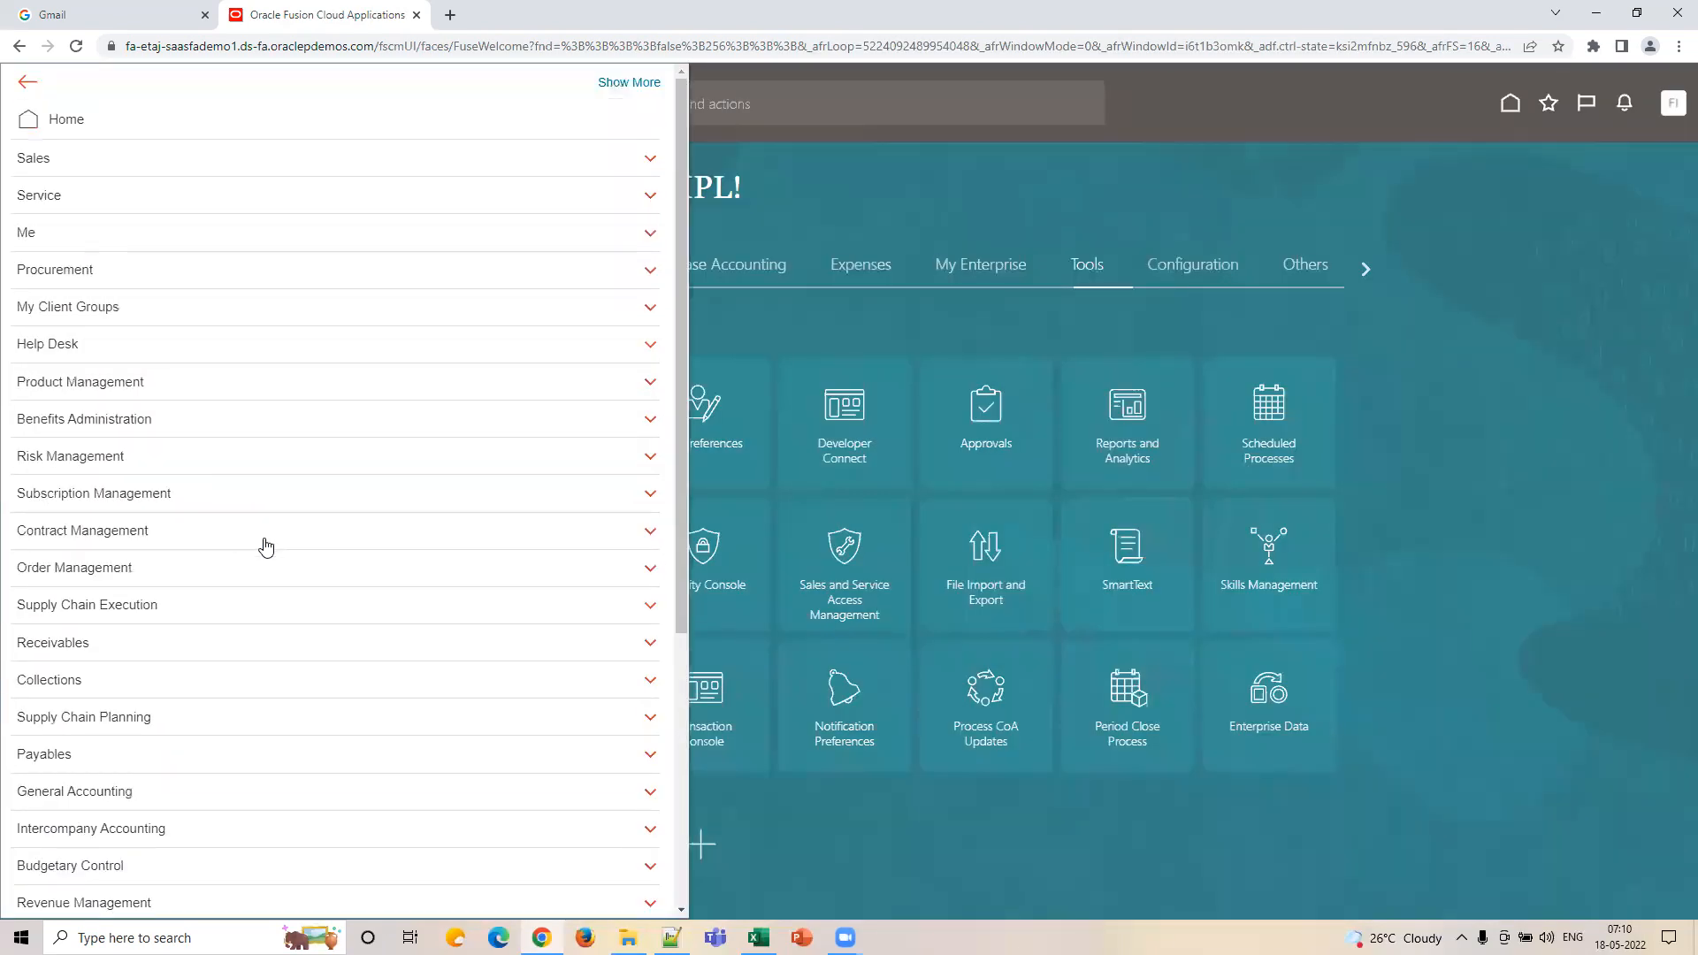
{"action": "left_click", "coordinate": [168, 762]}
{"action": "scroll", "coordinate": [421, 707], "scroll_direction": "down", "scroll_amount": 1}
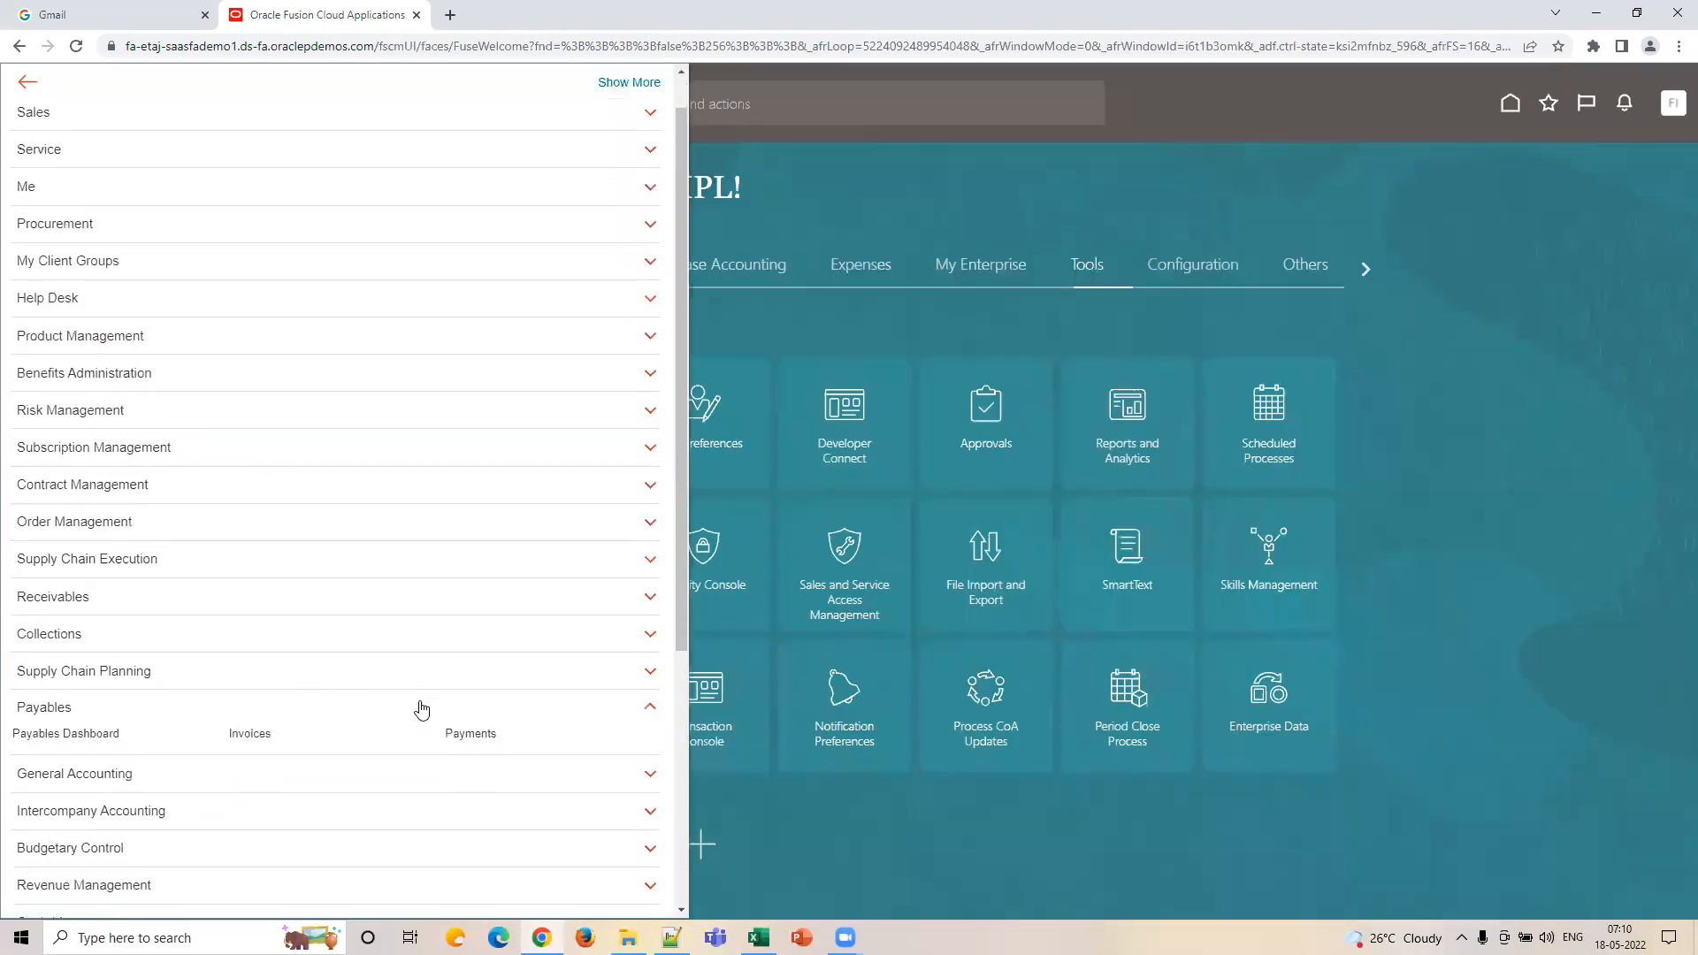
{"action": "scroll", "coordinate": [421, 707], "scroll_direction": "down", "scroll_amount": 3}
{"action": "left_click", "coordinate": [780, 313]}
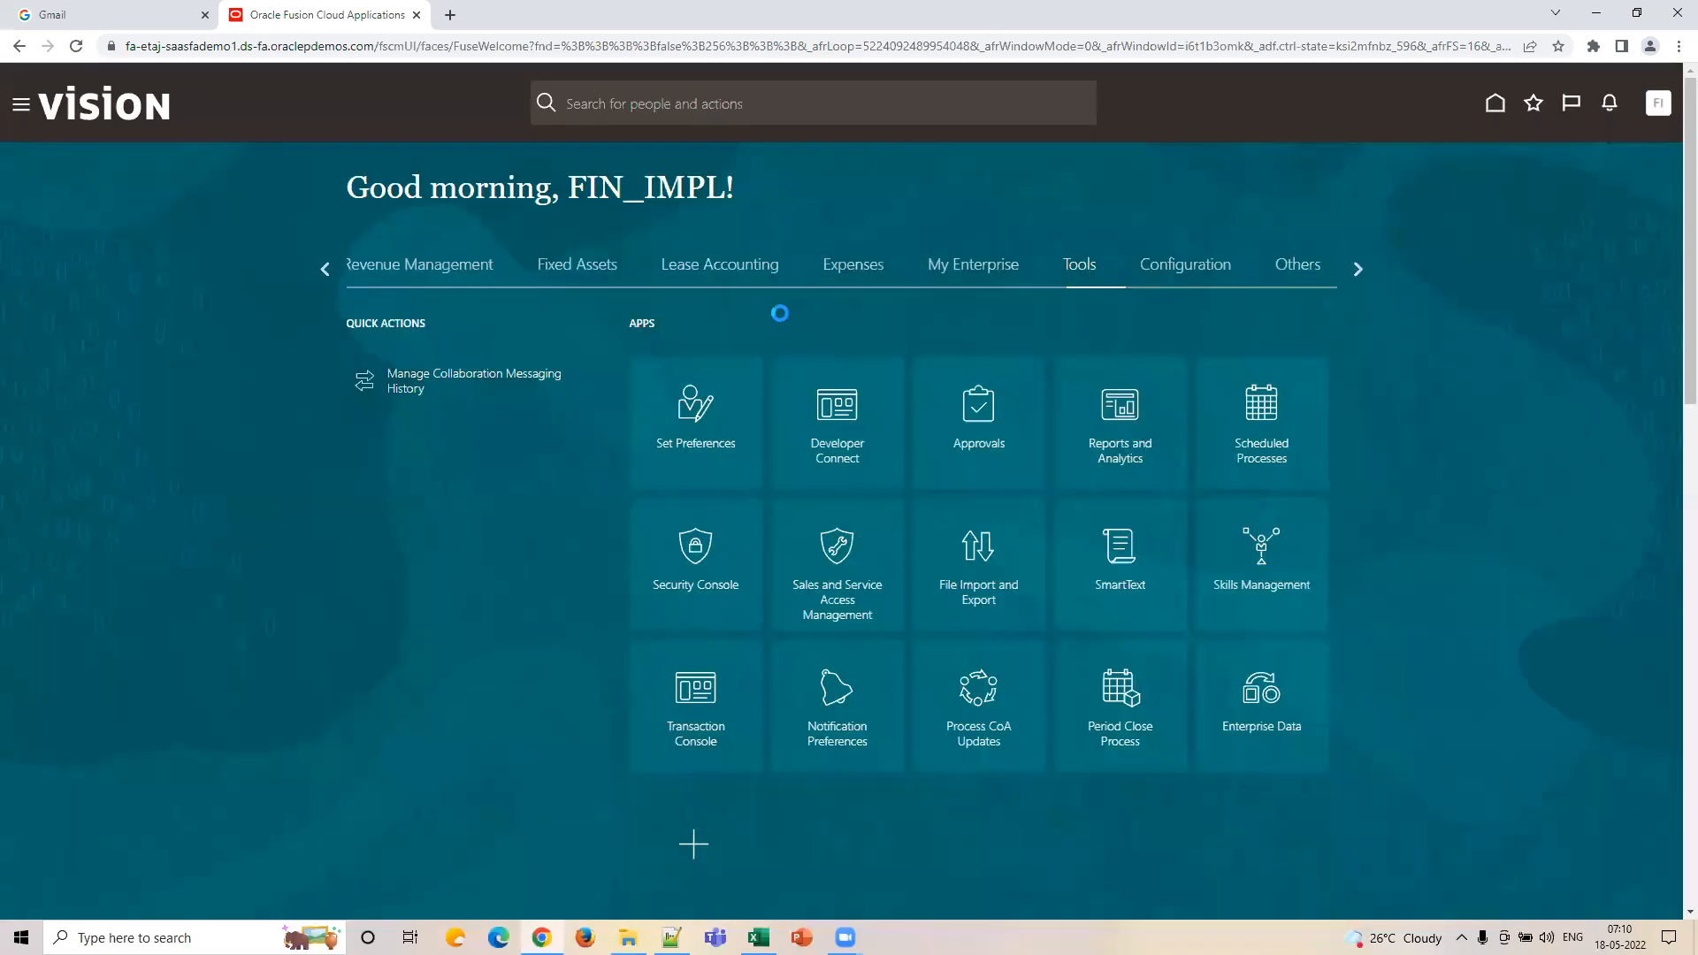
Step: Enable the Payments app for the Payables group of the home page and save the app selection
{"action": "left_click", "coordinate": [322, 274]}
{"action": "left_click", "coordinate": [324, 272]}
{"action": "left_click", "coordinate": [1356, 268]}
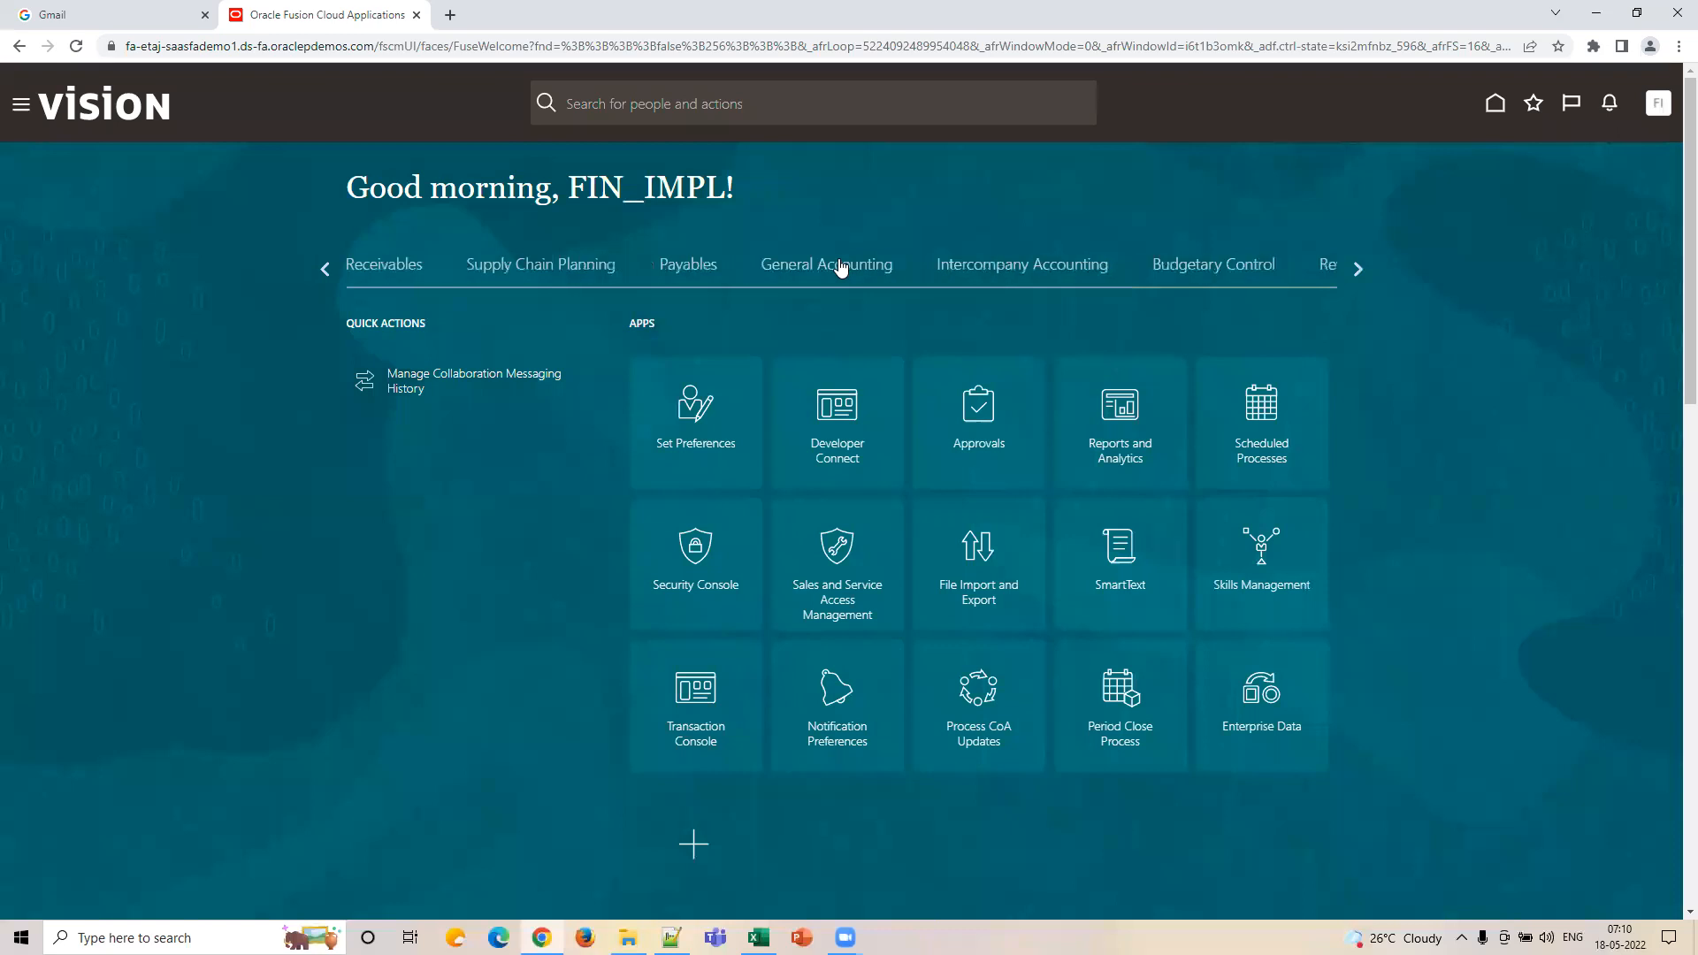
{"action": "left_click", "coordinate": [688, 265]}
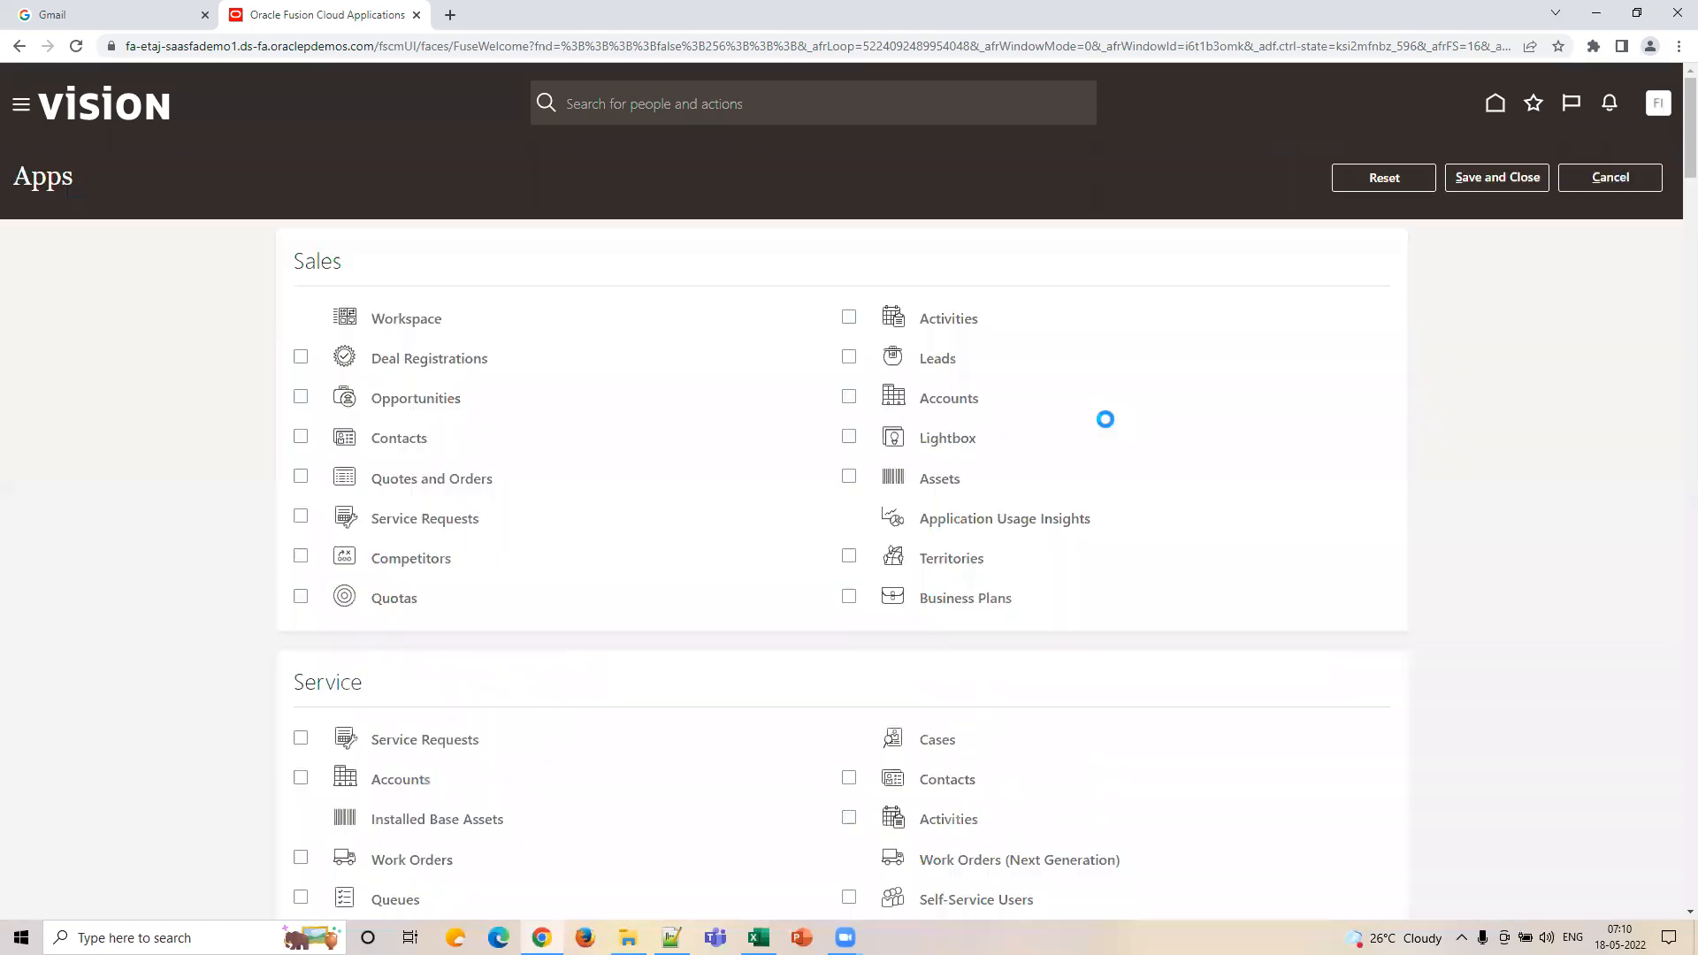
{"action": "scroll", "coordinate": [1061, 576], "scroll_direction": "down", "scroll_amount": 10}
{"action": "scroll", "coordinate": [1061, 586], "scroll_direction": "down", "scroll_amount": 15}
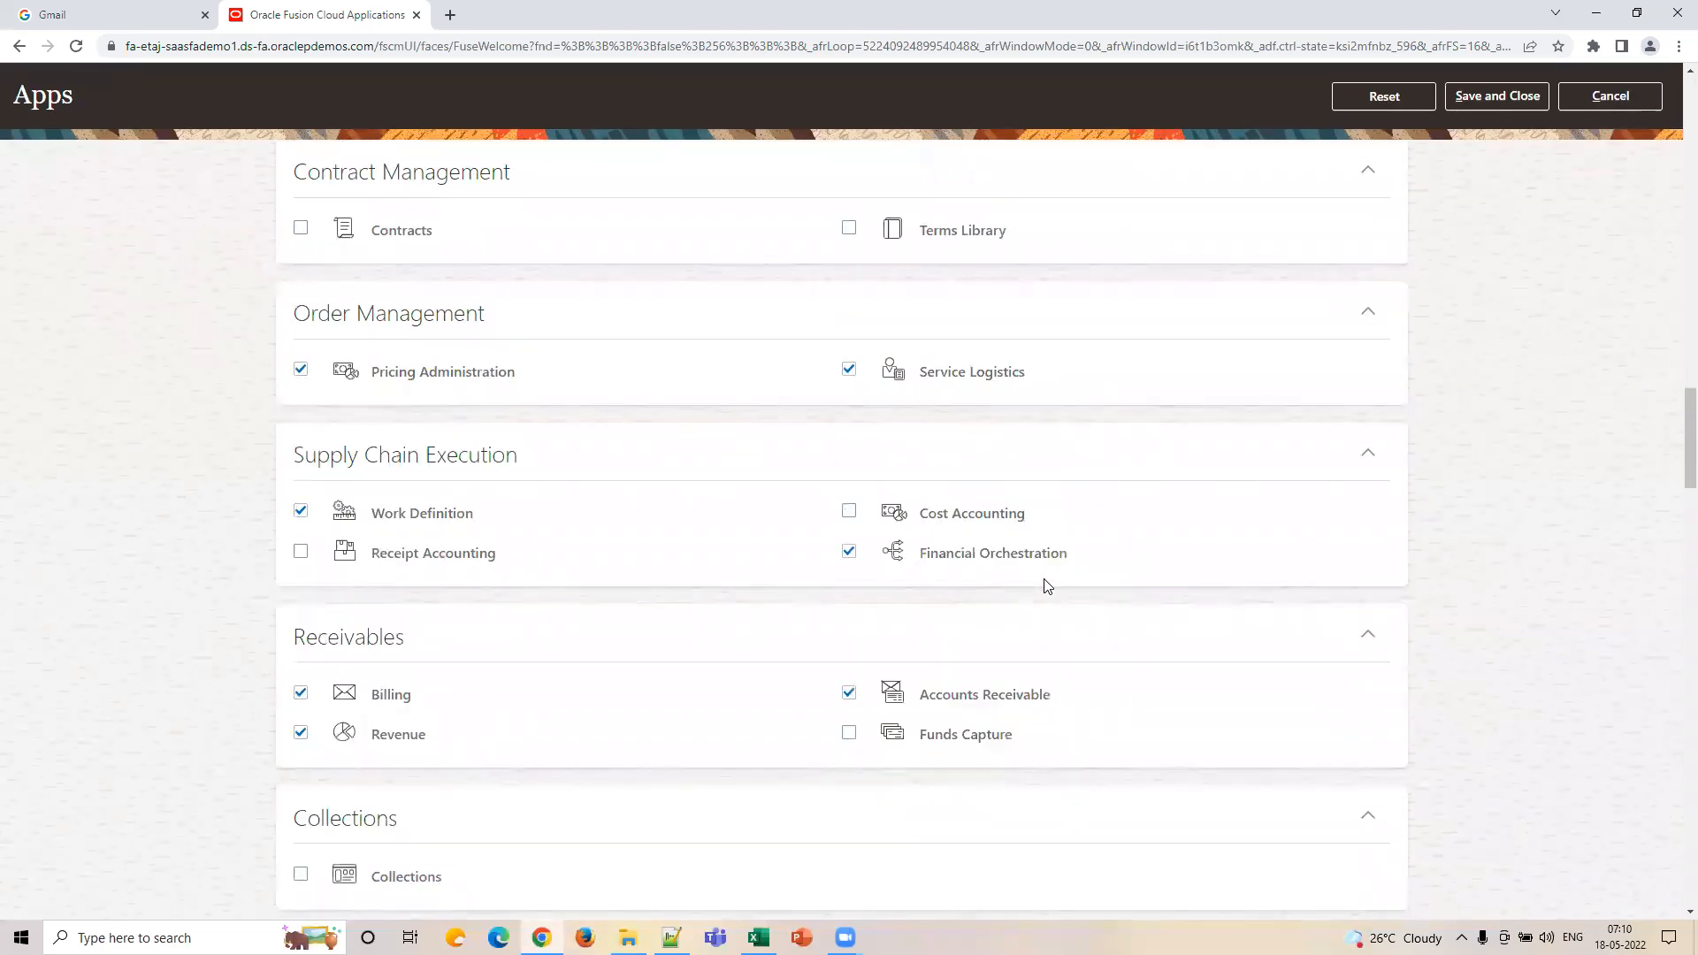
{"action": "scroll", "coordinate": [1046, 585], "scroll_direction": "down", "scroll_amount": 5}
{"action": "left_click", "coordinate": [302, 796]}
{"action": "left_click", "coordinate": [1495, 99]}
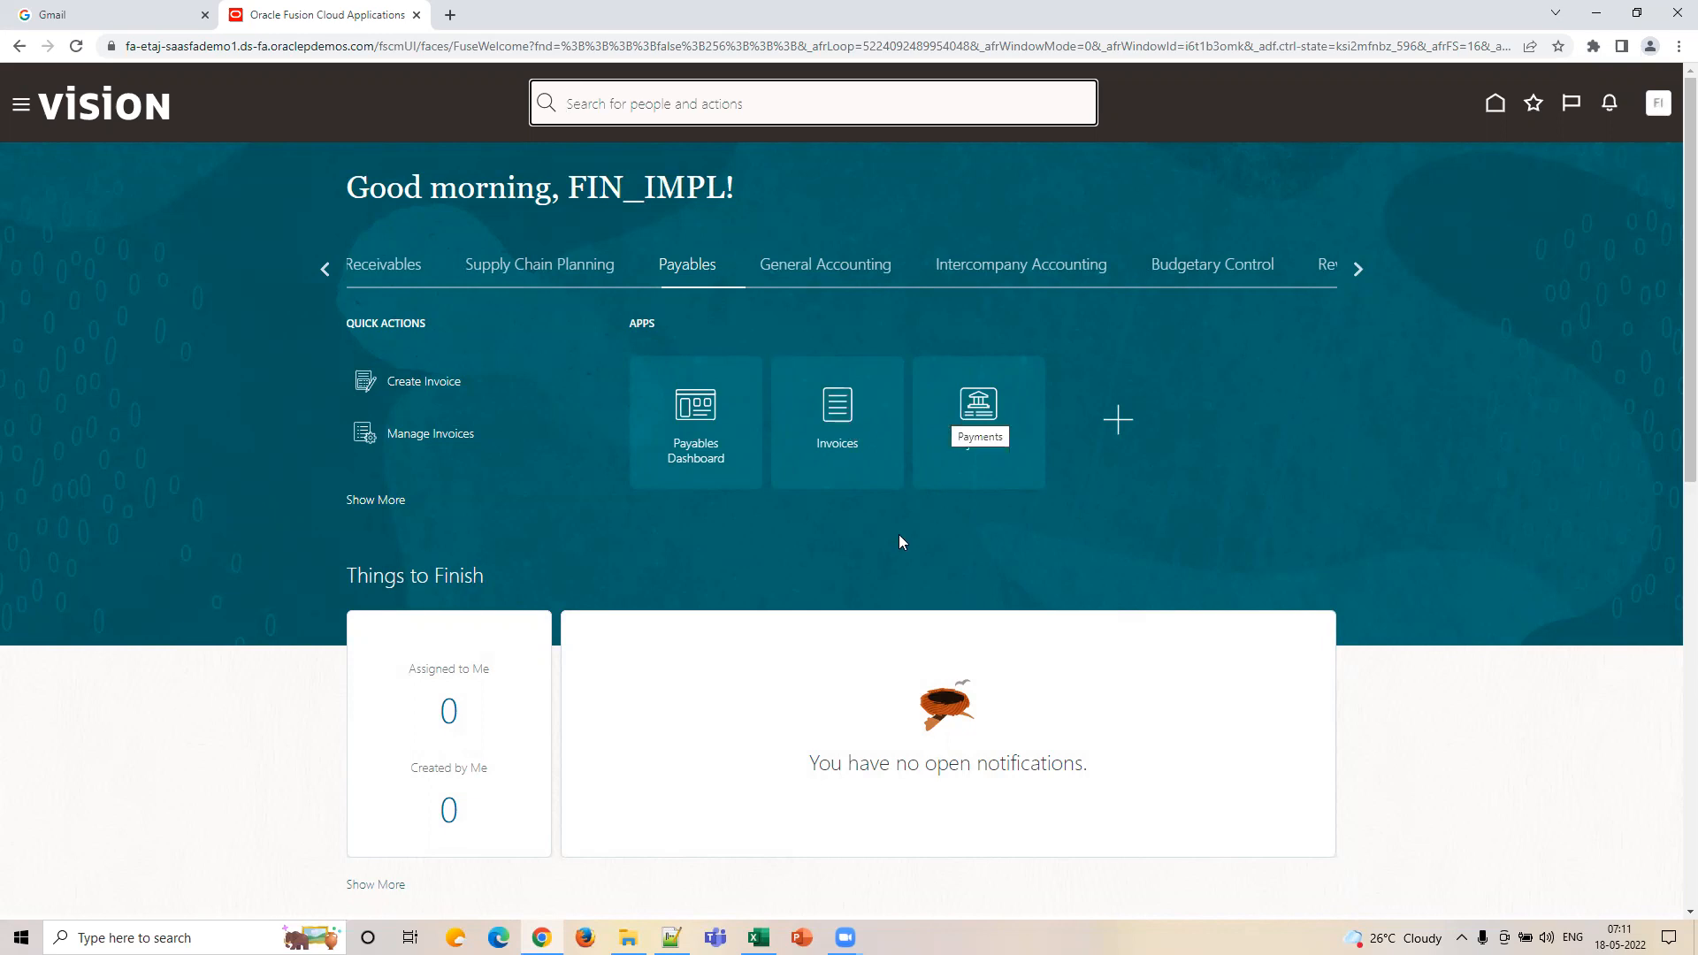
Step: Switch to the Excel setups list and look at the Manage User entry in the AP setup names
{"action": "left_click", "coordinate": [758, 937]}
{"action": "left_click", "coordinate": [1247, 328]}
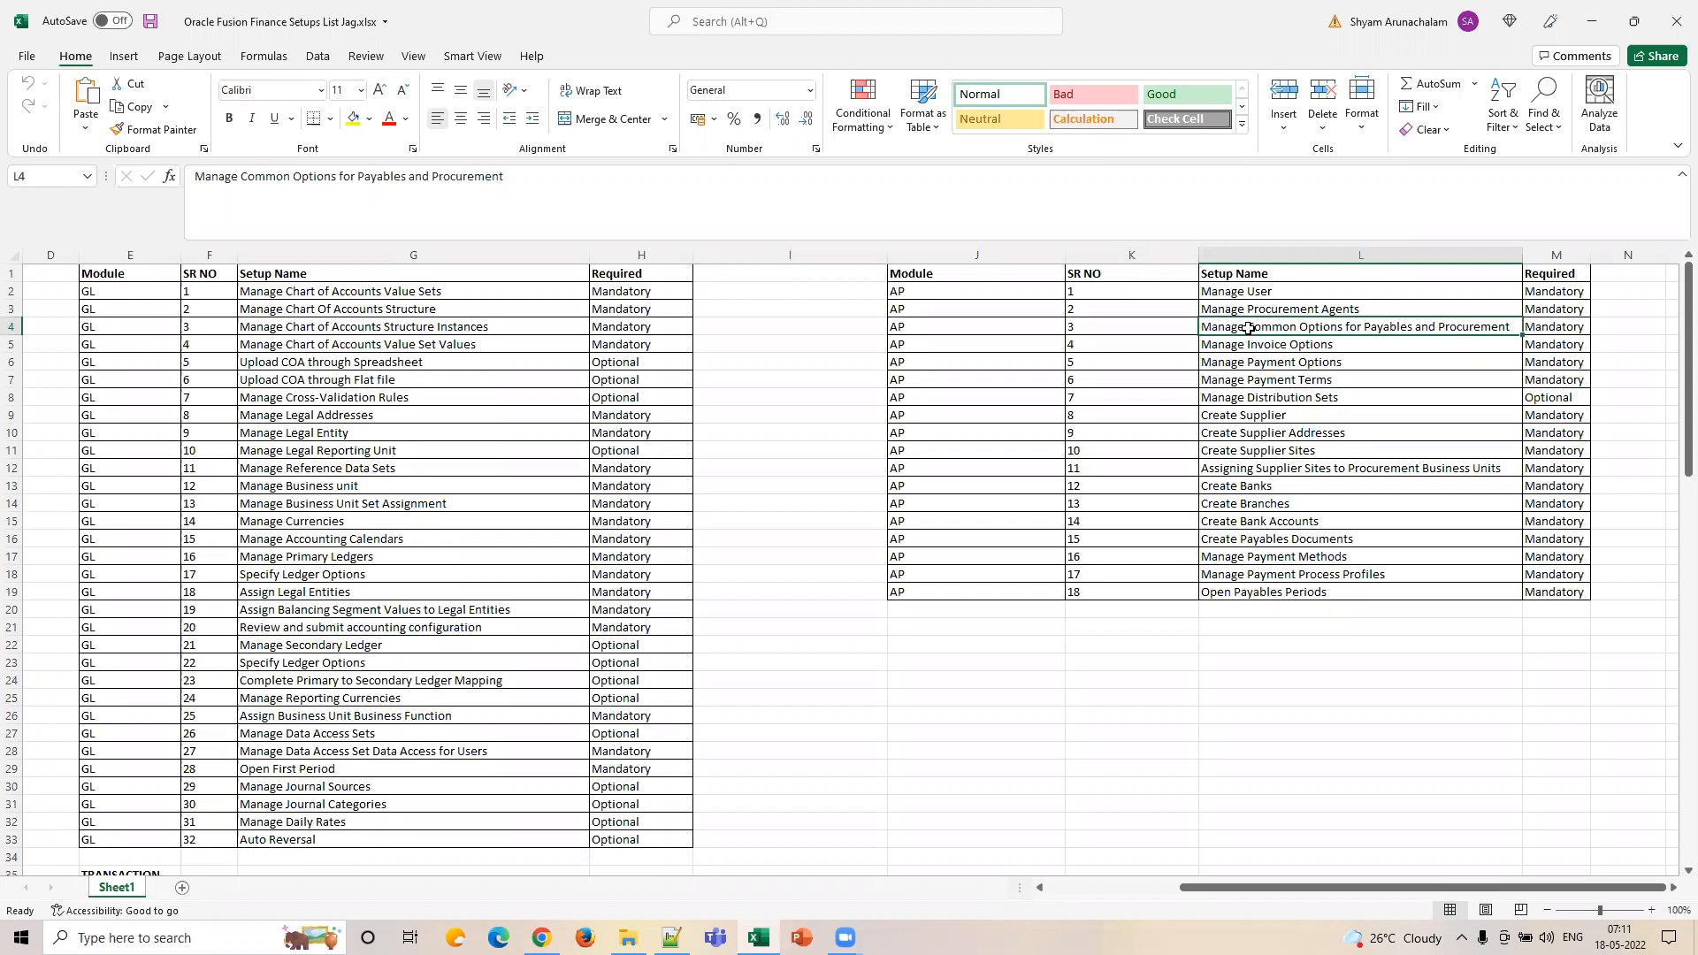
{"action": "left_click", "coordinate": [1228, 293]}
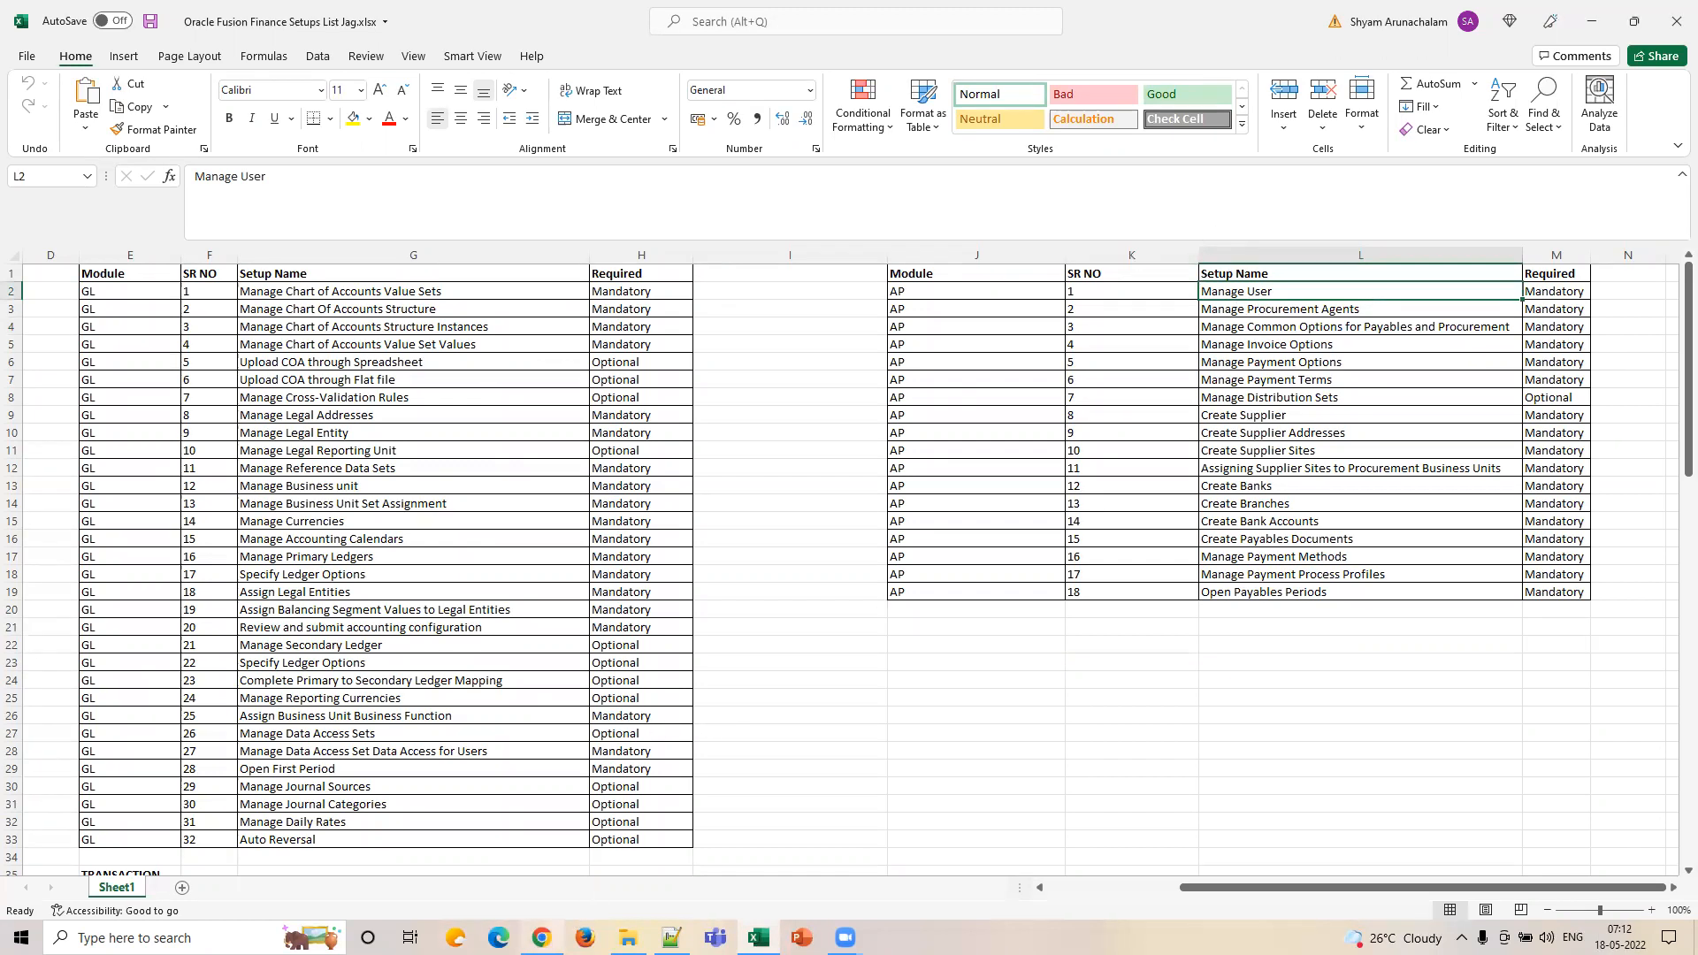
Step: Switch back to Oracle Fusion in Chrome and open Setup and Maintenance
{"action": "key", "text": "alt+Tab"}
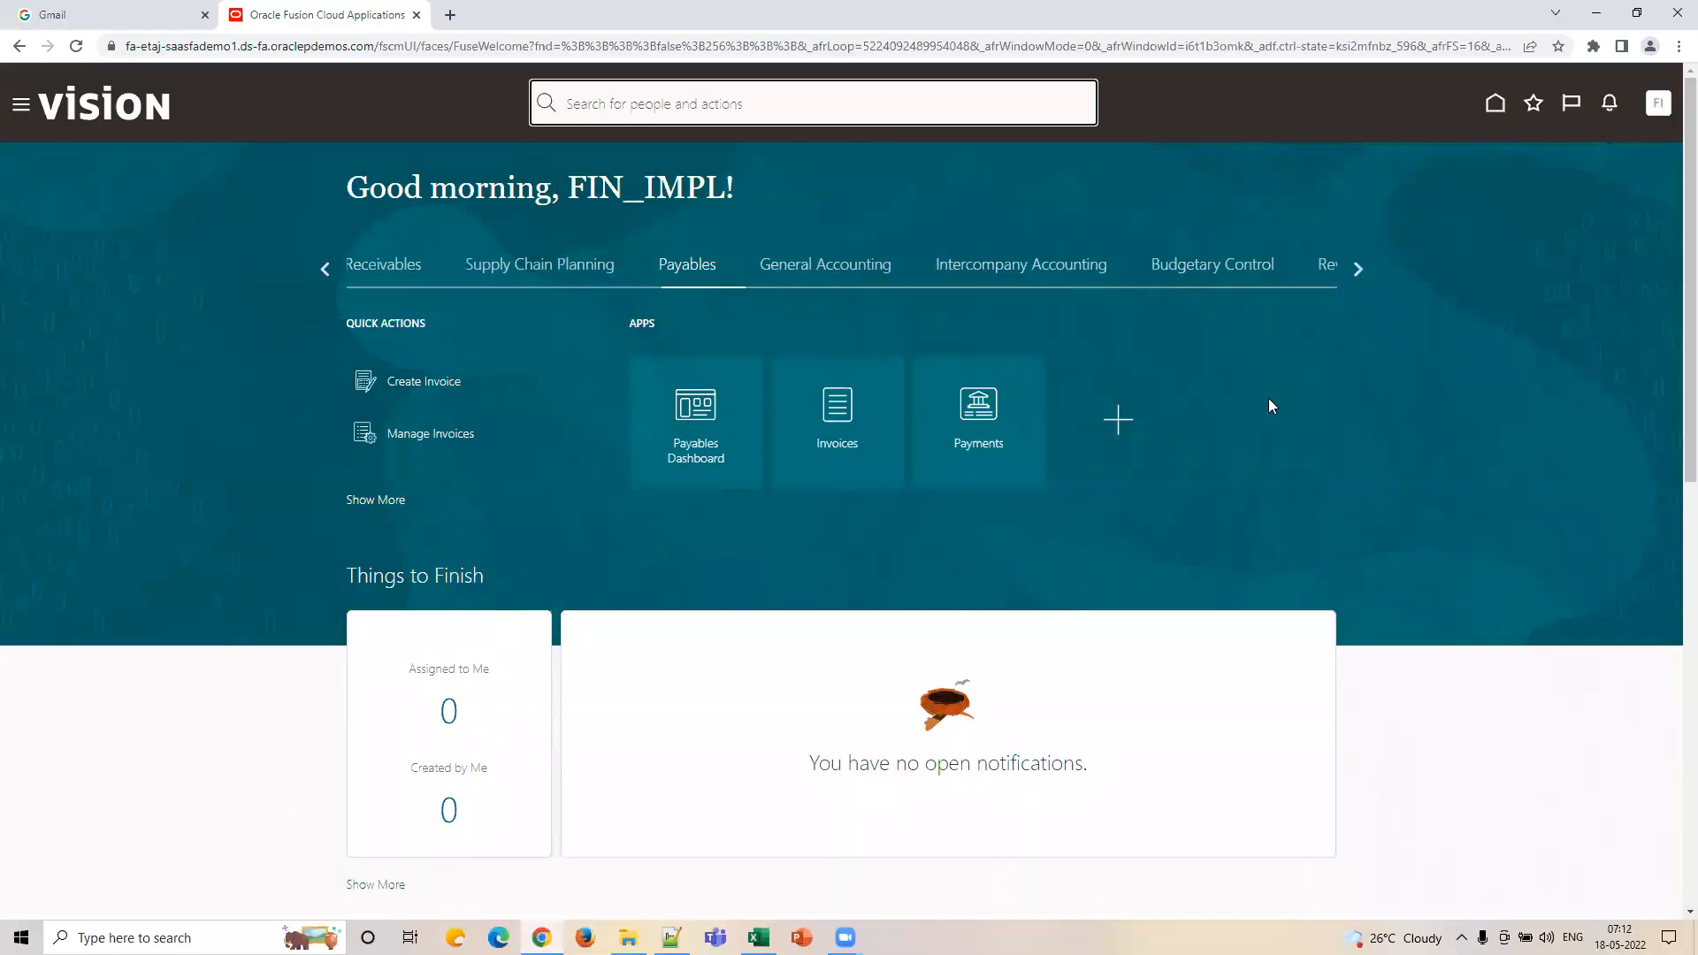
{"action": "left_click", "coordinate": [1404, 325]}
{"action": "left_click", "coordinate": [1657, 102]}
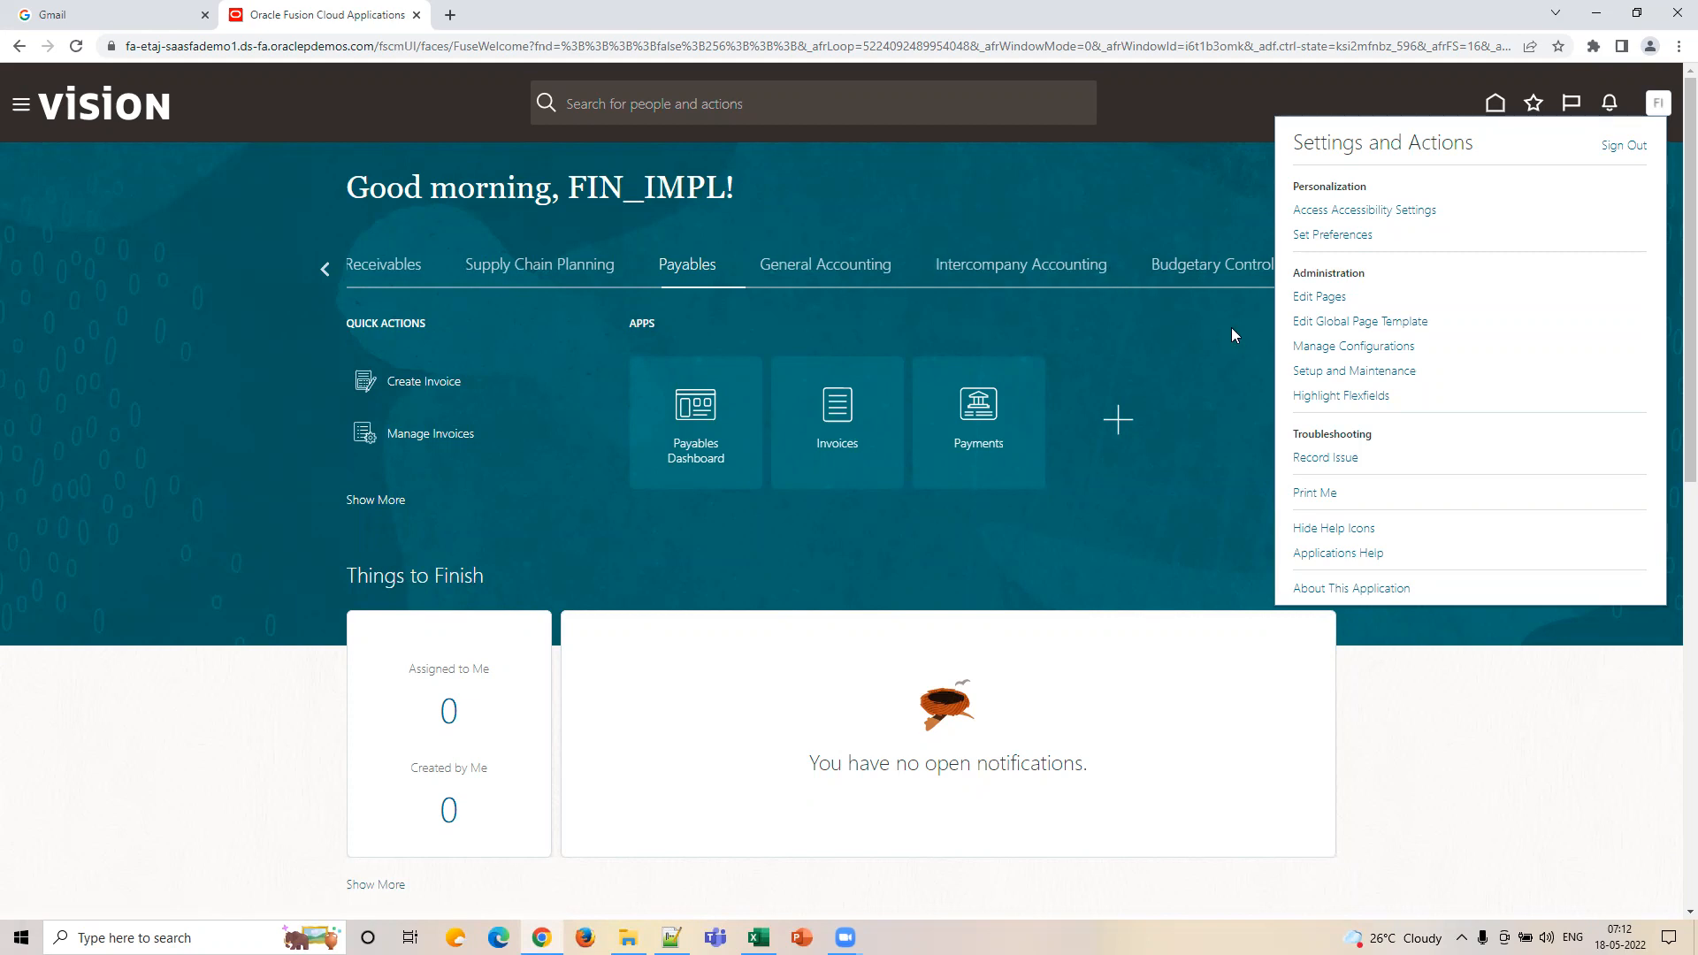
{"action": "left_click", "coordinate": [1309, 370]}
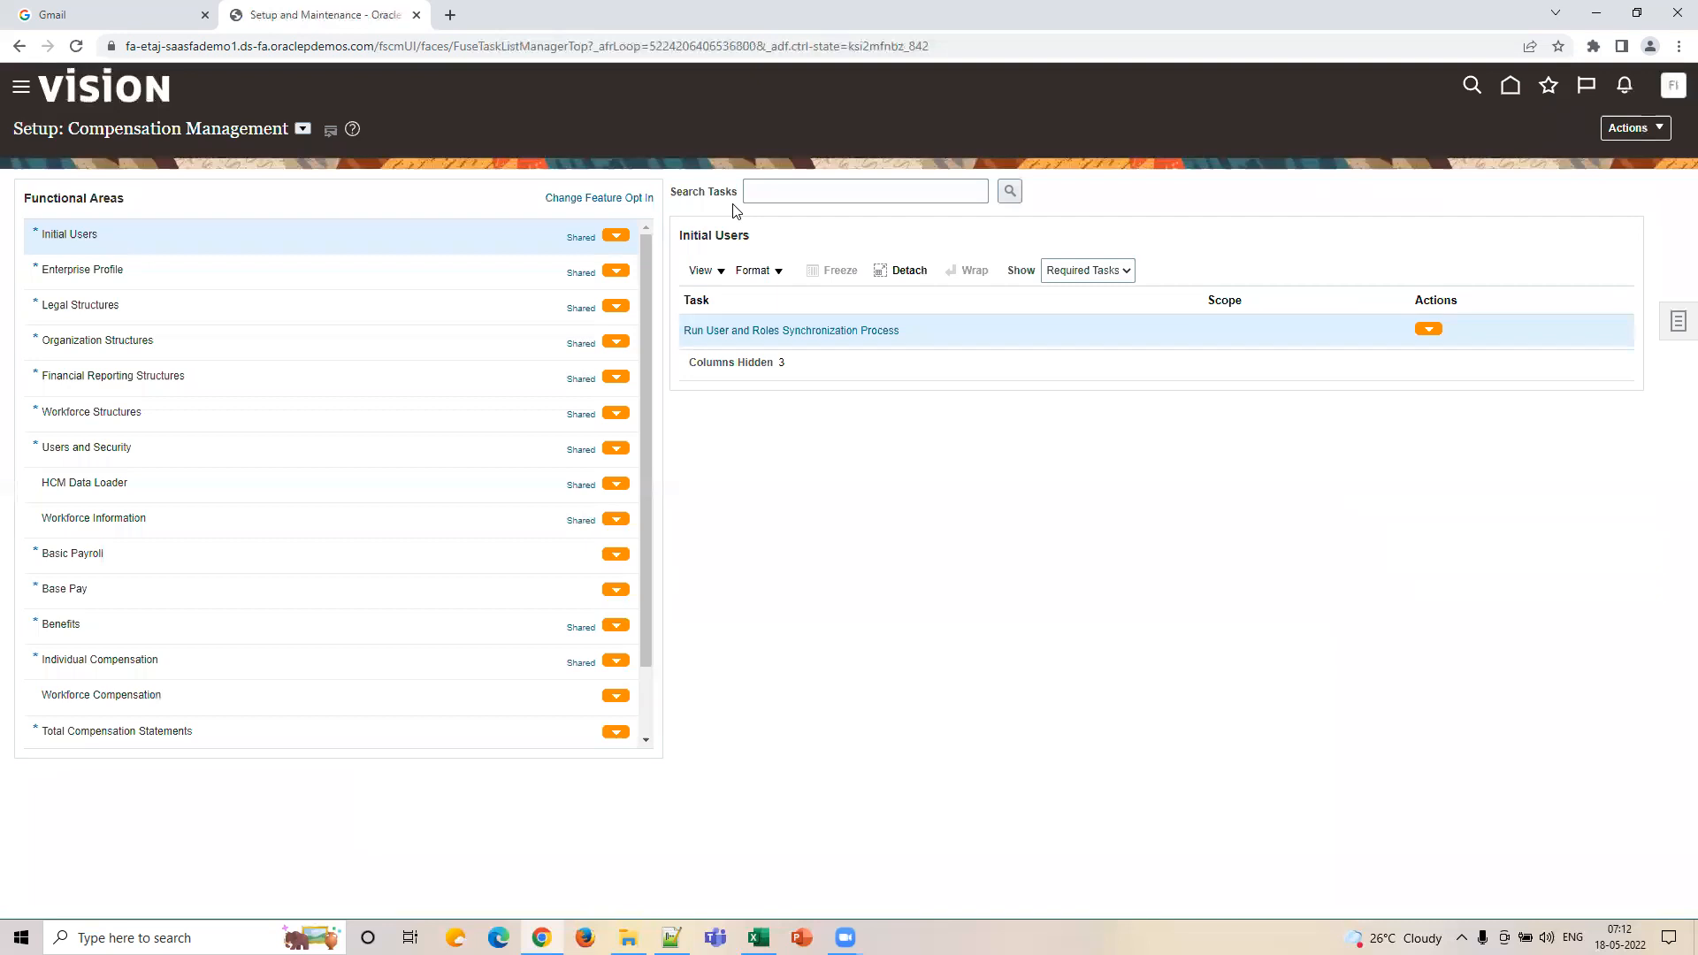
Step: Search all setup tasks for "Manage User" and open the Manage Users task
{"action": "left_click", "coordinate": [1677, 323]}
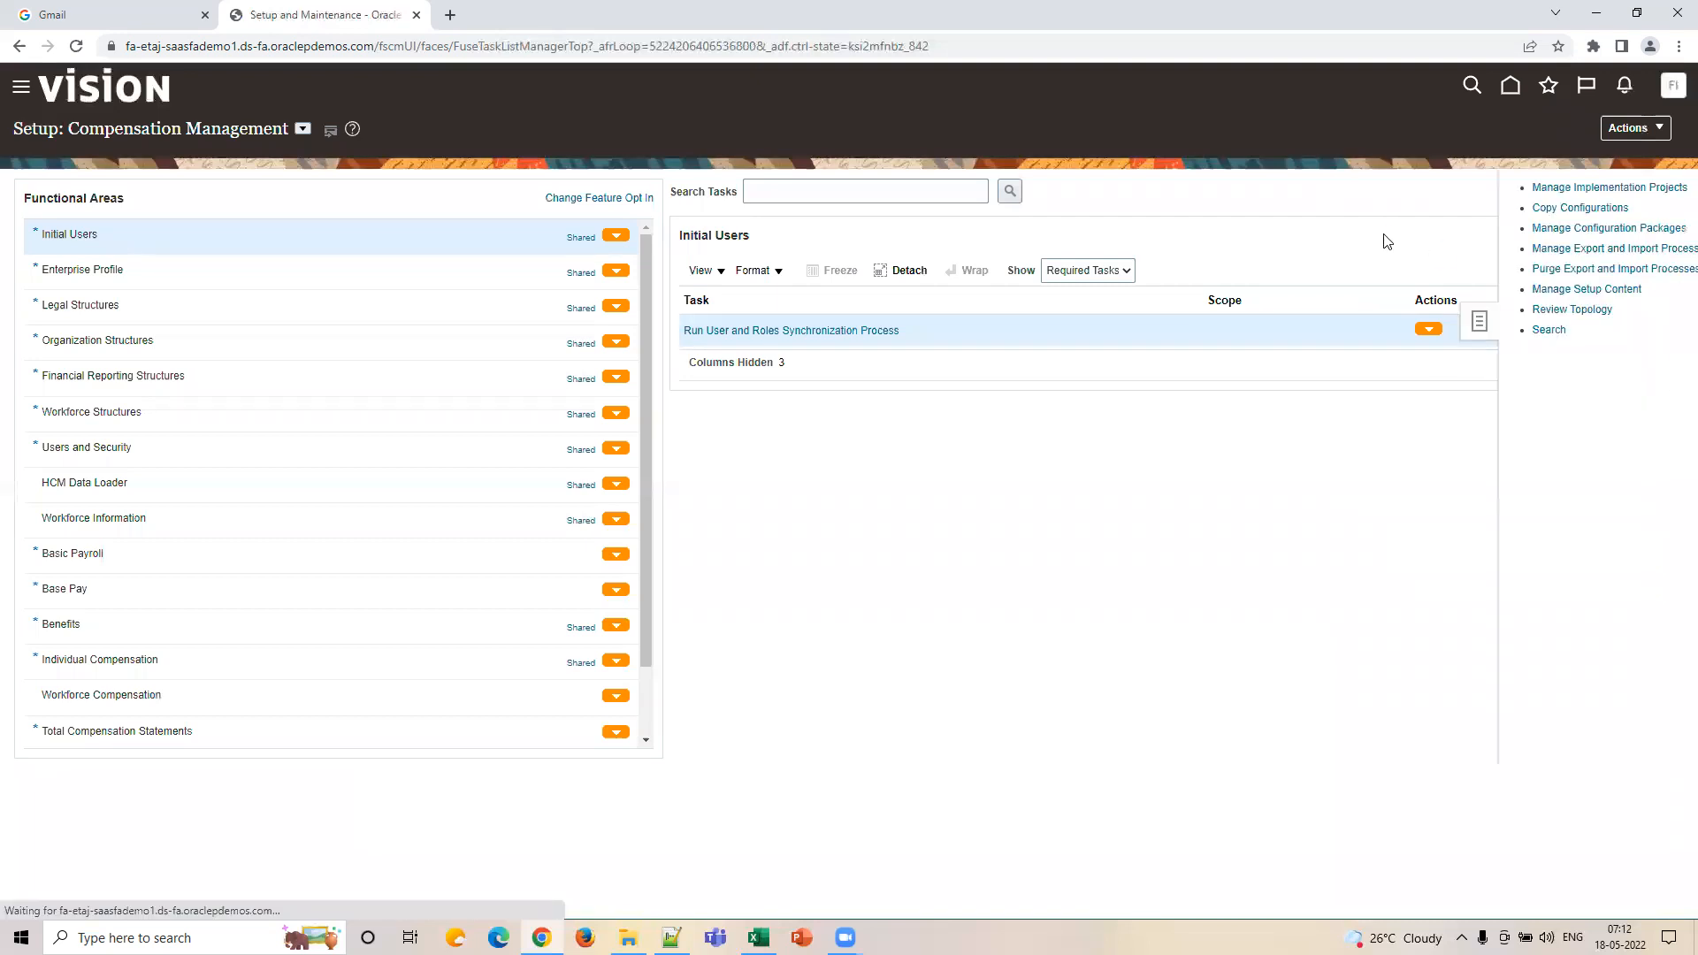
{"action": "left_click", "coordinate": [1451, 329]}
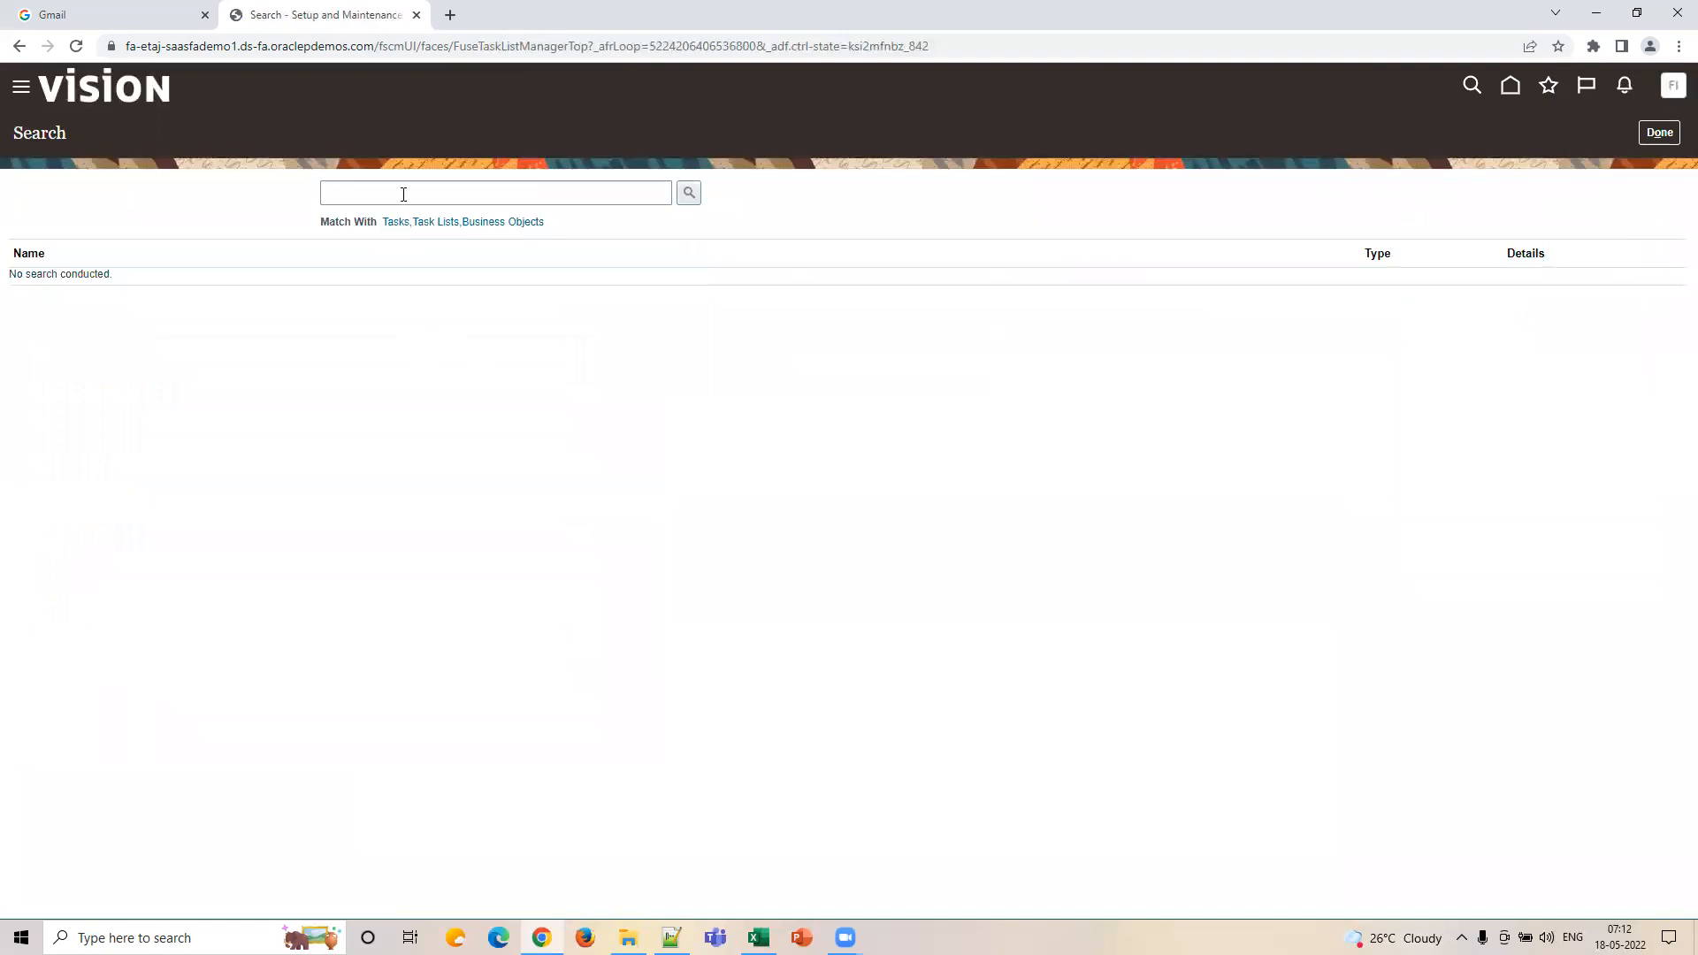
{"action": "left_click", "coordinate": [403, 193]}
{"action": "left_click", "coordinate": [509, 235]}
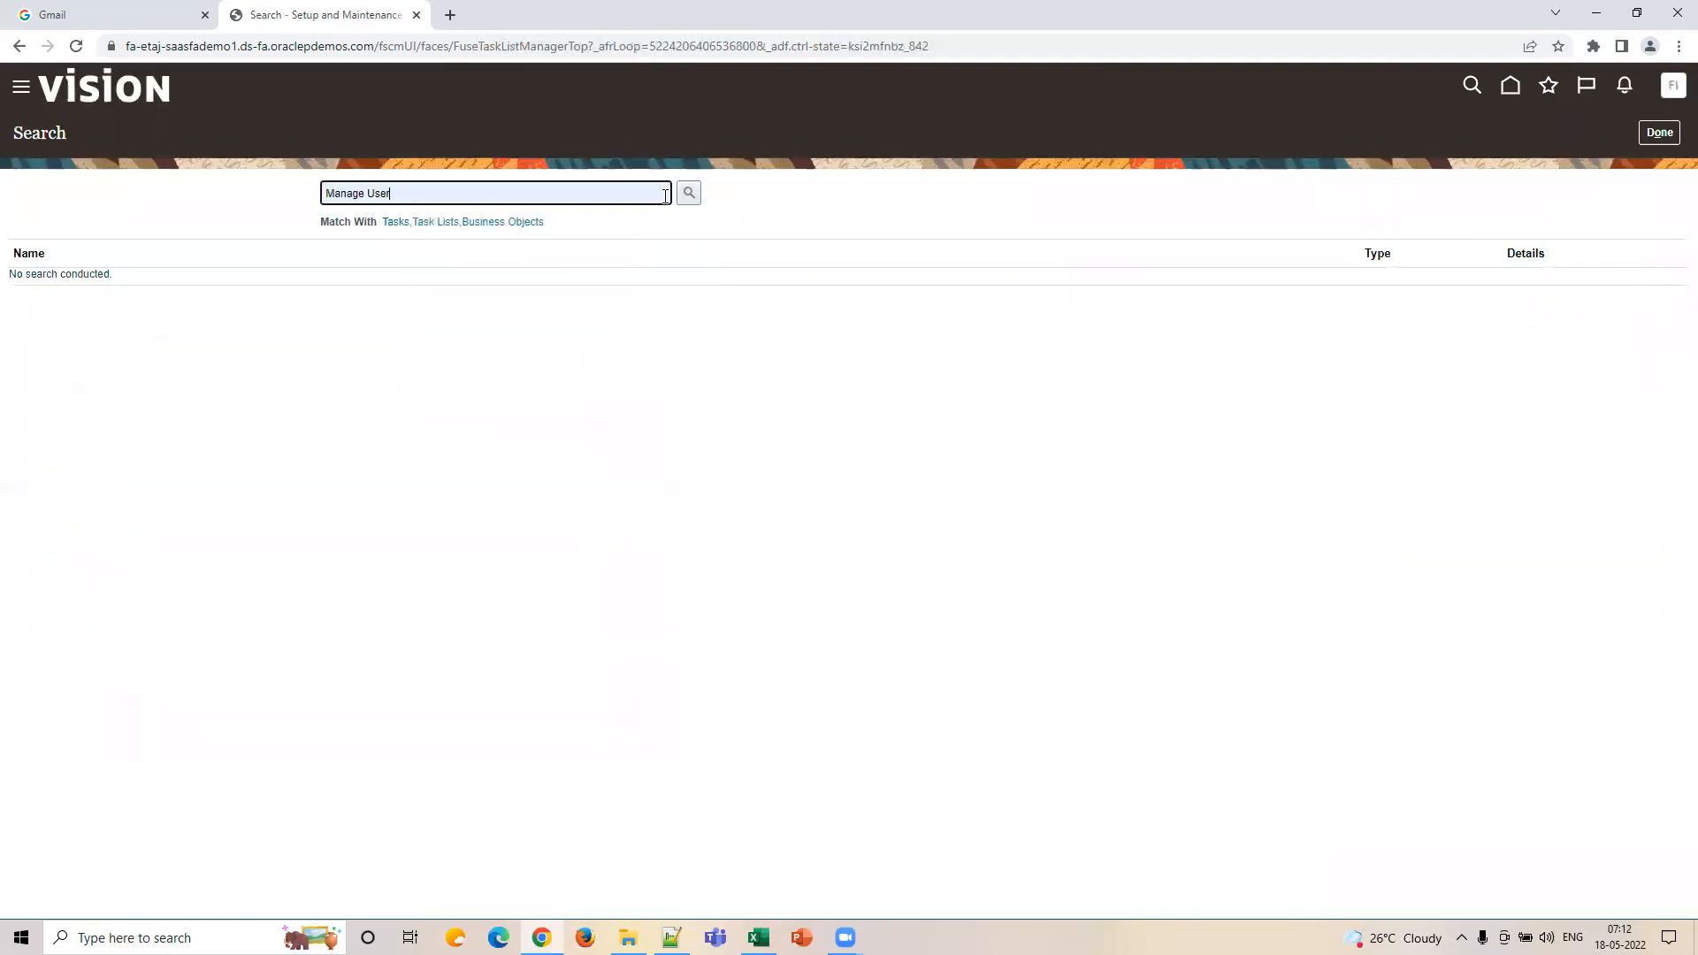
{"action": "left_click", "coordinate": [689, 192]}
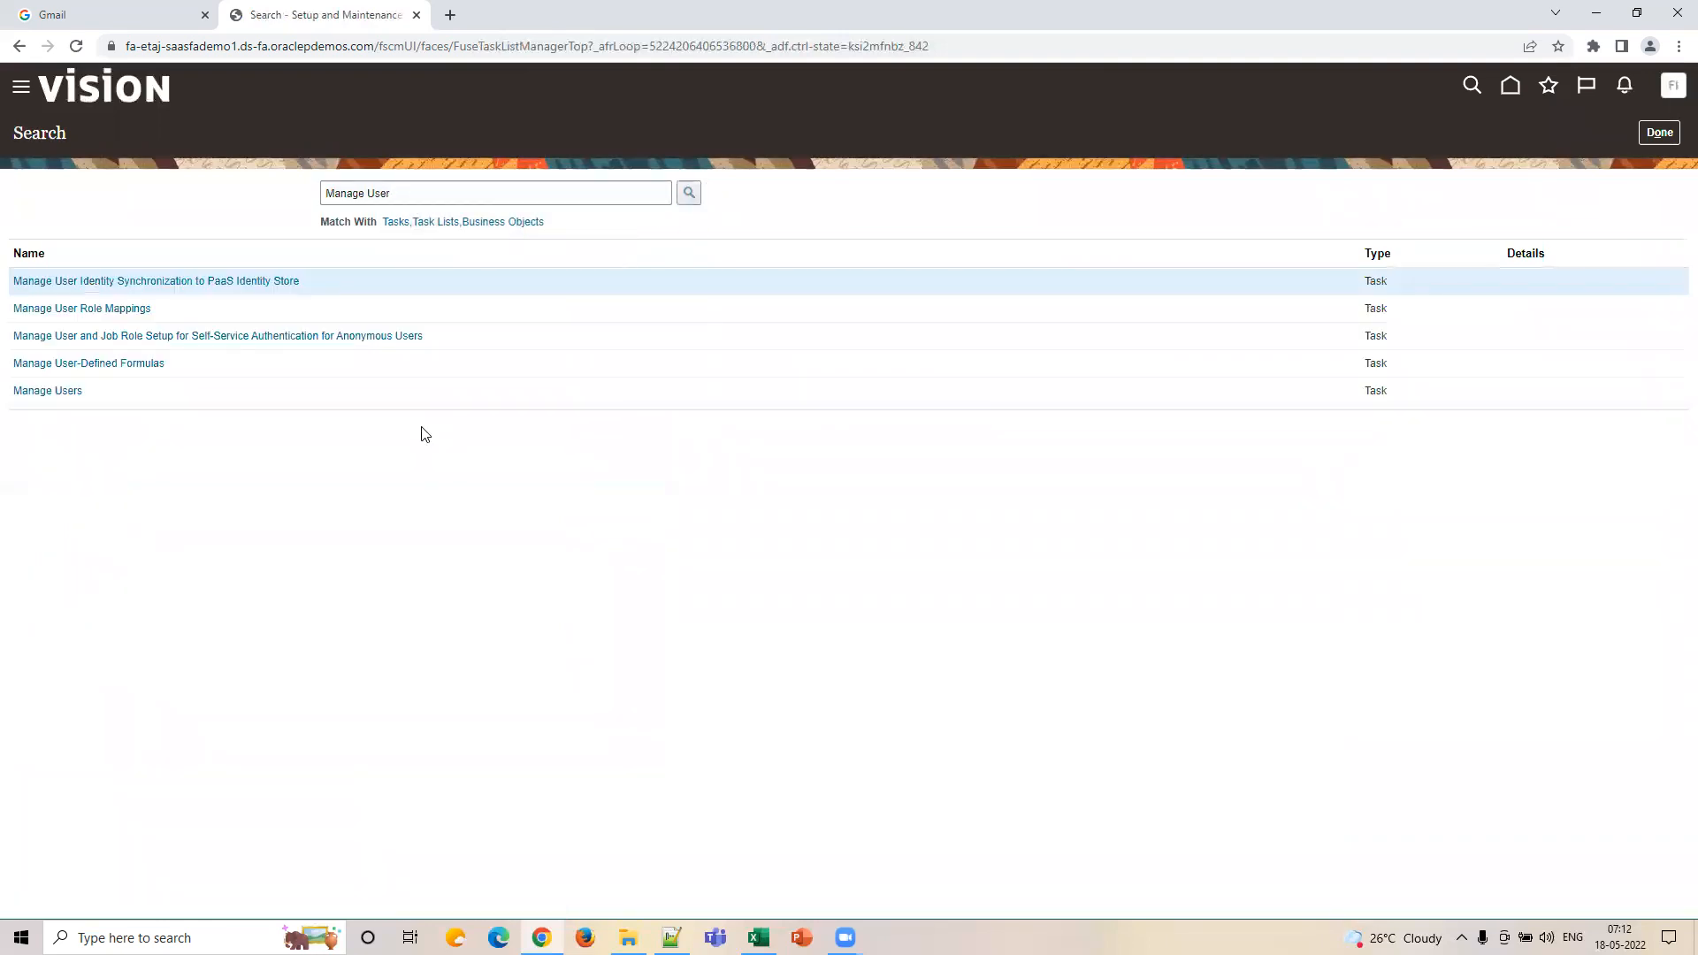
{"action": "left_click", "coordinate": [62, 394]}
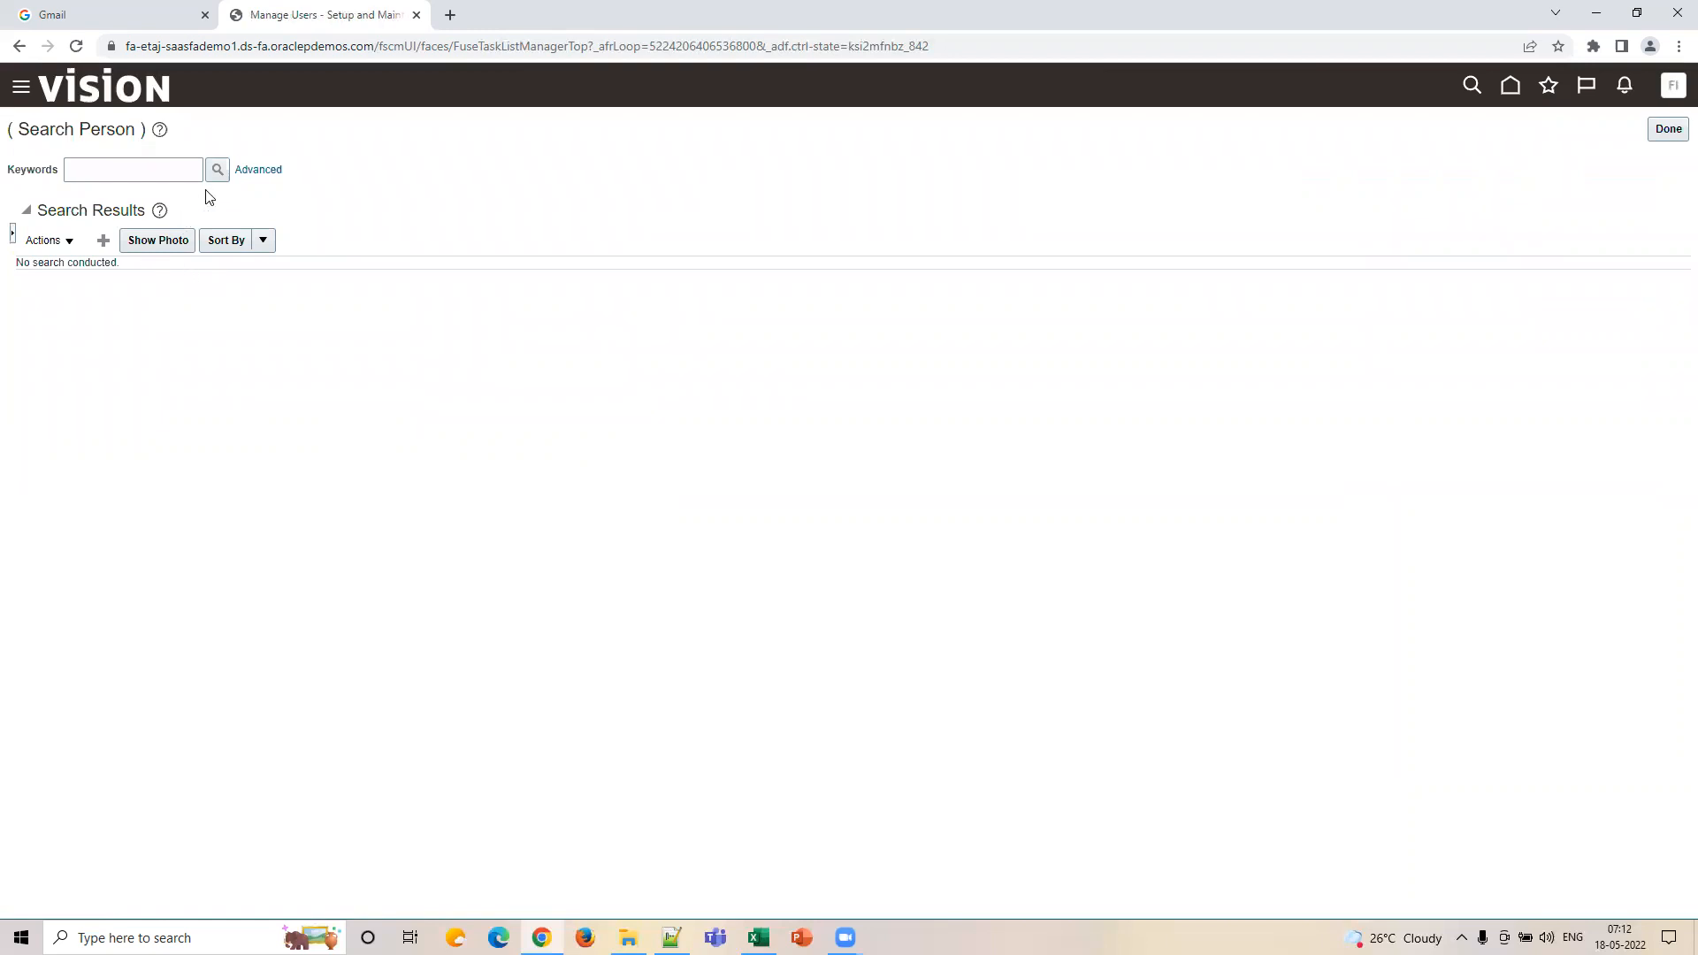
Step: Search the person records with the keyword FIN_IMPL
{"action": "left_click", "coordinate": [166, 175]}
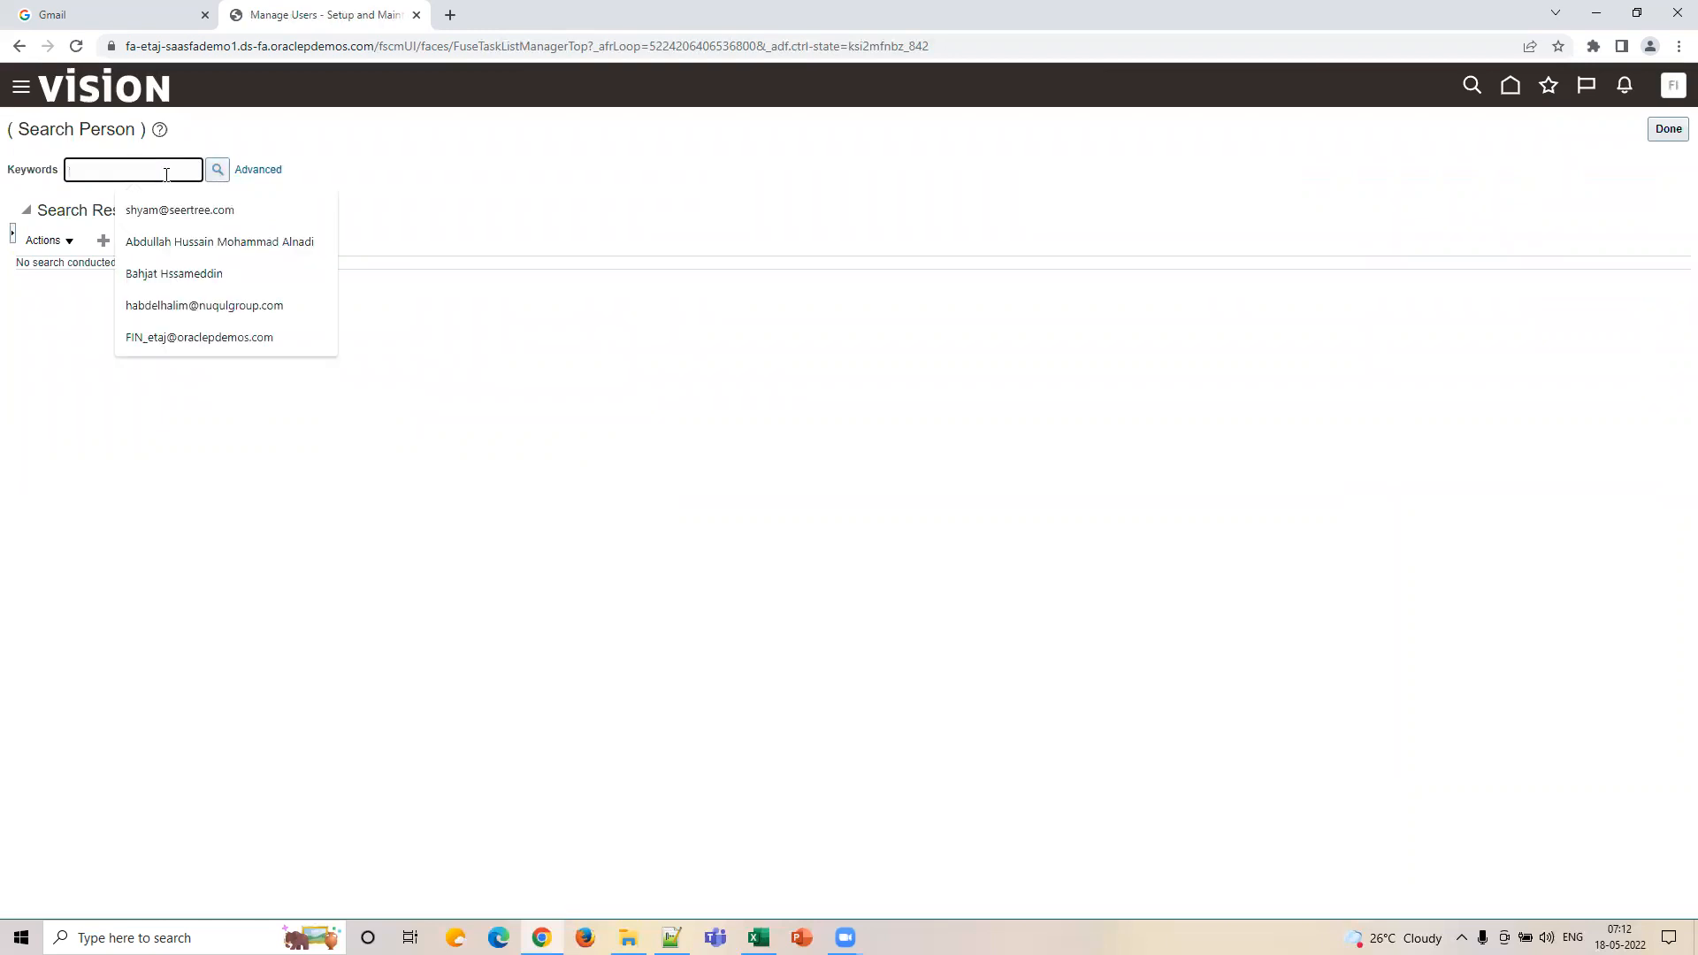
{"action": "type", "text": "FIN_IMPL"}
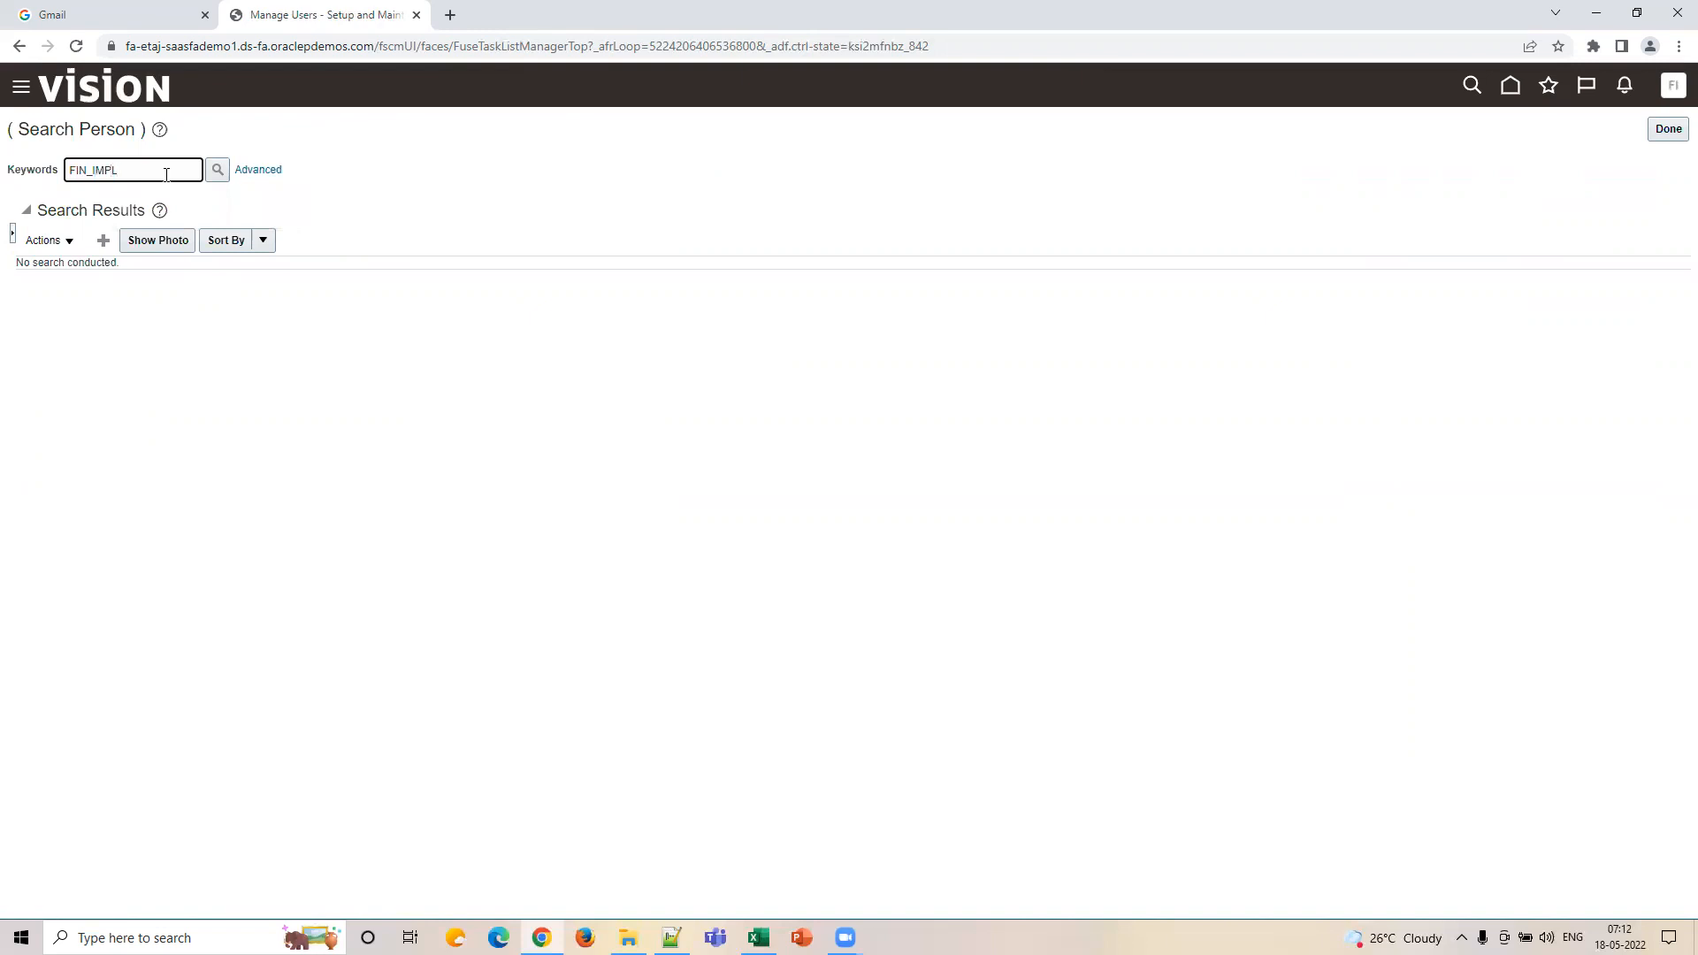
{"action": "key", "text": "Return"}
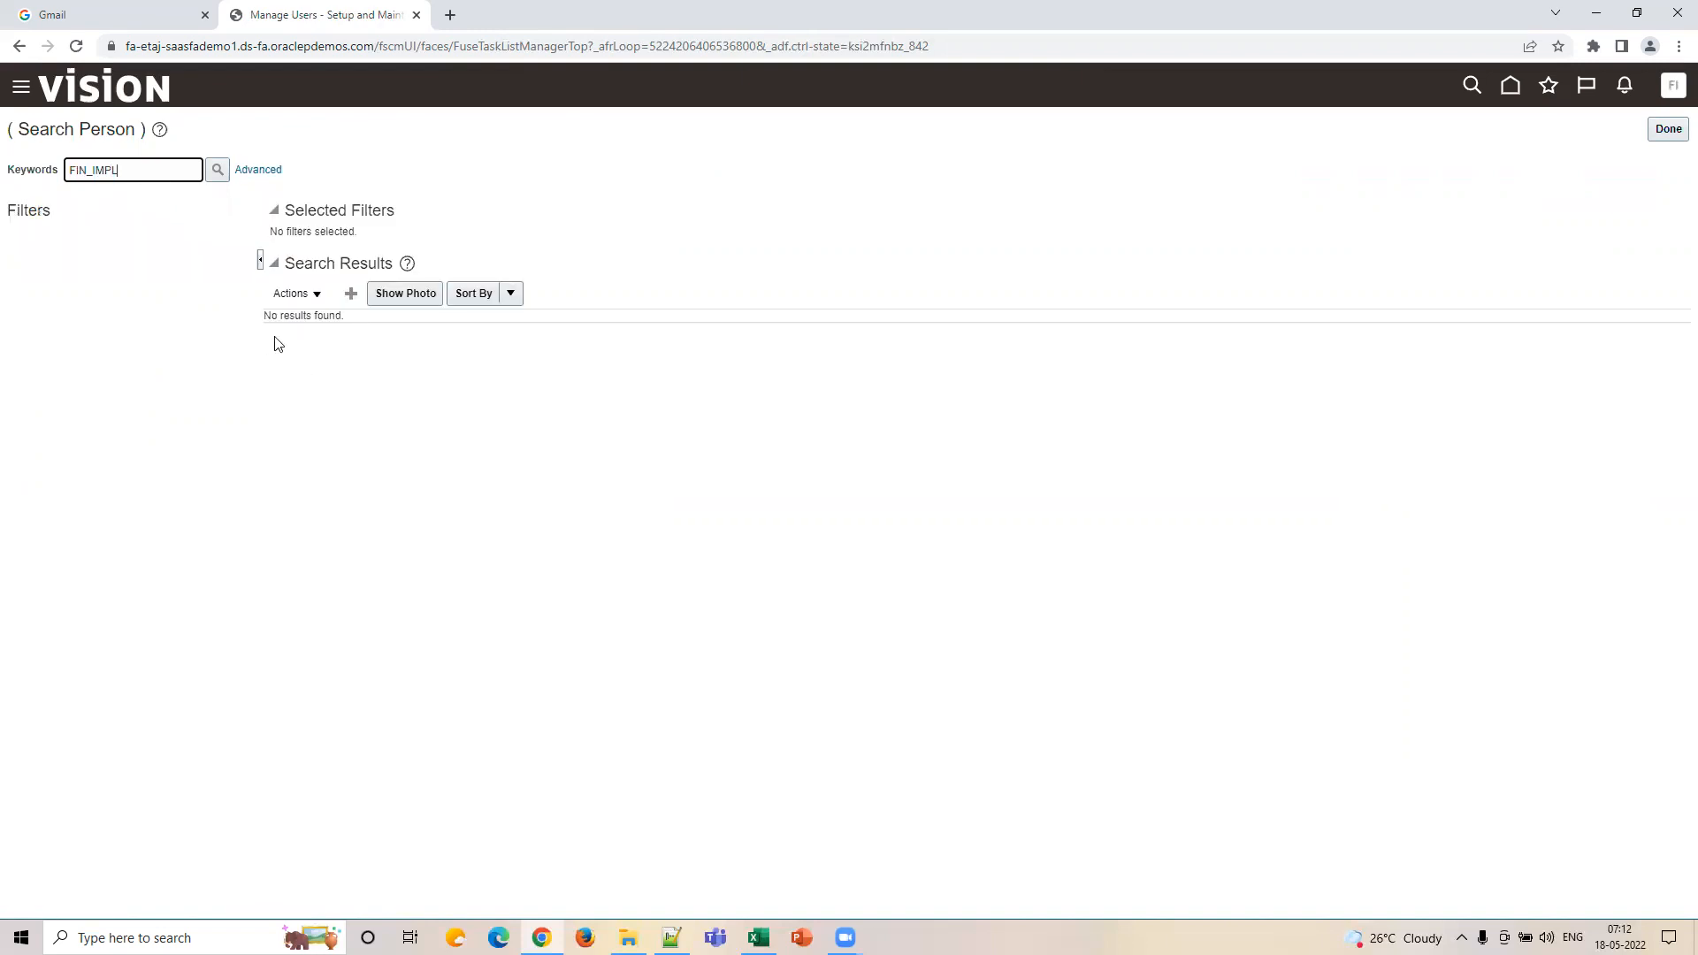
Step: Start creating a user with FIN_IMPL as the last name and paste in the account's e-mail address
{"action": "left_click", "coordinate": [351, 294]}
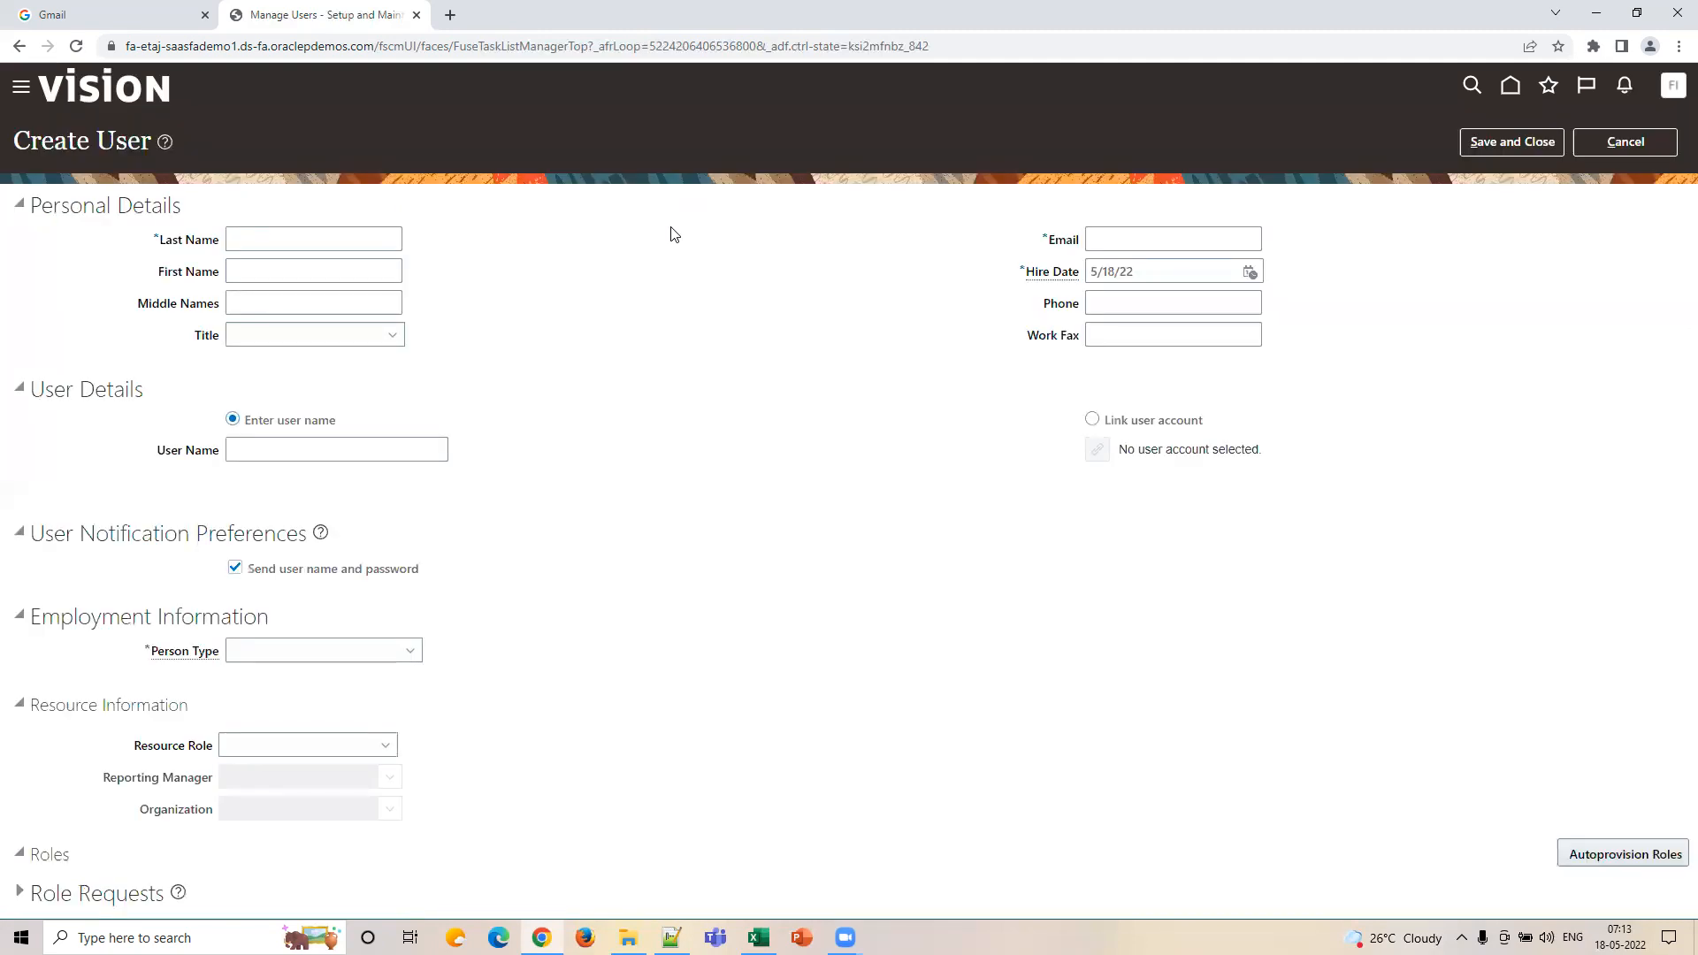
{"action": "left_click", "coordinate": [297, 239]}
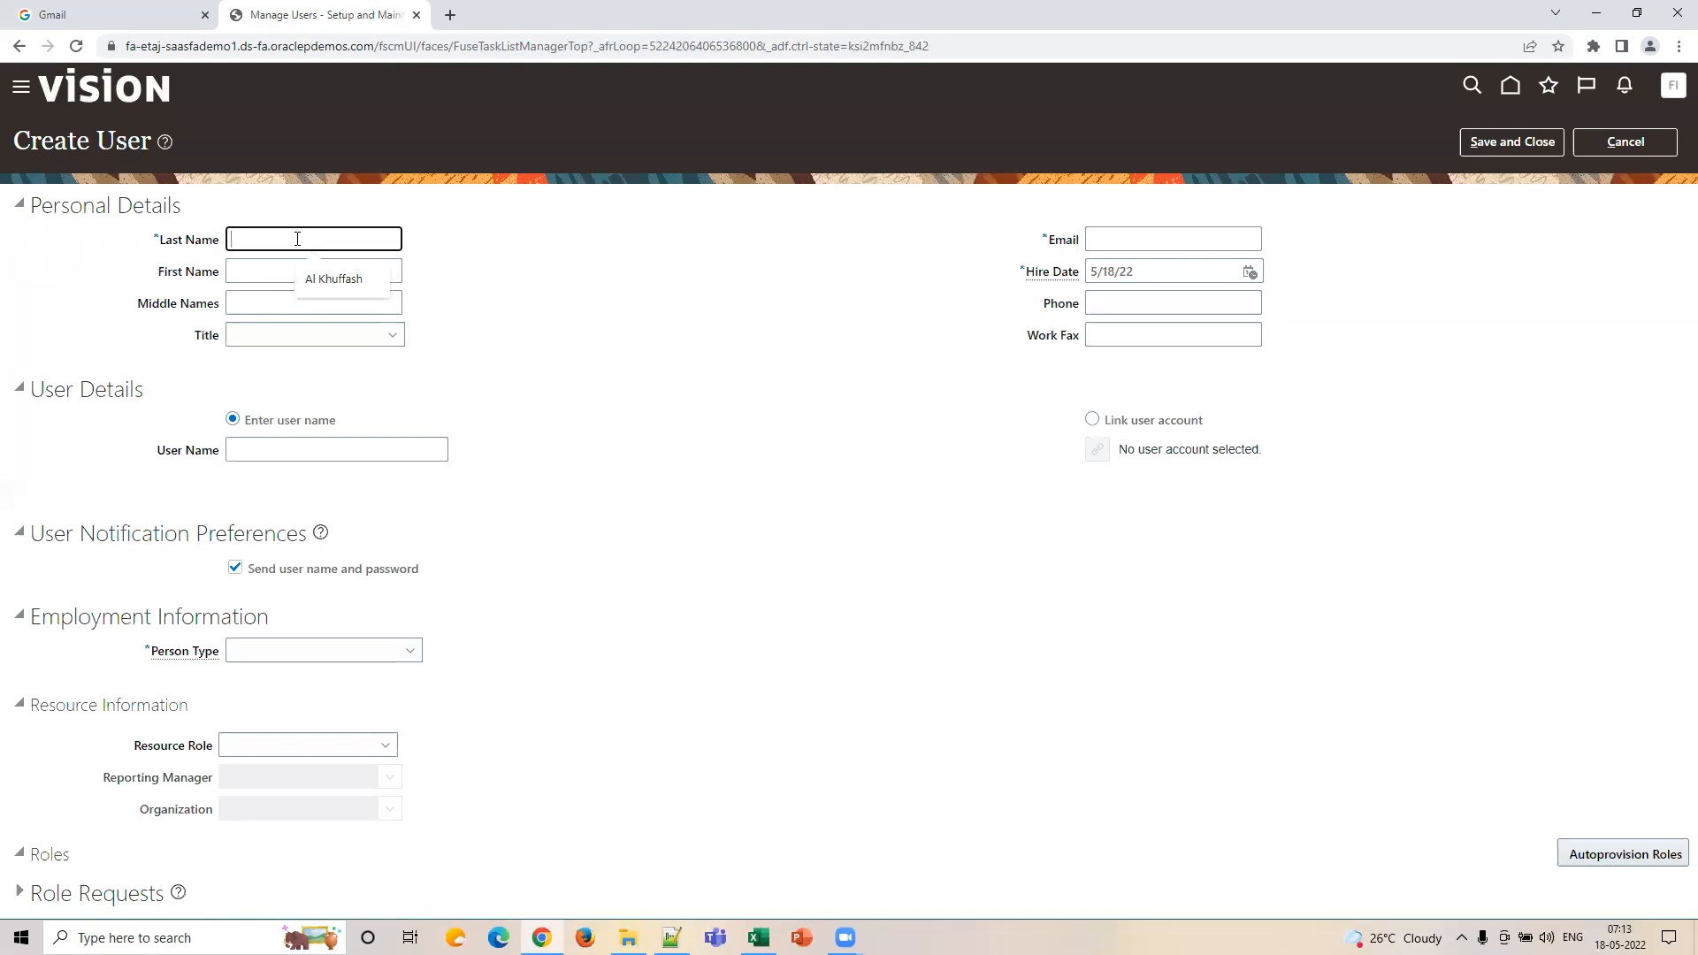
{"action": "type", "text": "FIN_IMPL"}
{"action": "left_click", "coordinate": [1089, 239]}
{"action": "key", "text": "ctrl+v"}
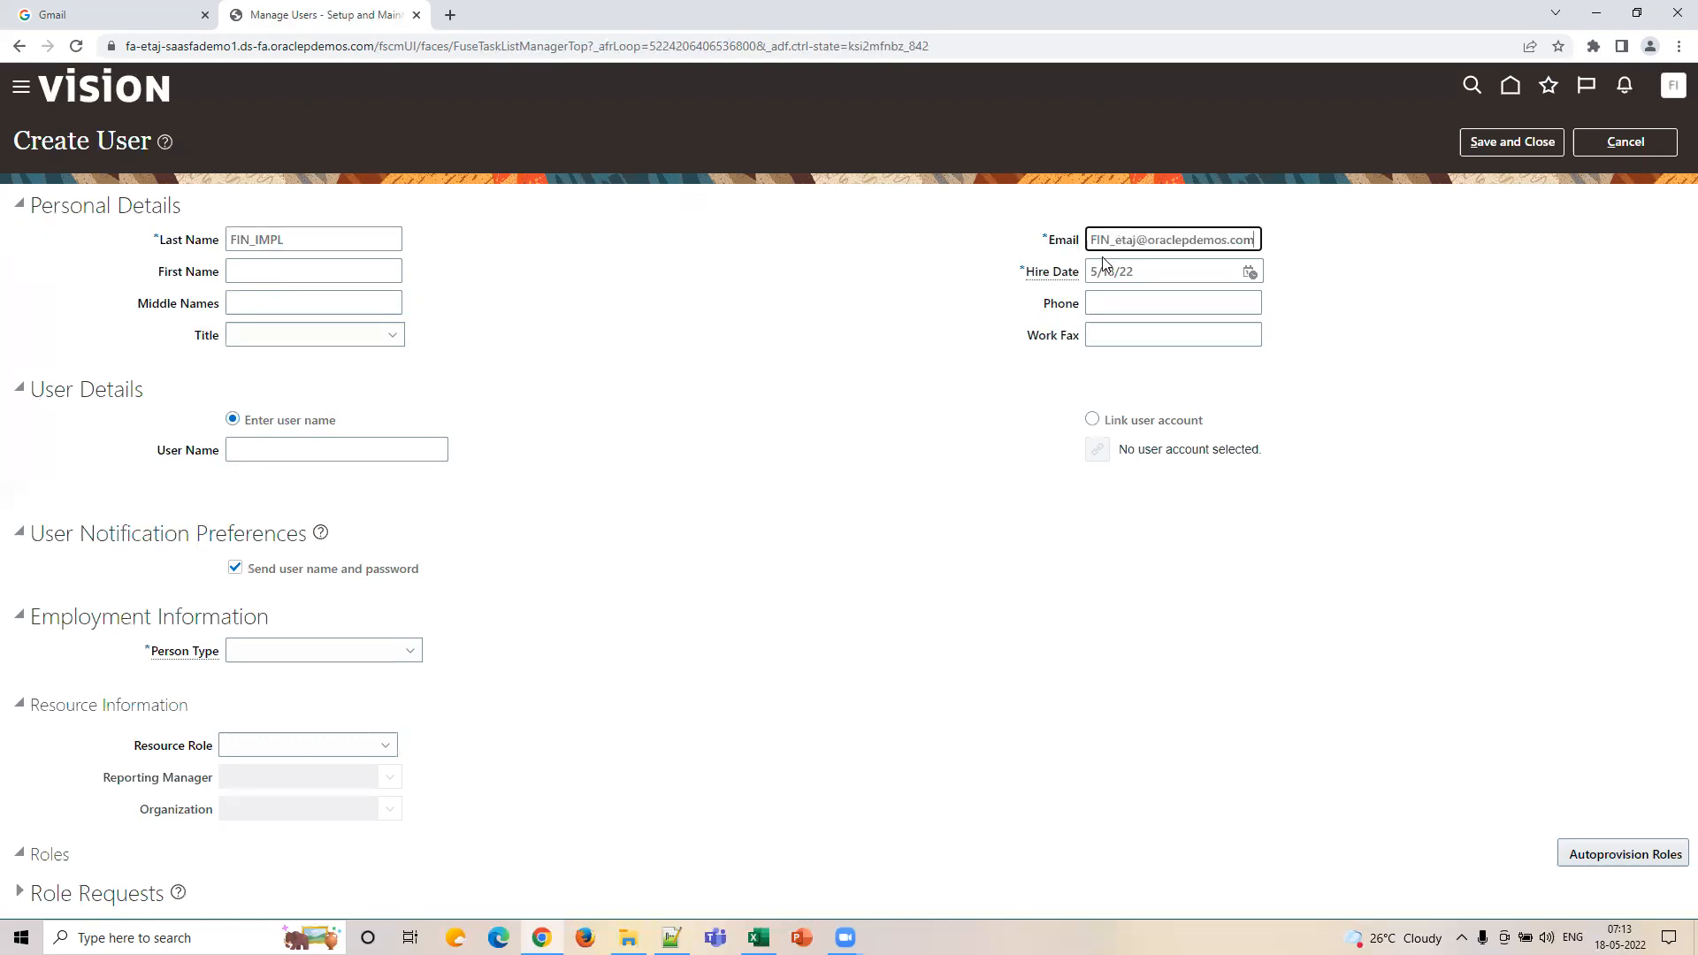
Step: Set the new user's hire date to 5/18/15
{"action": "left_click_drag", "start_coordinate": [1259, 238], "coordinate": [1000, 241]}
{"action": "left_click", "coordinate": [904, 300]}
{"action": "left_click", "coordinate": [1155, 272]}
{"action": "key", "text": "BackSpace"}
{"action": "key", "text": "BackSpace"}
{"action": "type", "text": "15"}
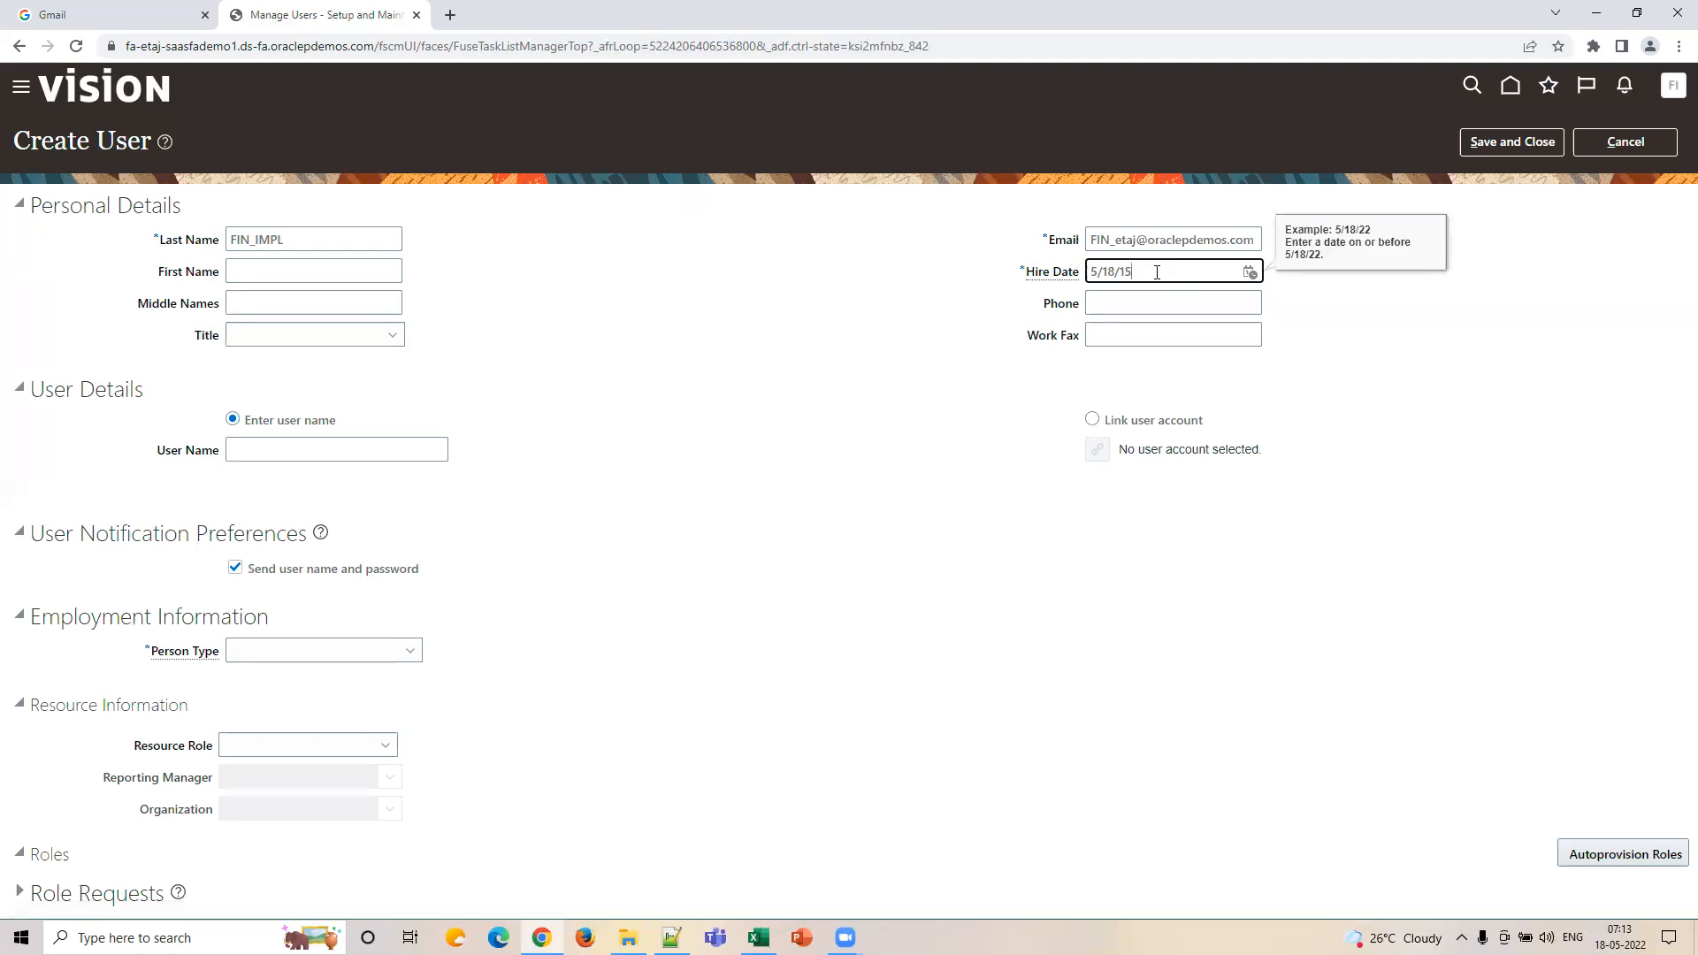
{"action": "left_click", "coordinate": [808, 345]}
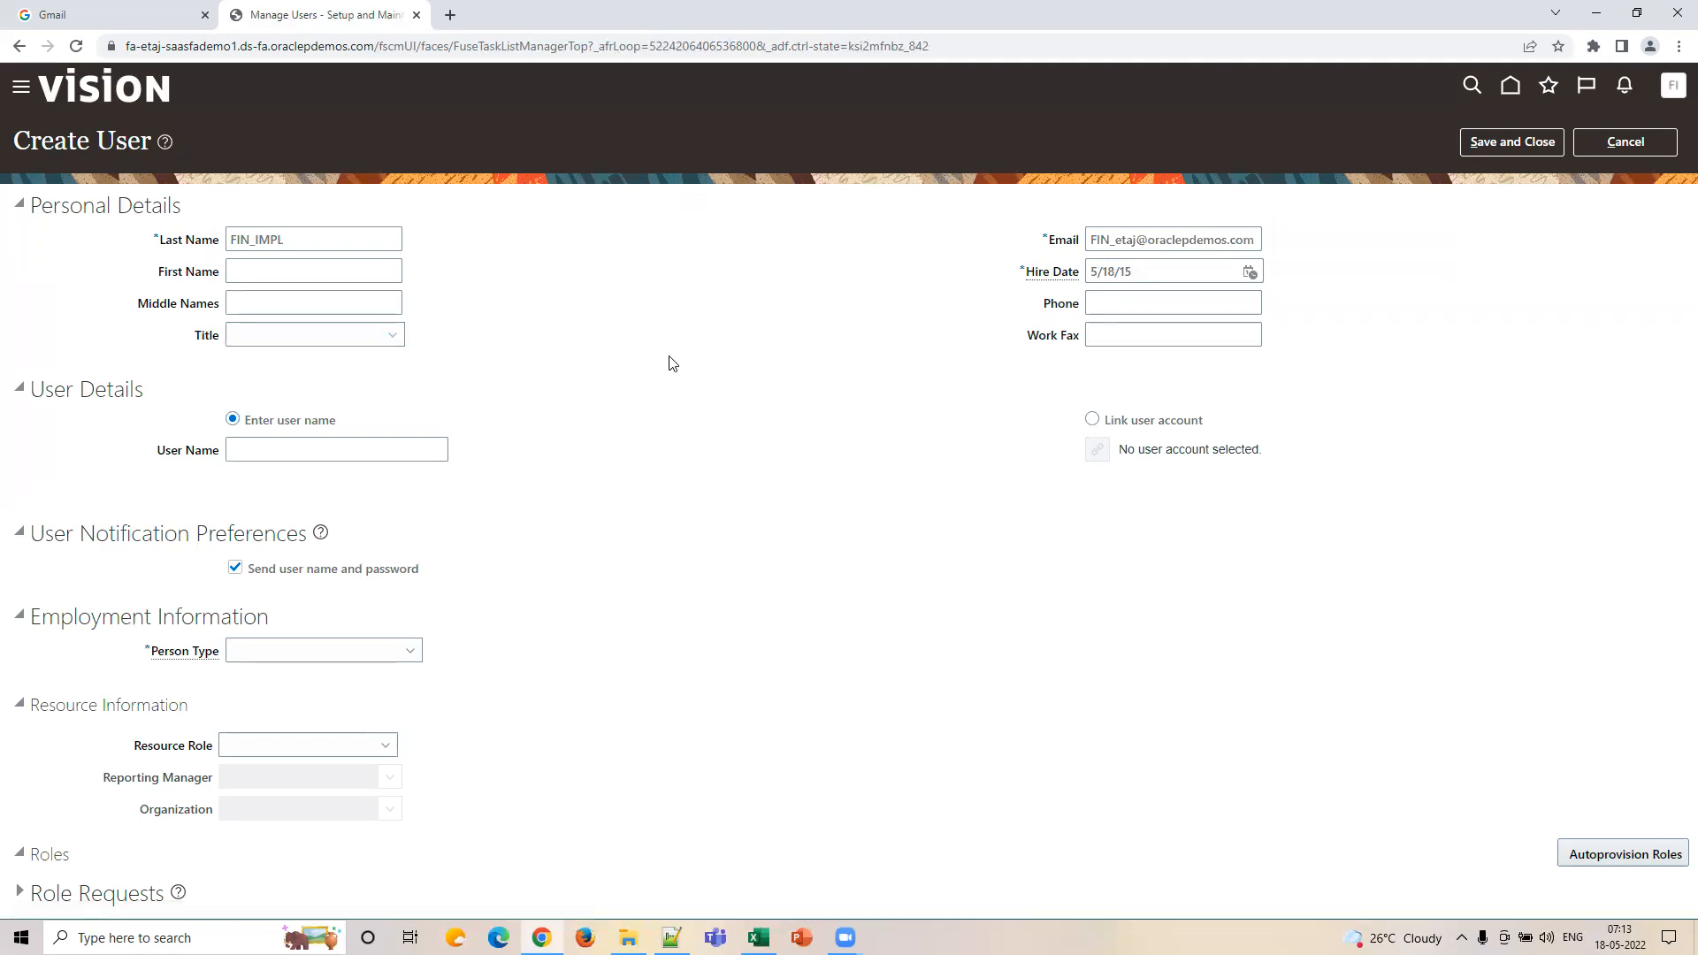
Step: Link the new user to the existing user account FIN_IMPL, searching for it by that login
{"action": "left_click", "coordinate": [1091, 419]}
{"action": "left_click", "coordinate": [1091, 451]}
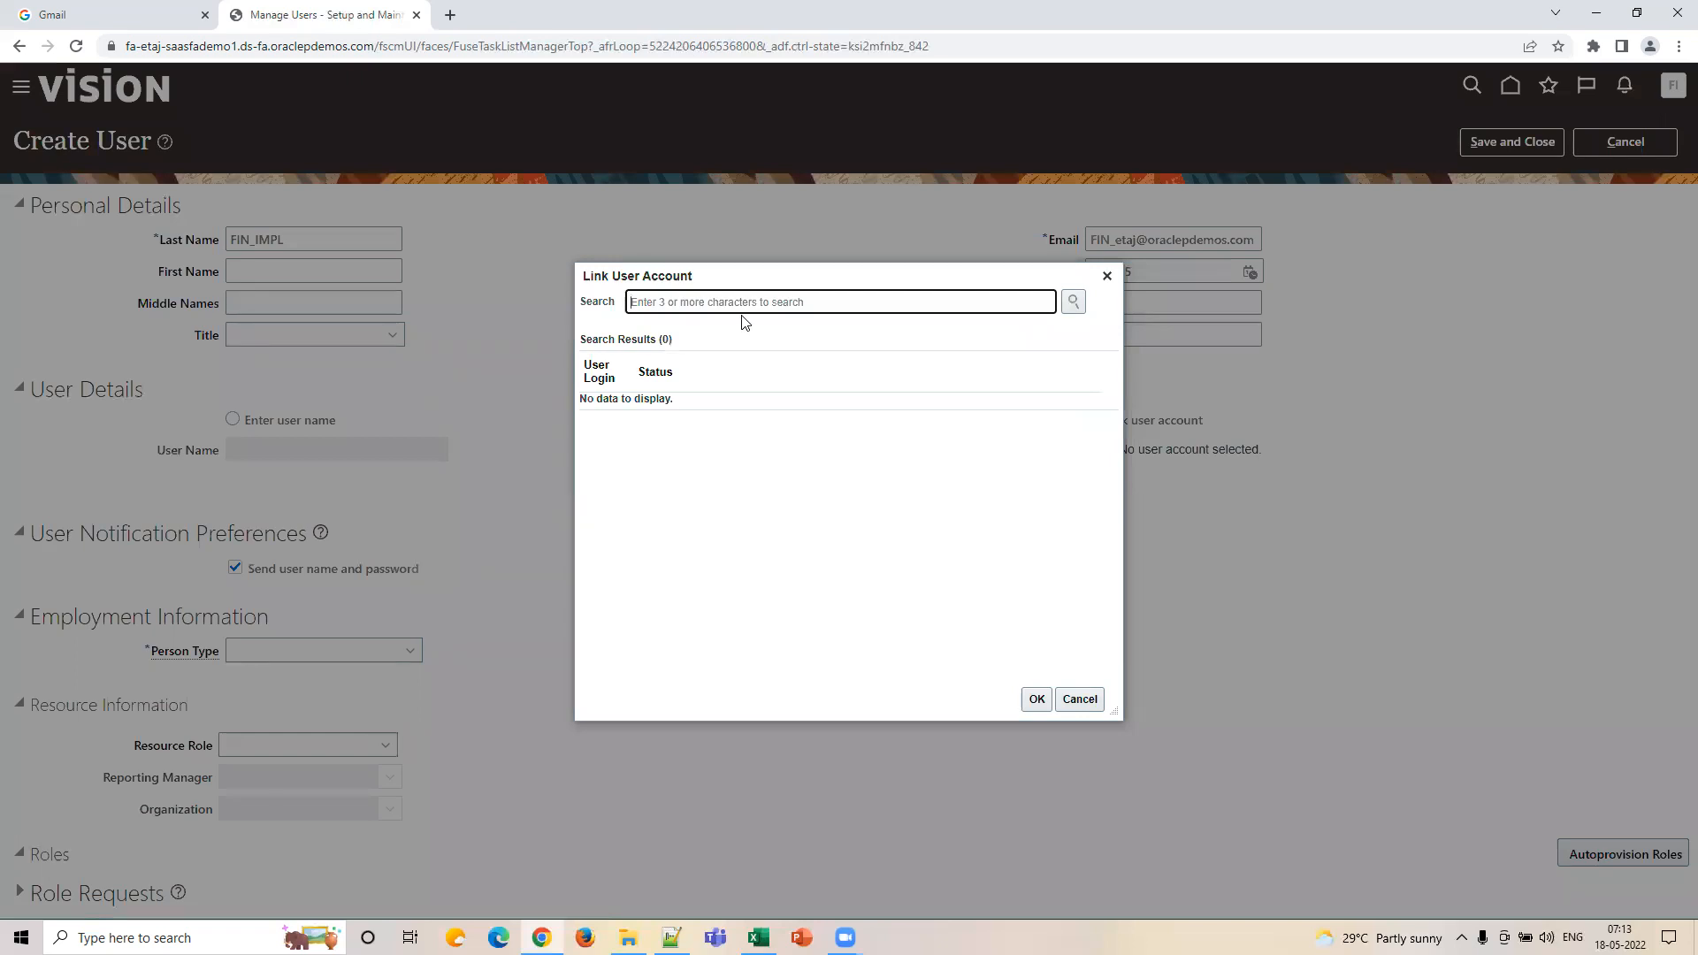
{"action": "type", "text": "FIN_IMPL"}
{"action": "left_click", "coordinate": [1072, 302]}
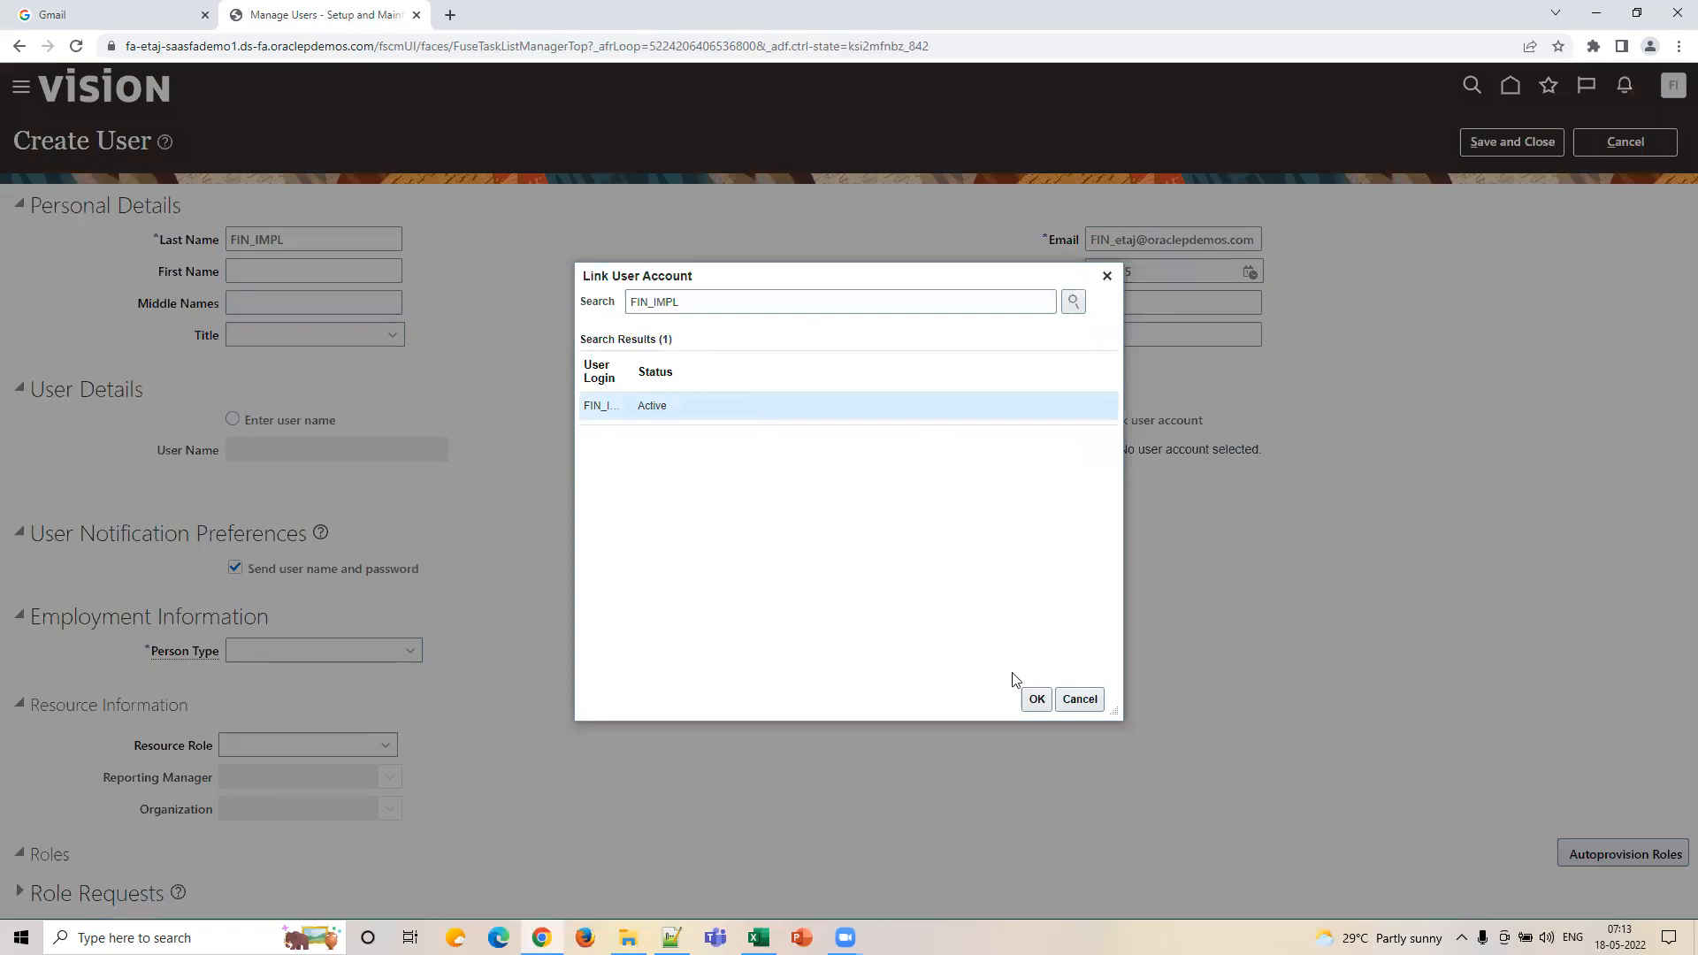
{"action": "left_click", "coordinate": [1036, 699]}
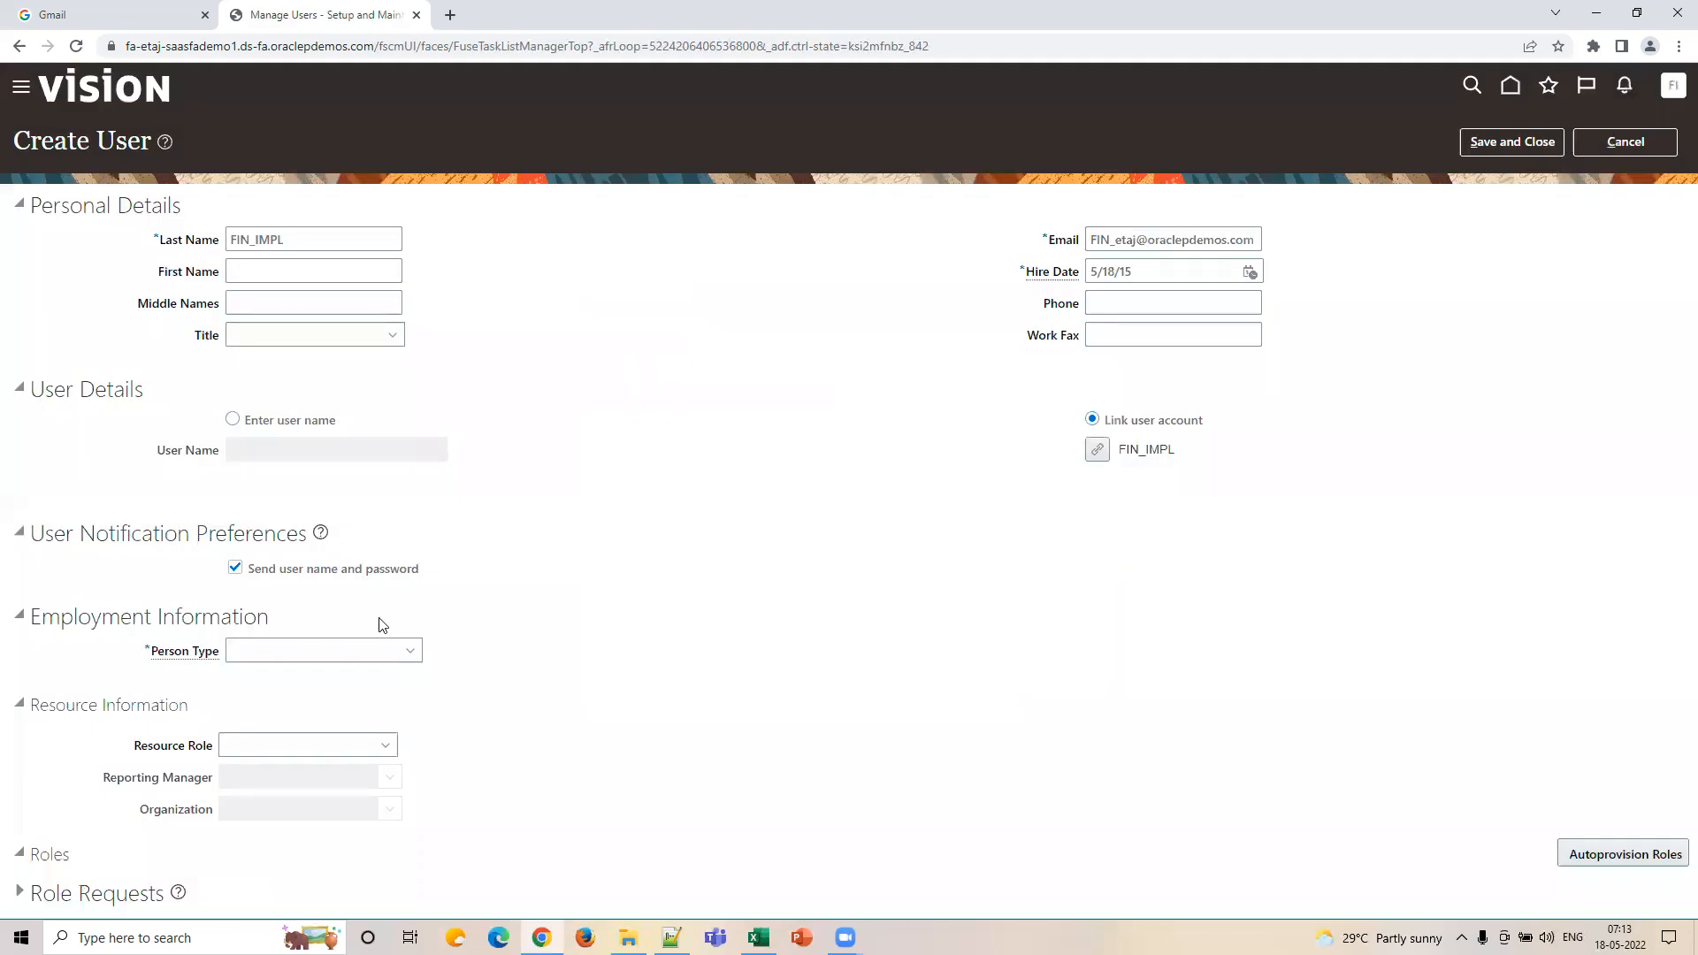
Step: Set the person type to Employee and the legal employer to US1 Legal Entity in the employment information
{"action": "left_click", "coordinate": [382, 653]}
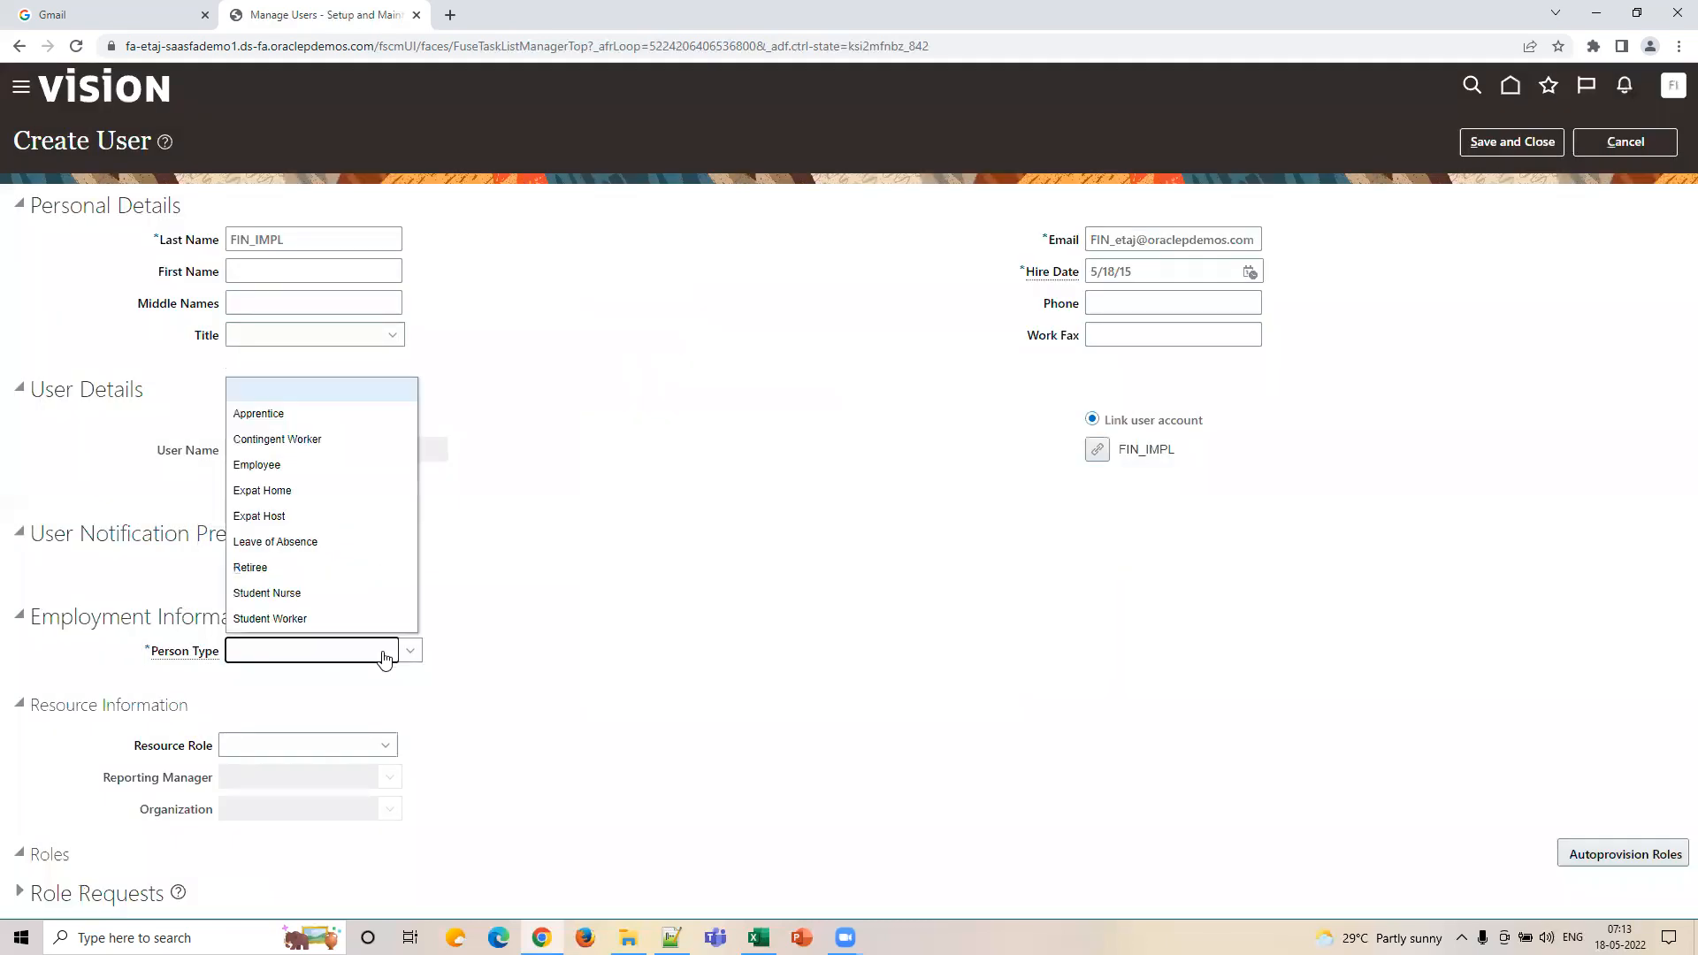
{"action": "left_click", "coordinate": [310, 464]}
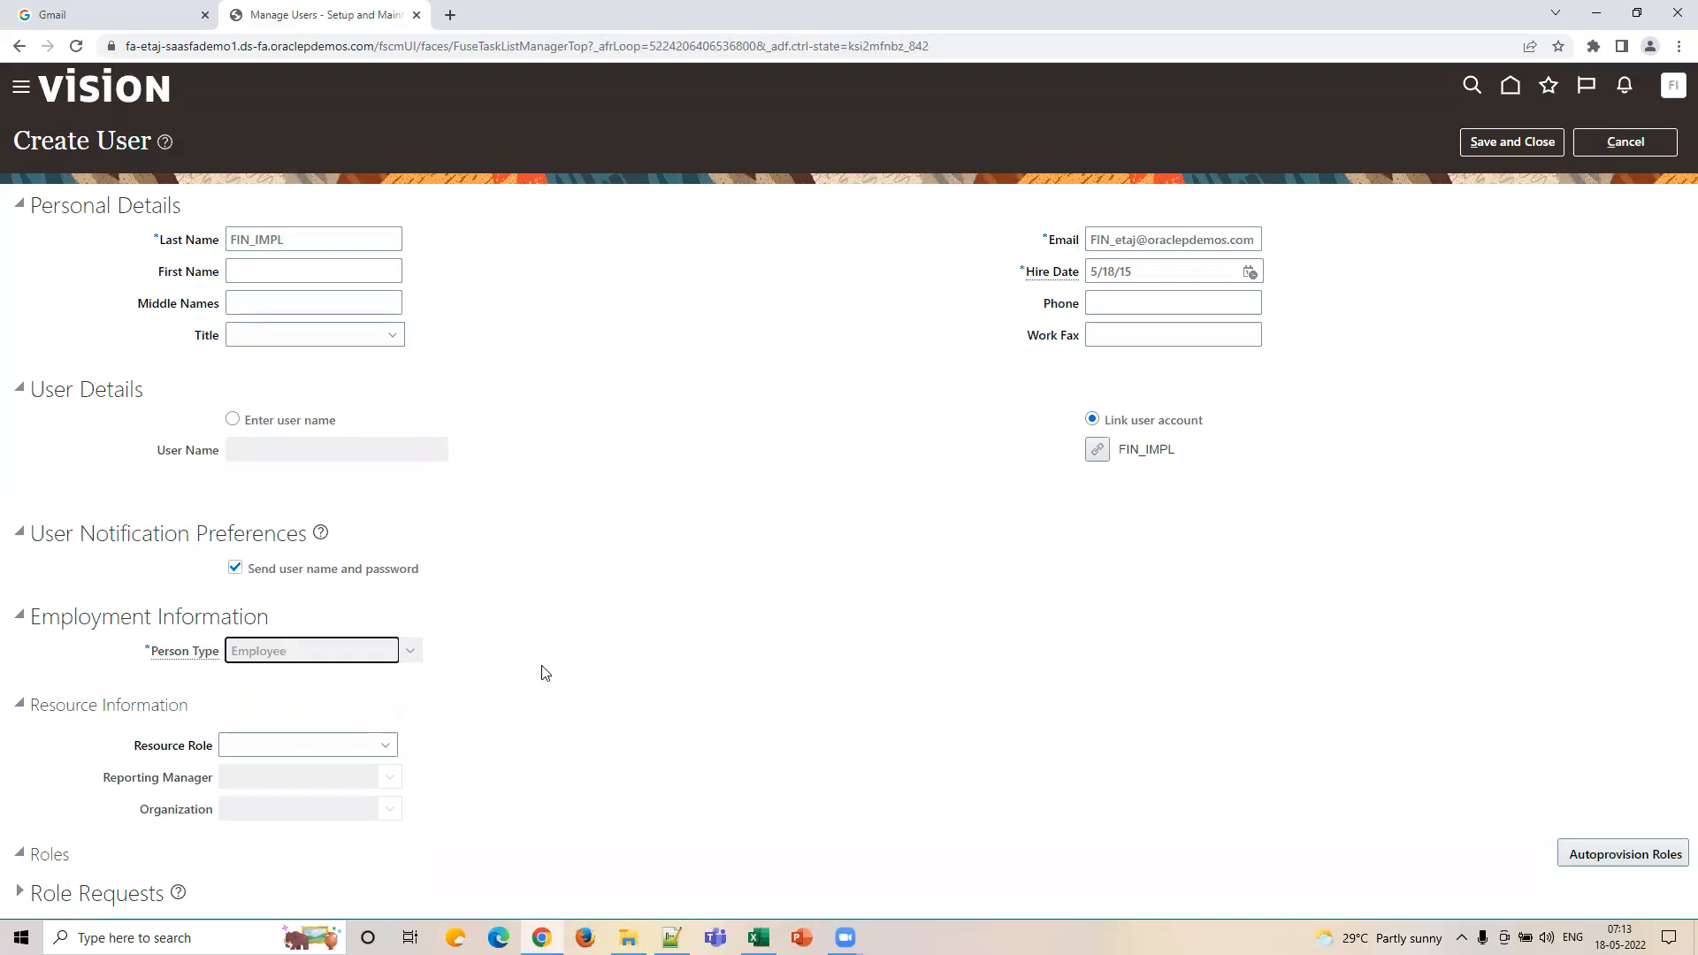
{"action": "scroll", "coordinate": [541, 667], "scroll_direction": "down", "scroll_amount": 2}
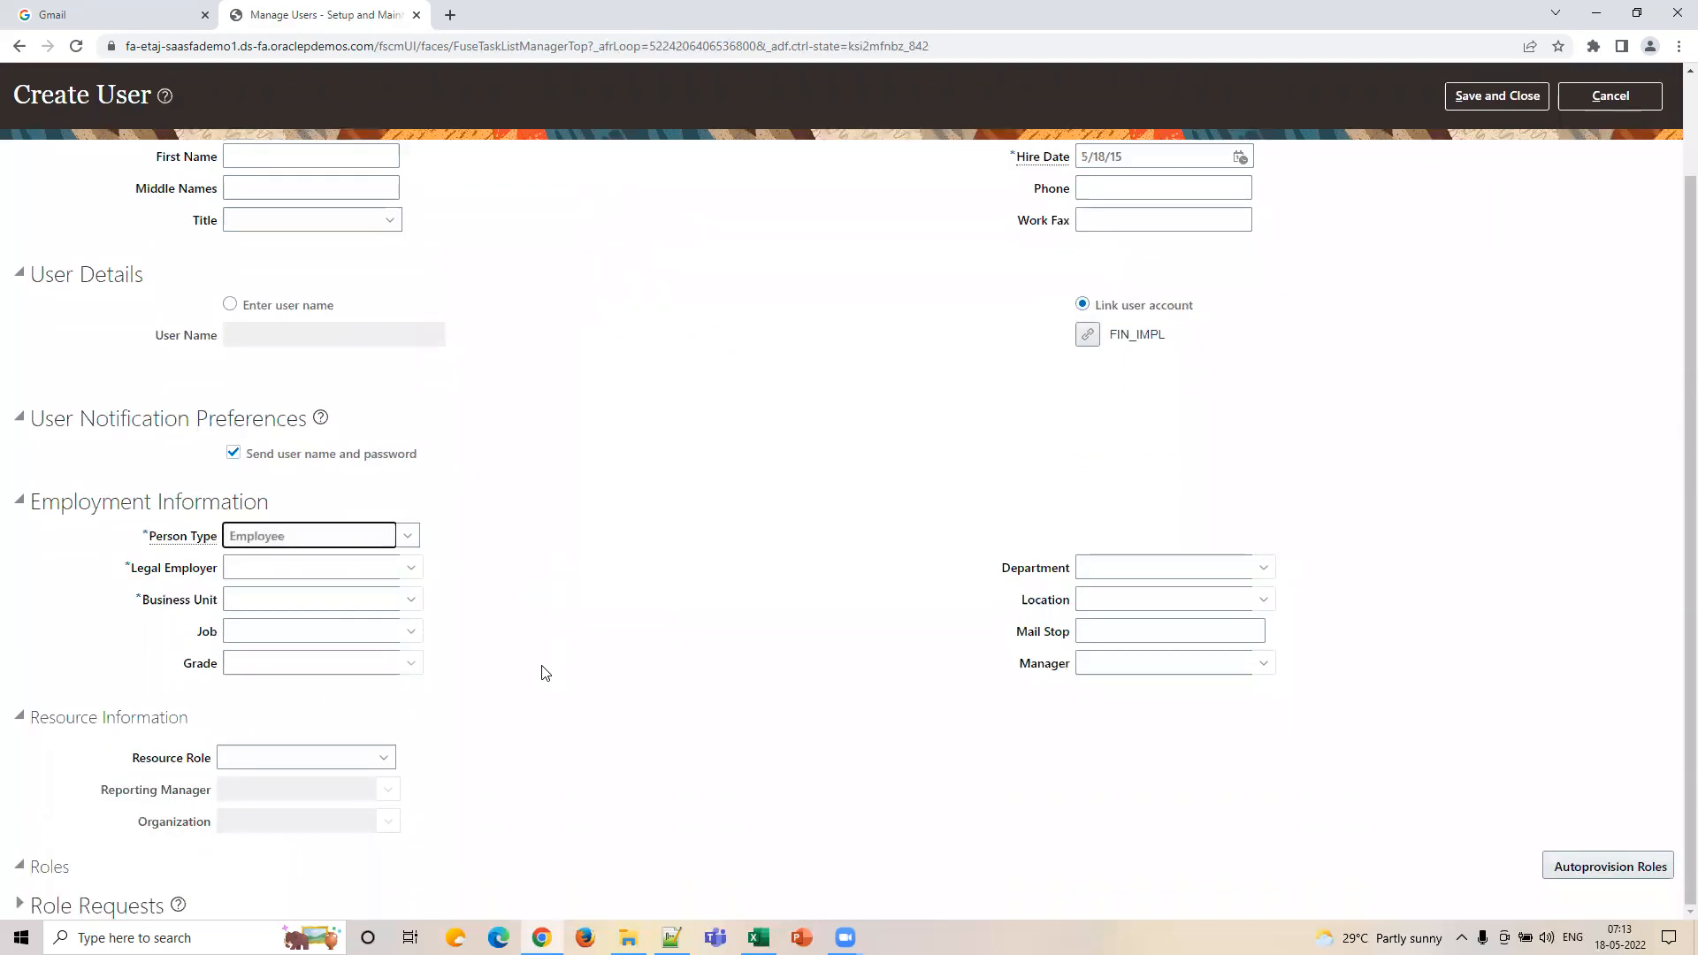
{"action": "left_click", "coordinate": [387, 568]}
{"action": "left_click", "coordinate": [409, 570]}
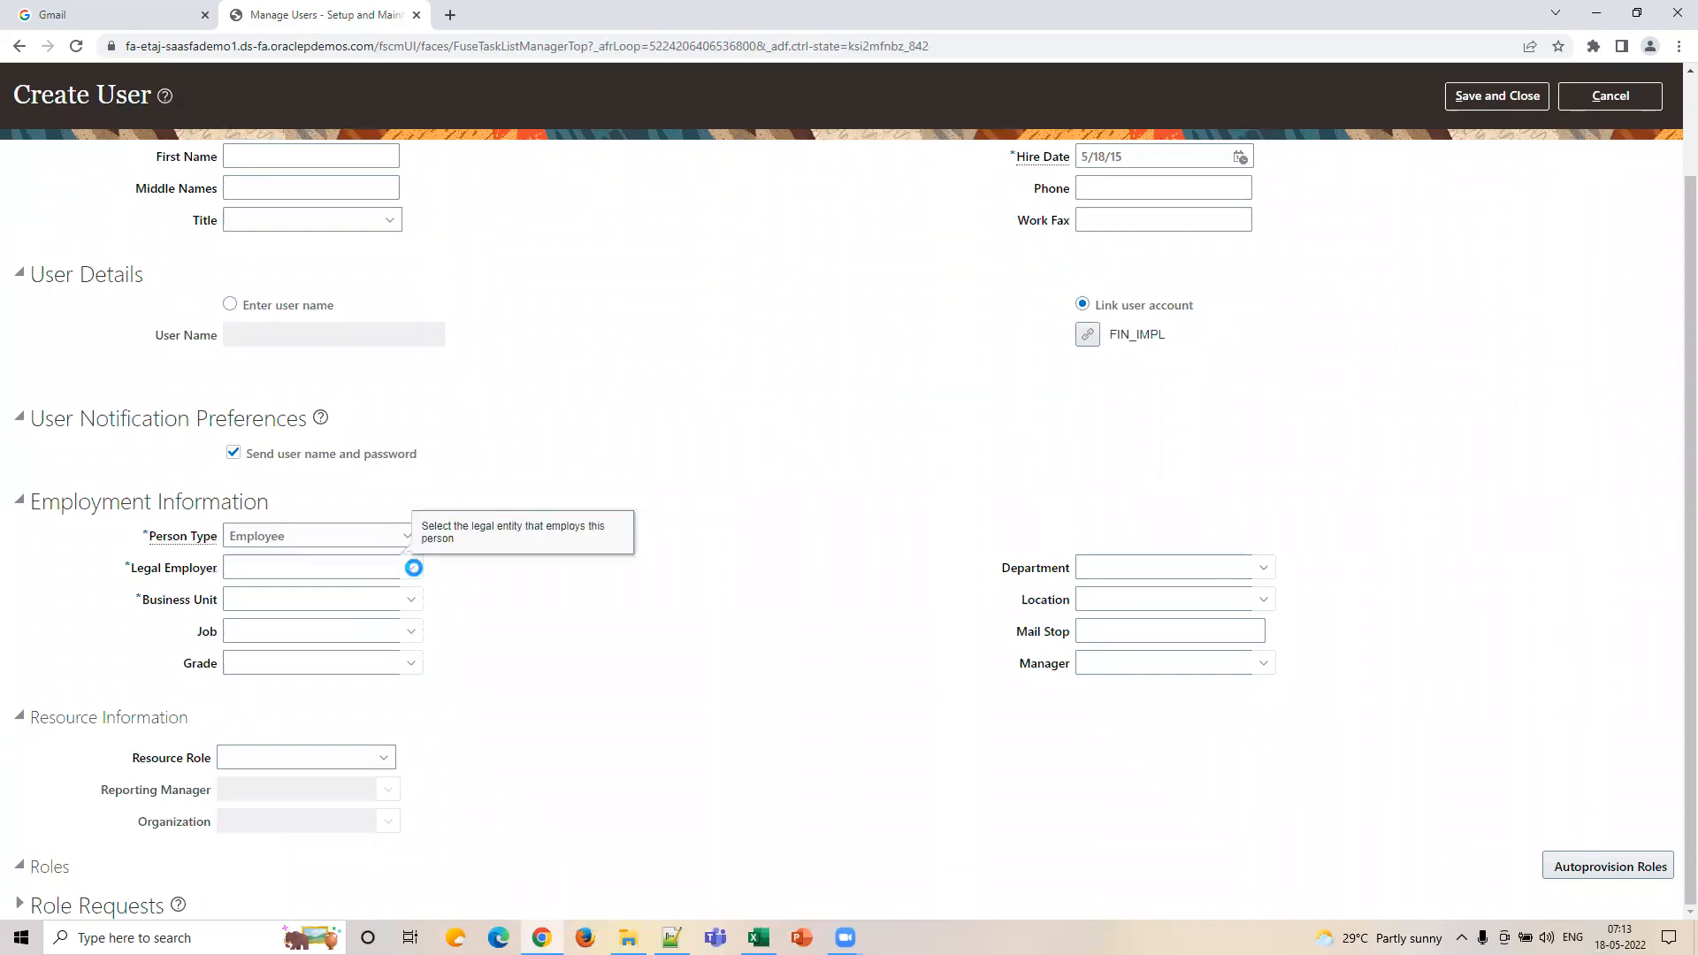
{"action": "key", "text": "Escape"}
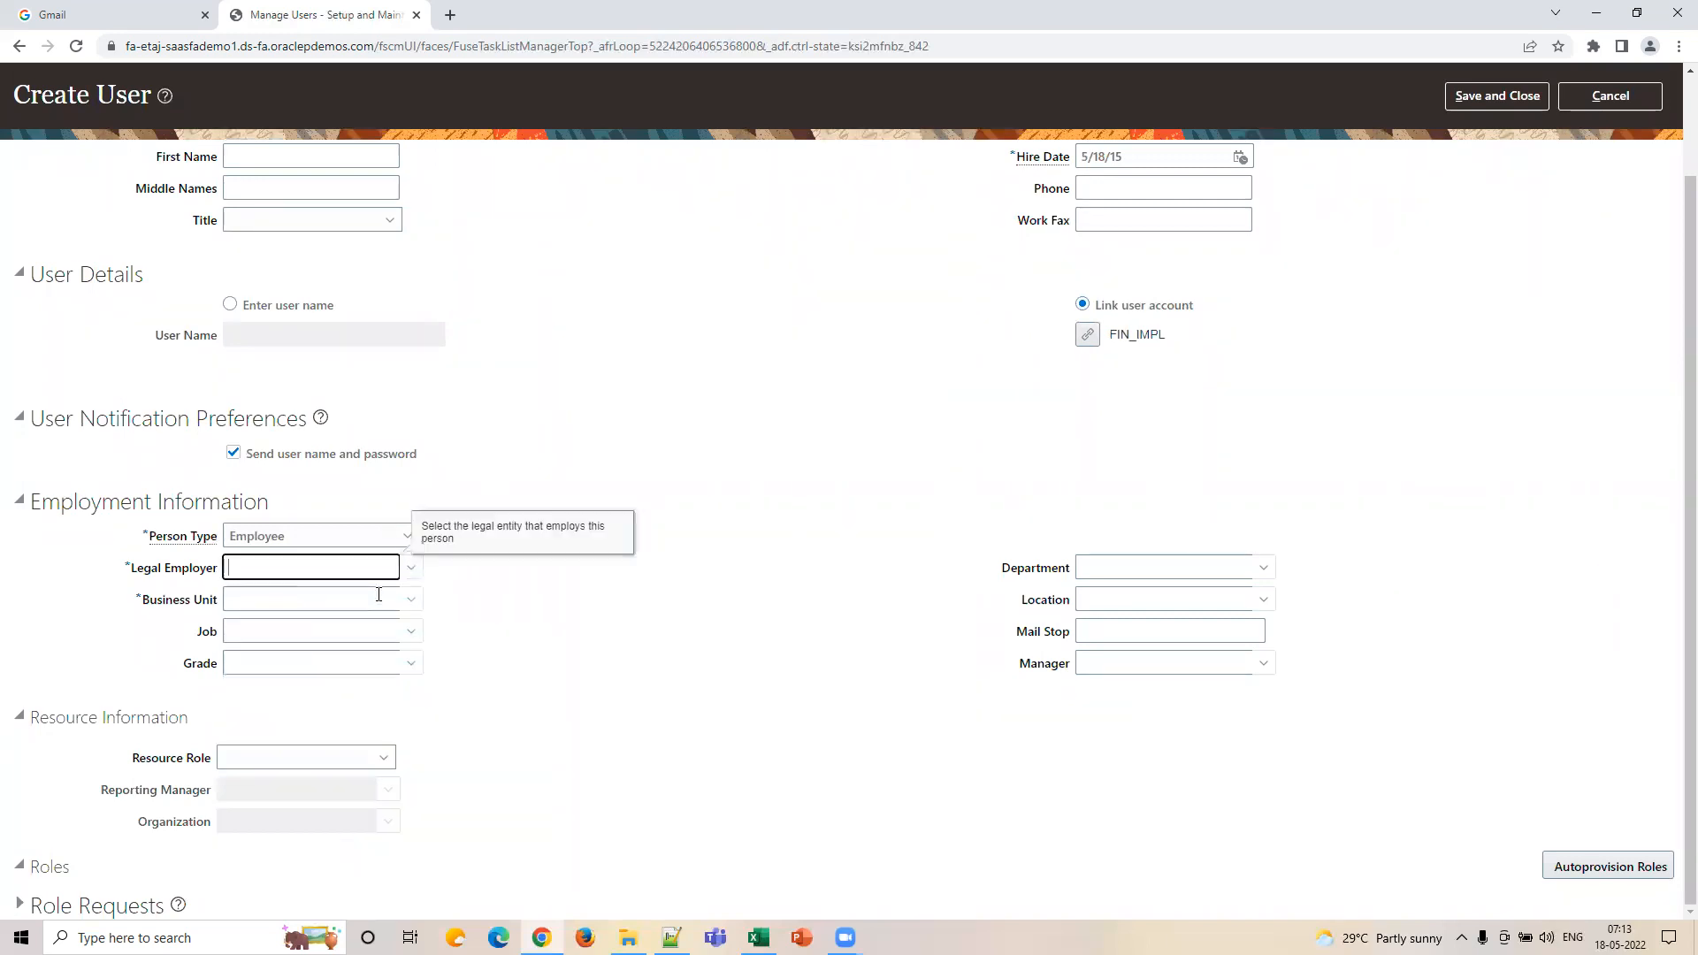
Step: Search the business units for "US" and assign US1 Business Unit to the new user
{"action": "left_click", "coordinate": [410, 596]}
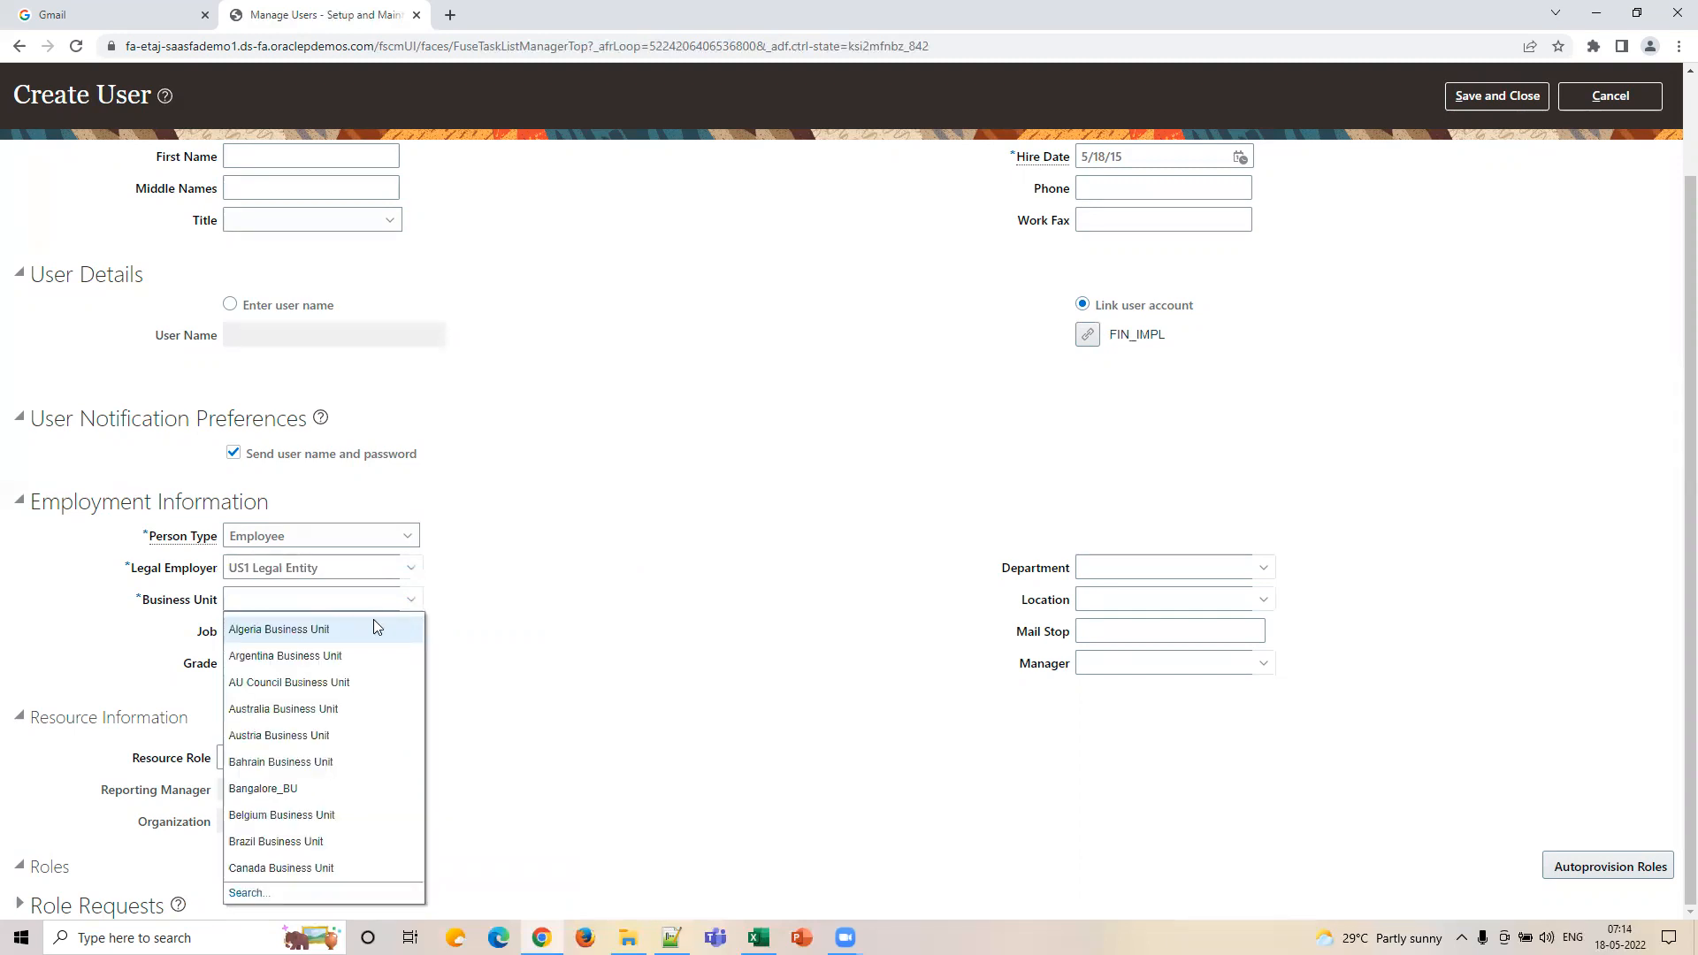
{"action": "left_click", "coordinate": [322, 893]}
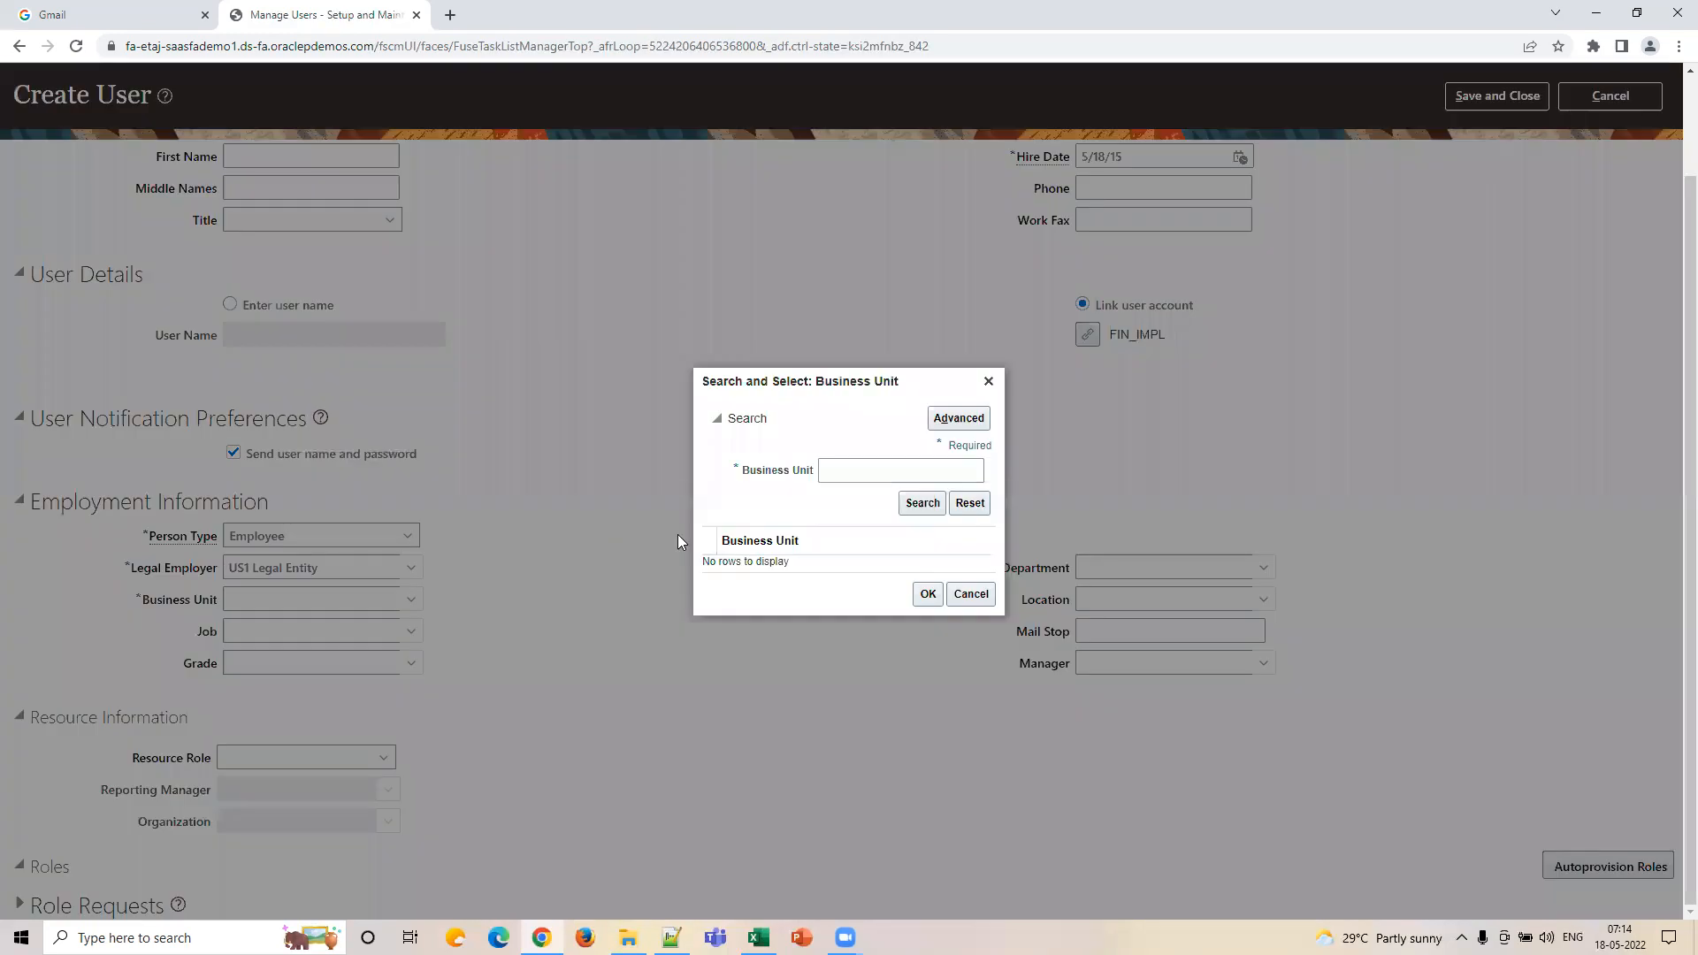
{"action": "left_click", "coordinate": [854, 469]}
{"action": "type", "text": "US"}
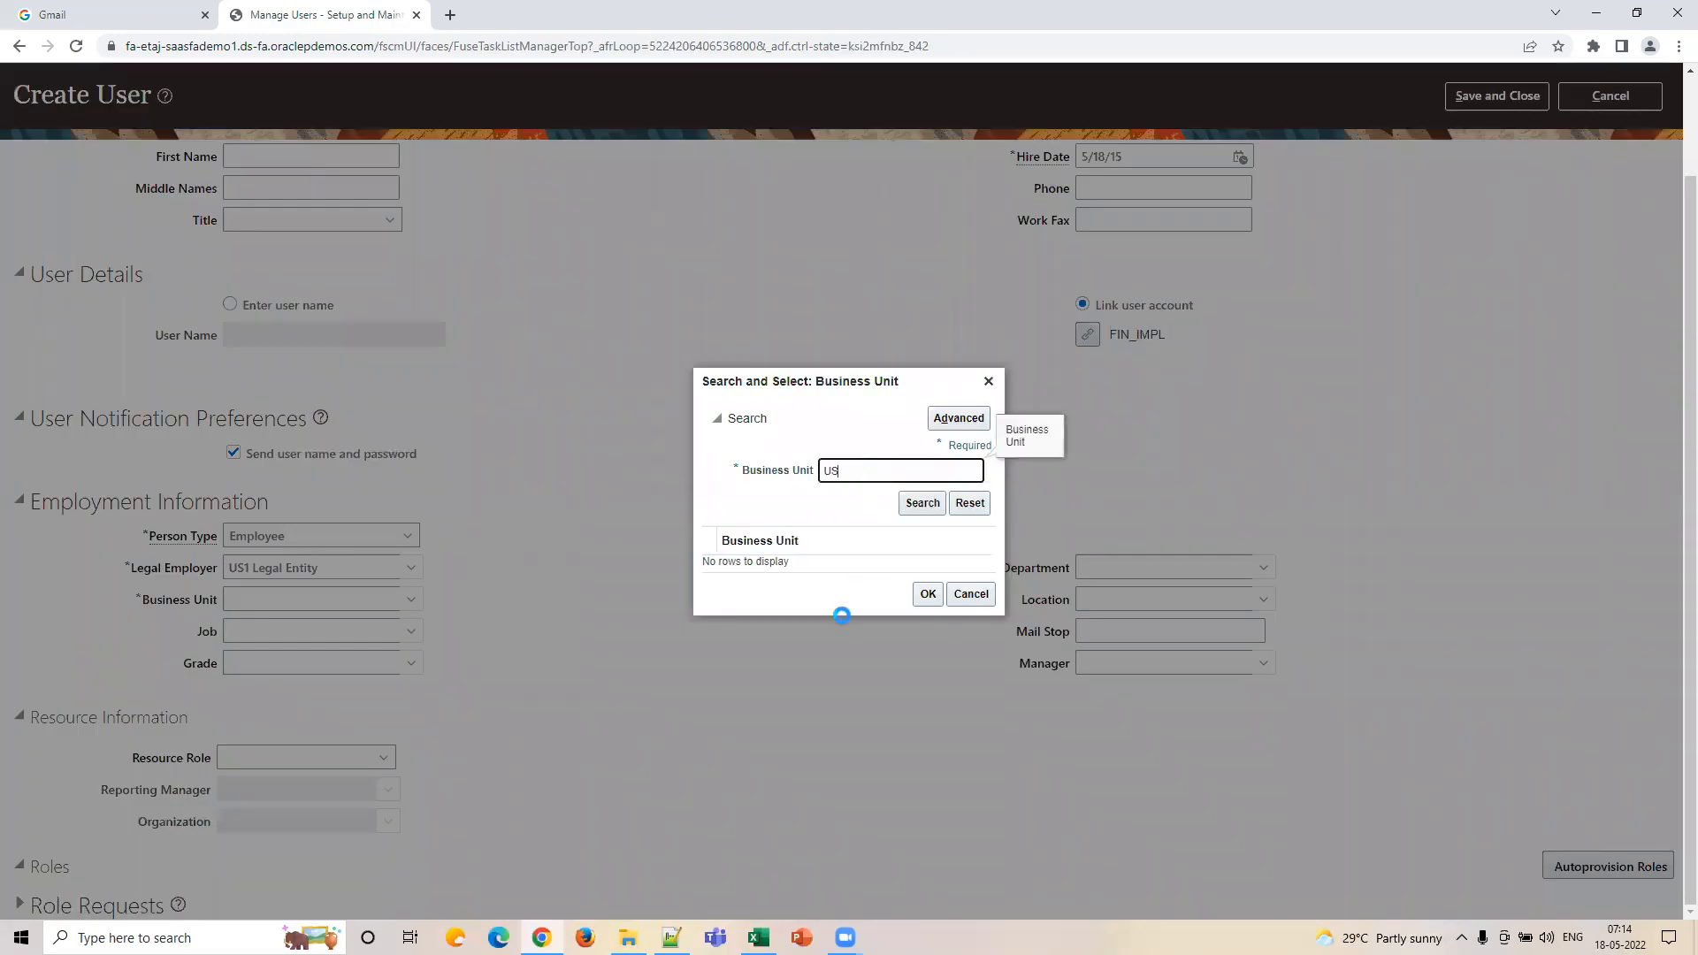
{"action": "left_click", "coordinate": [854, 519]}
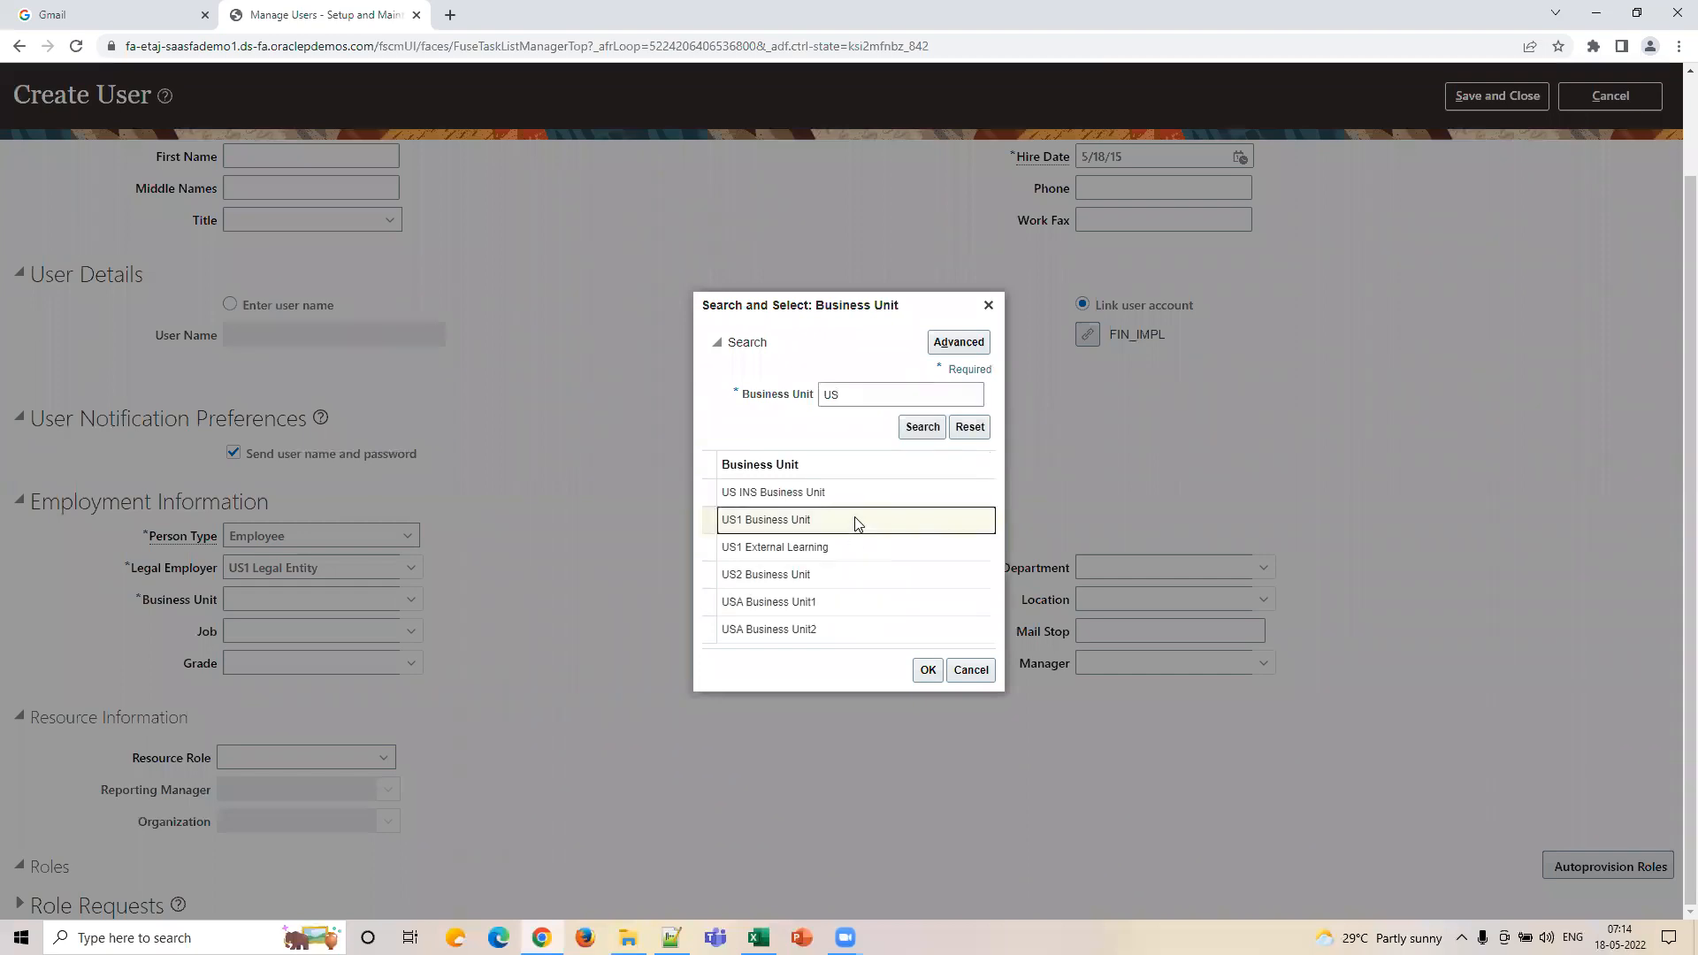
{"action": "left_click", "coordinate": [925, 671]}
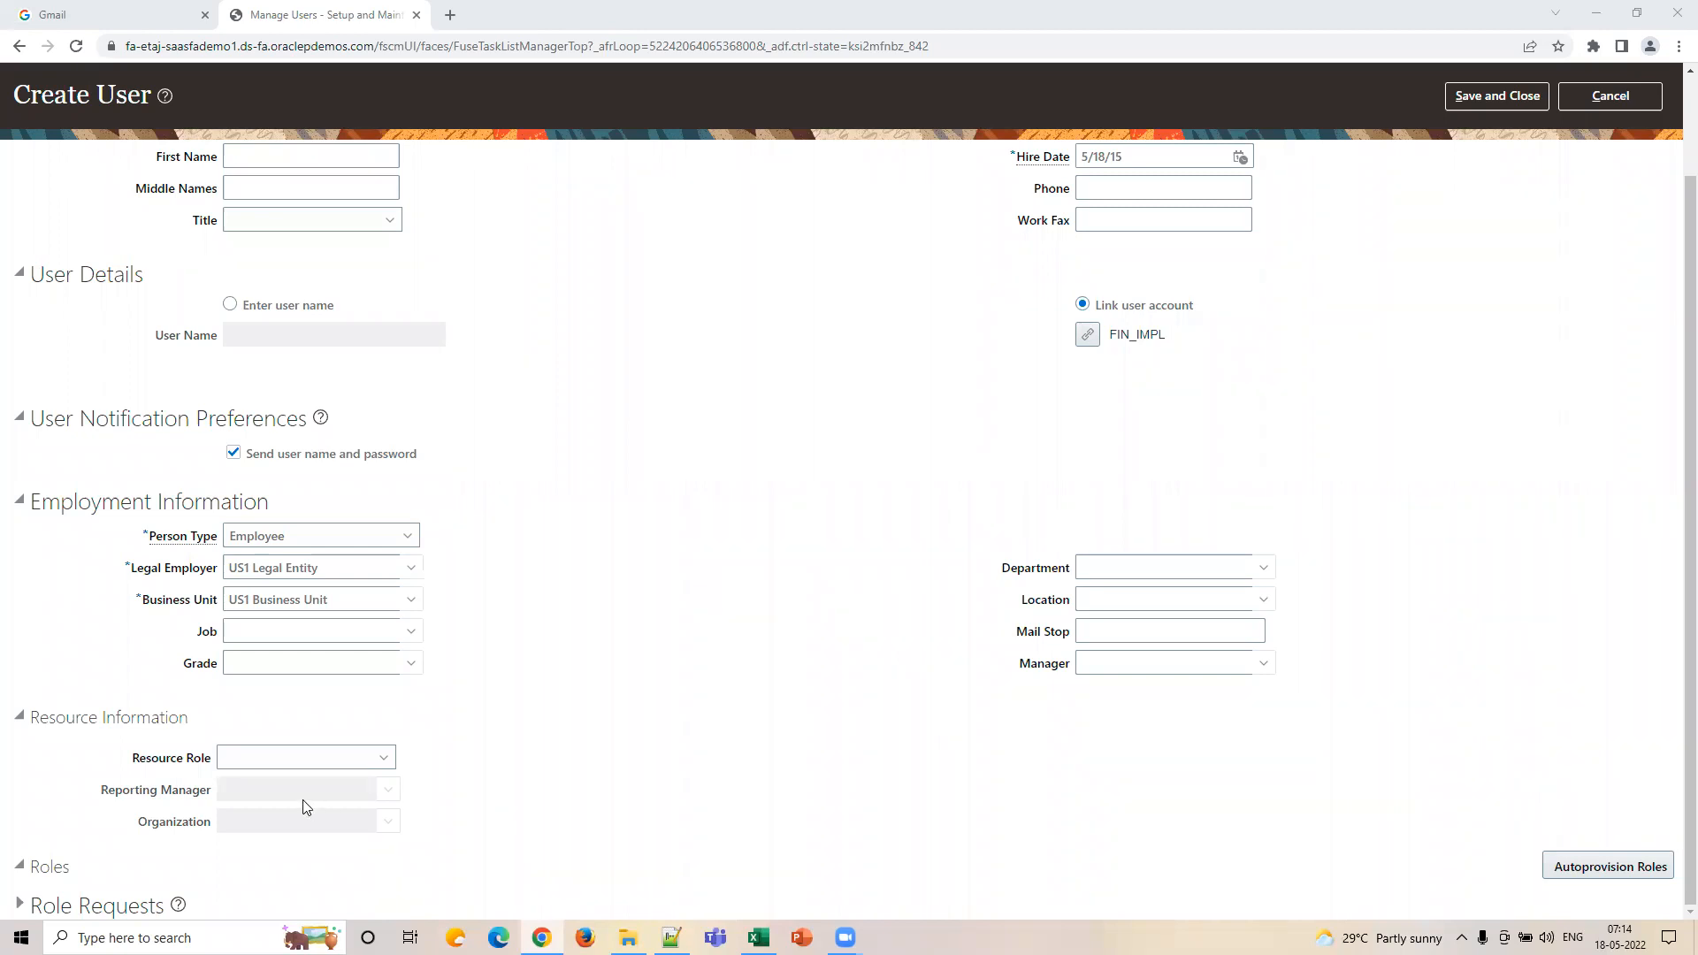
{"action": "scroll", "coordinate": [579, 610], "scroll_direction": "up", "scroll_amount": 2}
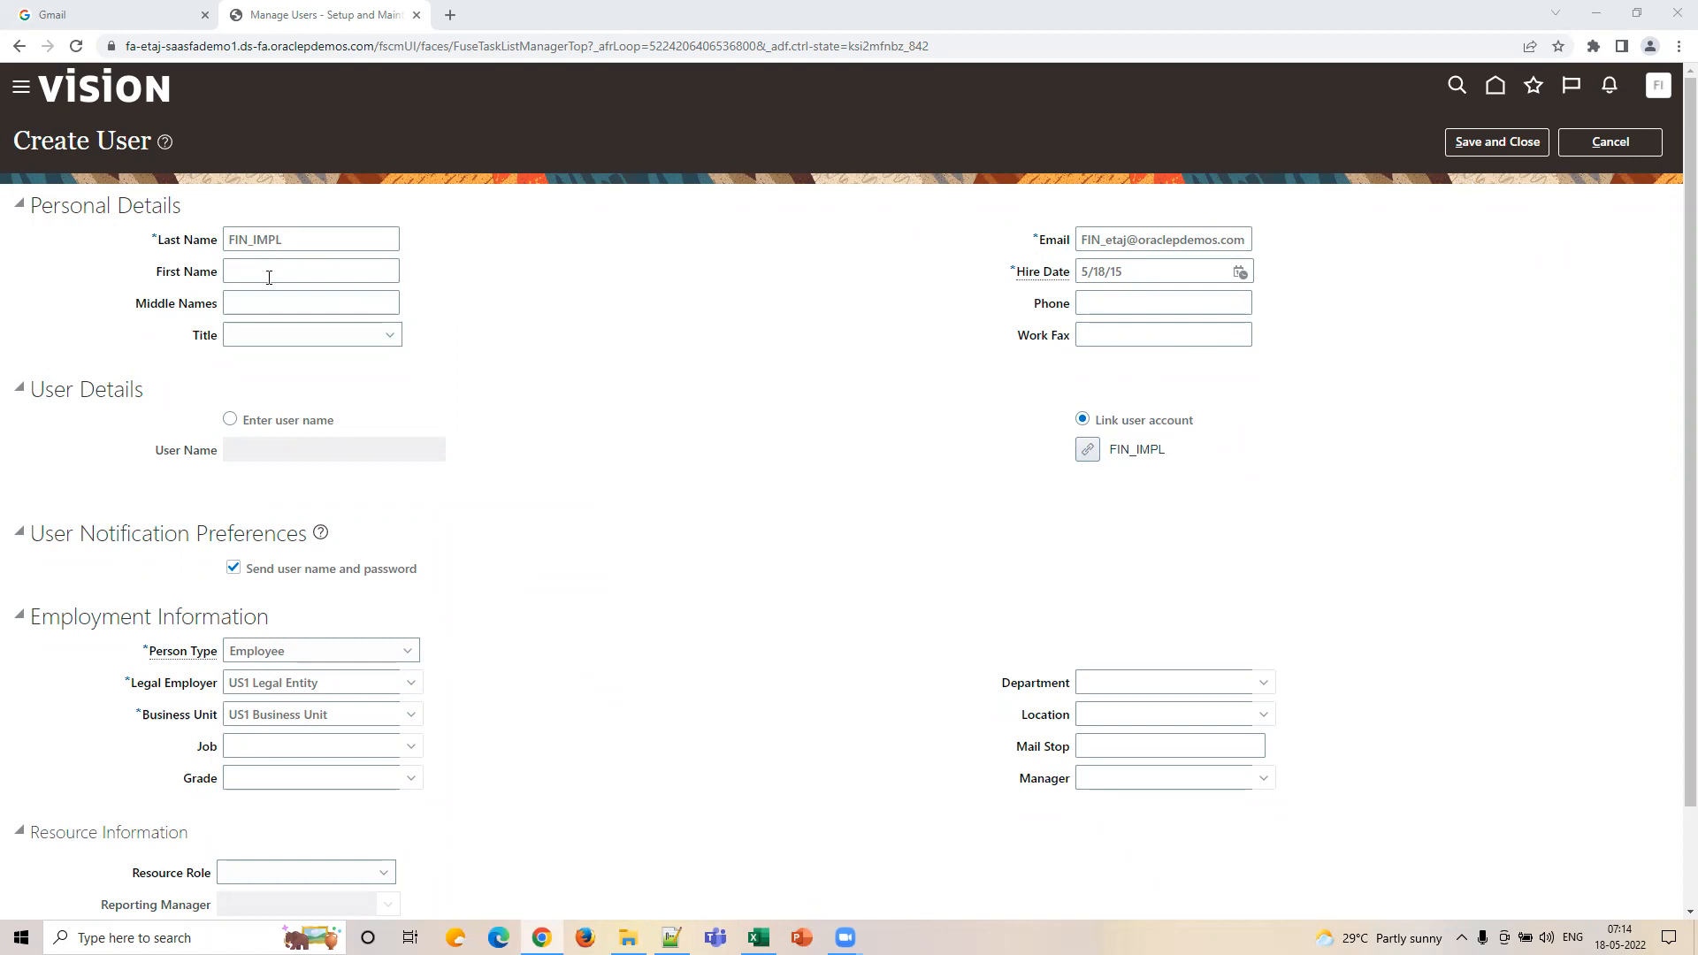
Step: Switch to the Excel setups list and highlight Manage Procurement Agents, the second AP setup
{"action": "left_click", "coordinate": [759, 937]}
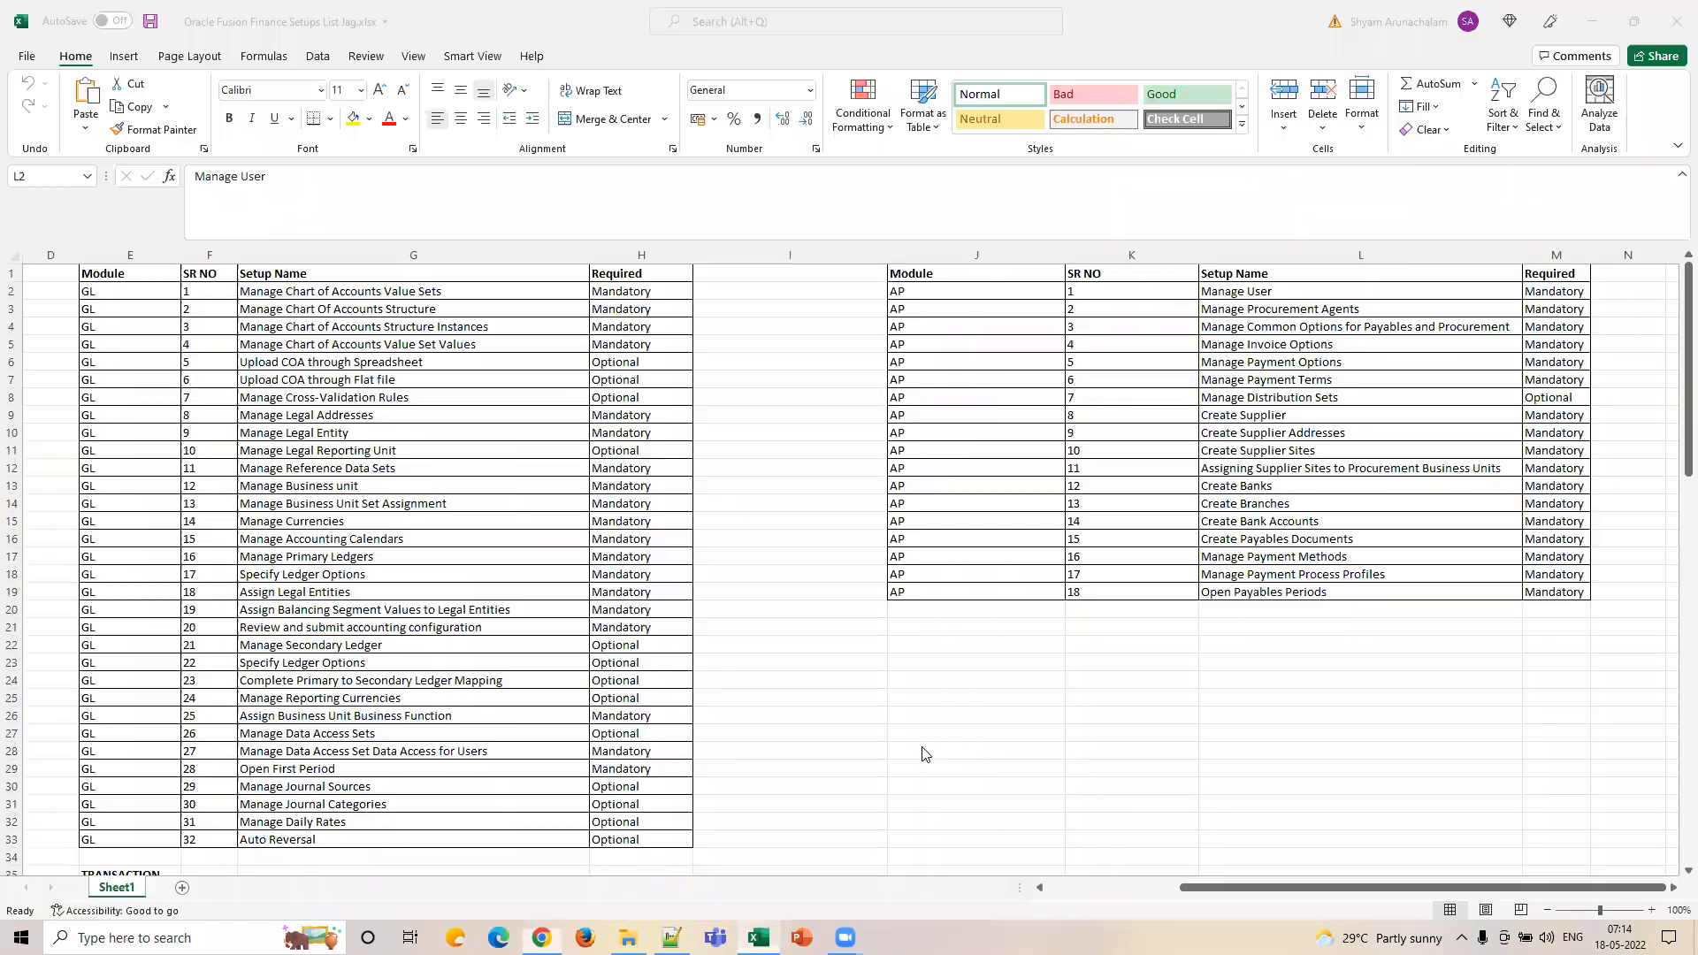
{"action": "left_click", "coordinate": [1324, 310]}
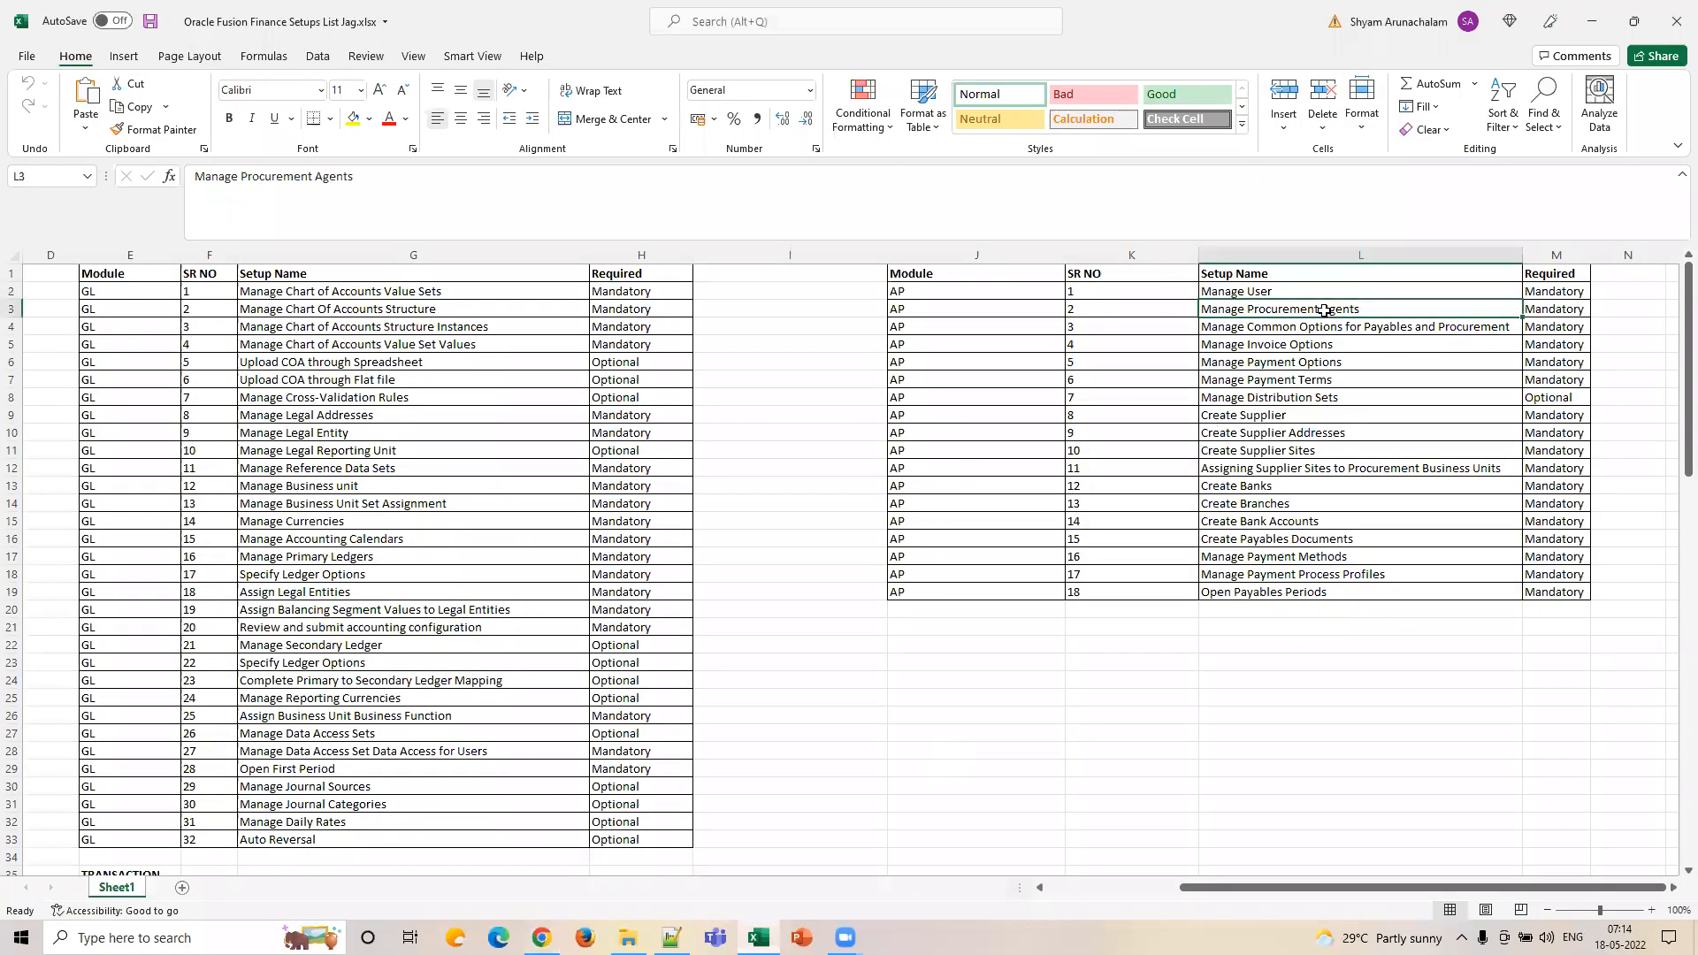
{"action": "double_click", "coordinate": [1376, 309]}
{"action": "left_click_drag", "start_coordinate": [1373, 310], "coordinate": [1200, 311]}
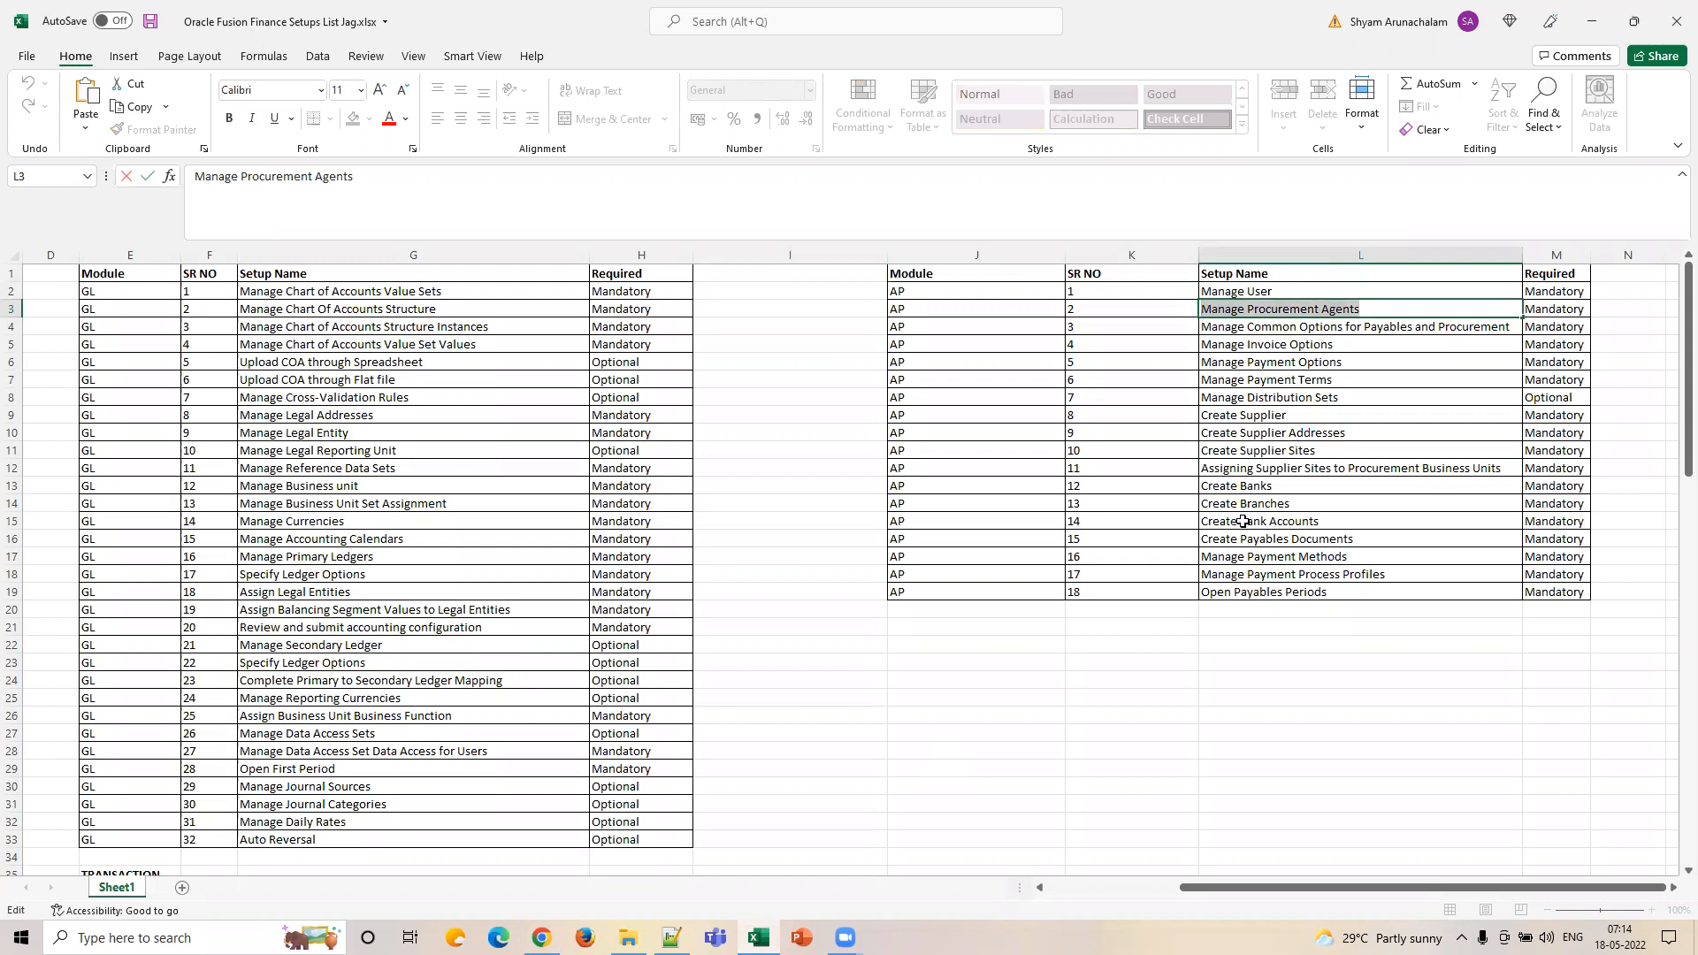
{"action": "left_click", "coordinate": [1127, 307]}
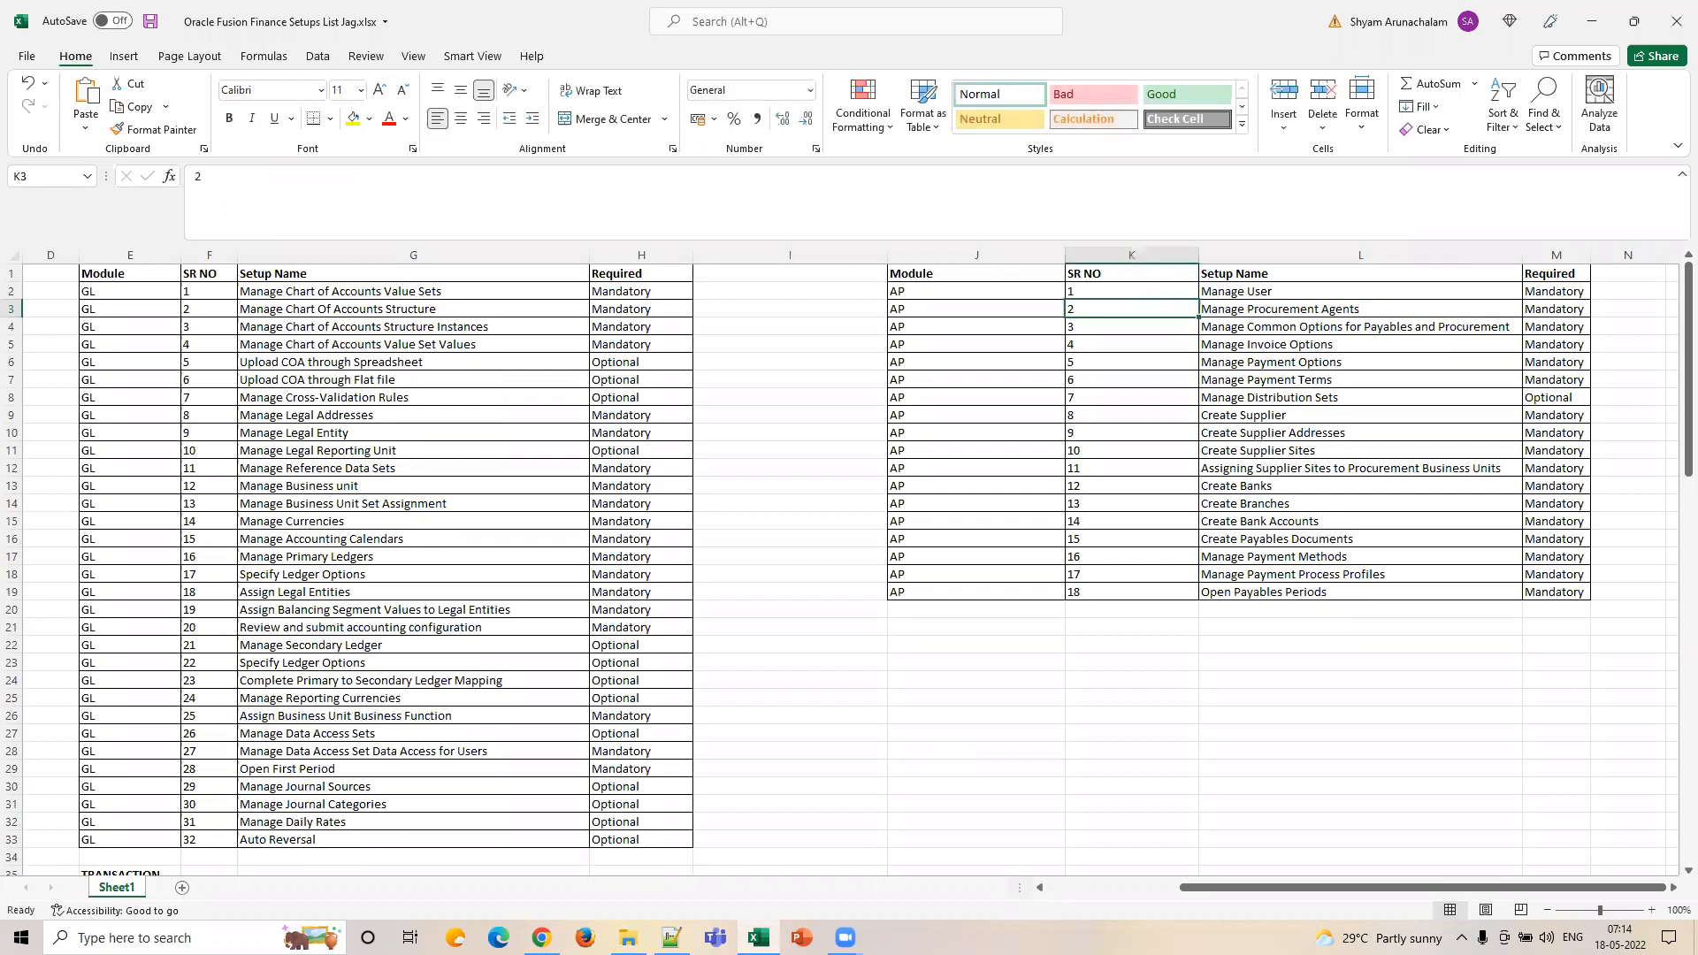
Step: Switch back to Oracle Fusion in Chrome, save and close the new user, and finish the Manage Users task
{"action": "left_click", "coordinate": [541, 938]}
{"action": "left_click", "coordinate": [1487, 150]}
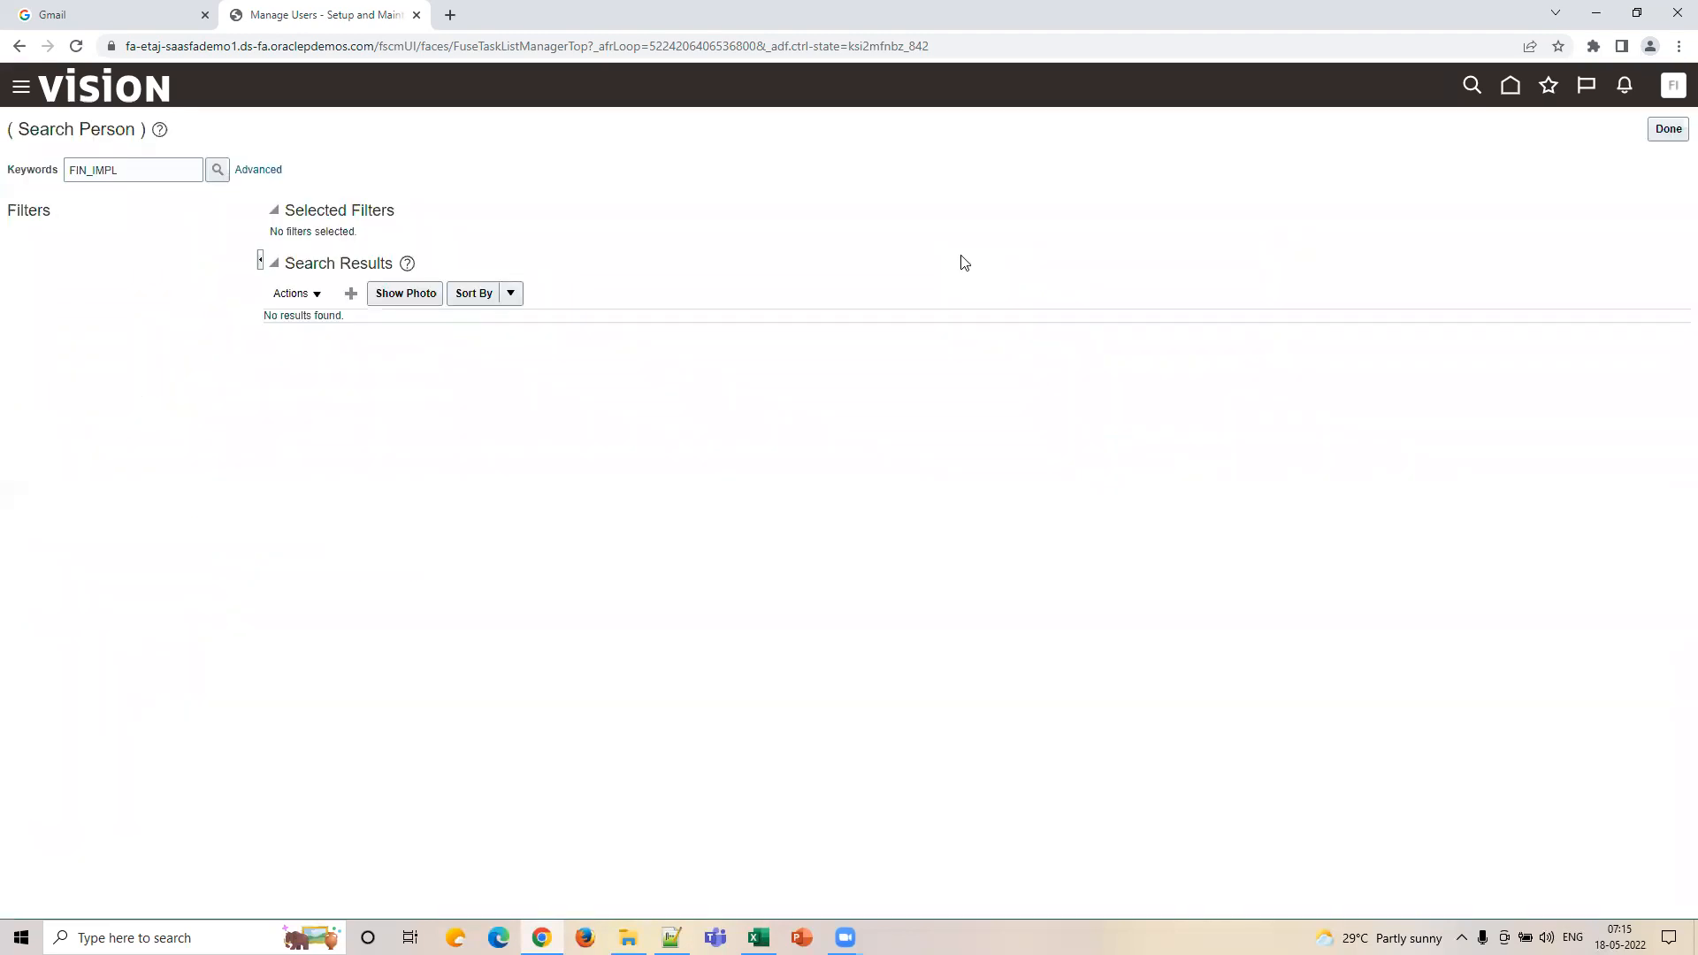
{"action": "left_click", "coordinate": [1669, 129]}
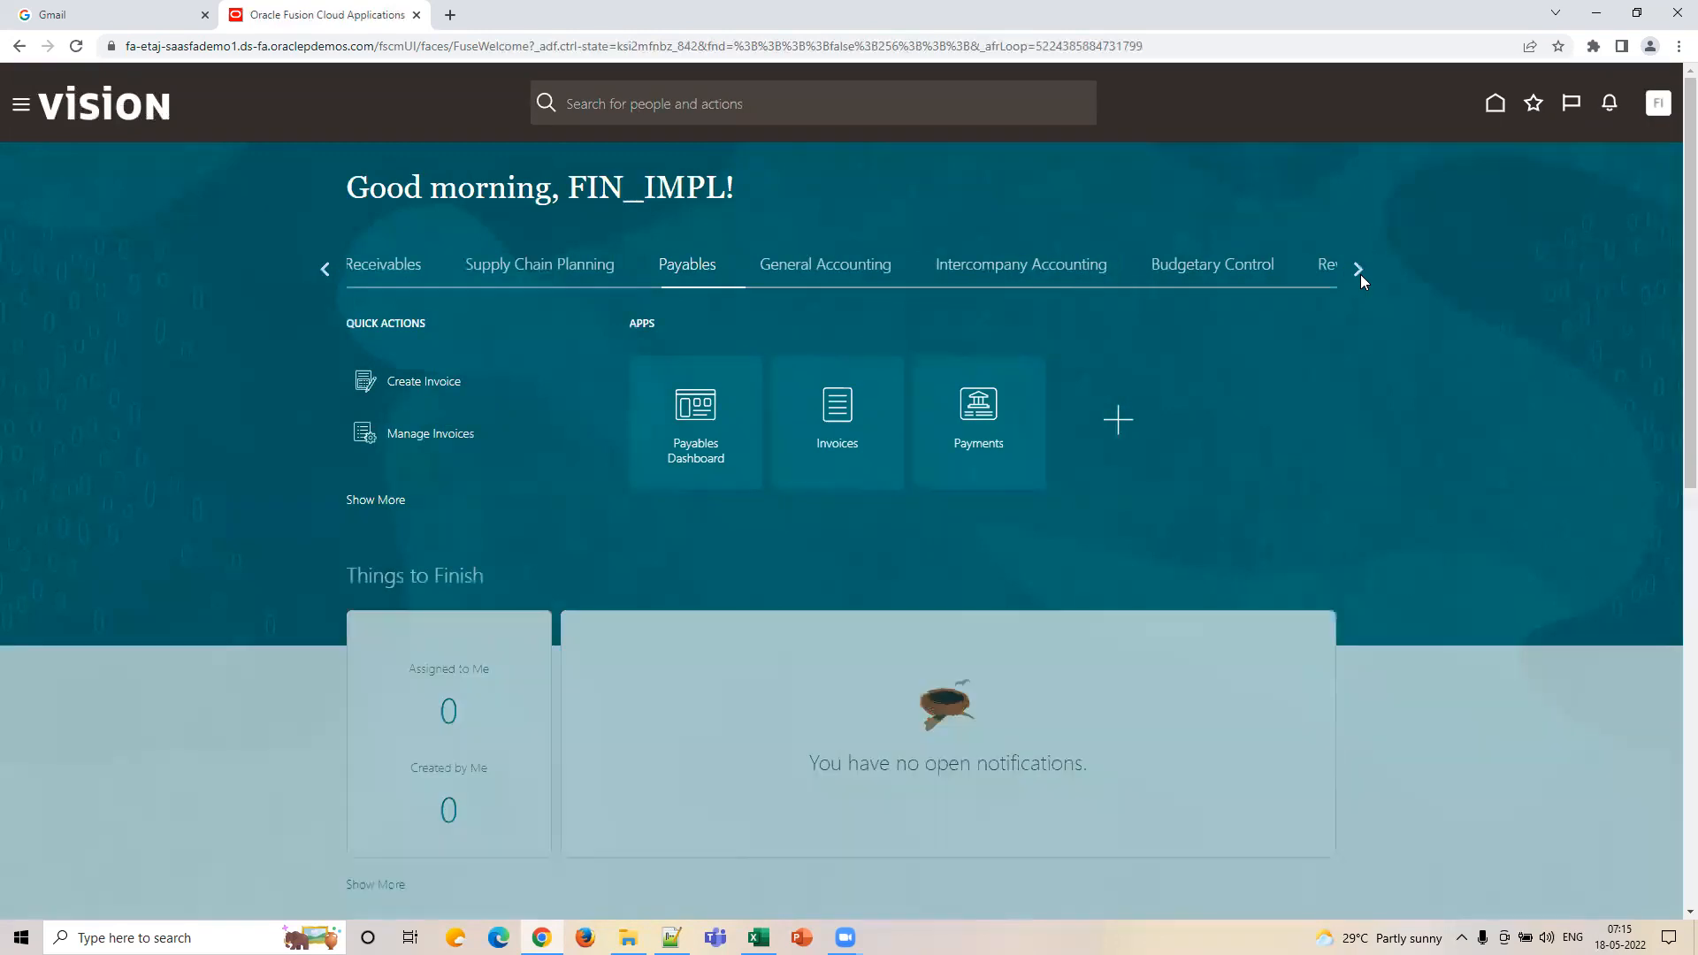
Step: Open the Security Console from the Tools apps on the home page
{"action": "left_click", "coordinate": [1360, 274]}
{"action": "left_click", "coordinate": [1048, 291]}
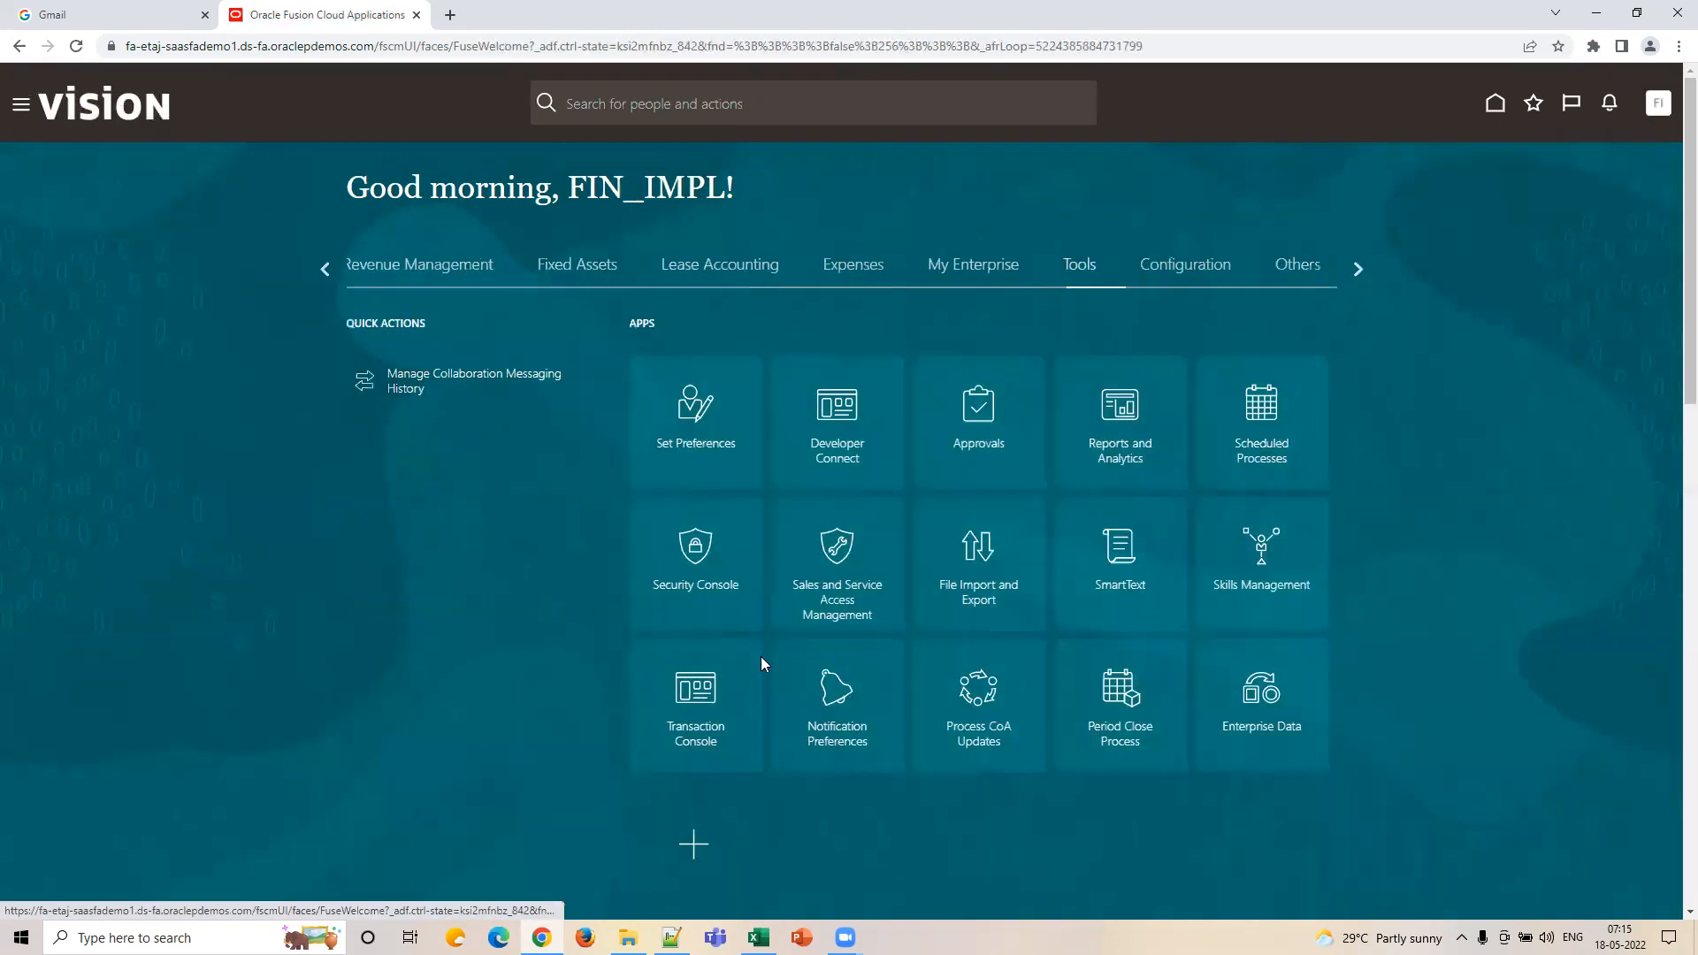
{"action": "left_click", "coordinate": [698, 571]}
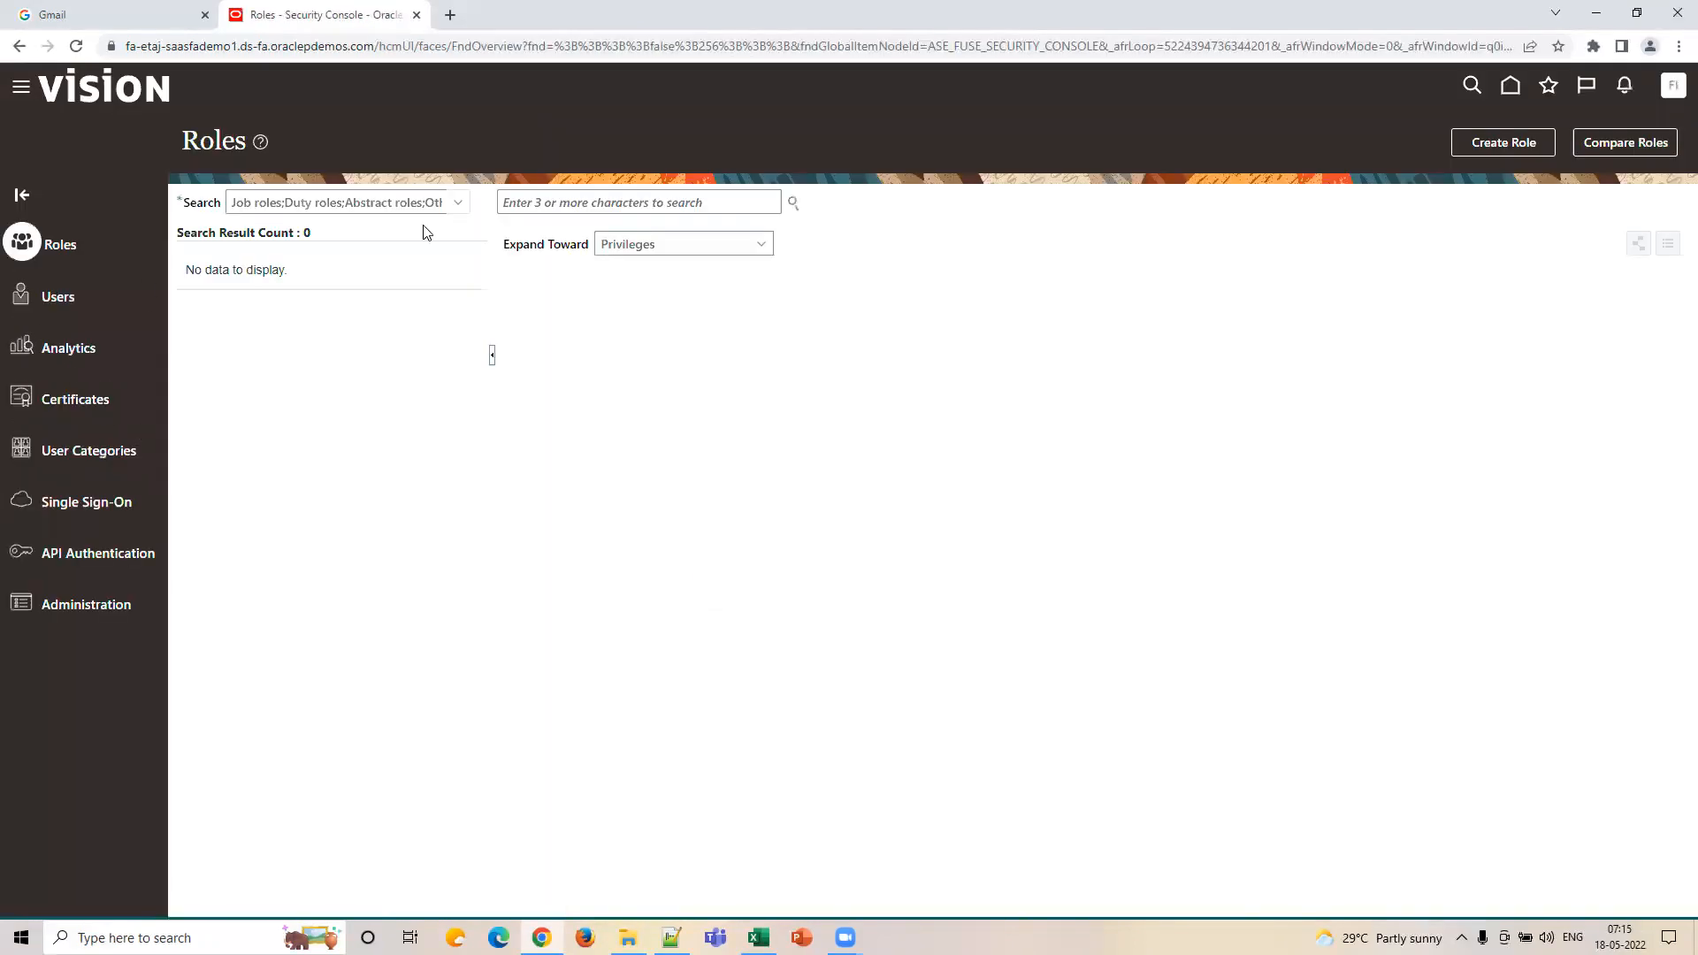
Step: Search the user accounts for FIN_IMPL, check its account details and associated worker information, and close them
{"action": "left_click", "coordinate": [70, 297]}
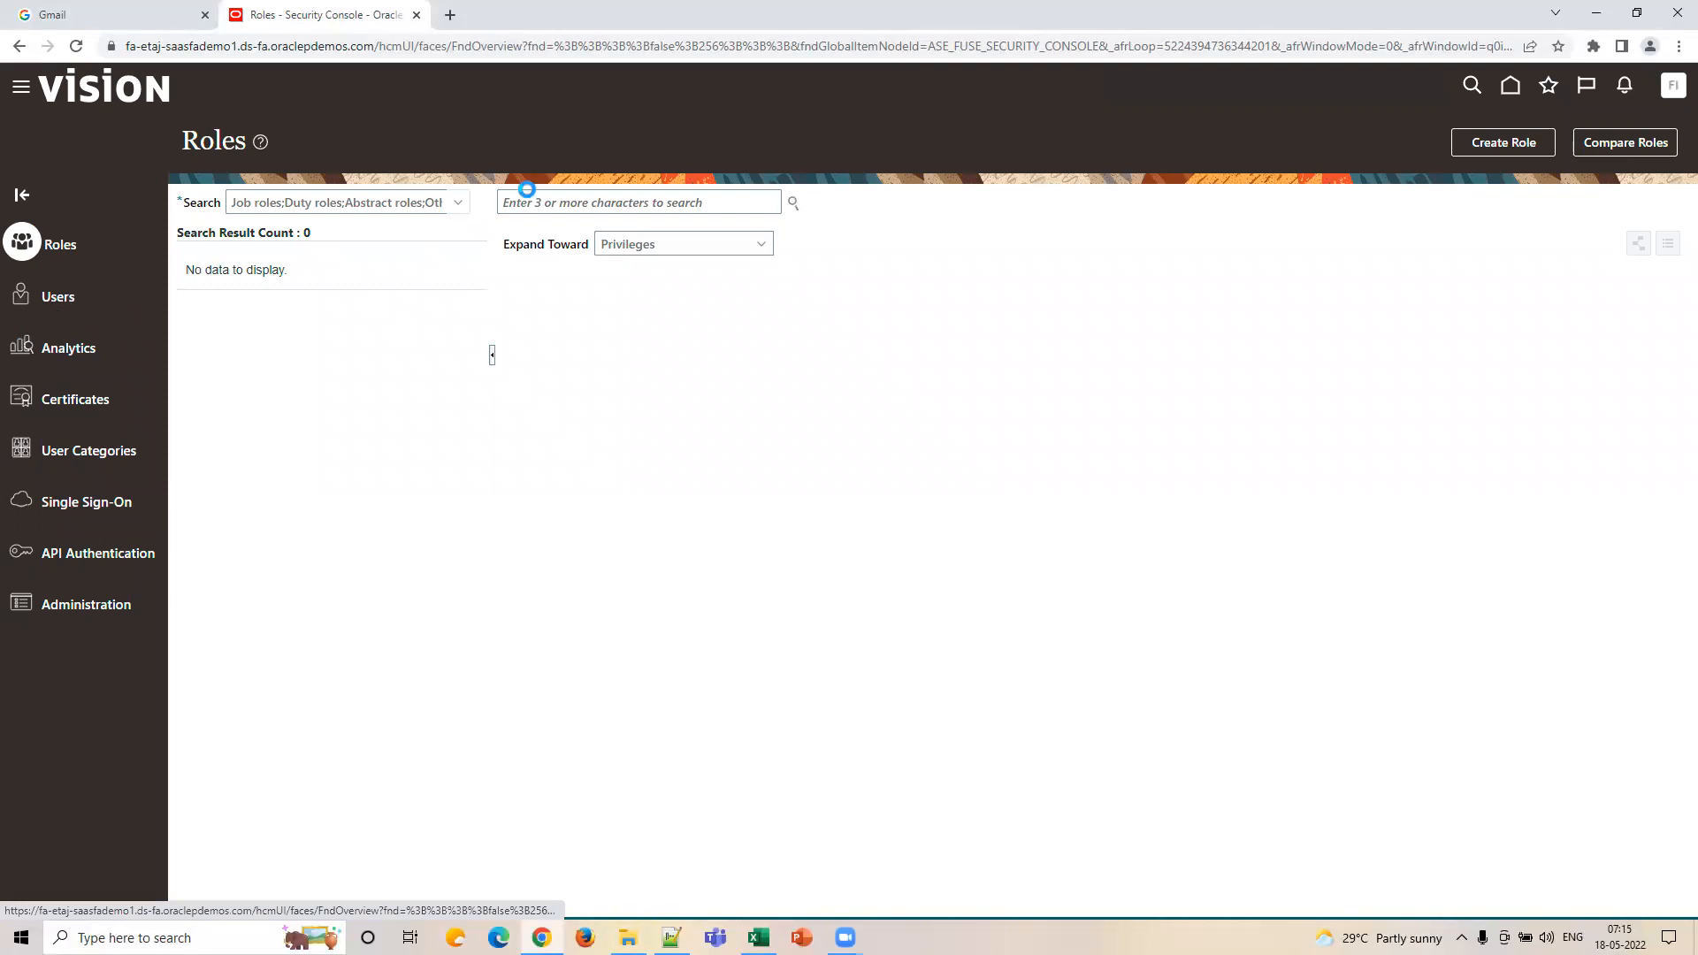
{"action": "left_click", "coordinate": [688, 211]}
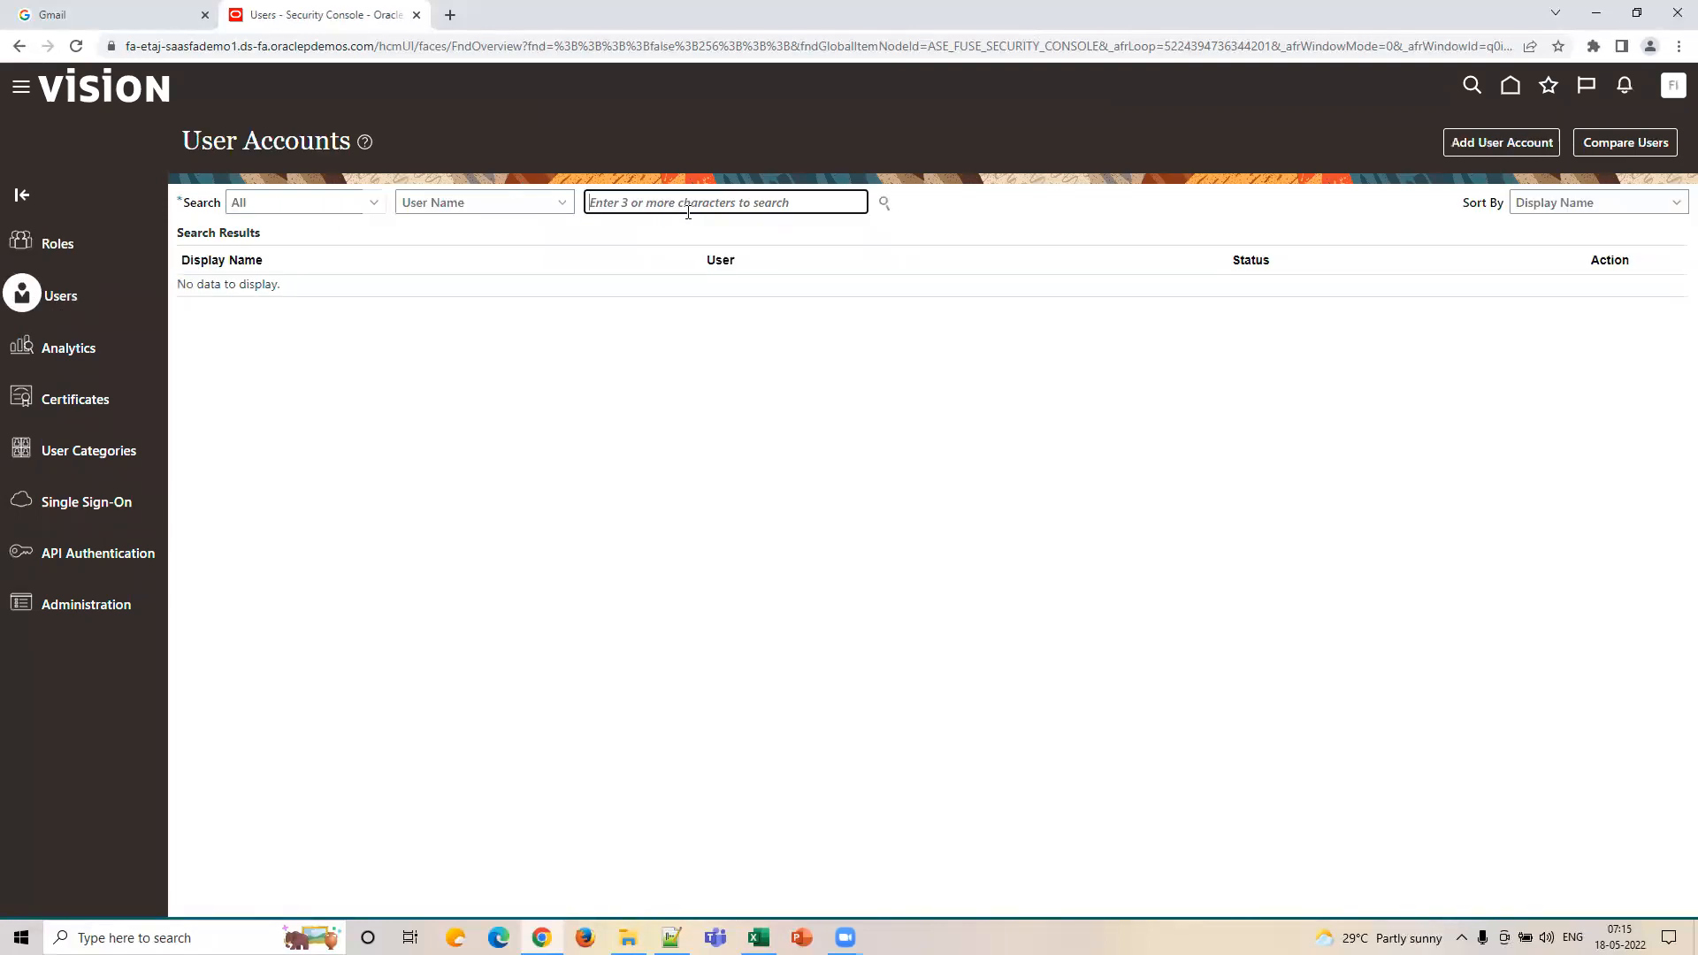
{"action": "type", "text": "FIN_IMPL"}
{"action": "key", "text": "Return"}
{"action": "left_click", "coordinate": [212, 310]}
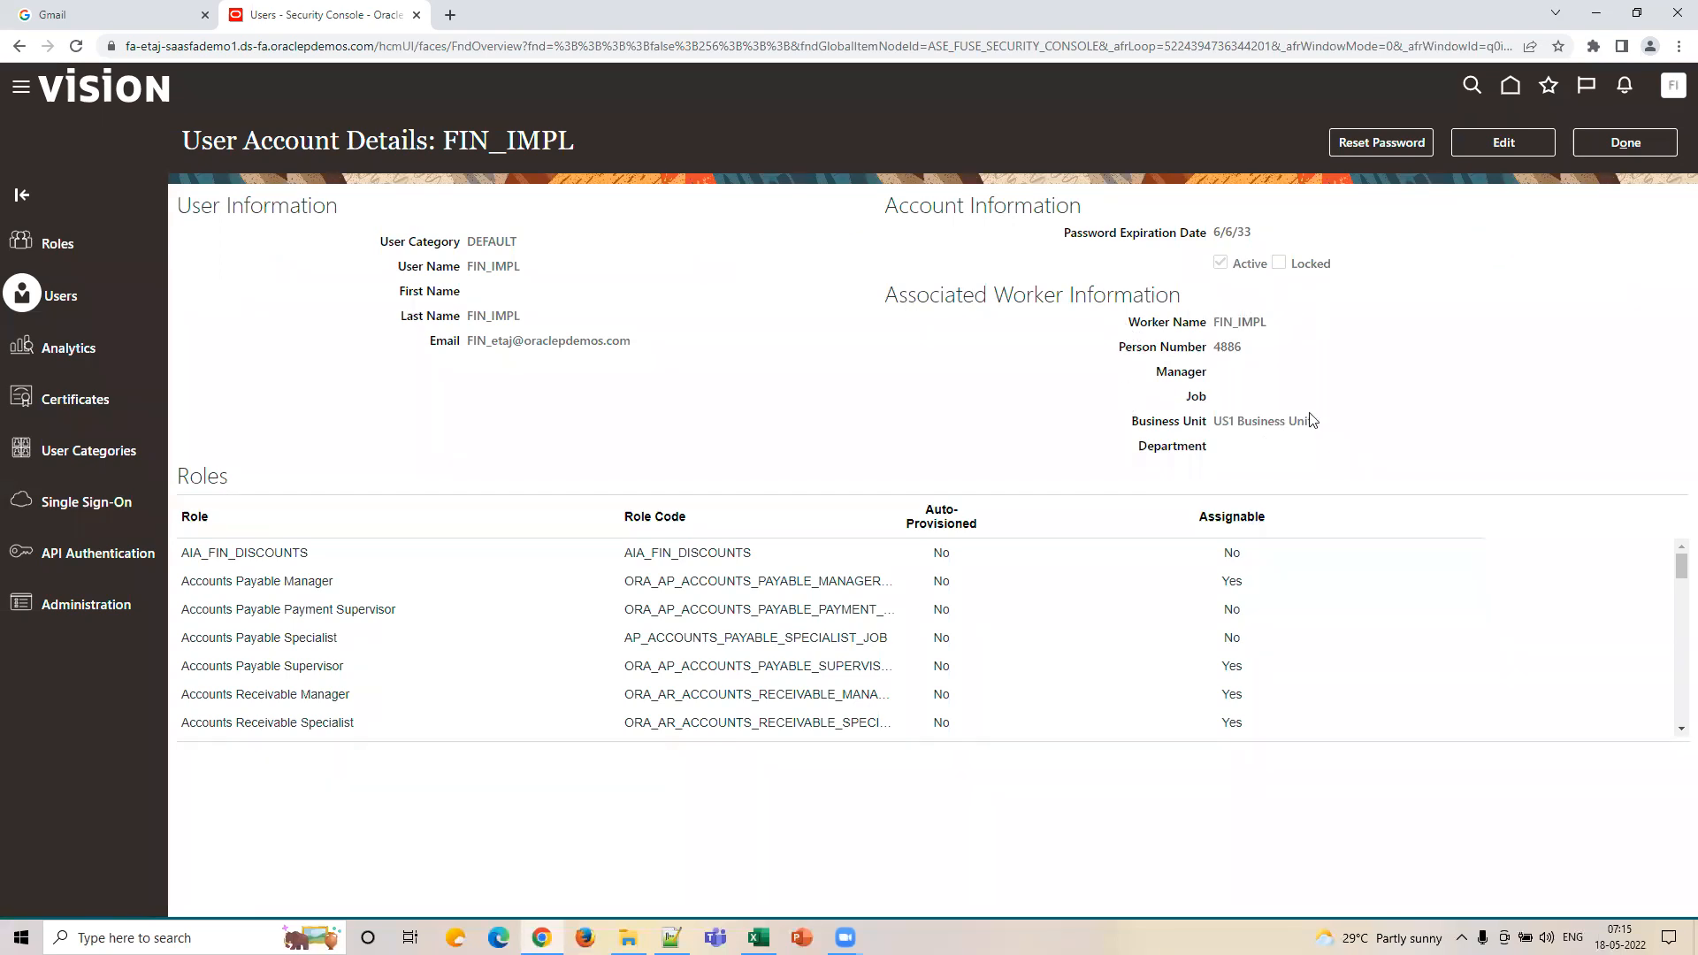
{"action": "left_click", "coordinate": [1604, 151]}
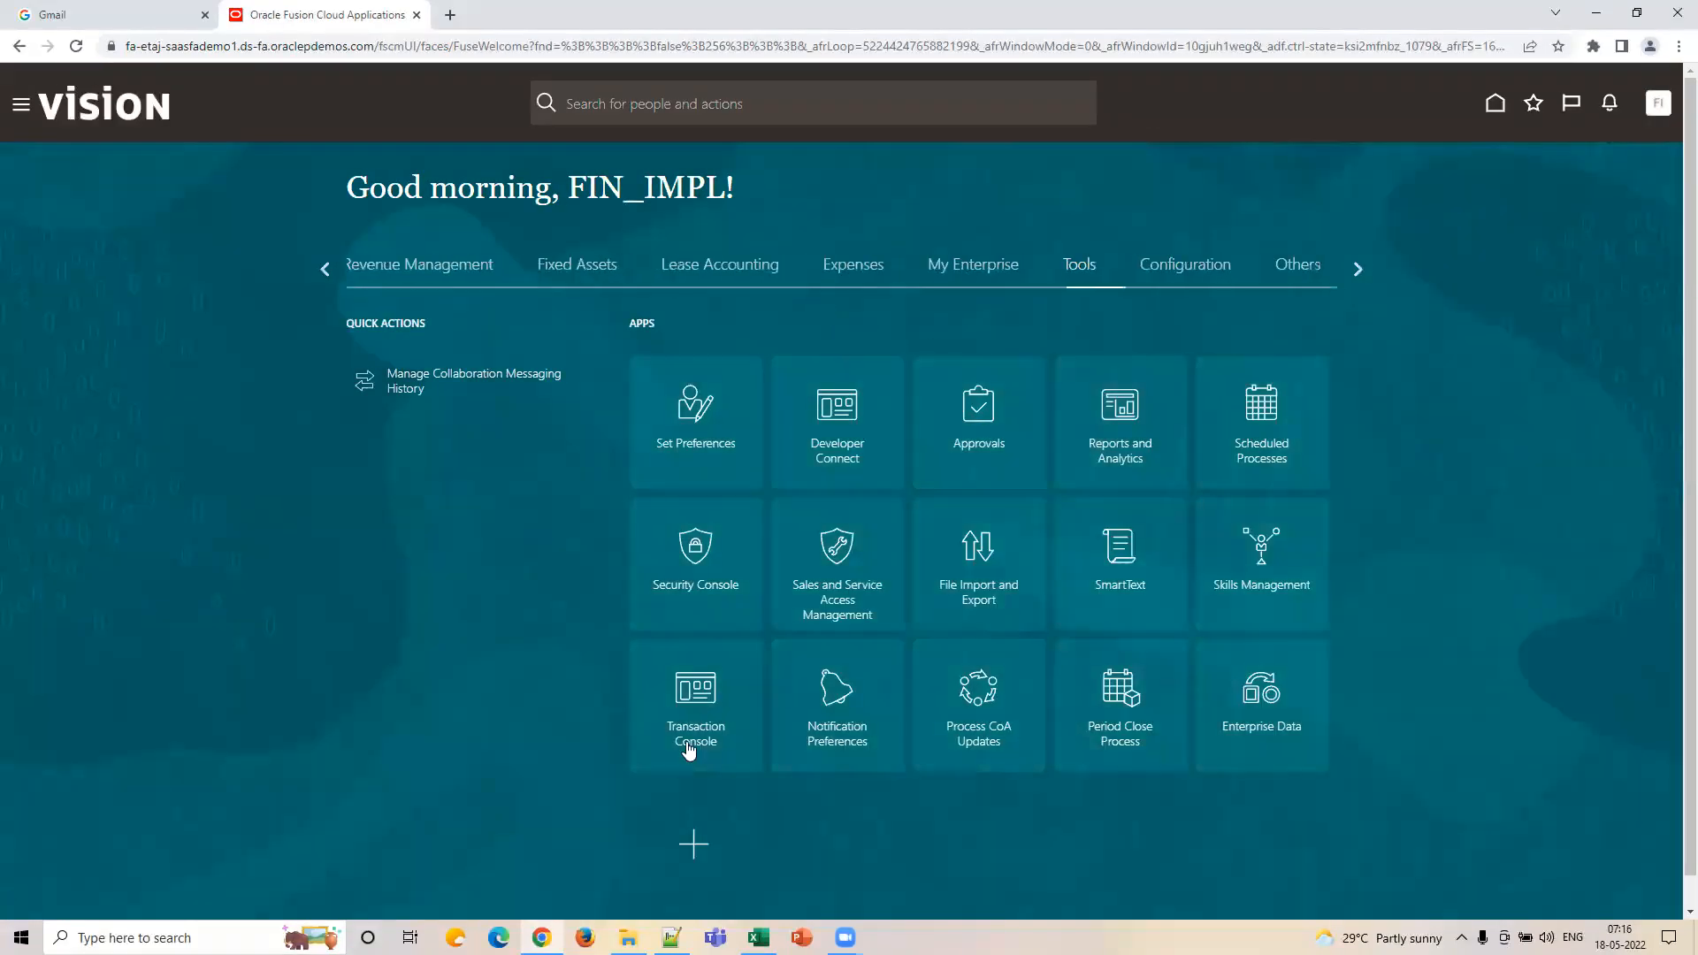
Step: Return to the Excel setups list and go from Manage User to the Manage Procurement Agents entry
{"action": "left_click", "coordinate": [759, 937]}
{"action": "left_click", "coordinate": [1245, 303]}
{"action": "left_click", "coordinate": [1244, 291]}
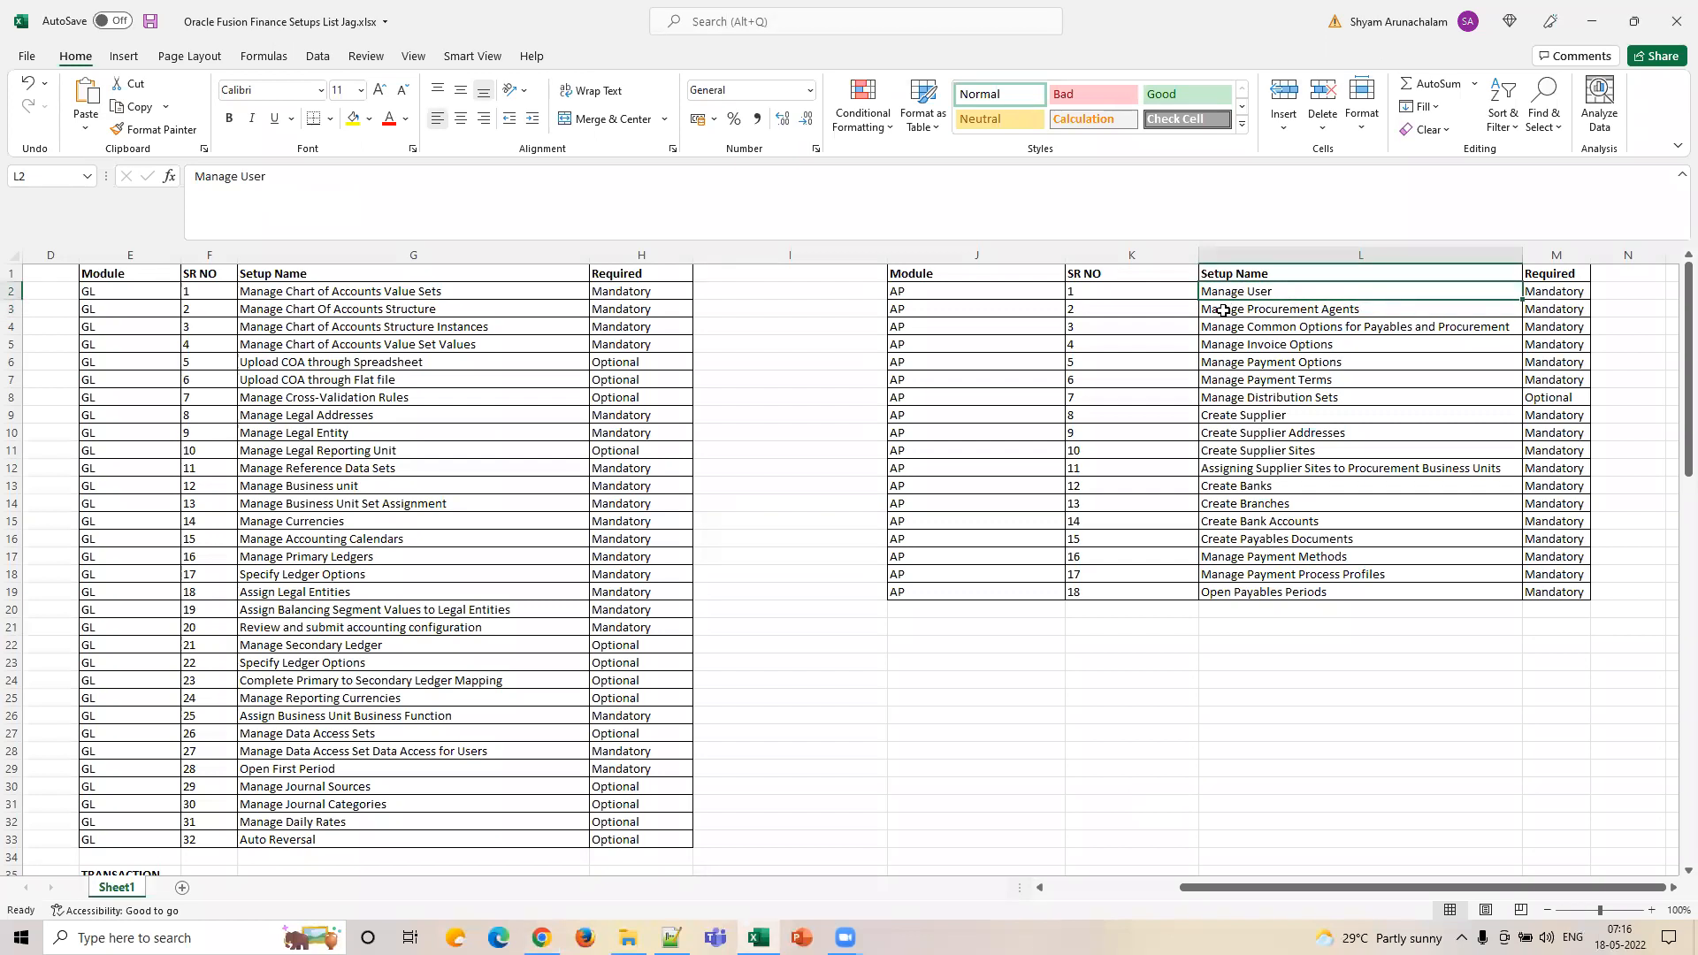
{"action": "left_click", "coordinate": [1225, 309]}
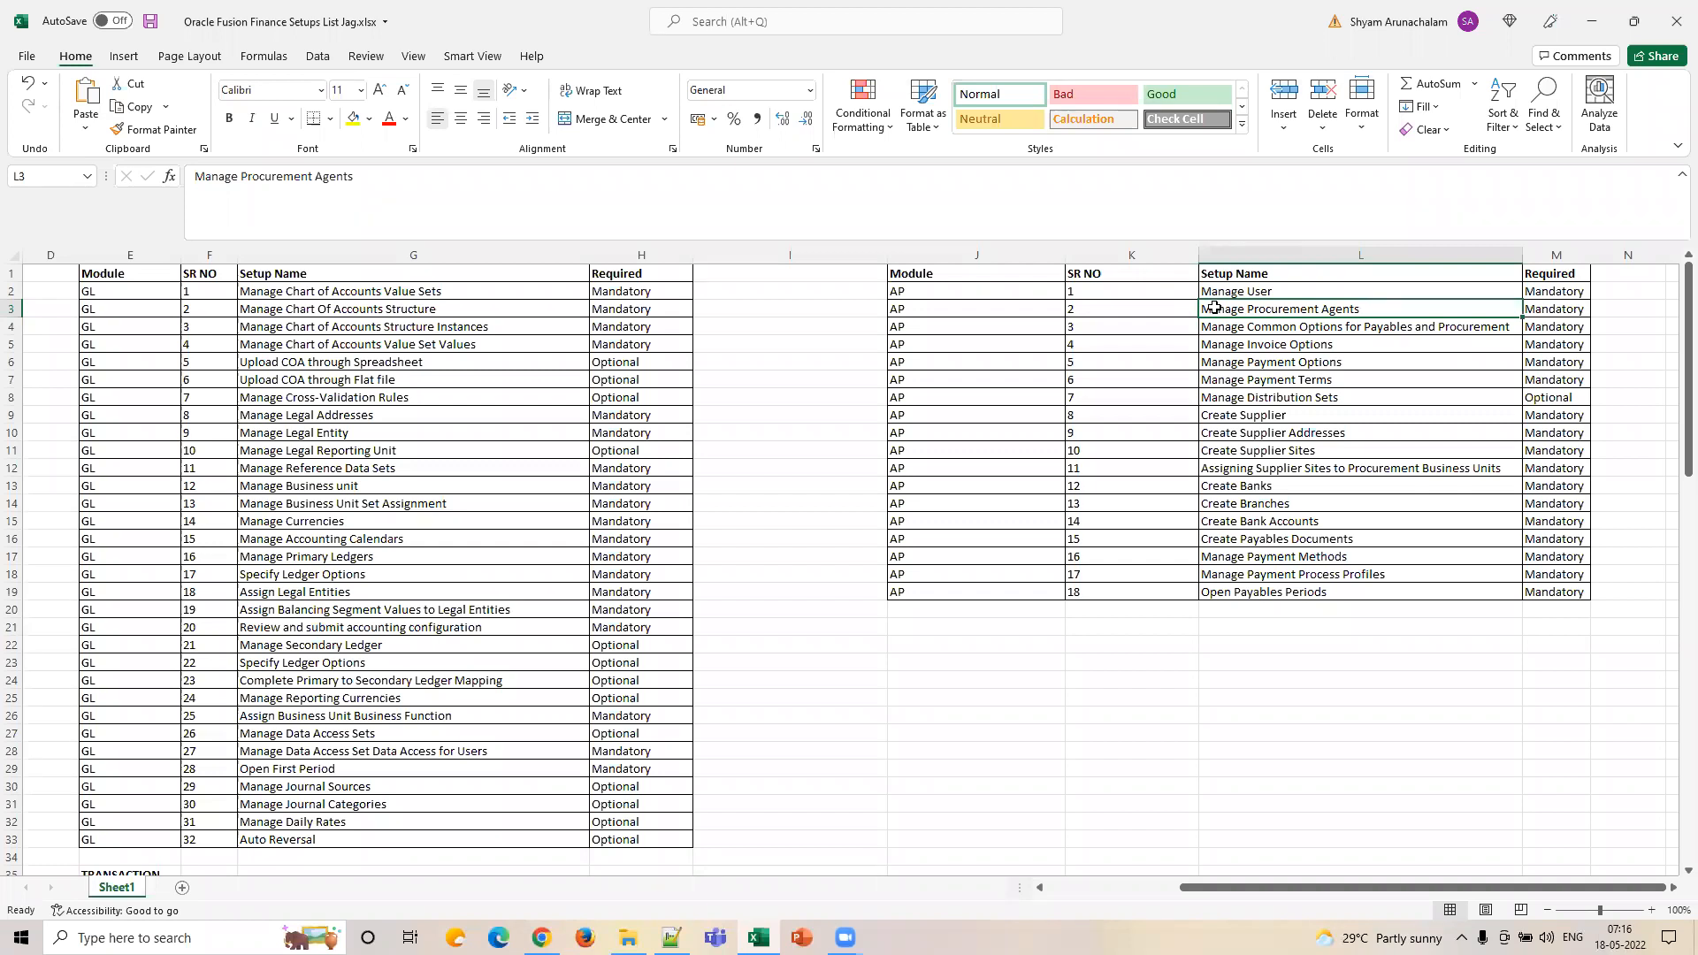
Step: Switch back to Chrome and open Setup and Maintenance for the signed-in account
{"action": "left_click", "coordinate": [541, 937]}
{"action": "left_click", "coordinate": [1658, 103]}
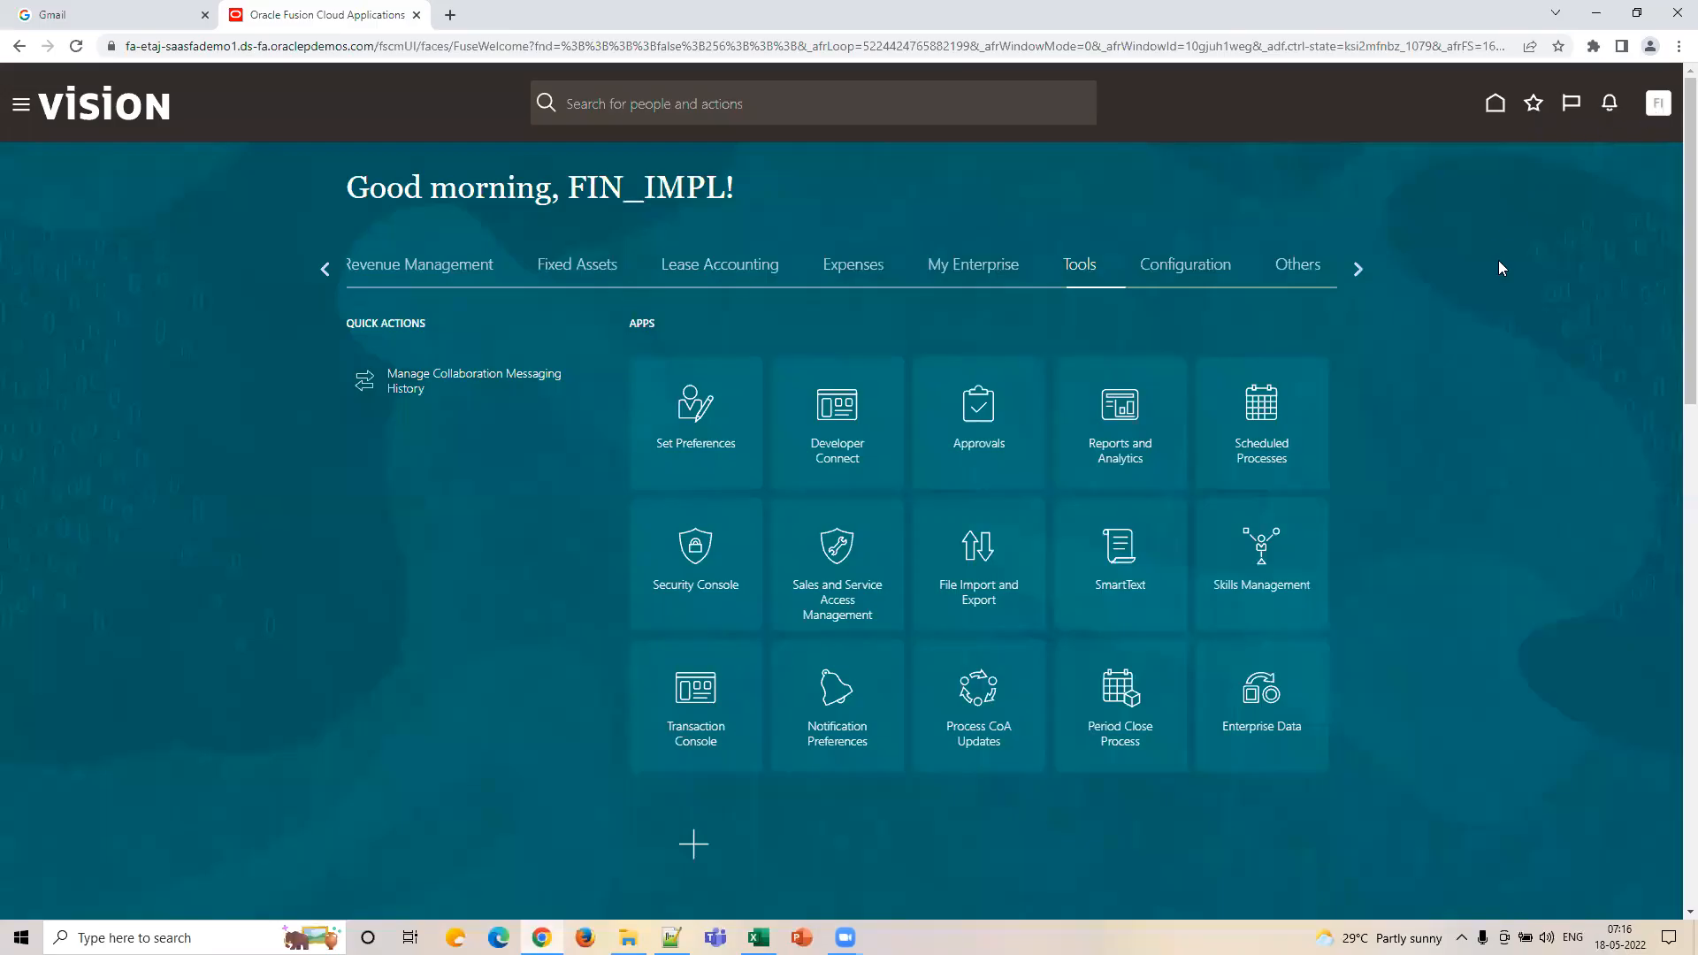
{"action": "left_click", "coordinate": [1357, 373]}
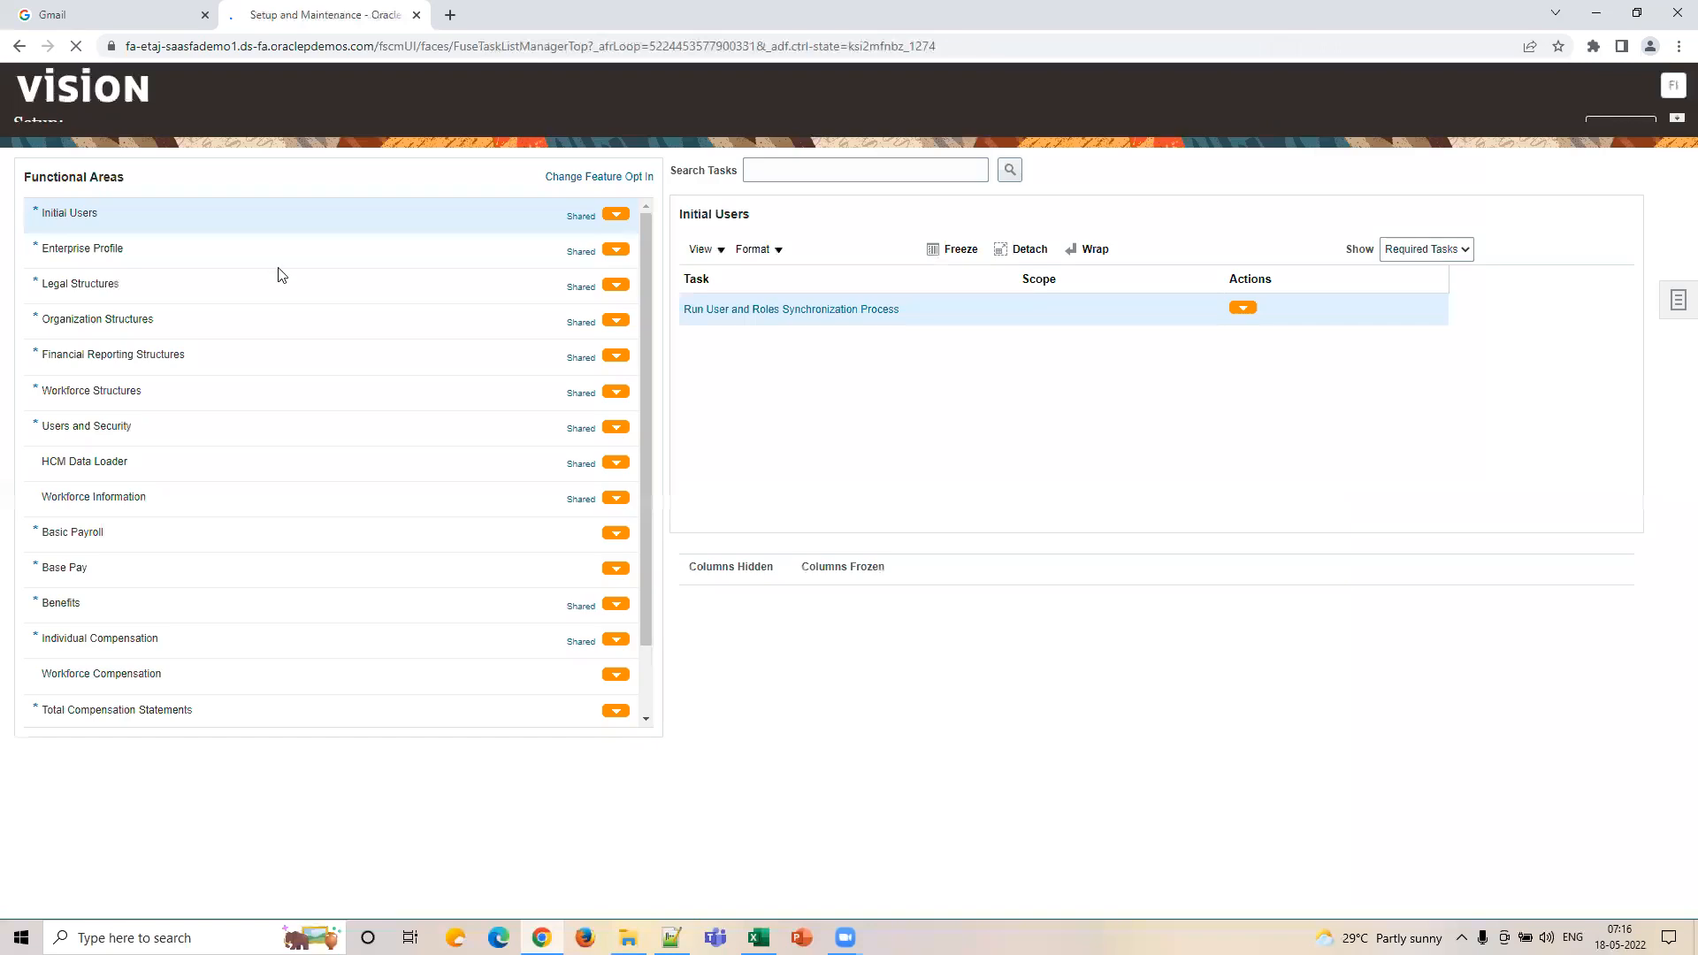
Step: Change the setup offering to Financials and show the tasks of the Payables functional area
{"action": "left_click", "coordinate": [303, 129]}
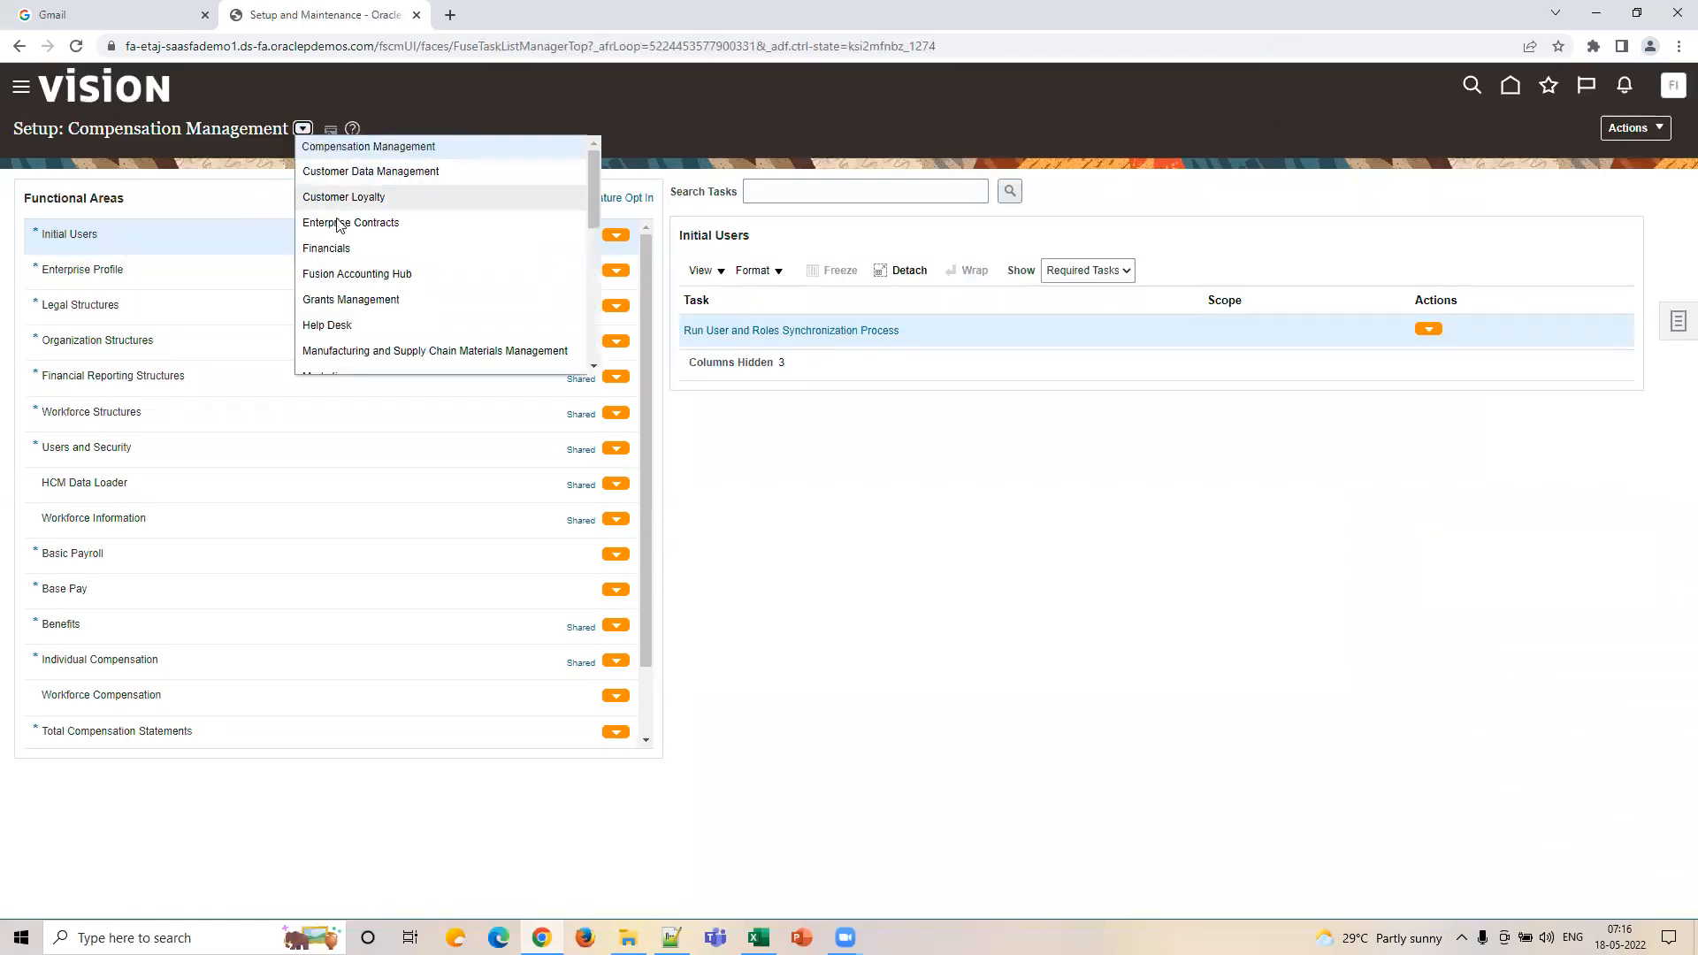
{"action": "left_click", "coordinate": [367, 242]}
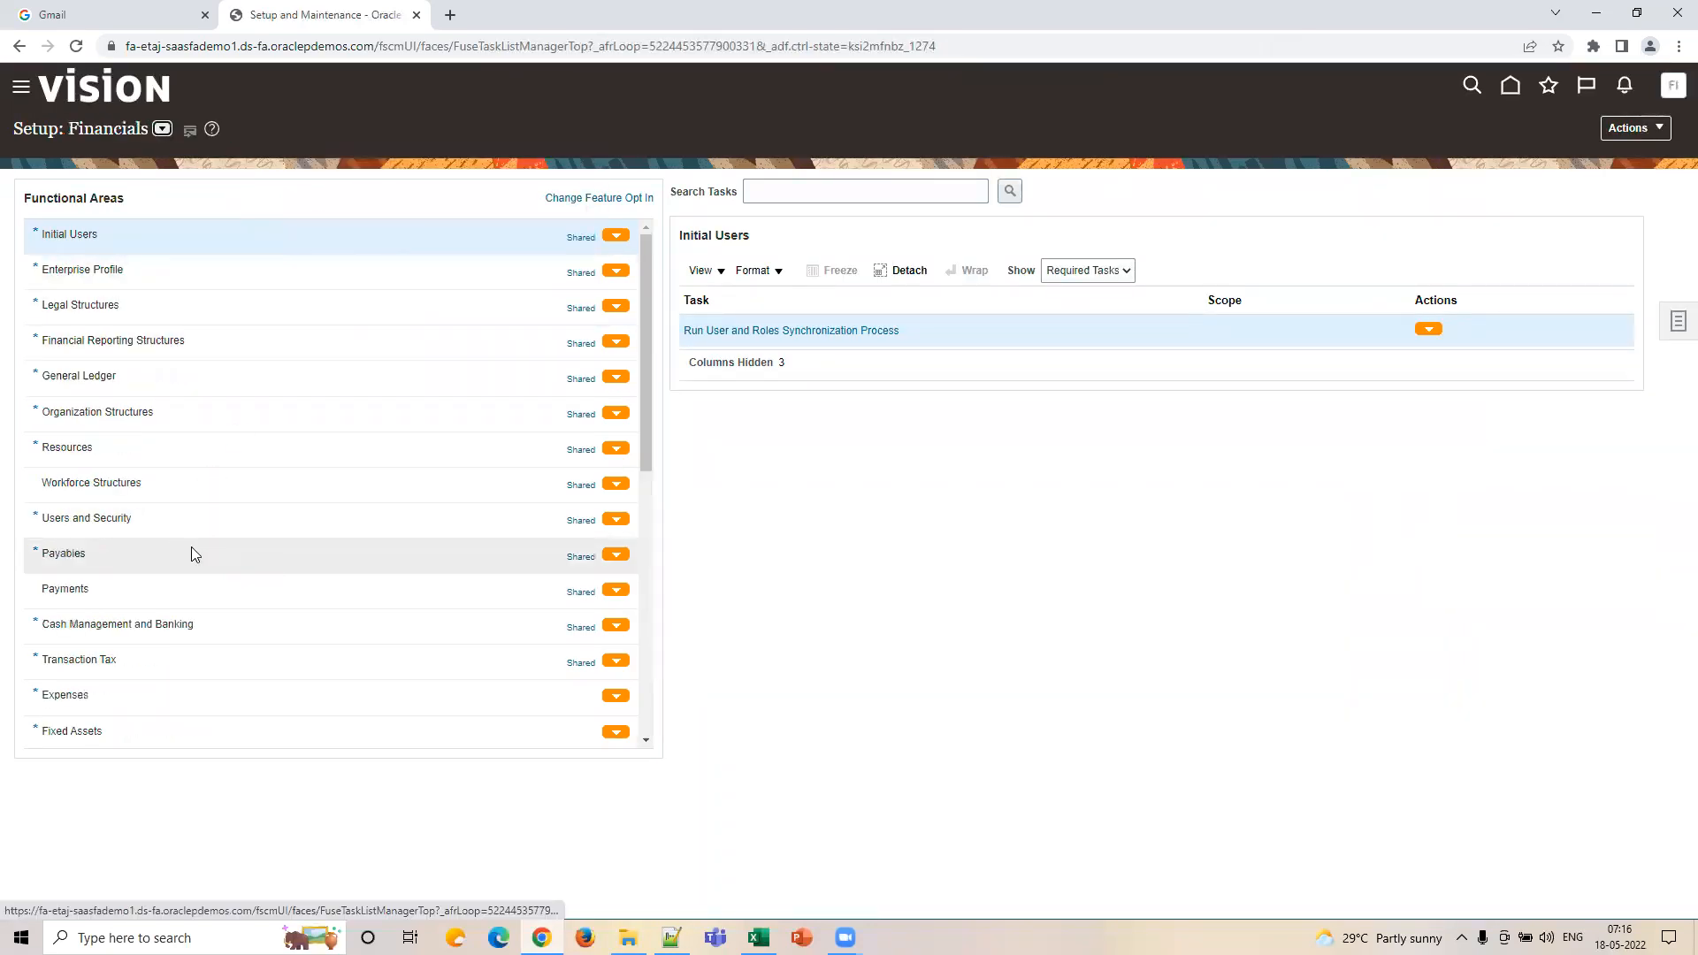
{"action": "left_click", "coordinate": [191, 553]}
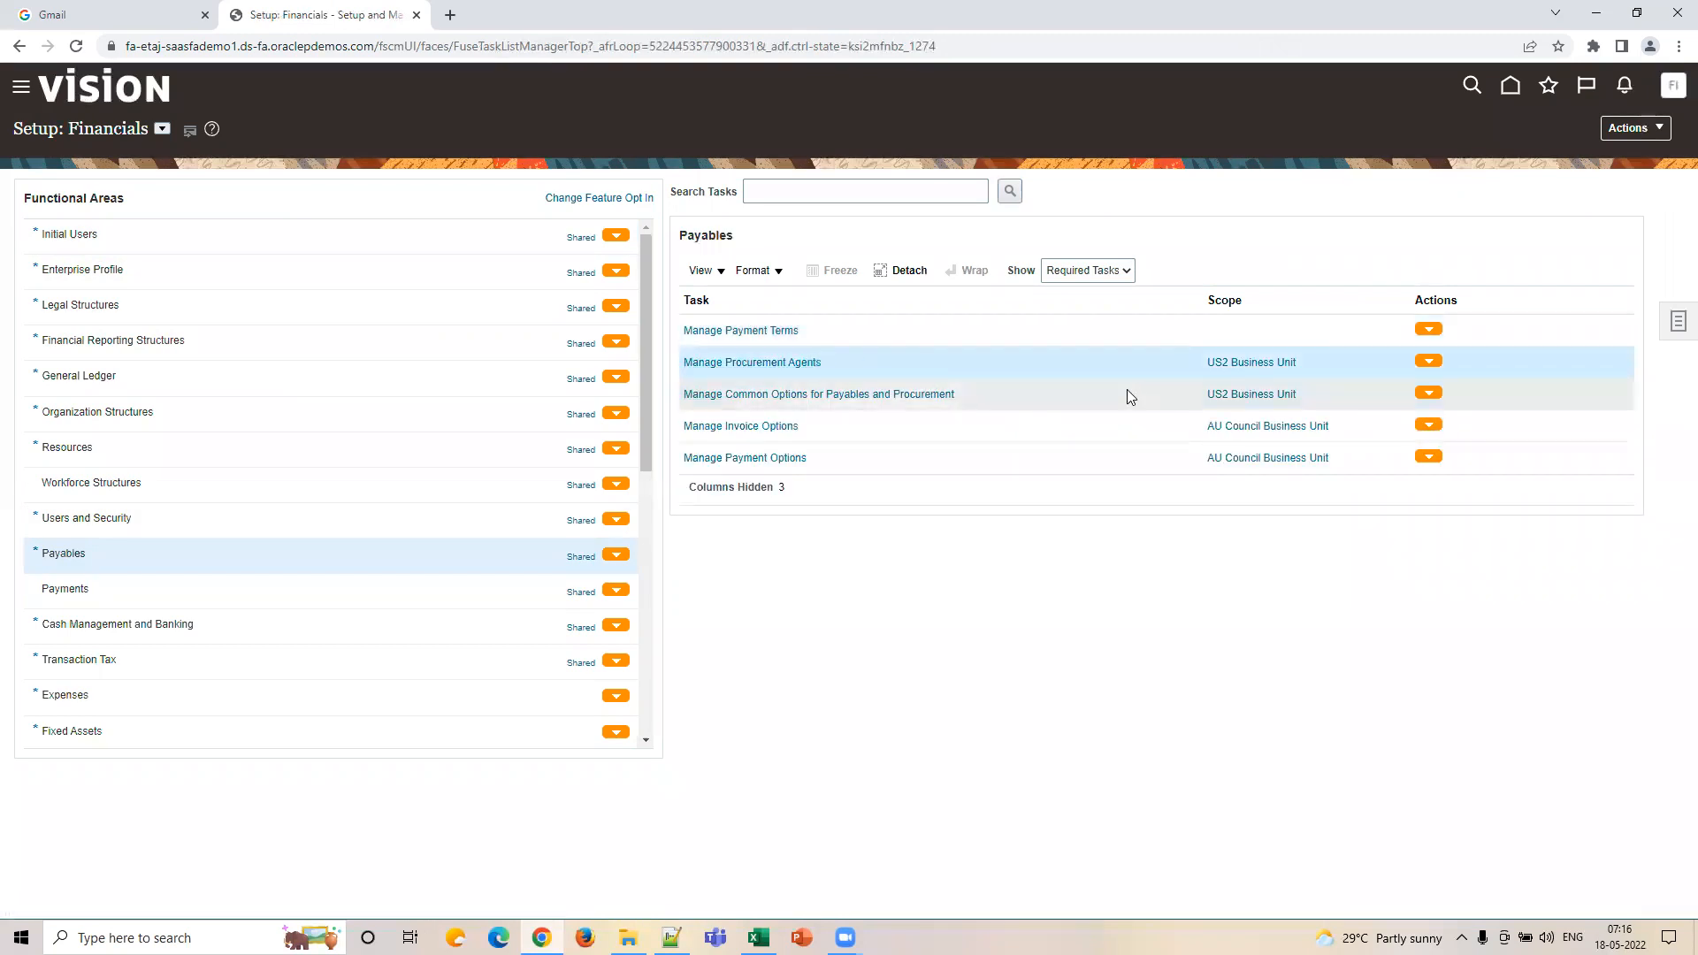
Step: Start a new procurement agent in the Manage Procurement Agents task and set its Procurement BU to US1 Business Unit
{"action": "left_click", "coordinate": [760, 364]}
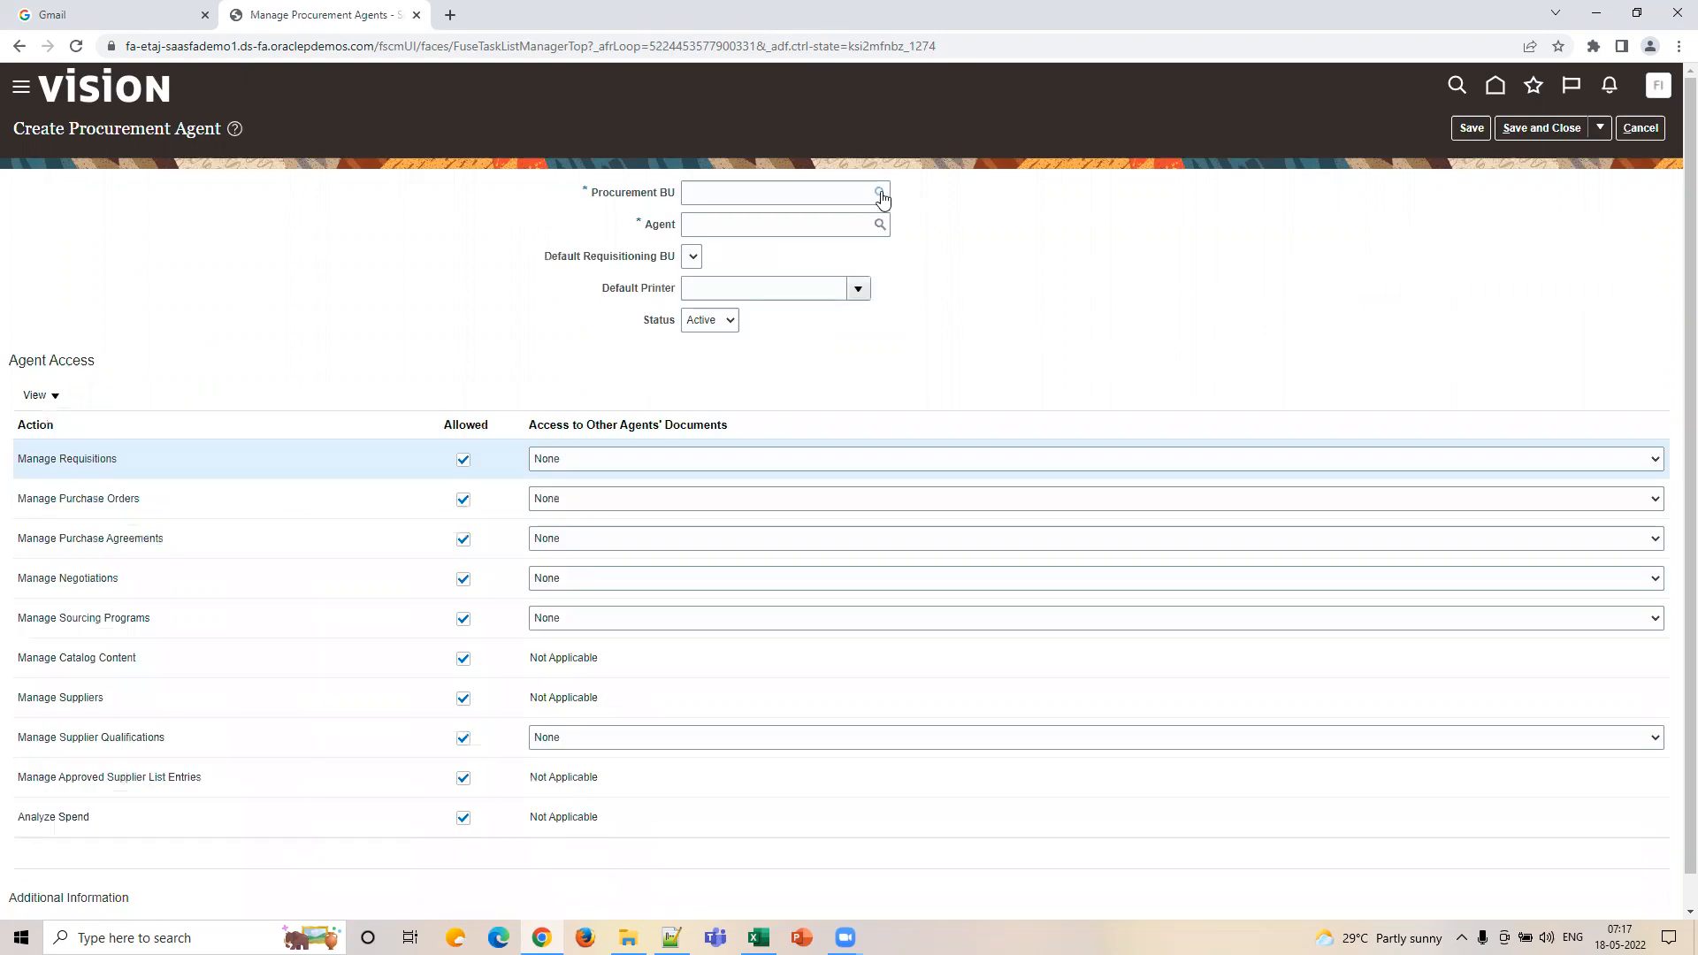
{"action": "left_click", "coordinate": [879, 194]}
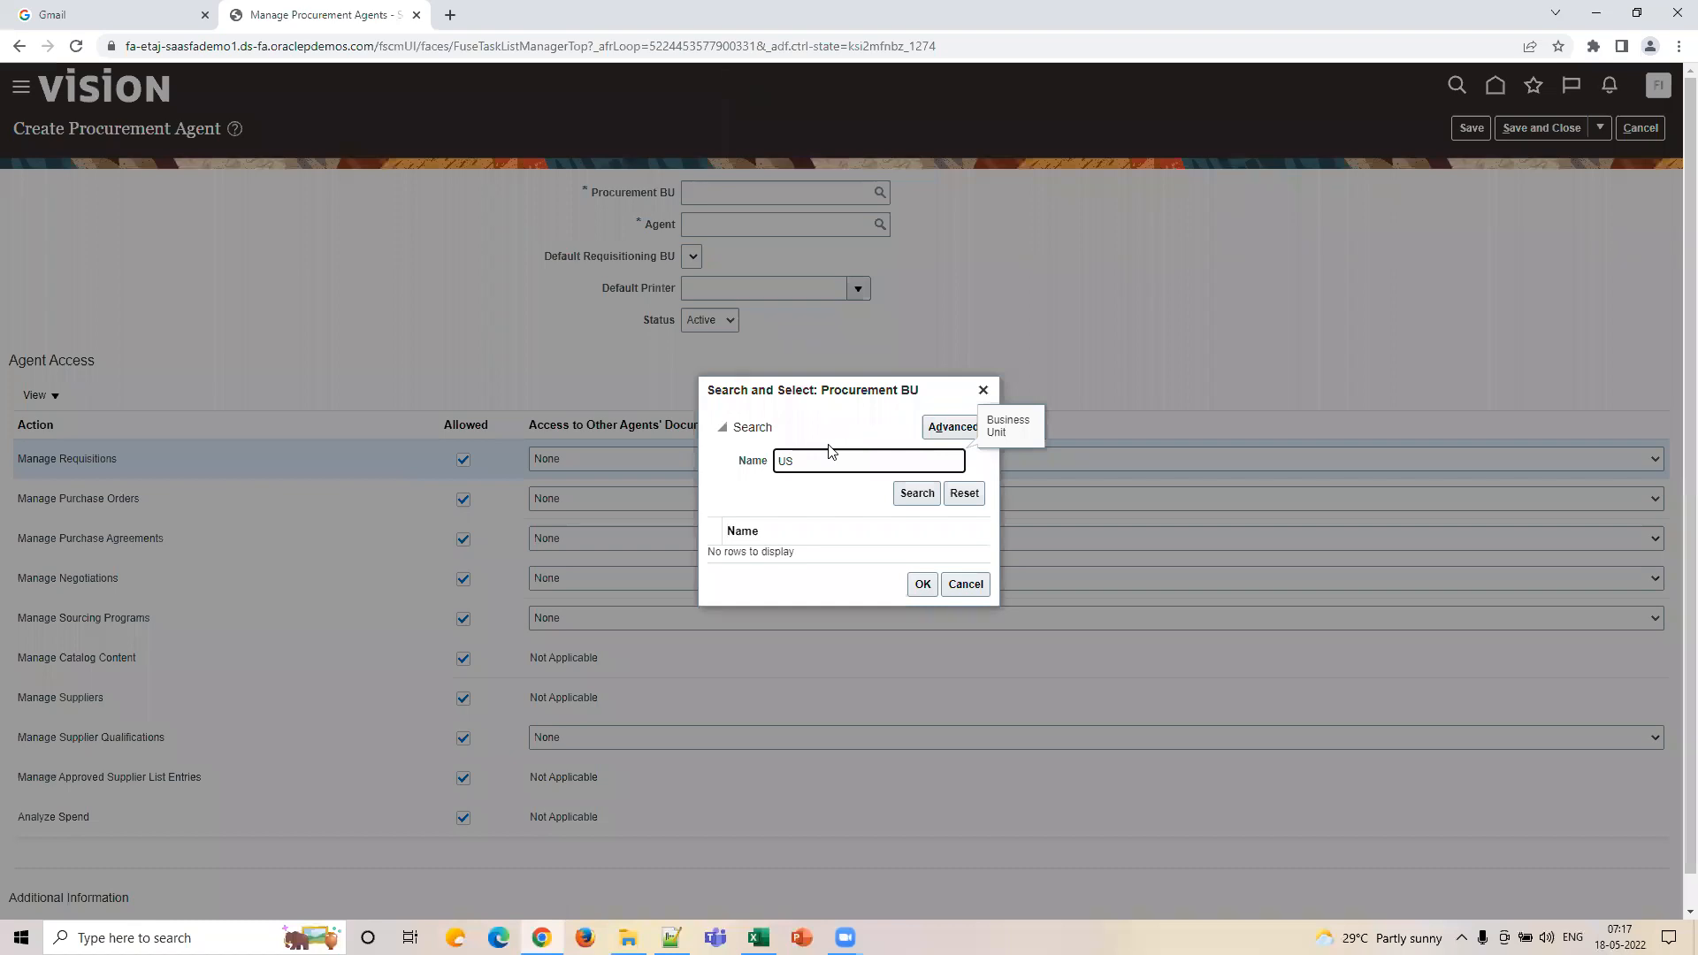
{"action": "key", "text": "Return"}
{"action": "left_click", "coordinate": [844, 537]}
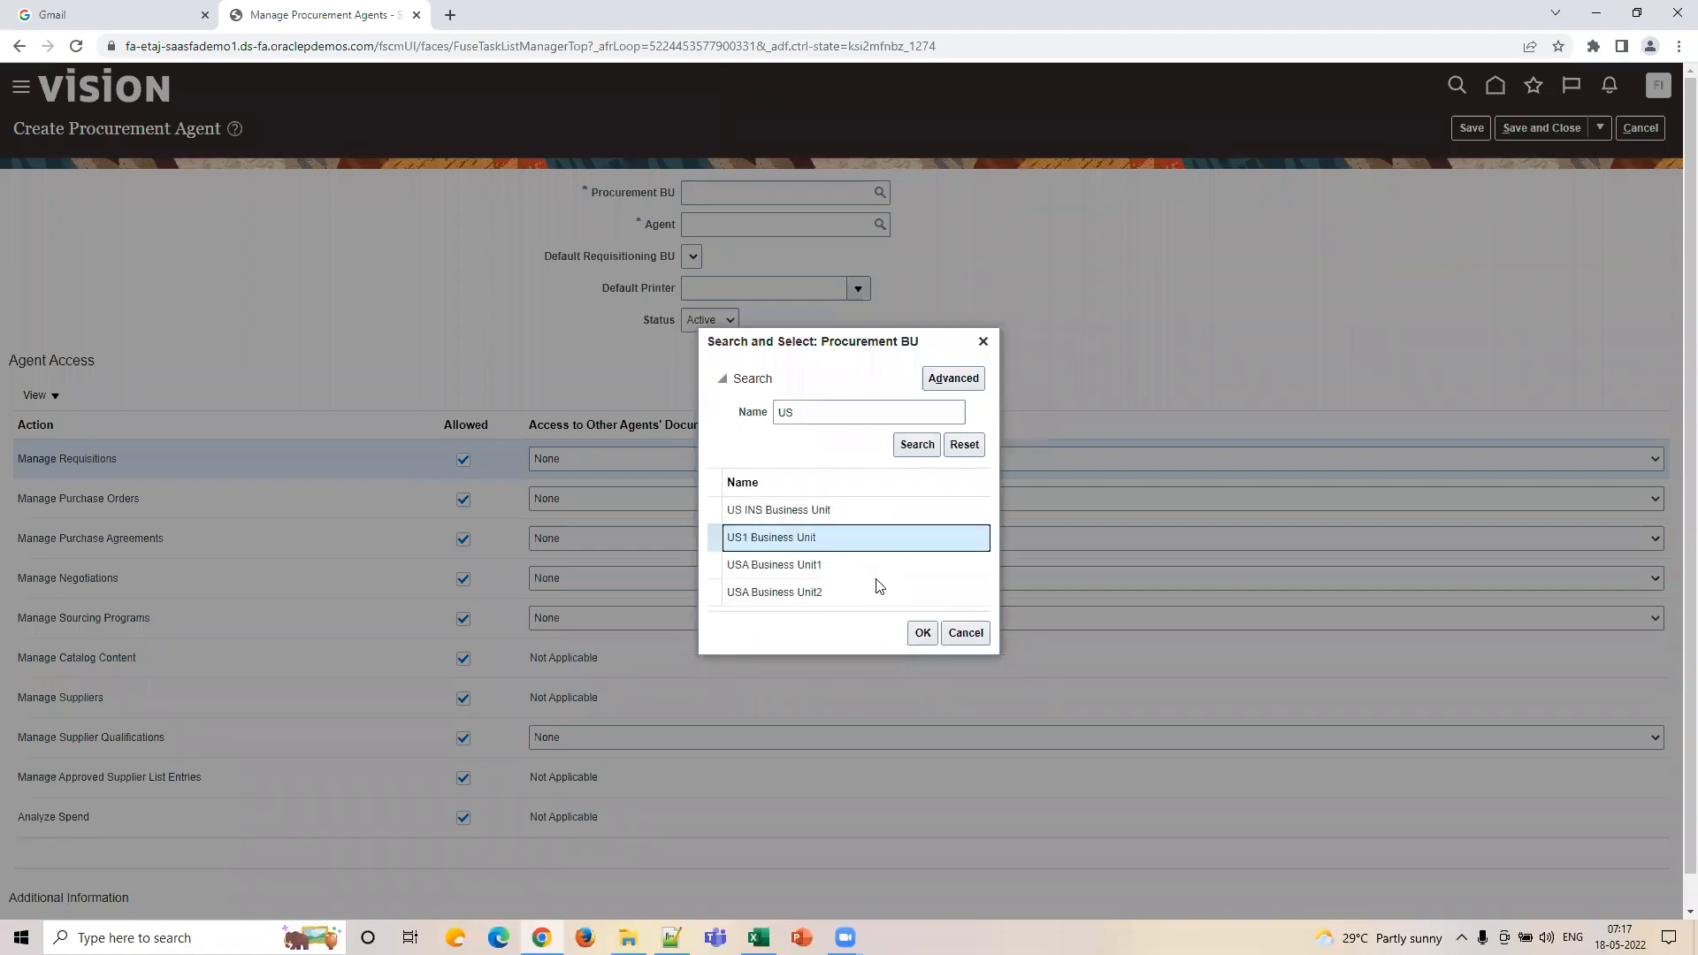
{"action": "left_click", "coordinate": [920, 632]}
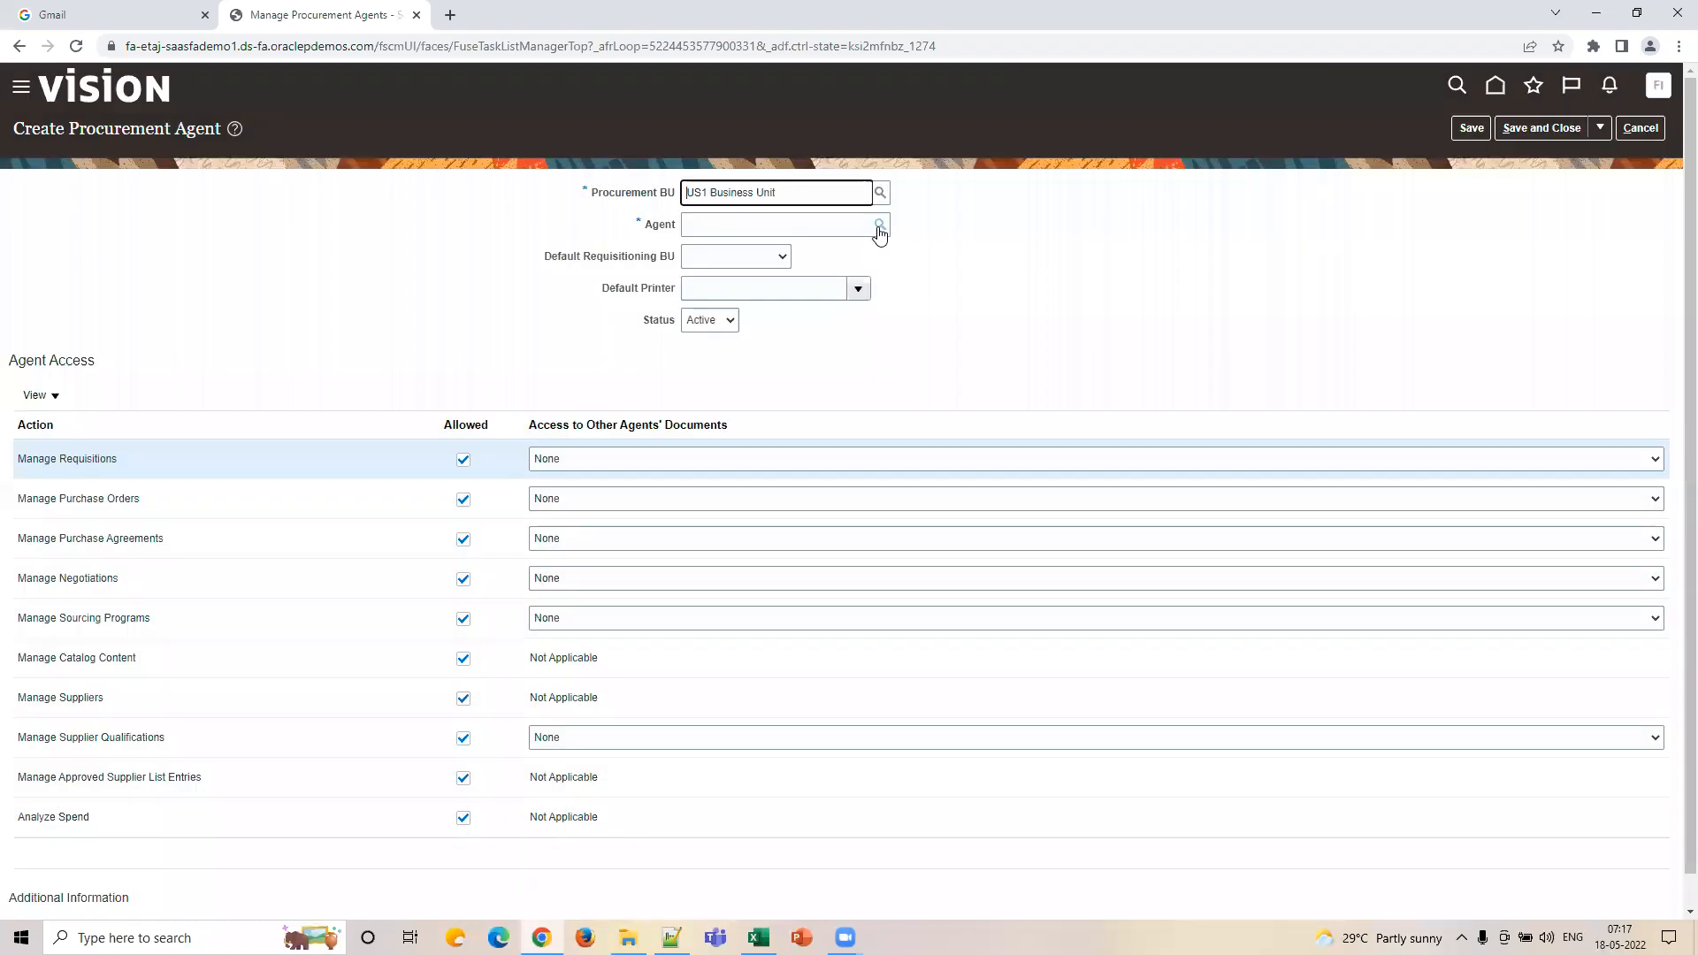
Step: Search the agents by the name FIN_IMPL and assign that user as the procurement agent
{"action": "left_click", "coordinate": [880, 226]}
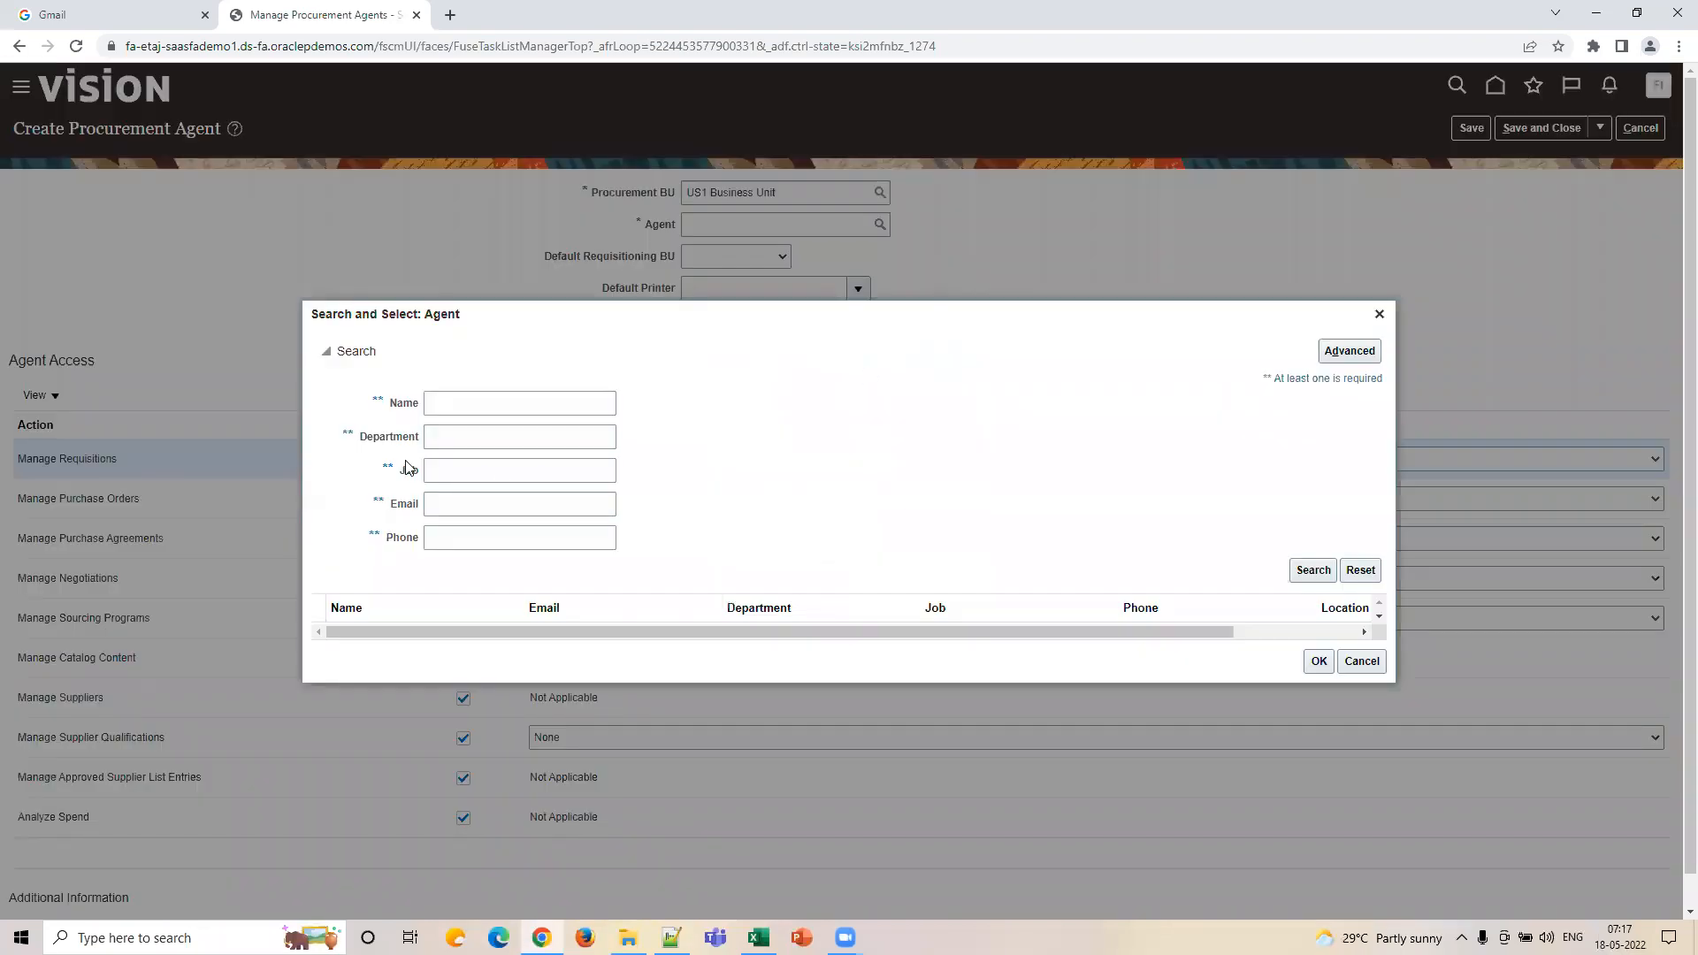
{"action": "left_click", "coordinate": [475, 402]}
{"action": "type", "text": "FIN_IMPL"}
{"action": "key", "text": "Return"}
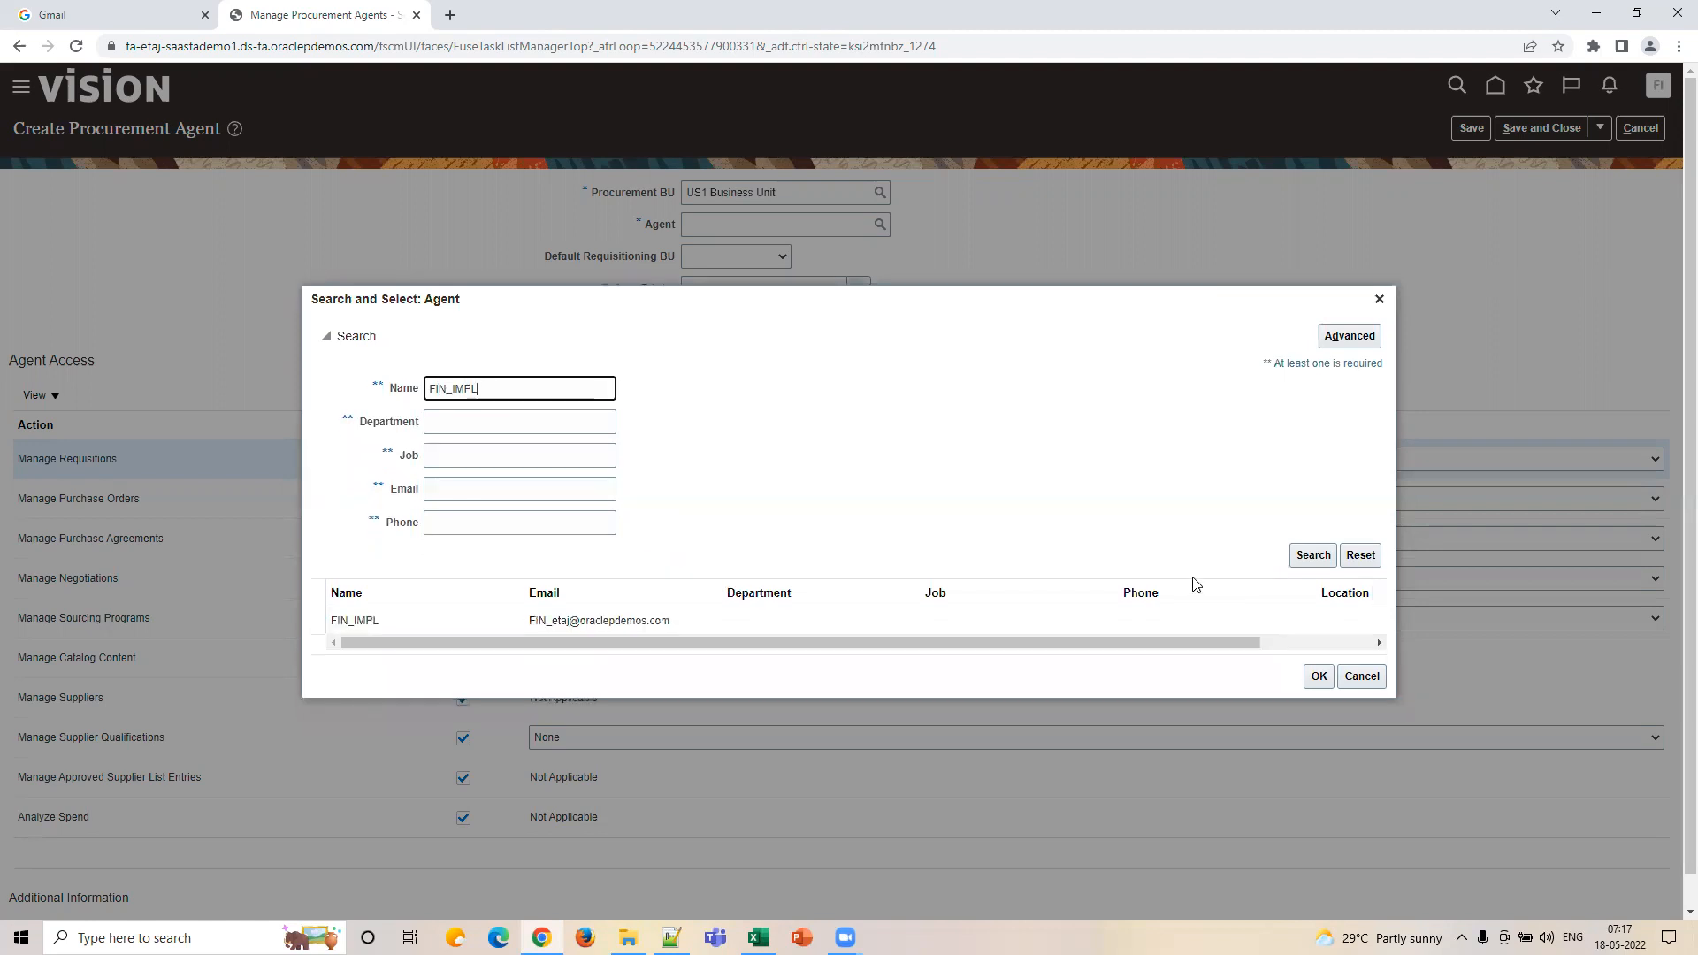
{"action": "left_click", "coordinate": [636, 621]}
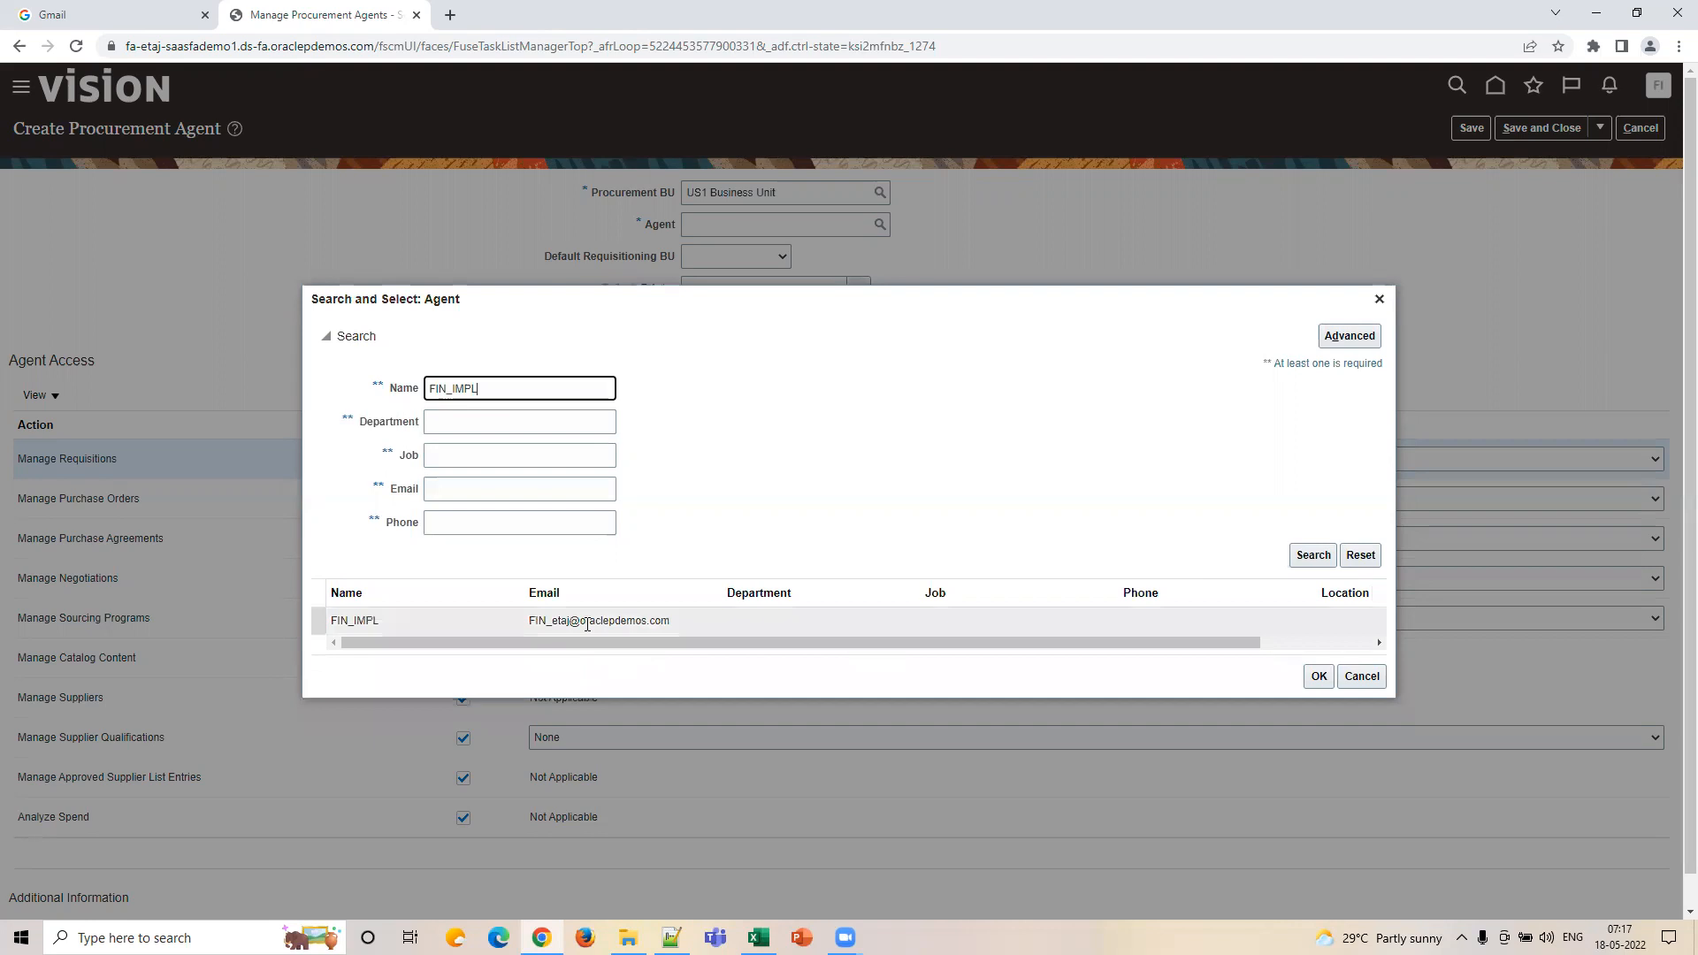
{"action": "left_click", "coordinate": [1319, 678]}
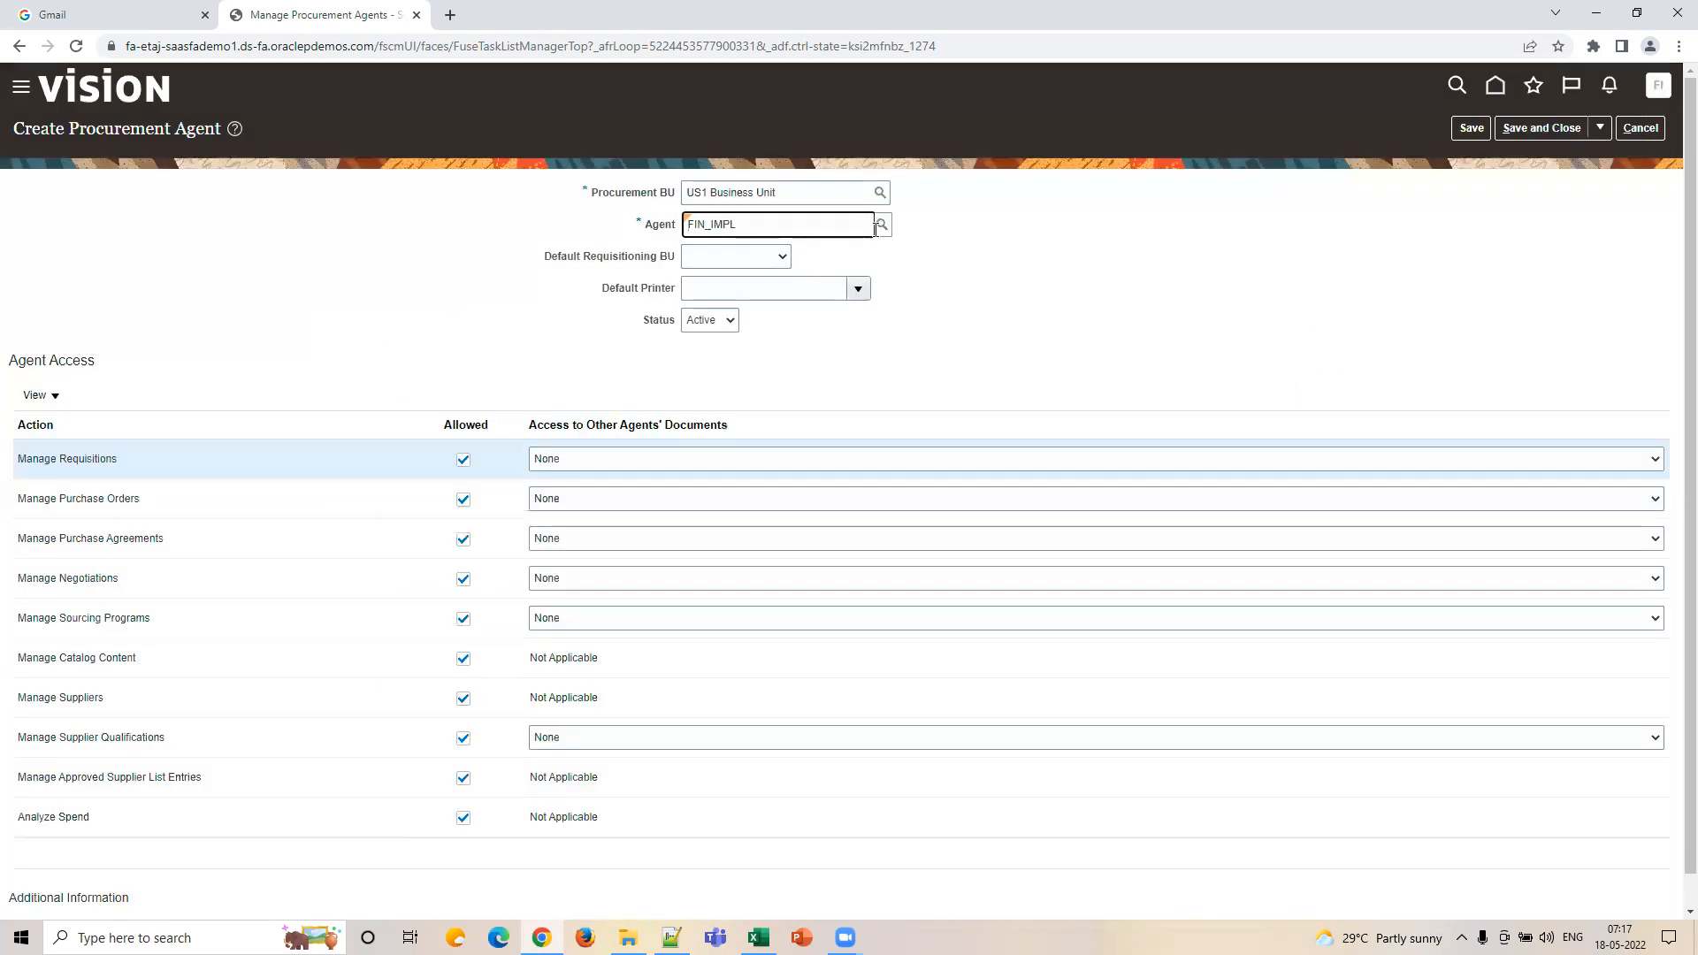
Step: Reopen the agent search, look up the Manage User entry in the Excel setups list, and return to the FIN_IMPL name in Chrome
{"action": "left_click", "coordinate": [881, 225]}
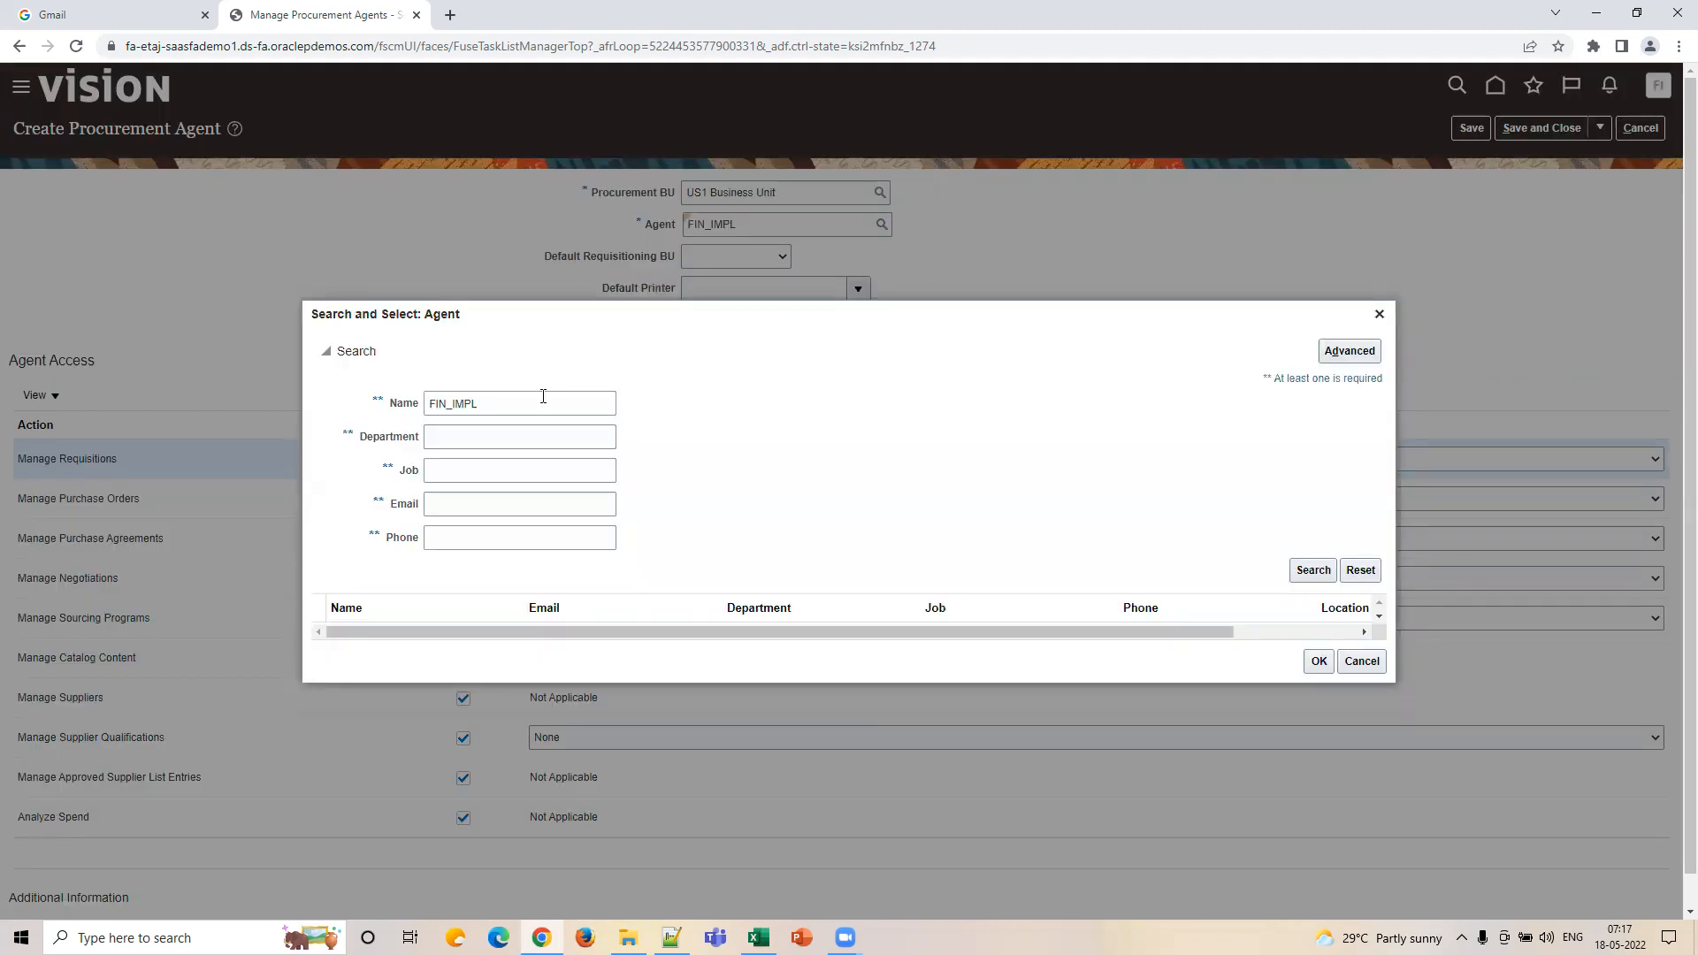
{"action": "left_click", "coordinate": [542, 396]}
{"action": "key", "text": "ctrl+a"}
{"action": "left_click", "coordinate": [758, 938]}
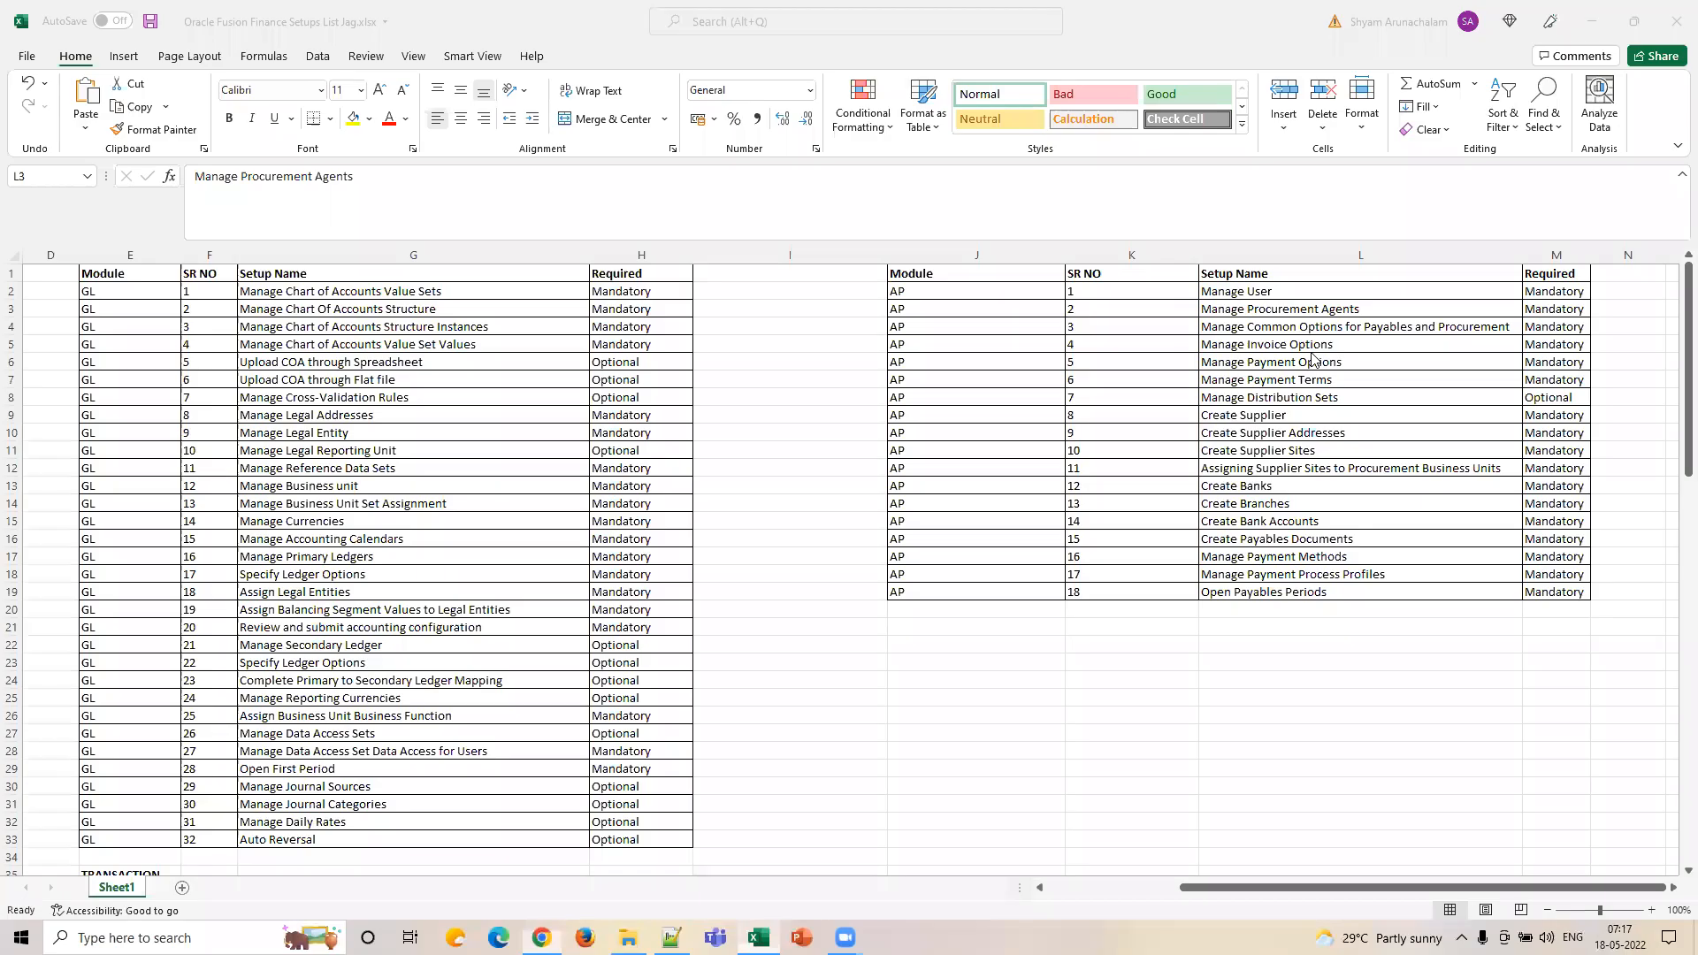
{"action": "left_click", "coordinate": [1310, 291]}
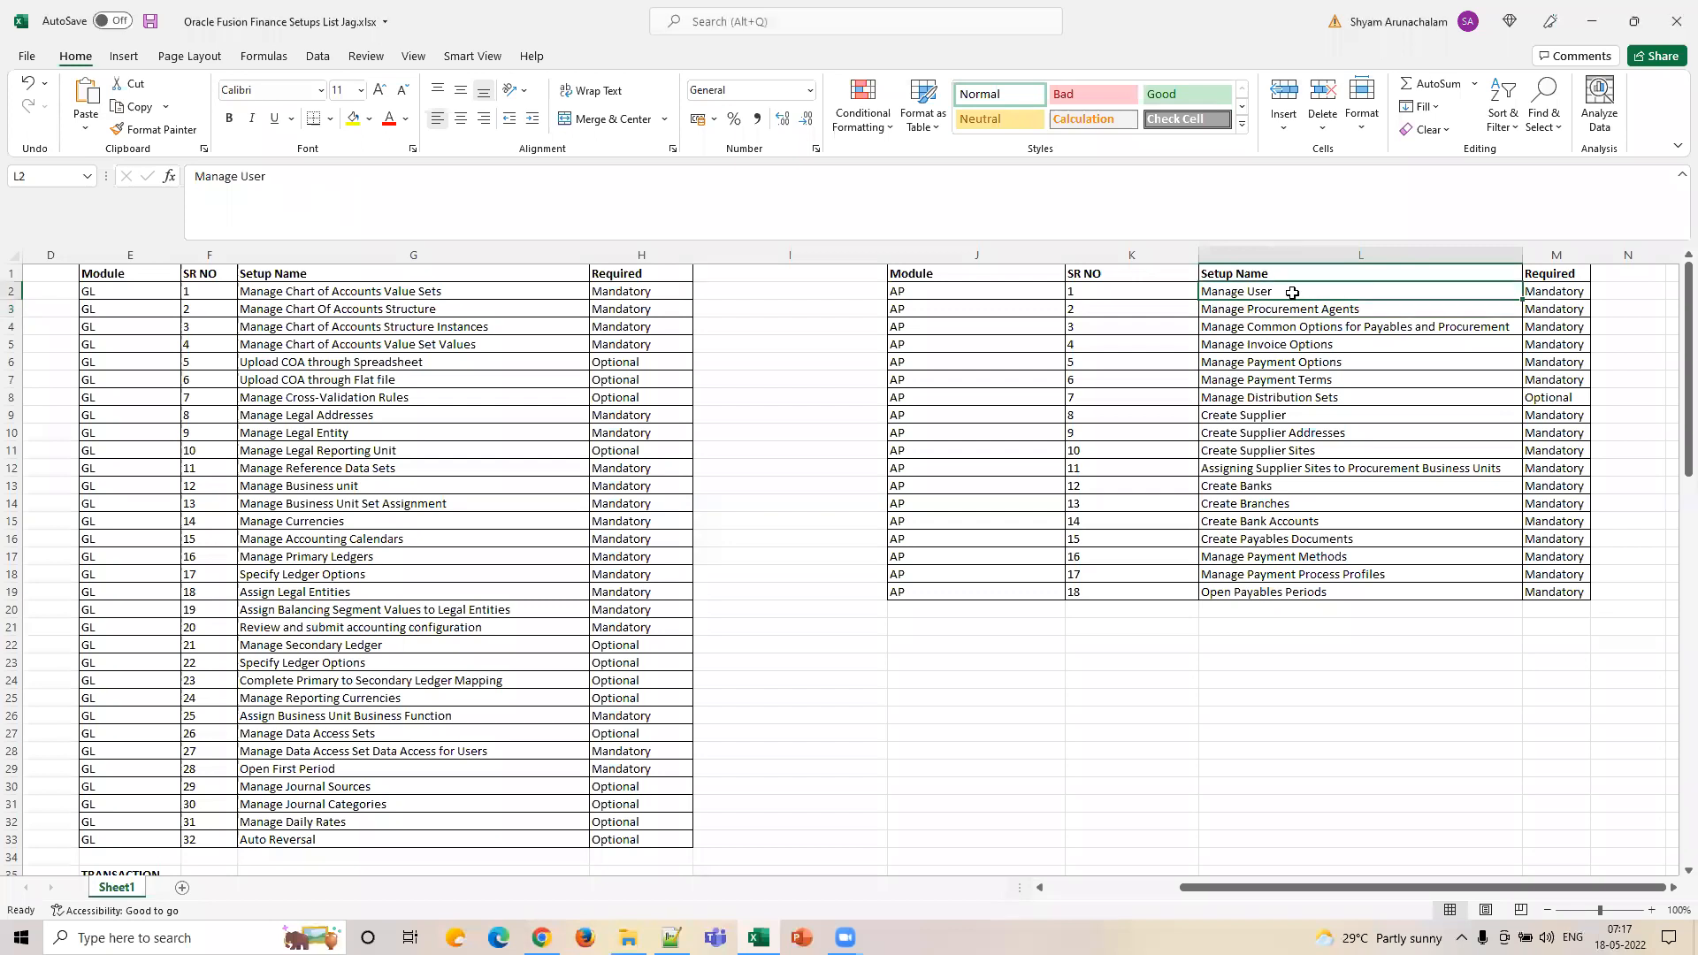
{"action": "double_click", "coordinate": [1292, 293]}
{"action": "left_click_drag", "start_coordinate": [1284, 293], "coordinate": [1203, 293]}
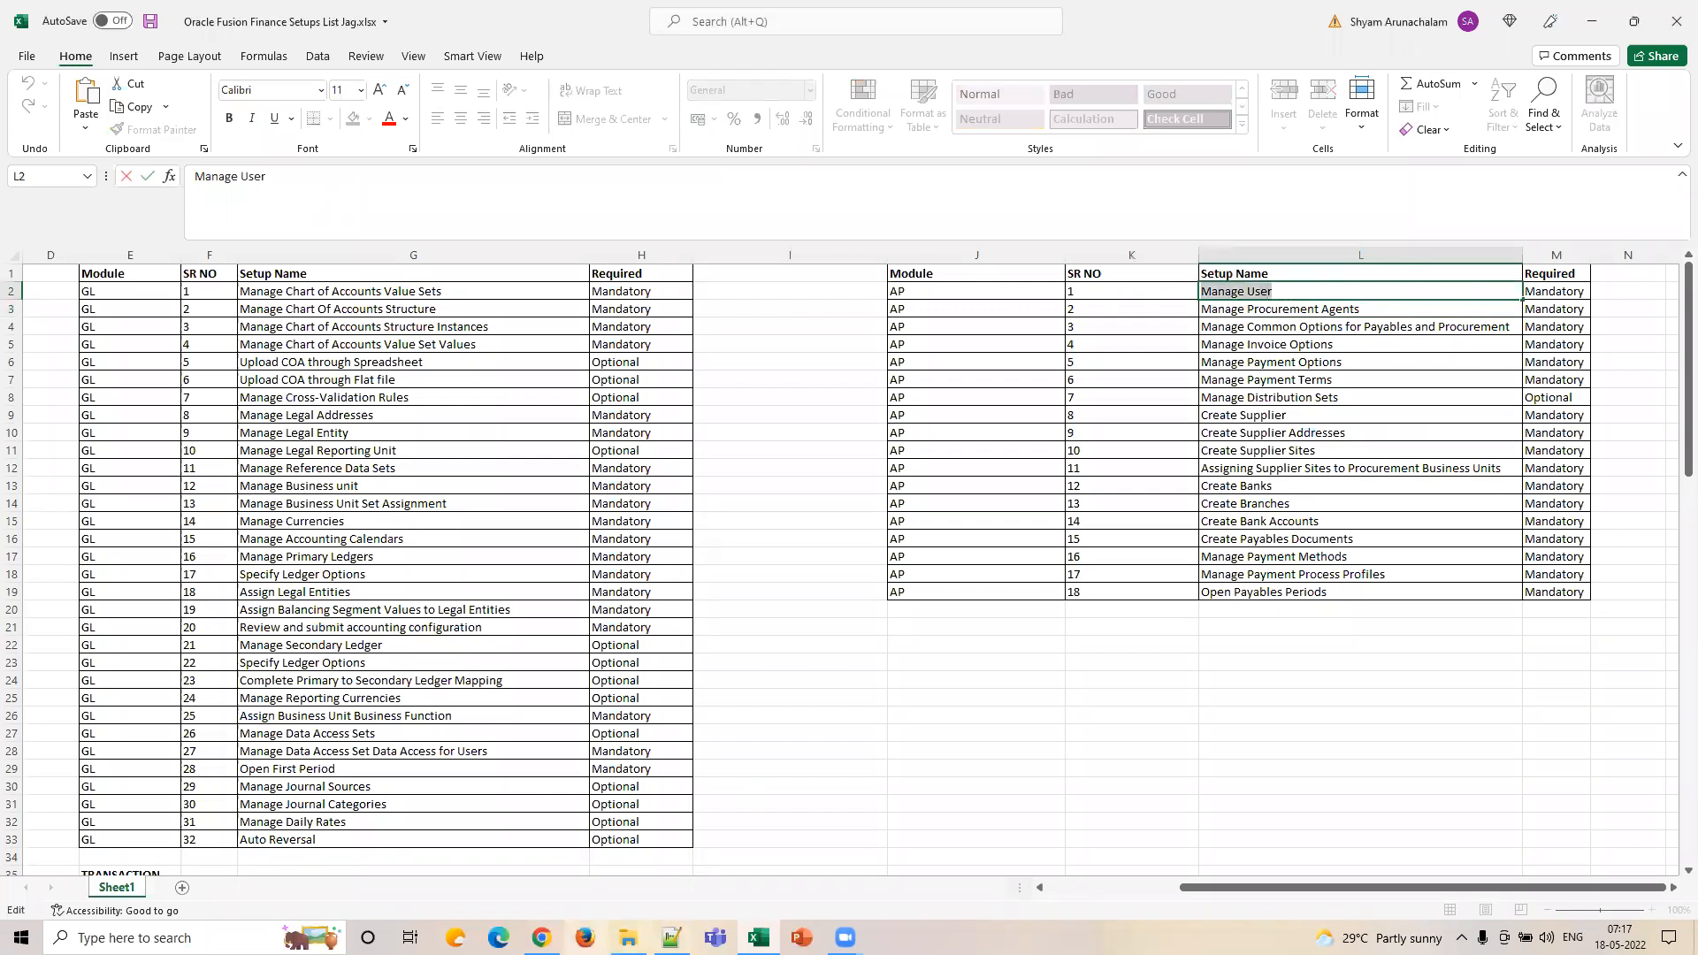
{"action": "left_click", "coordinate": [541, 937]}
{"action": "double_click", "coordinate": [456, 403]}
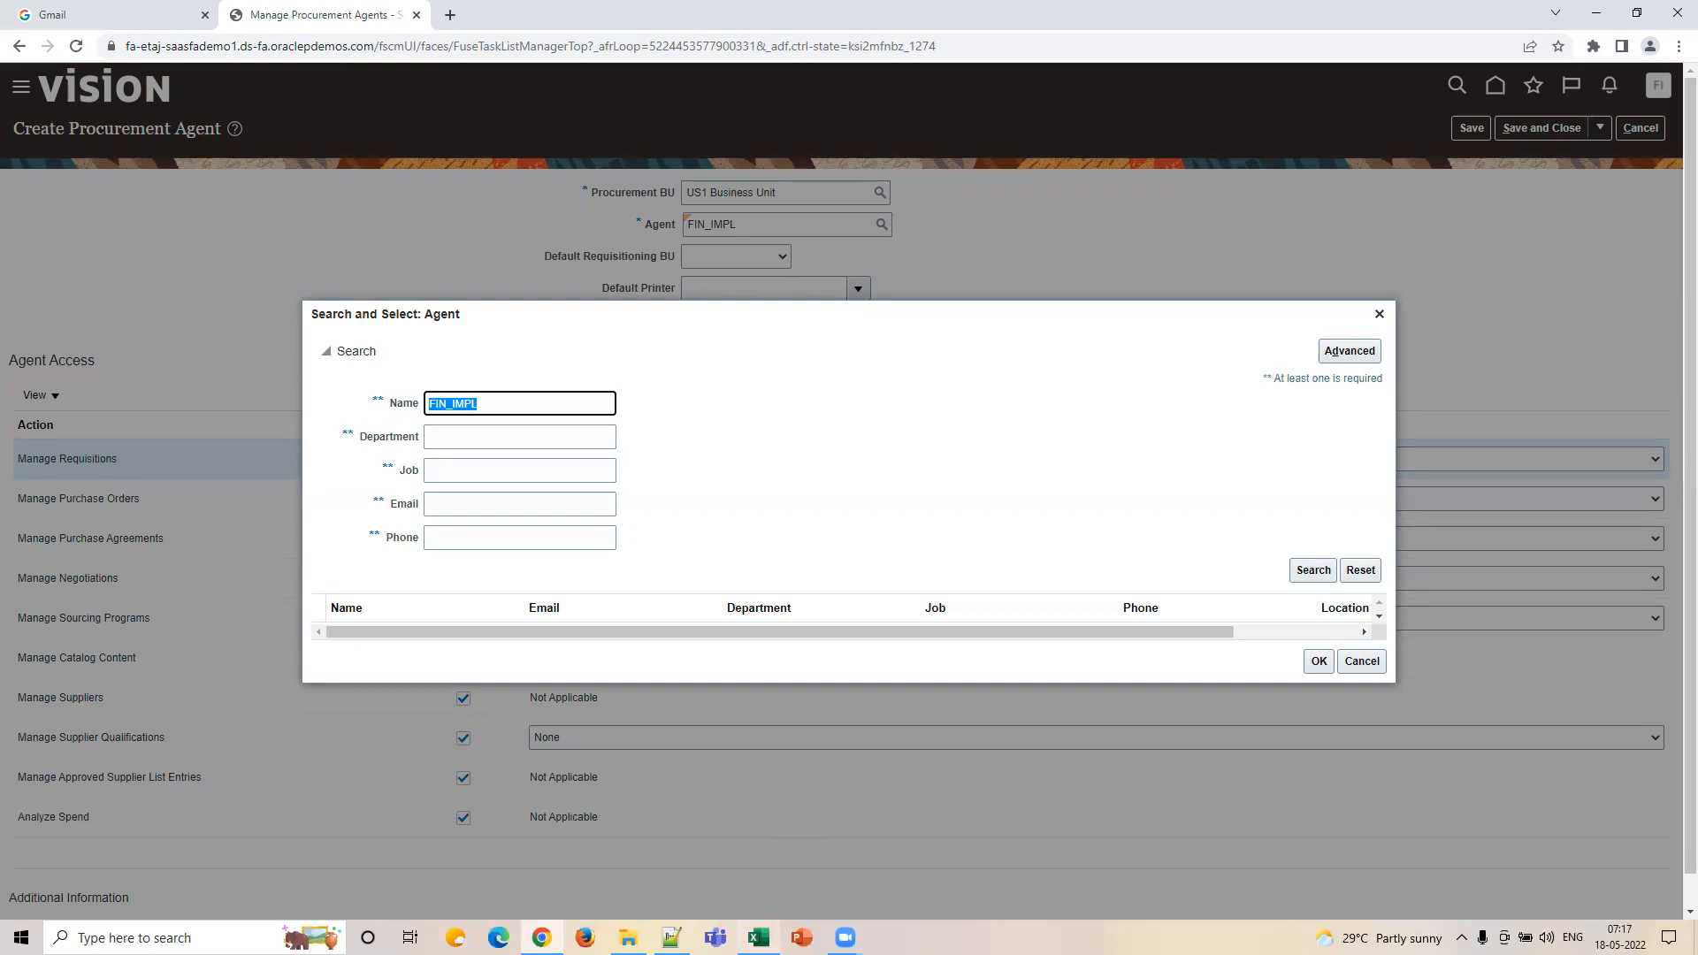
Step: Switch to the Excel setups list and go over the Create Supplier and Create Supplier Sites entries
{"action": "left_click", "coordinate": [758, 937]}
{"action": "left_click", "coordinate": [1249, 416]}
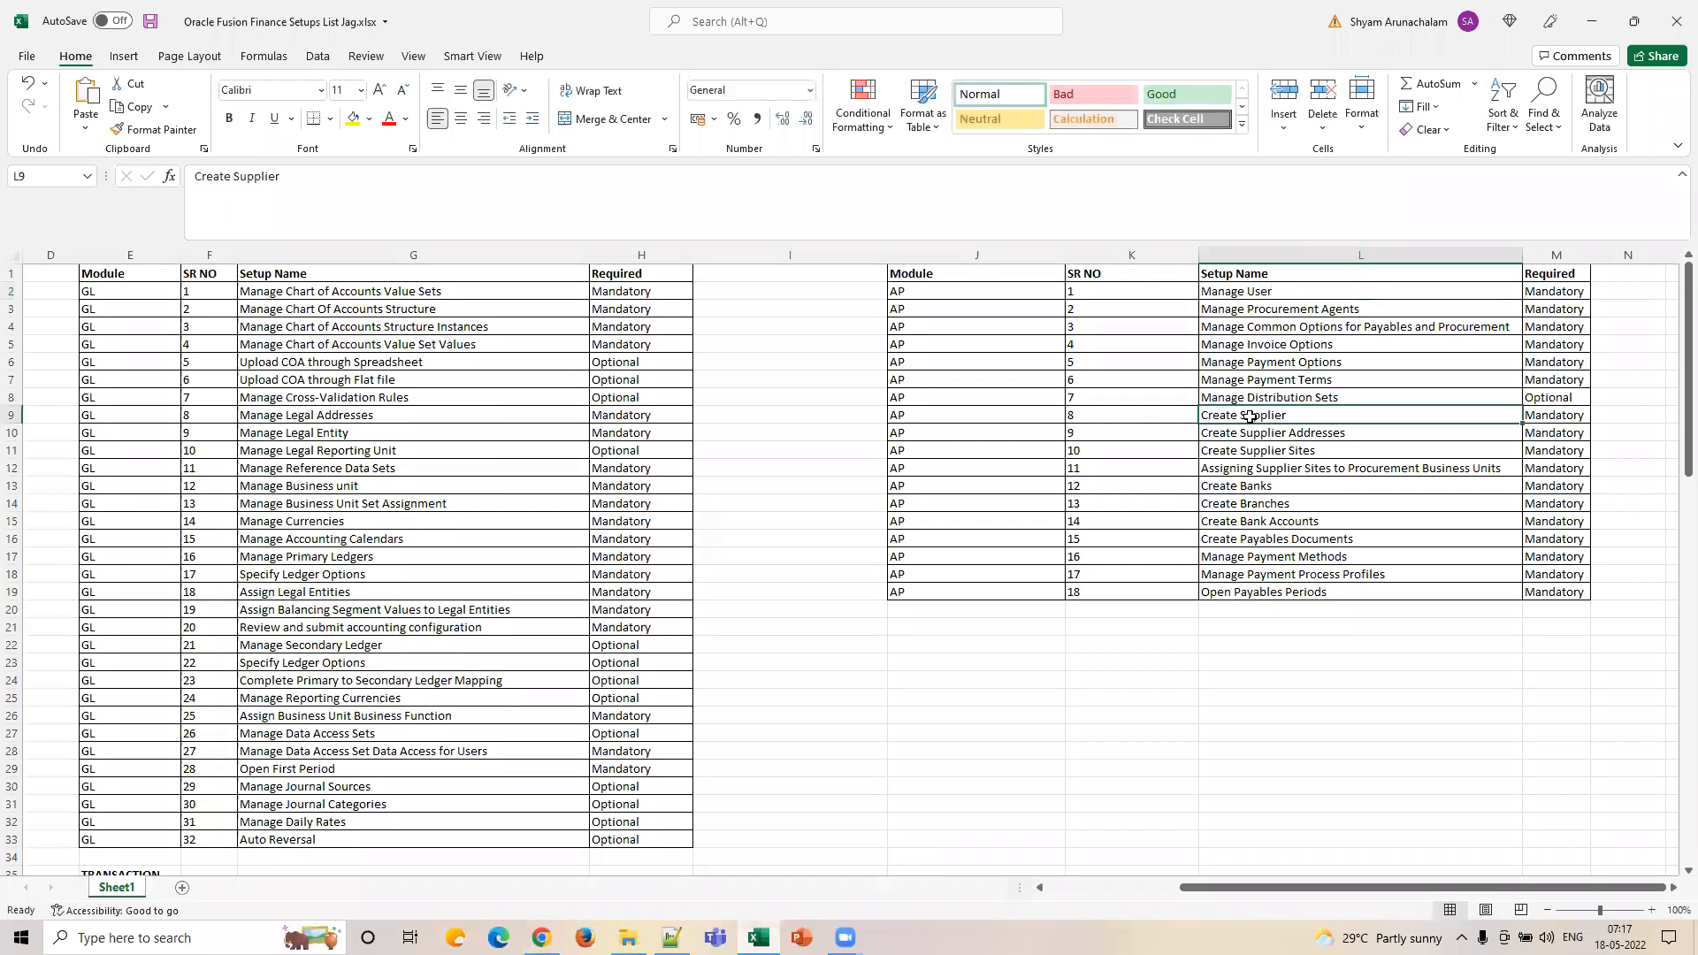
{"action": "left_click", "coordinate": [1253, 451]}
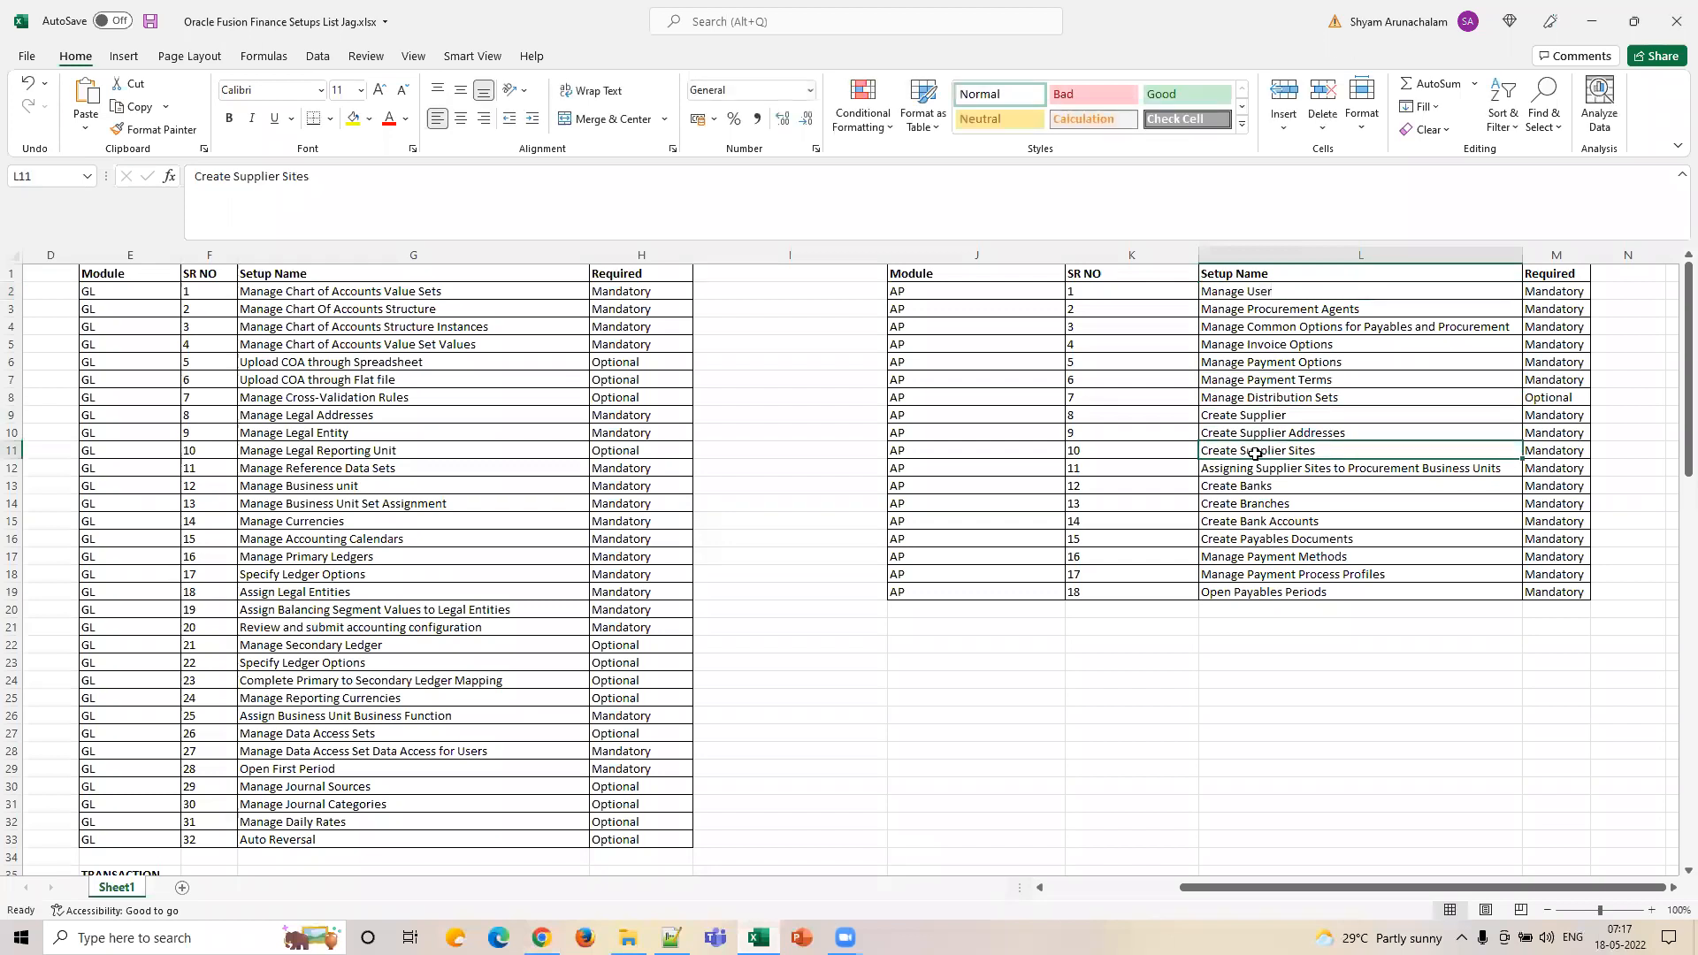
{"action": "double_click", "coordinate": [1328, 451]}
{"action": "left_click_drag", "start_coordinate": [1334, 449], "coordinate": [1138, 459]}
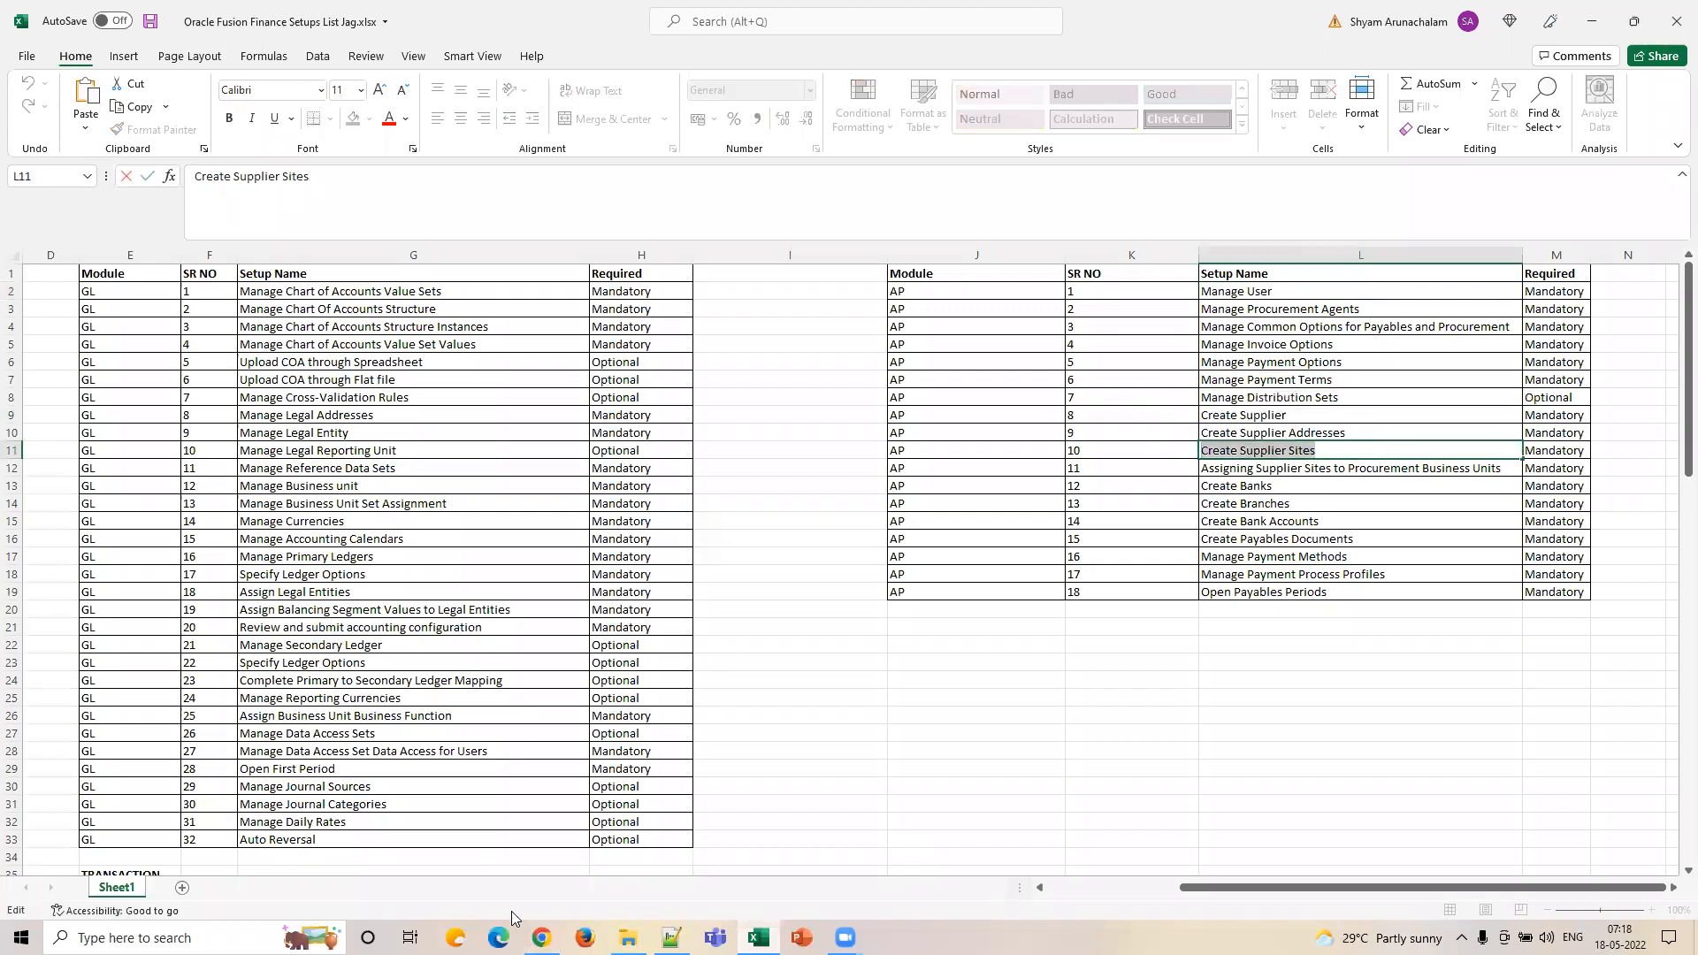
Step: Switch back to Chrome, run the agent search for FIN_IMPL, and select that user as the agent again
{"action": "left_click", "coordinate": [541, 938]}
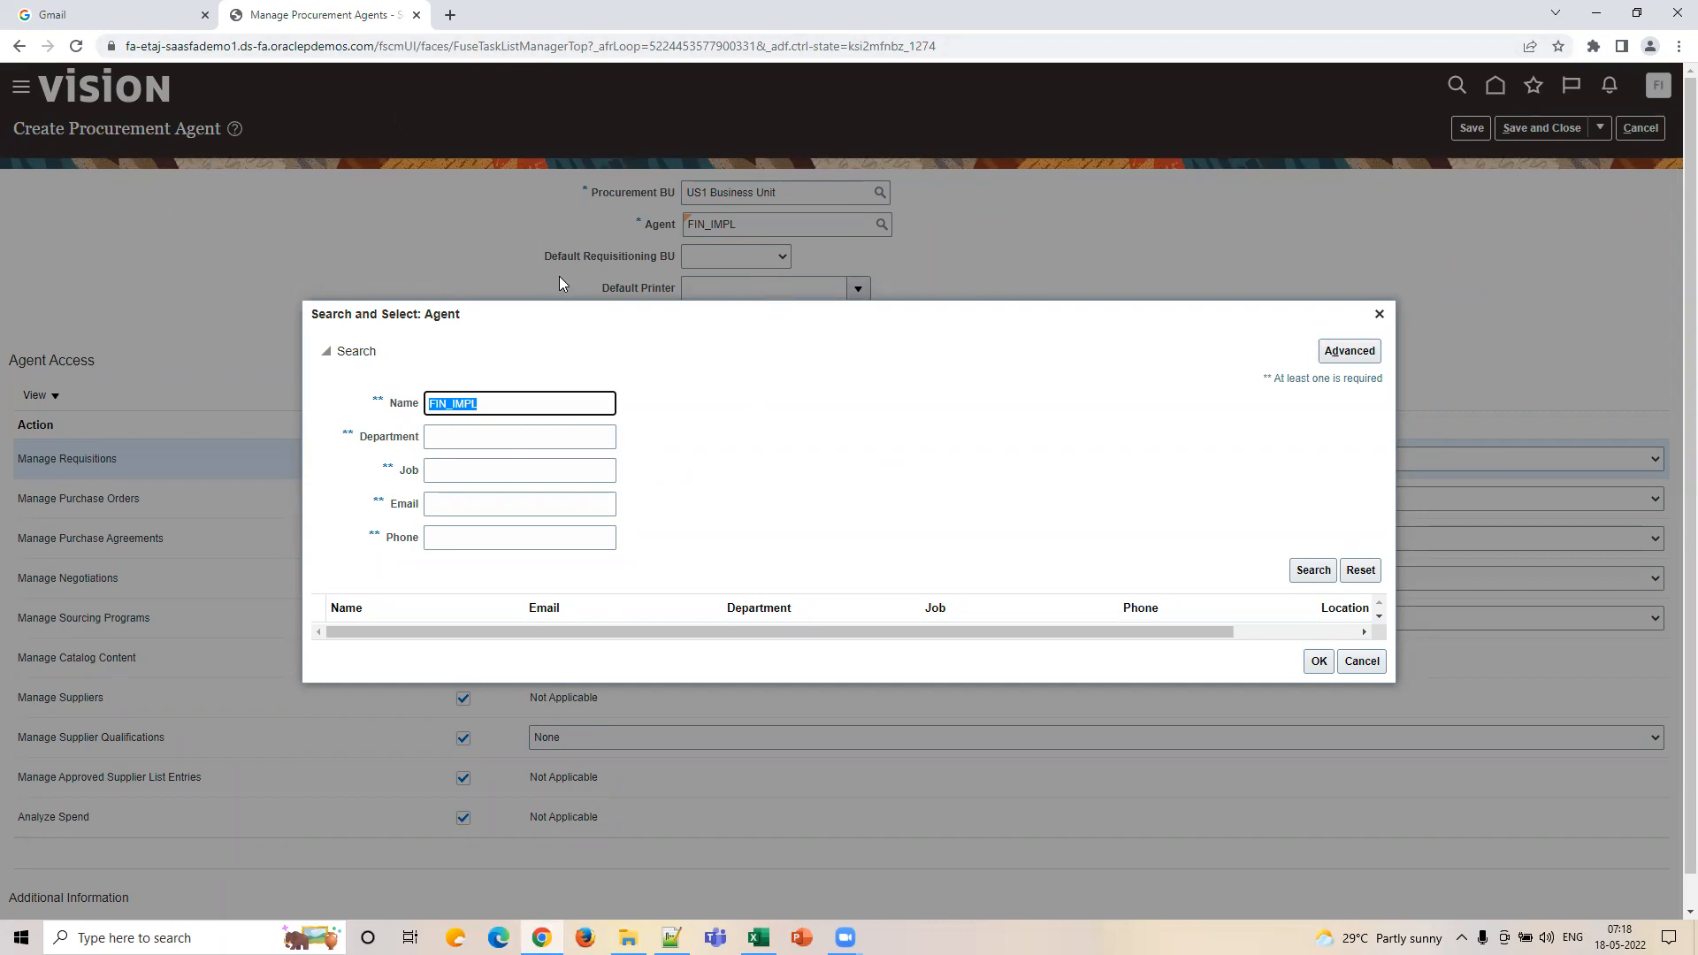
{"action": "left_click", "coordinate": [1312, 570]}
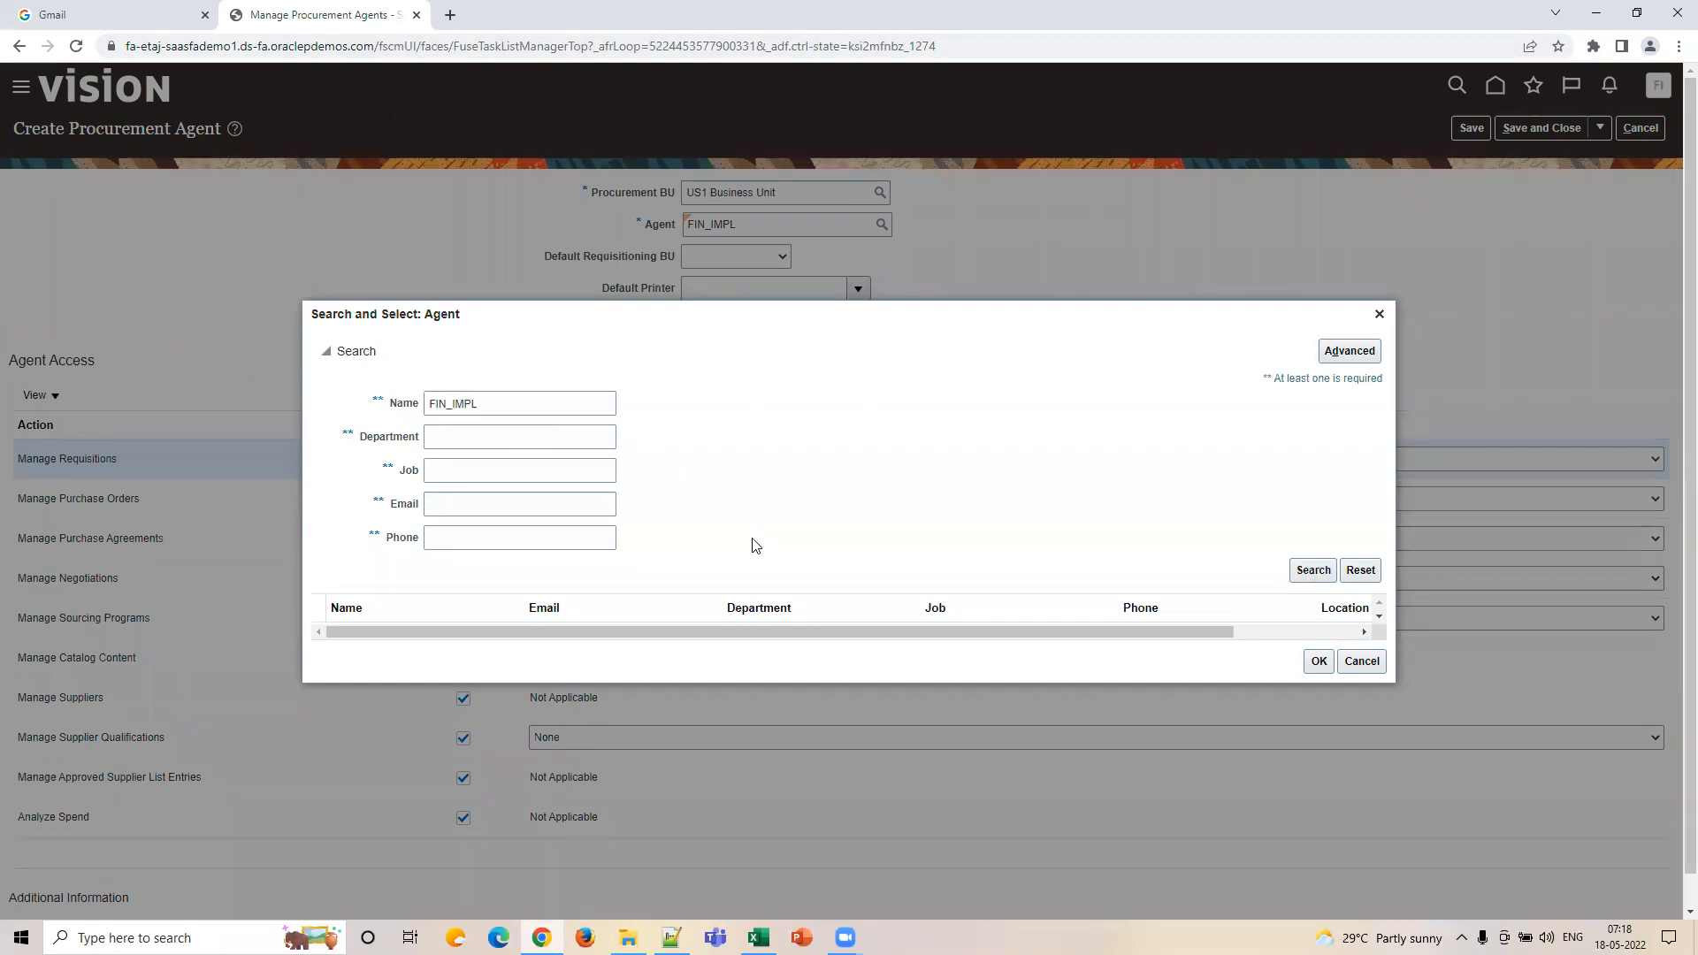
{"action": "left_click", "coordinate": [810, 619]}
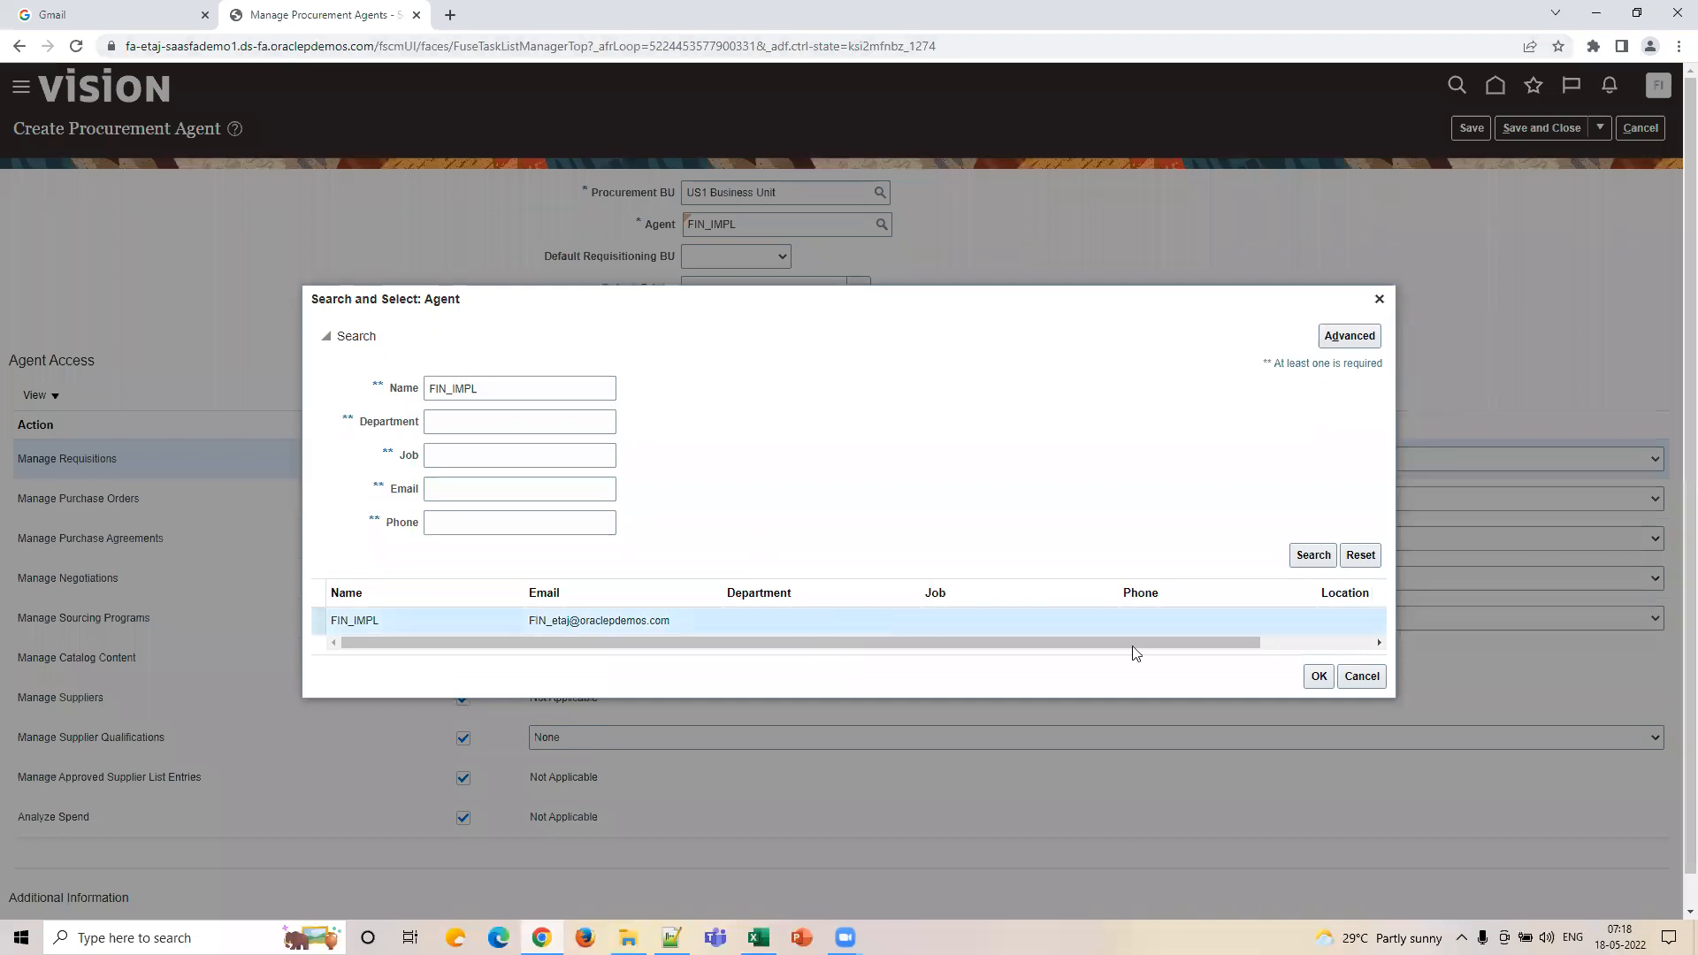
{"action": "left_click", "coordinate": [1318, 678]}
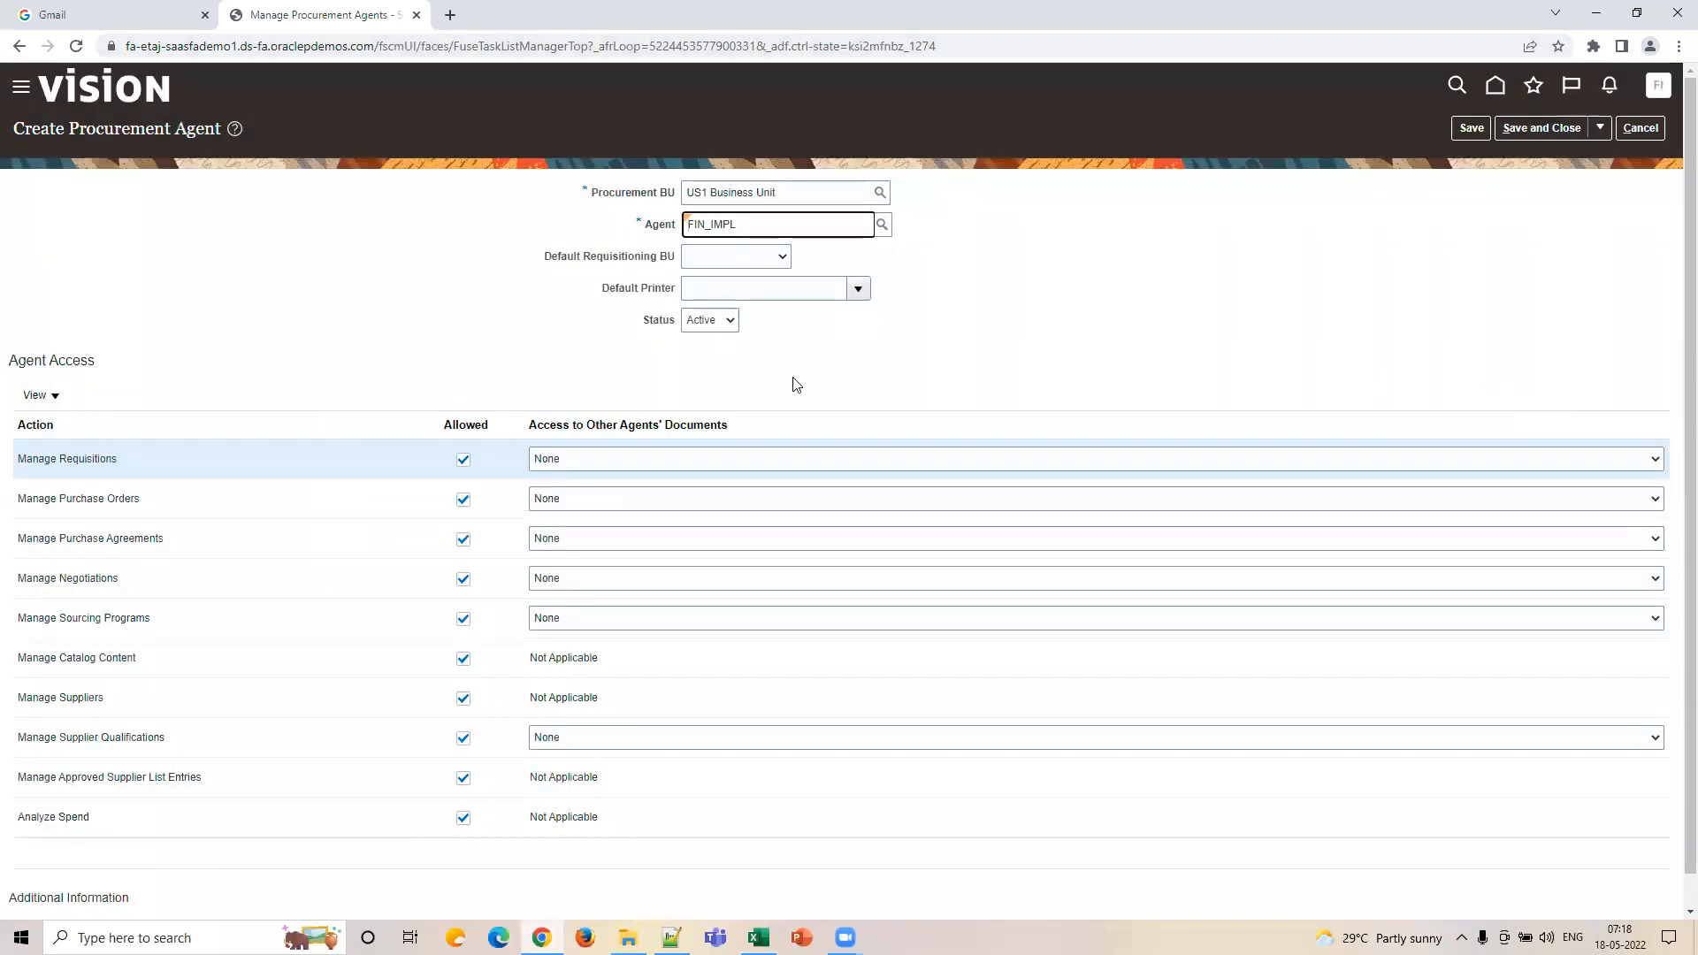
Step: Check the Default Requisitioning BU choices and review the Agent Access actions, including Manage Purchase Orders
{"action": "left_click", "coordinate": [711, 259]}
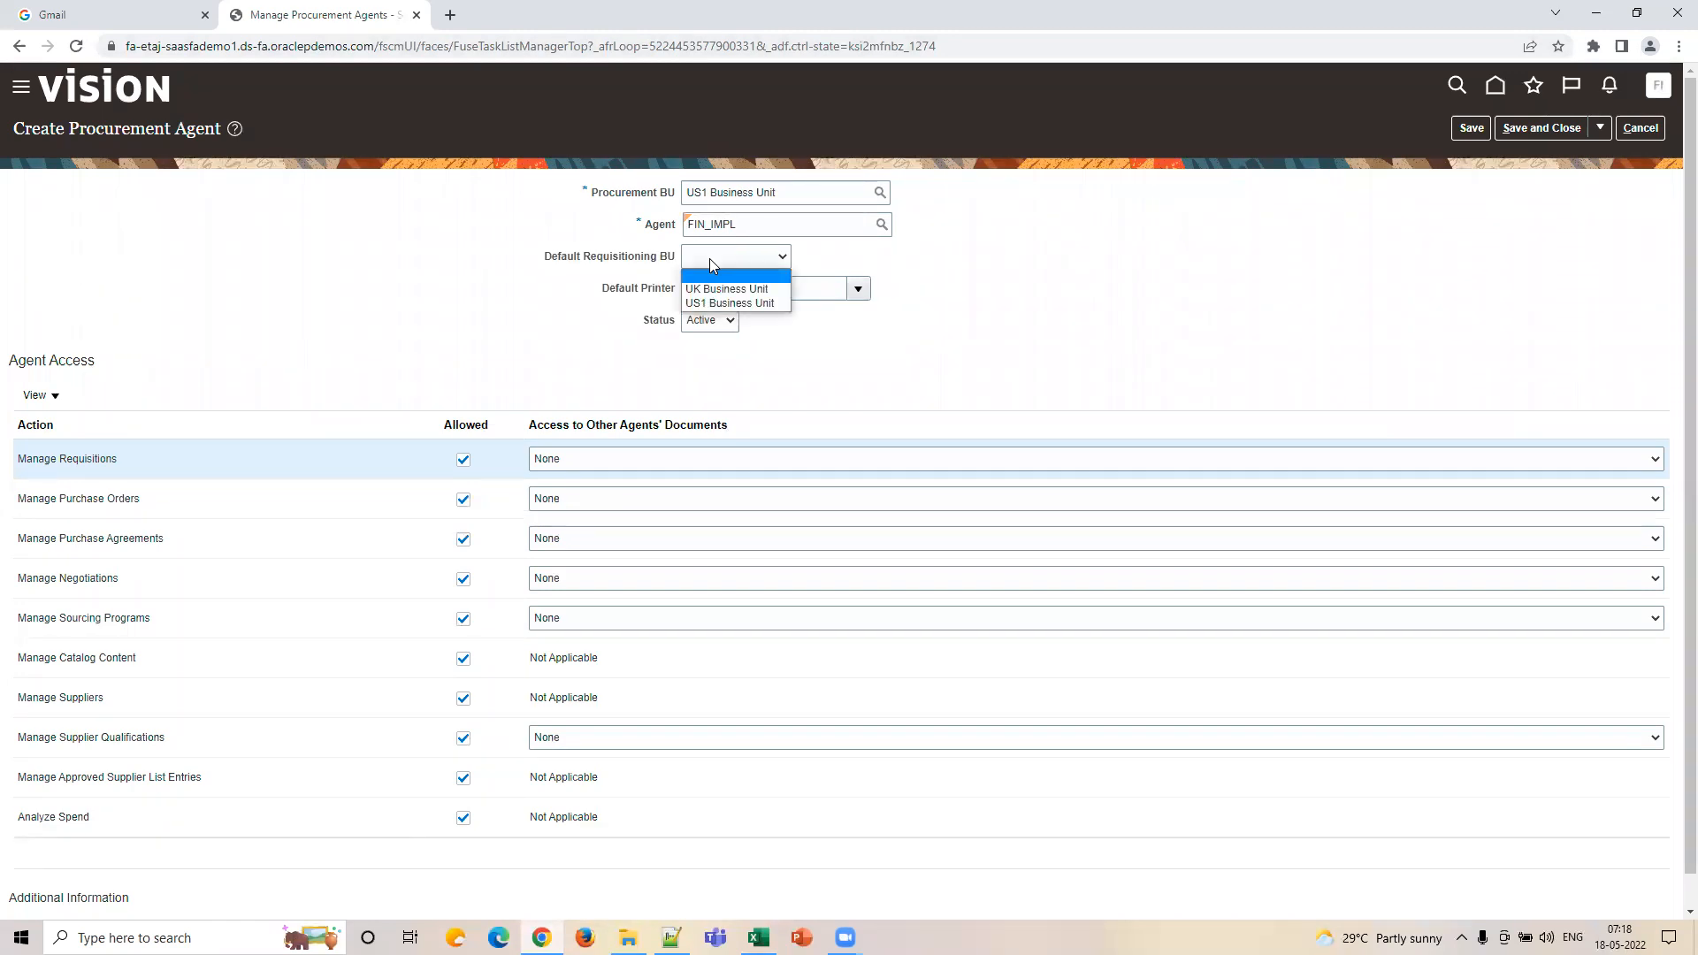
{"action": "left_click", "coordinate": [709, 258]}
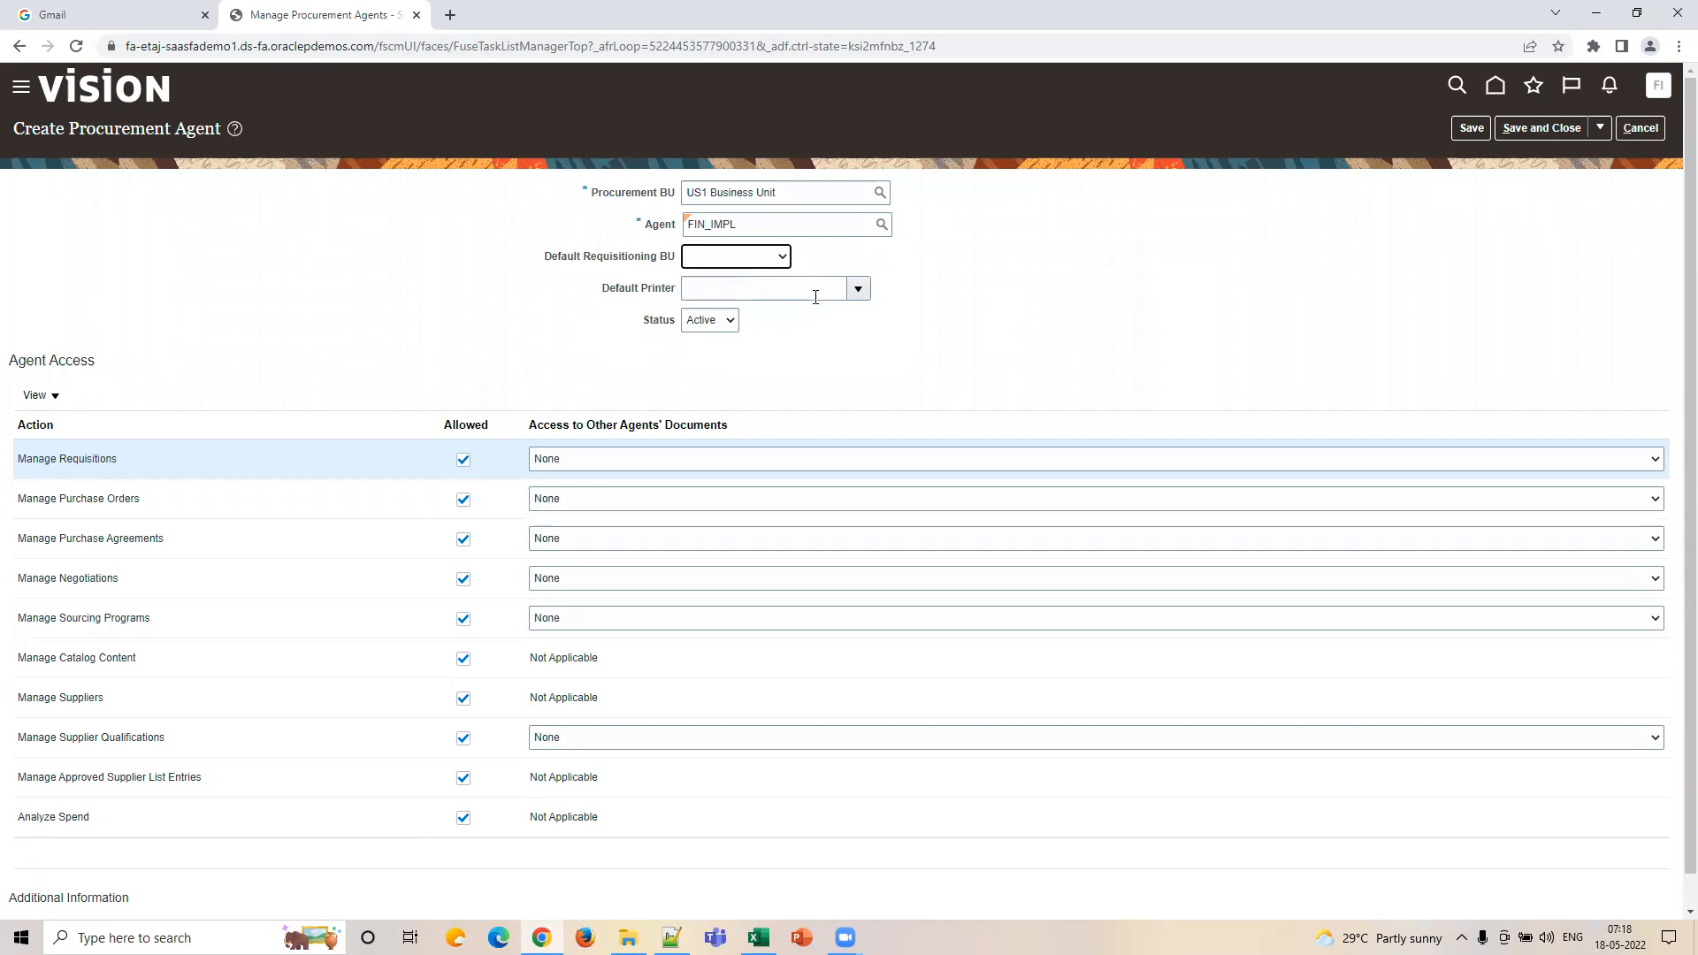
{"action": "left_click", "coordinate": [605, 340]}
{"action": "scroll", "coordinate": [499, 400], "scroll_direction": "down", "scroll_amount": 1}
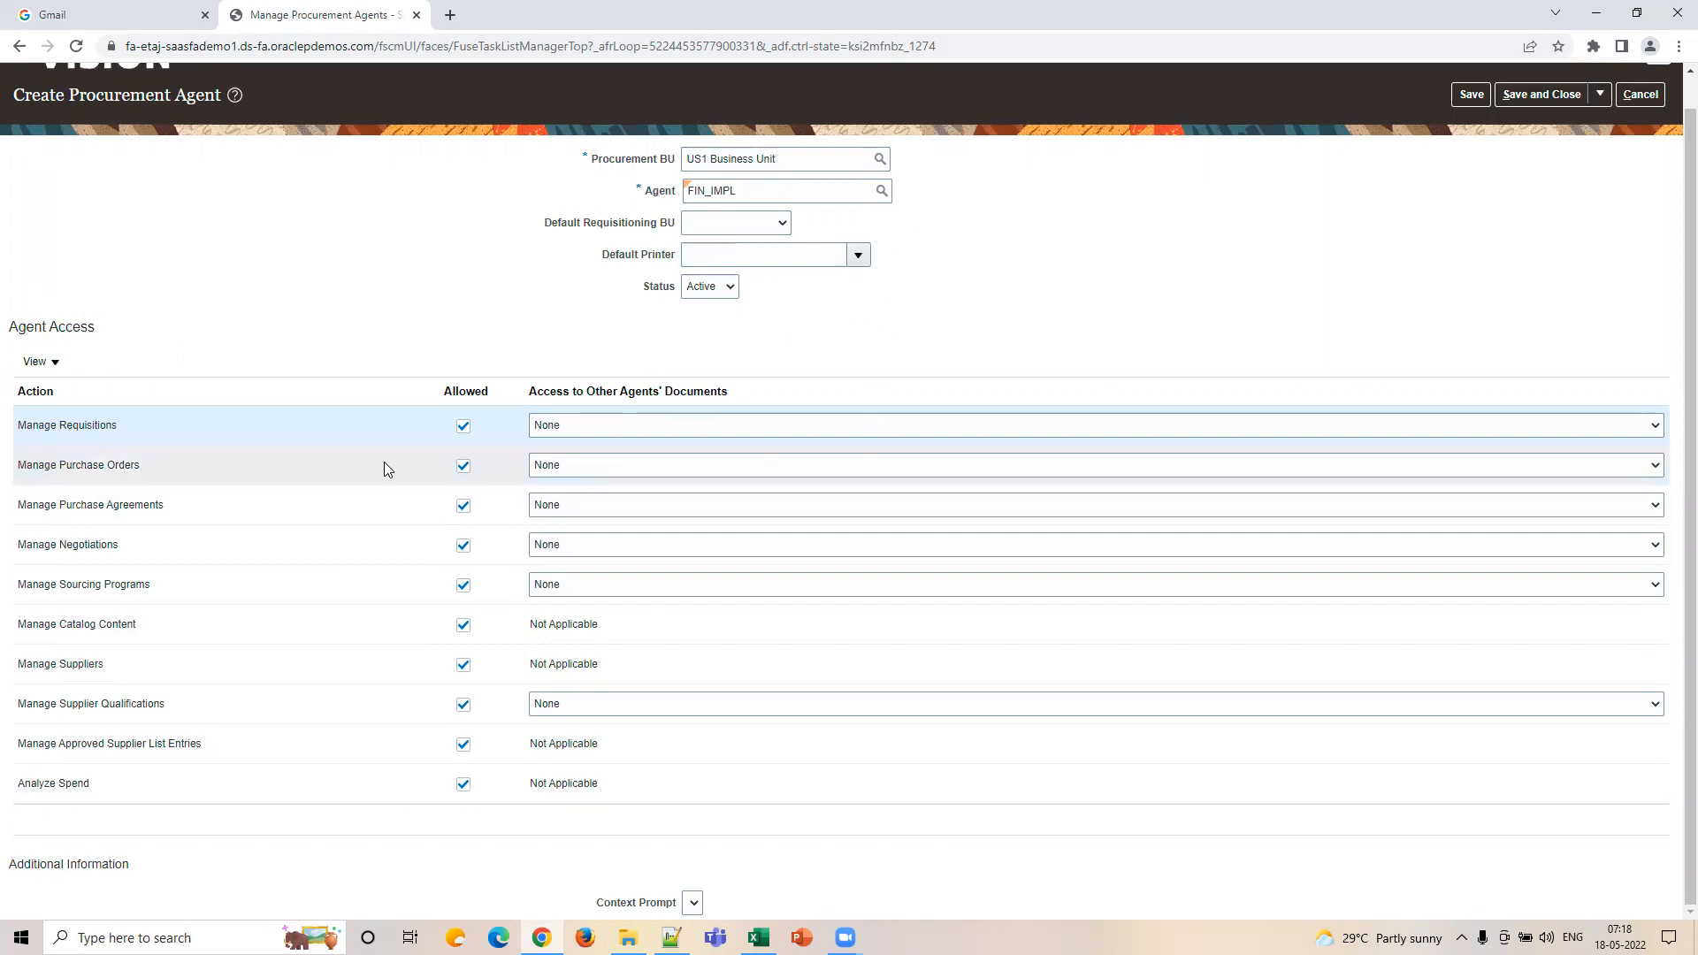
{"action": "left_click", "coordinate": [325, 464]}
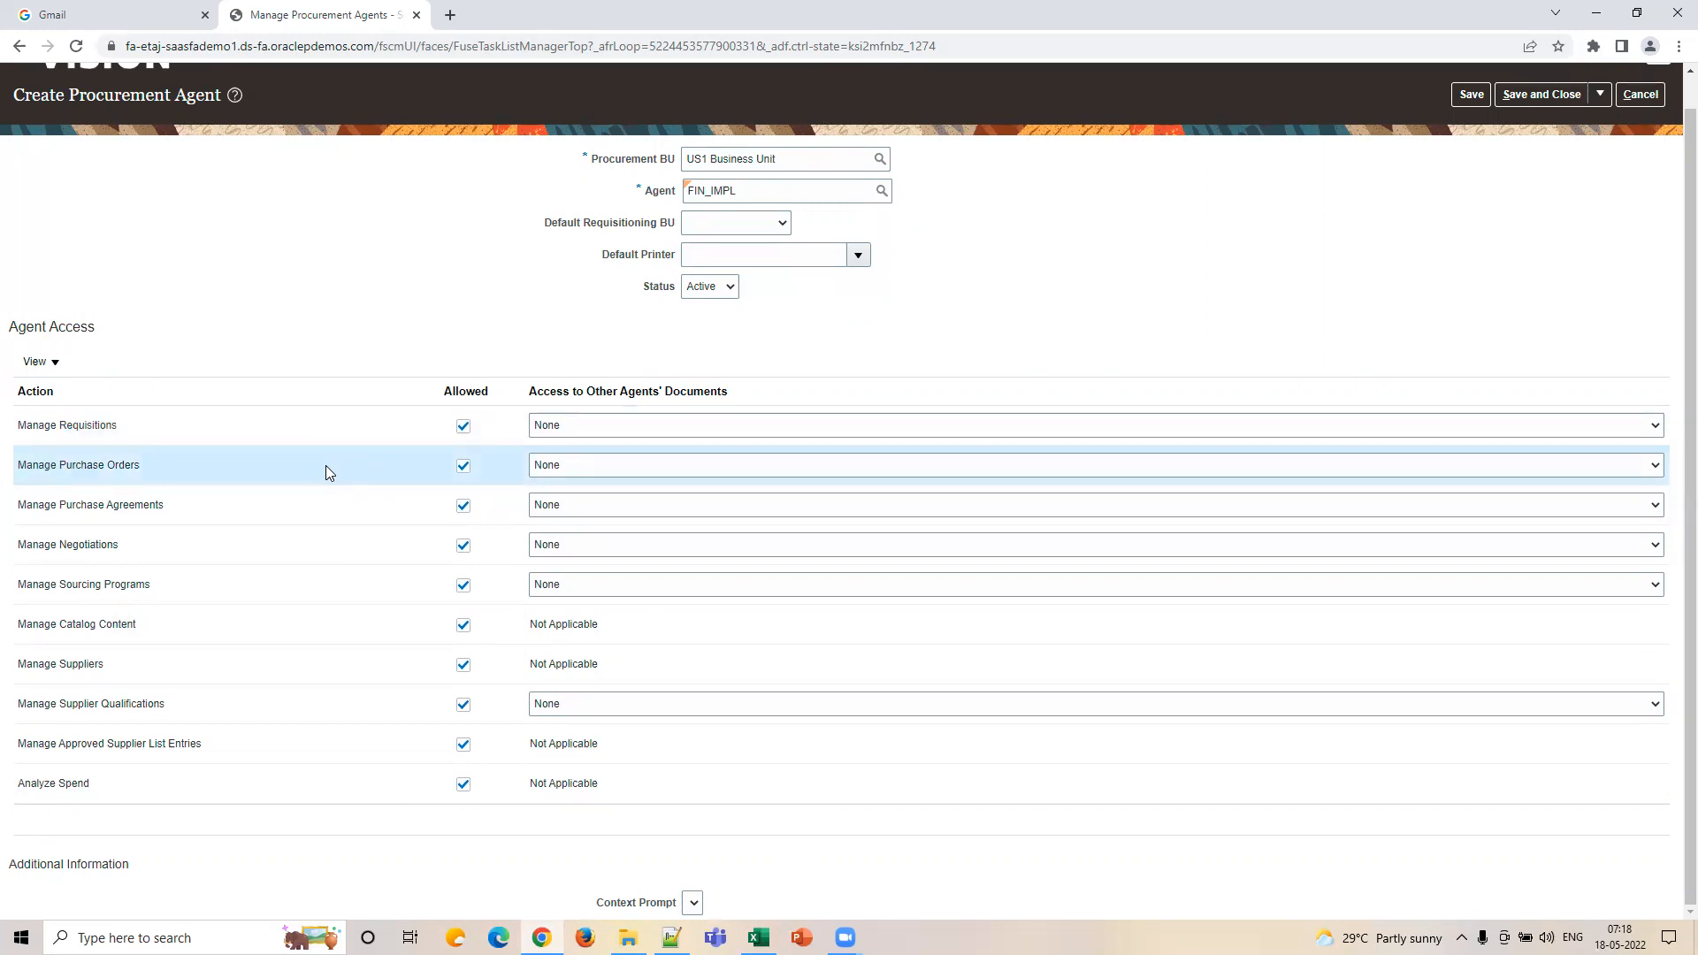
{"action": "scroll", "coordinate": [1025, 327], "scroll_direction": "up", "scroll_amount": 1}
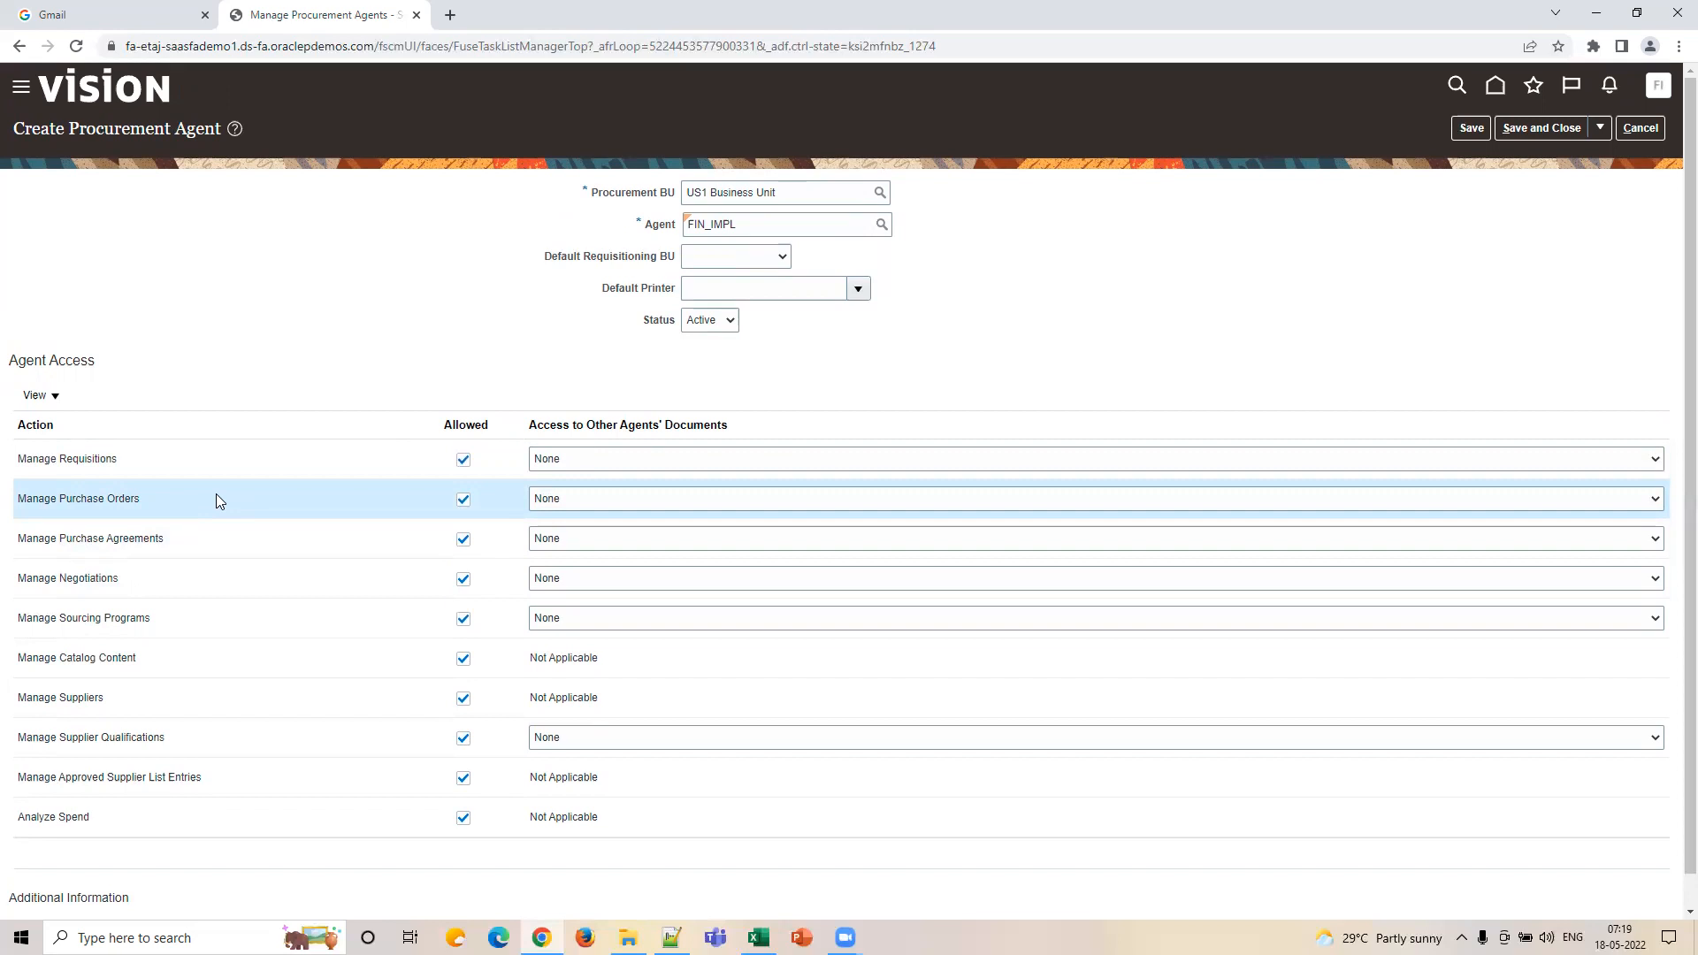
Step: Examine the levels of access to other agents' documents offered for Manage Purchase Orders, leaving None selected
{"action": "left_click", "coordinate": [631, 499]}
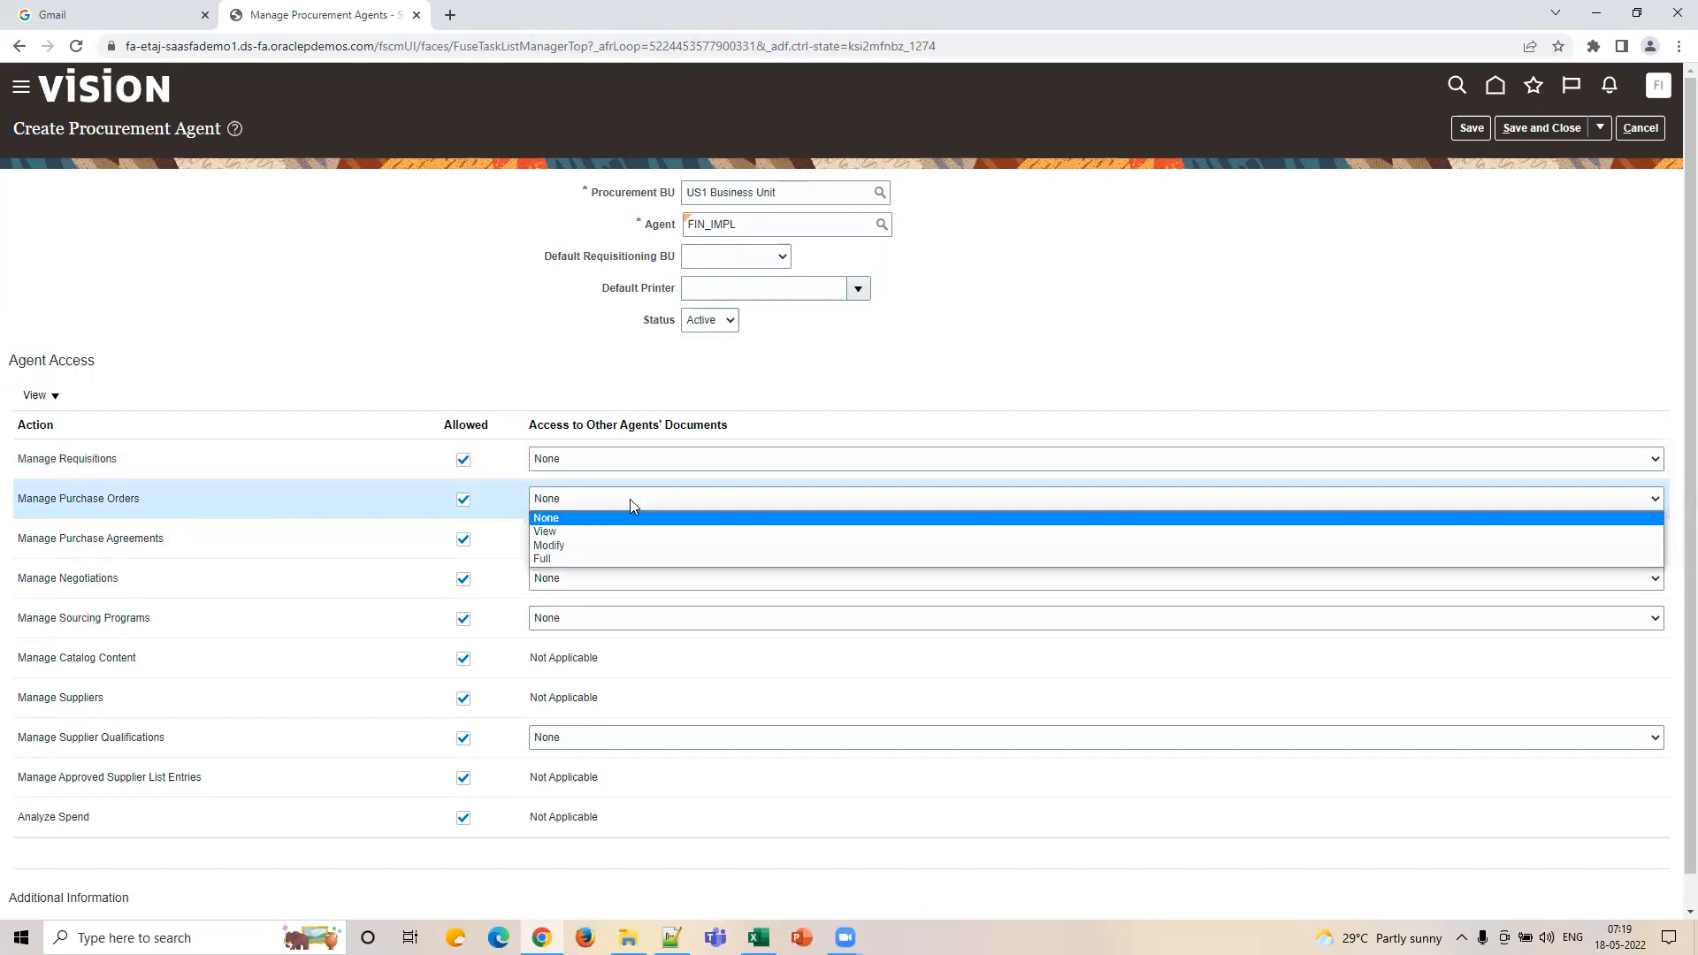
{"action": "left_click", "coordinate": [570, 523]}
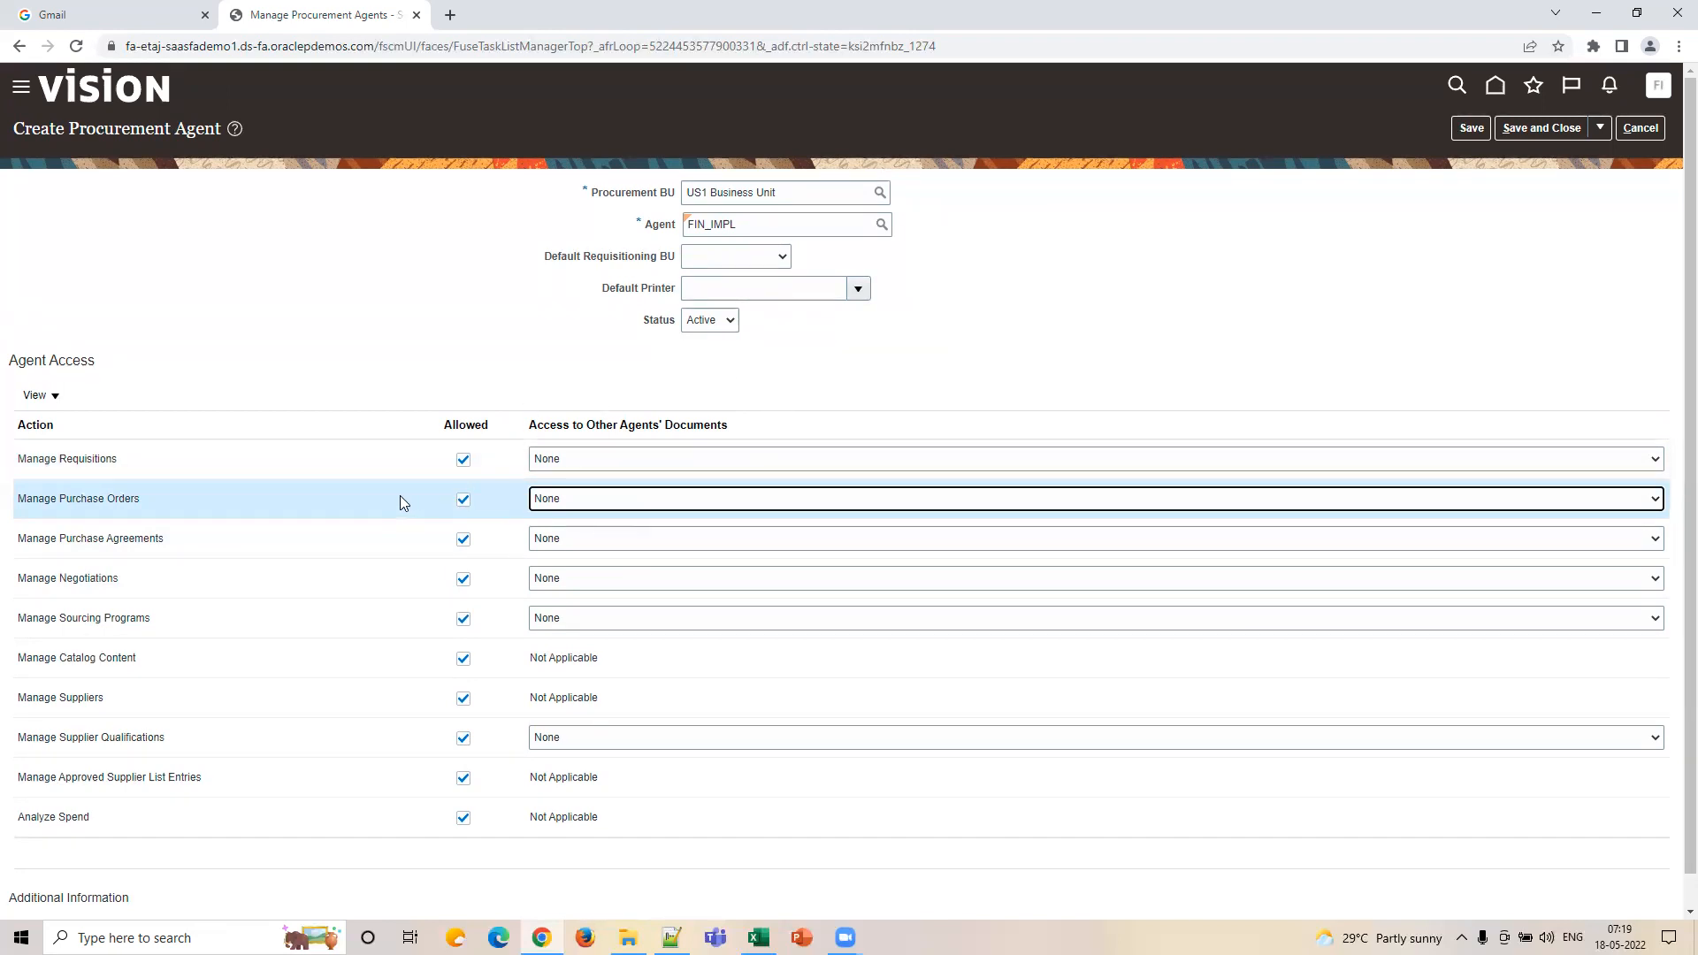
{"action": "left_click", "coordinate": [616, 498]}
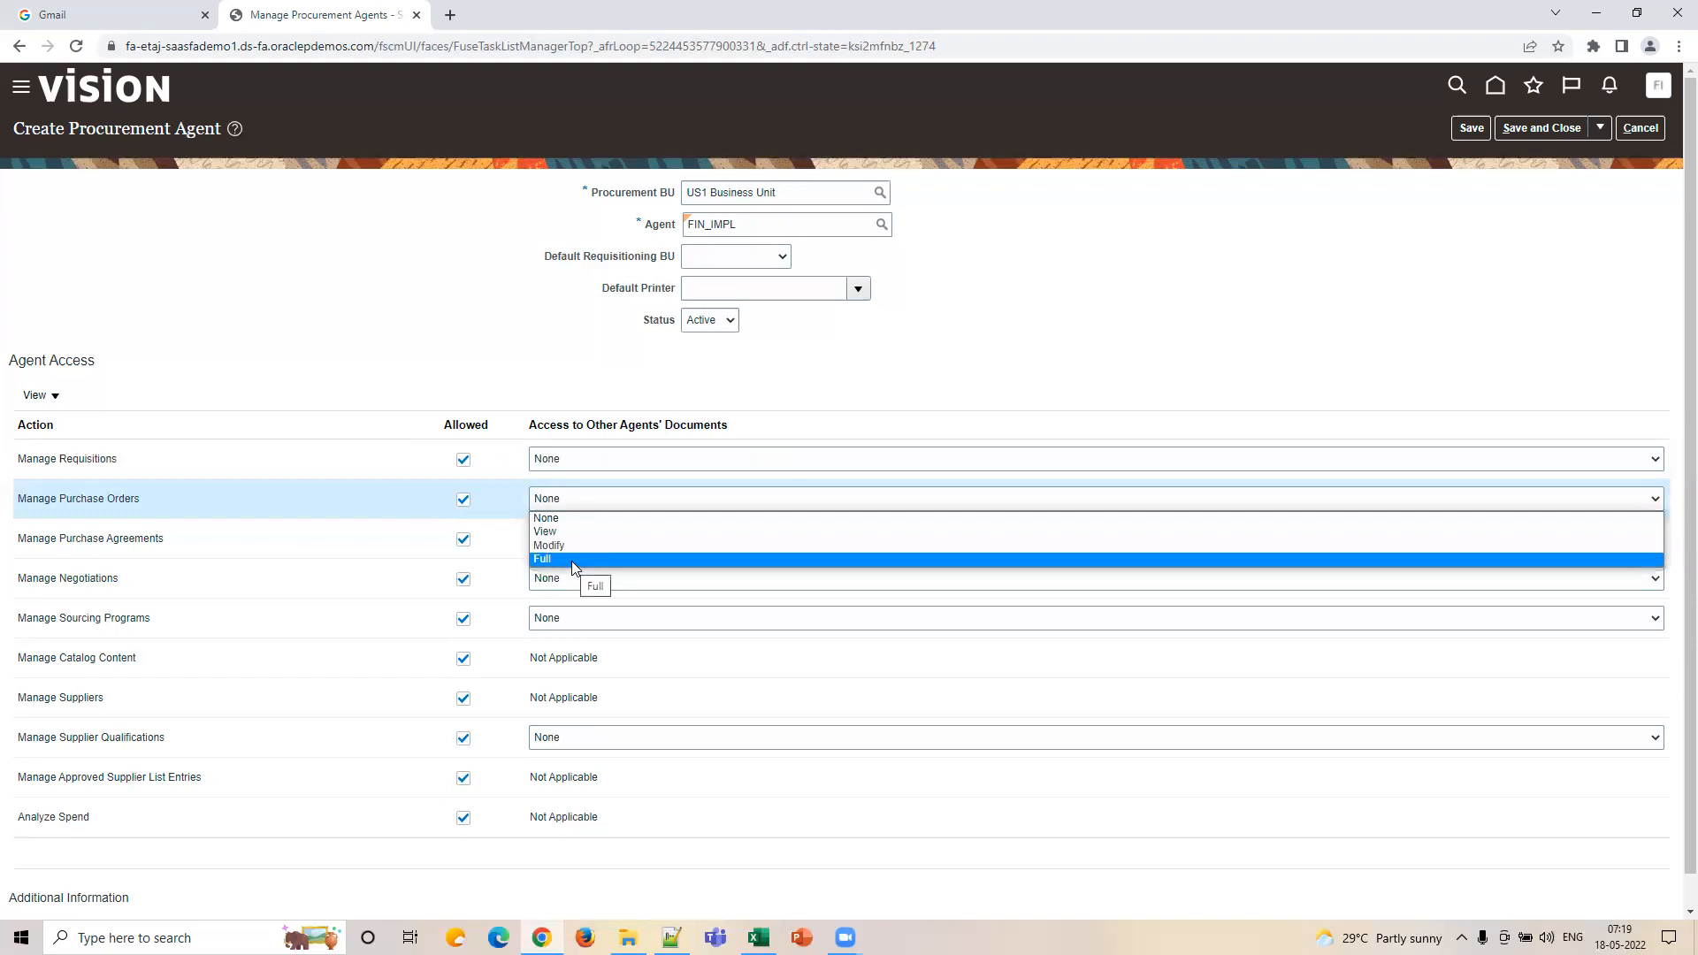
{"action": "left_click", "coordinate": [311, 513]}
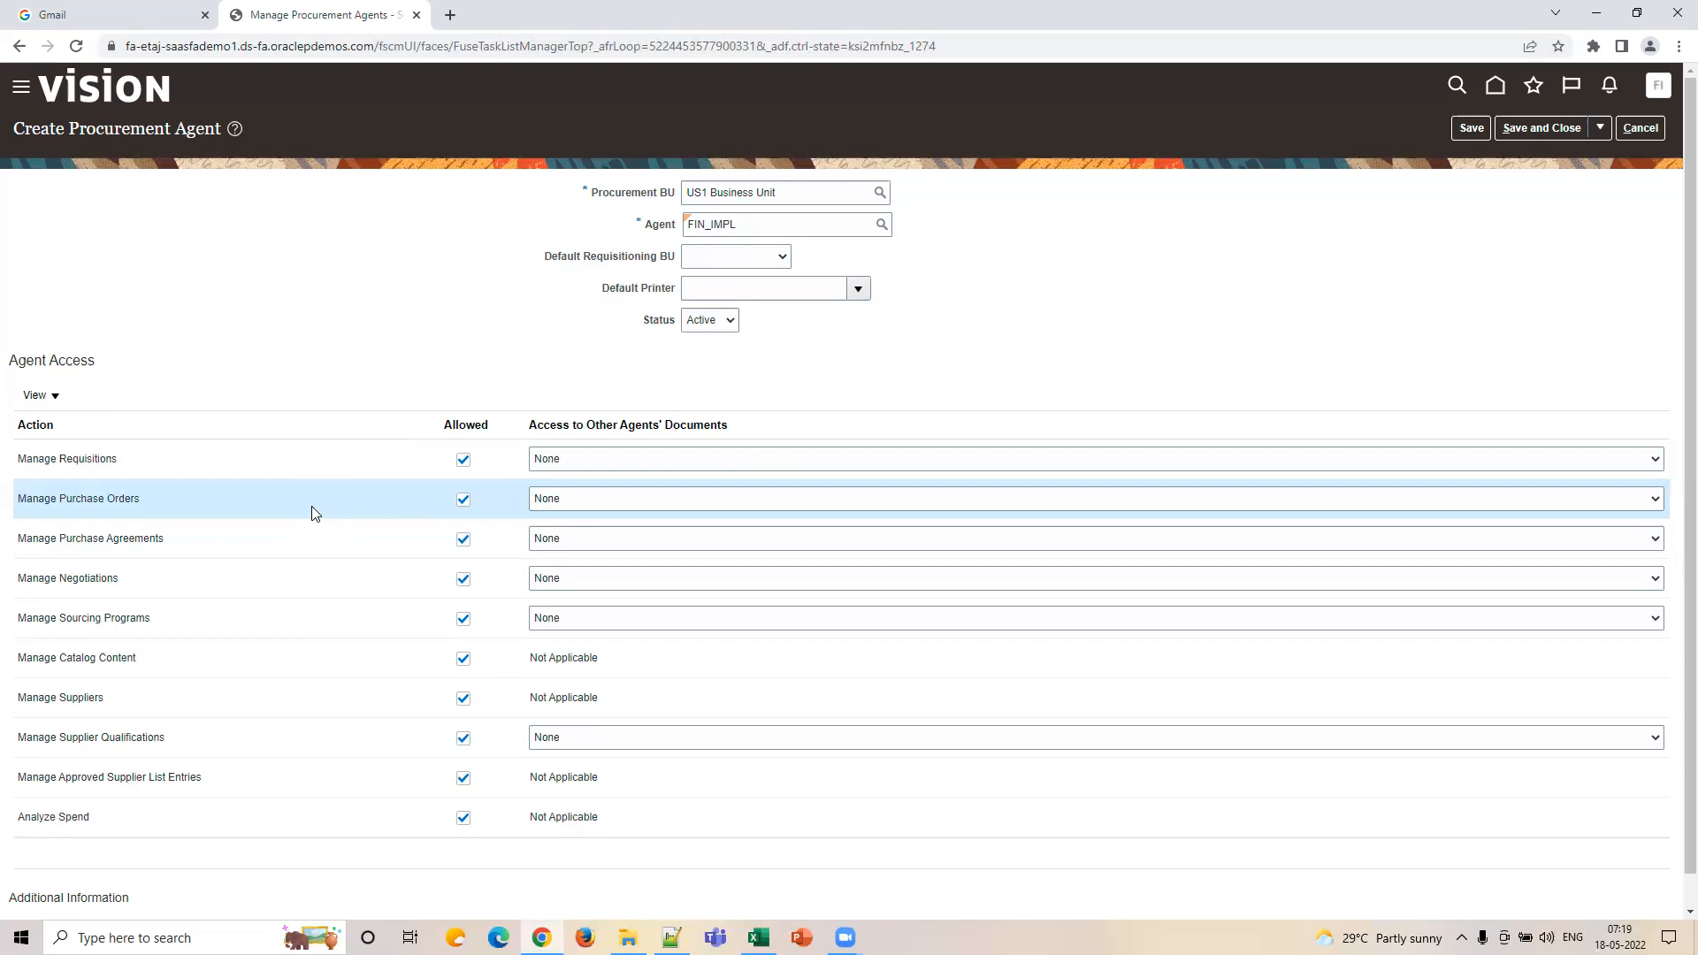
{"action": "left_click", "coordinate": [568, 500]}
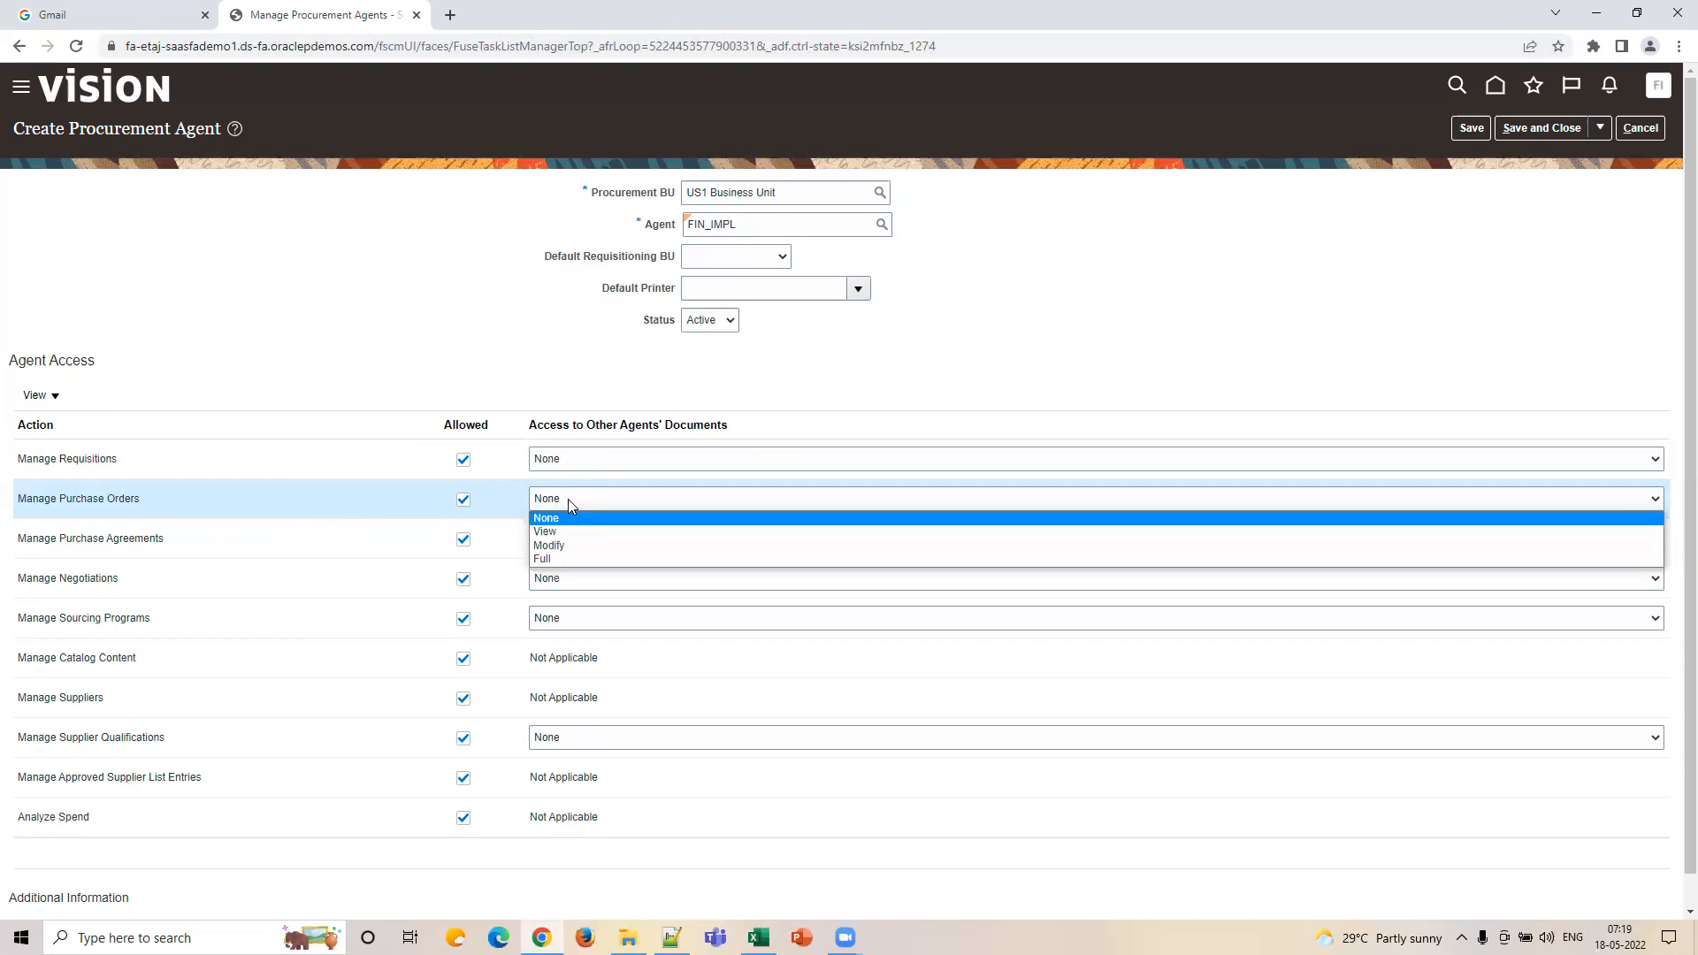
{"action": "left_click", "coordinate": [382, 546]}
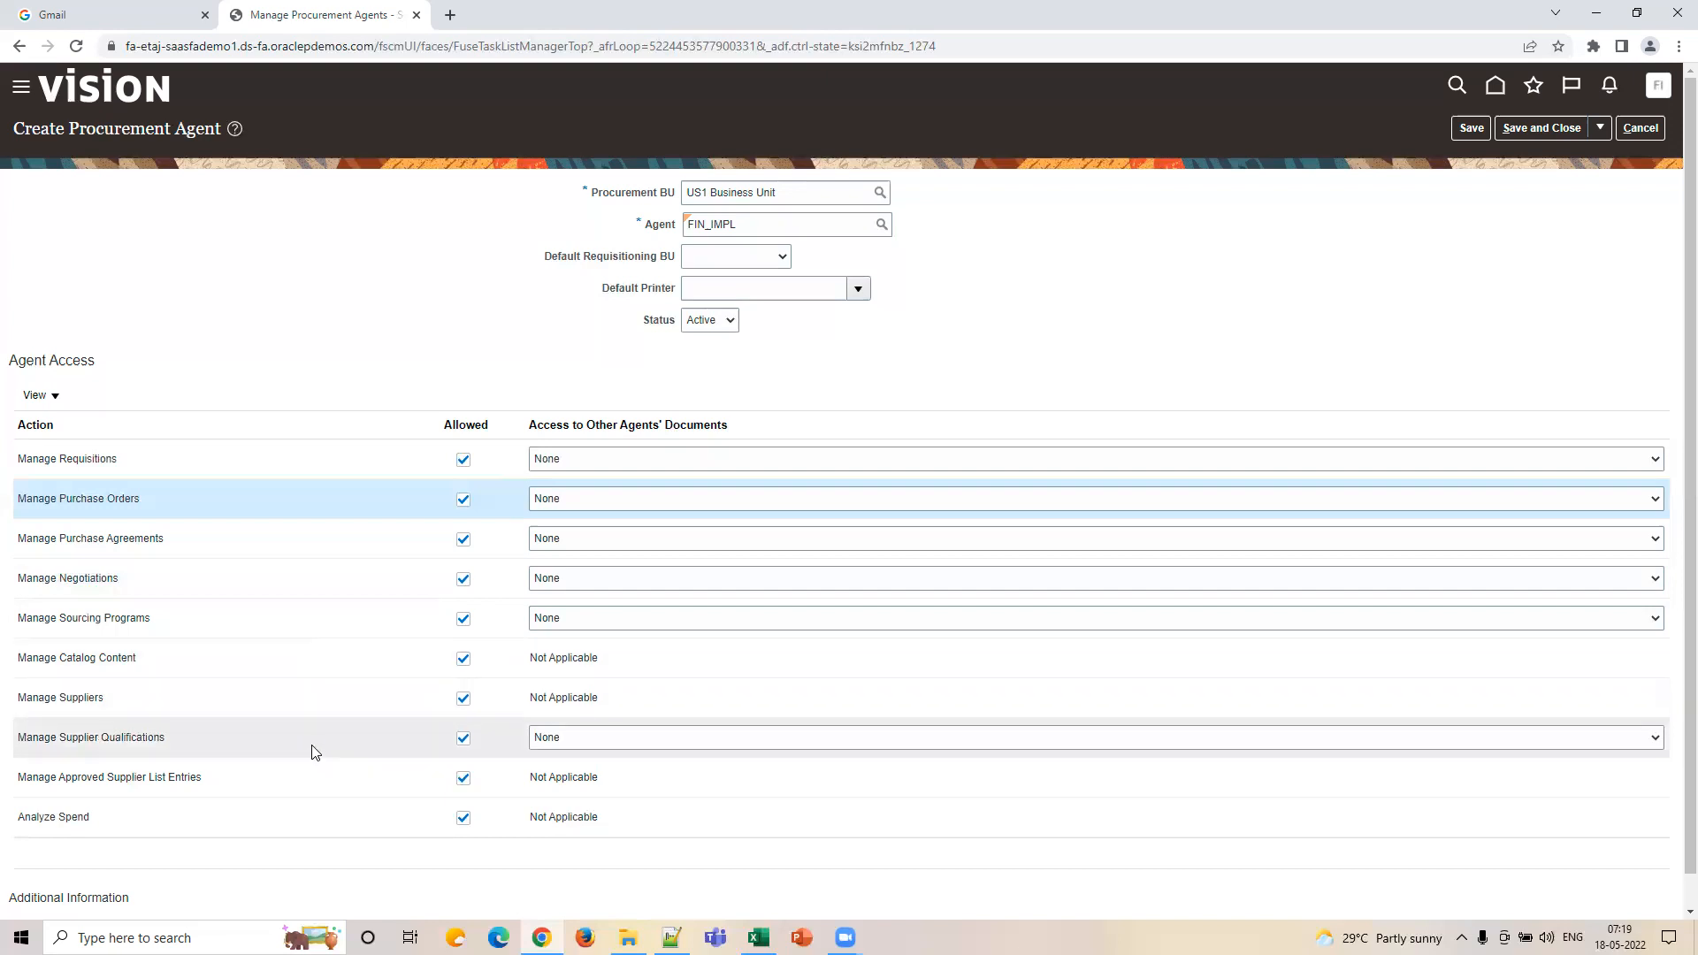
Step: Save and close the new procurement agent and acknowledge the confirmation
{"action": "scroll", "coordinate": [315, 818], "scroll_direction": "down", "scroll_amount": 1}
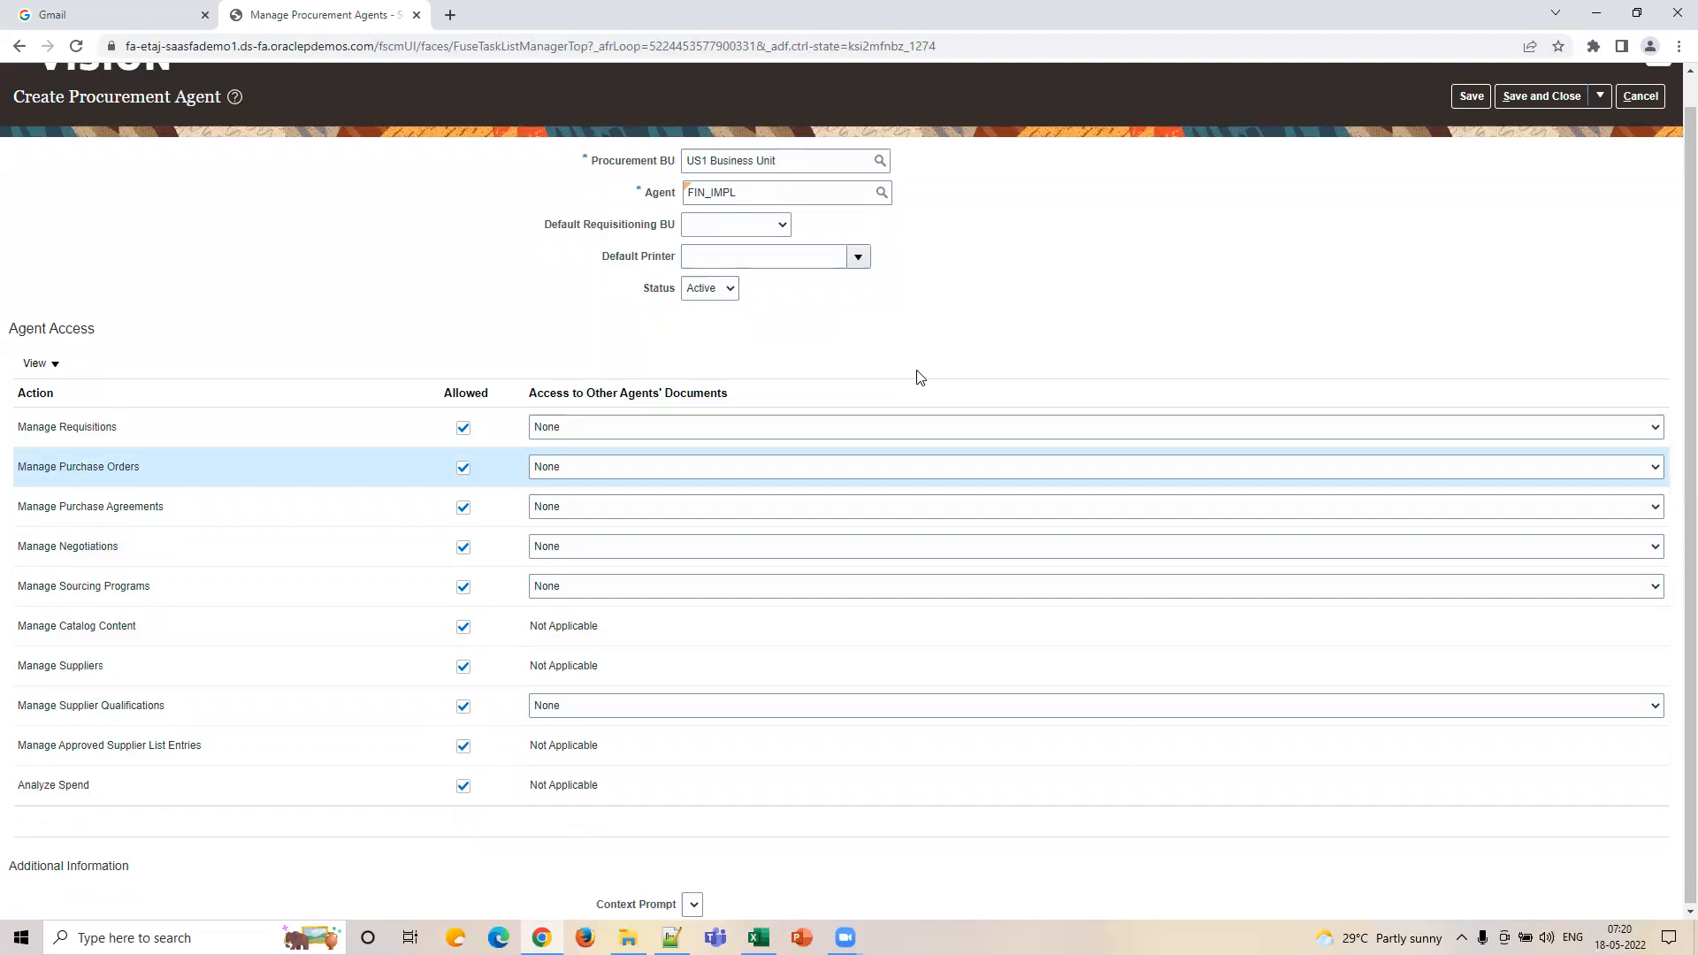
{"action": "scroll", "coordinate": [919, 378], "scroll_direction": "up", "scroll_amount": 1}
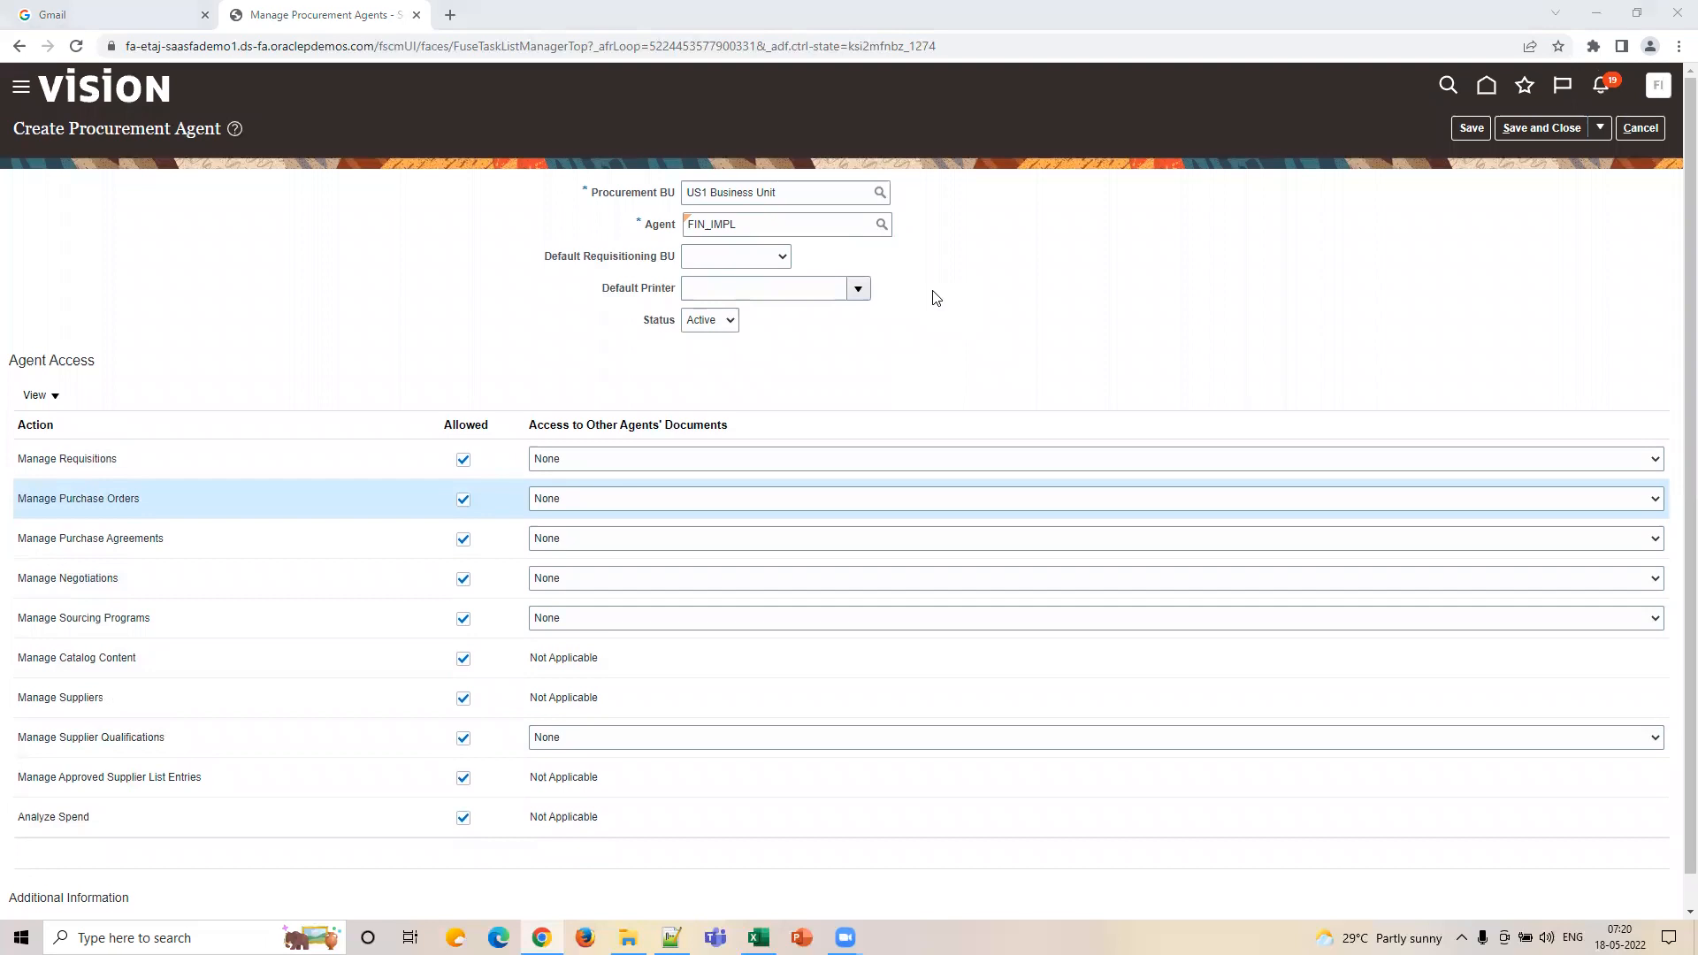
{"action": "left_click", "coordinate": [1521, 134]}
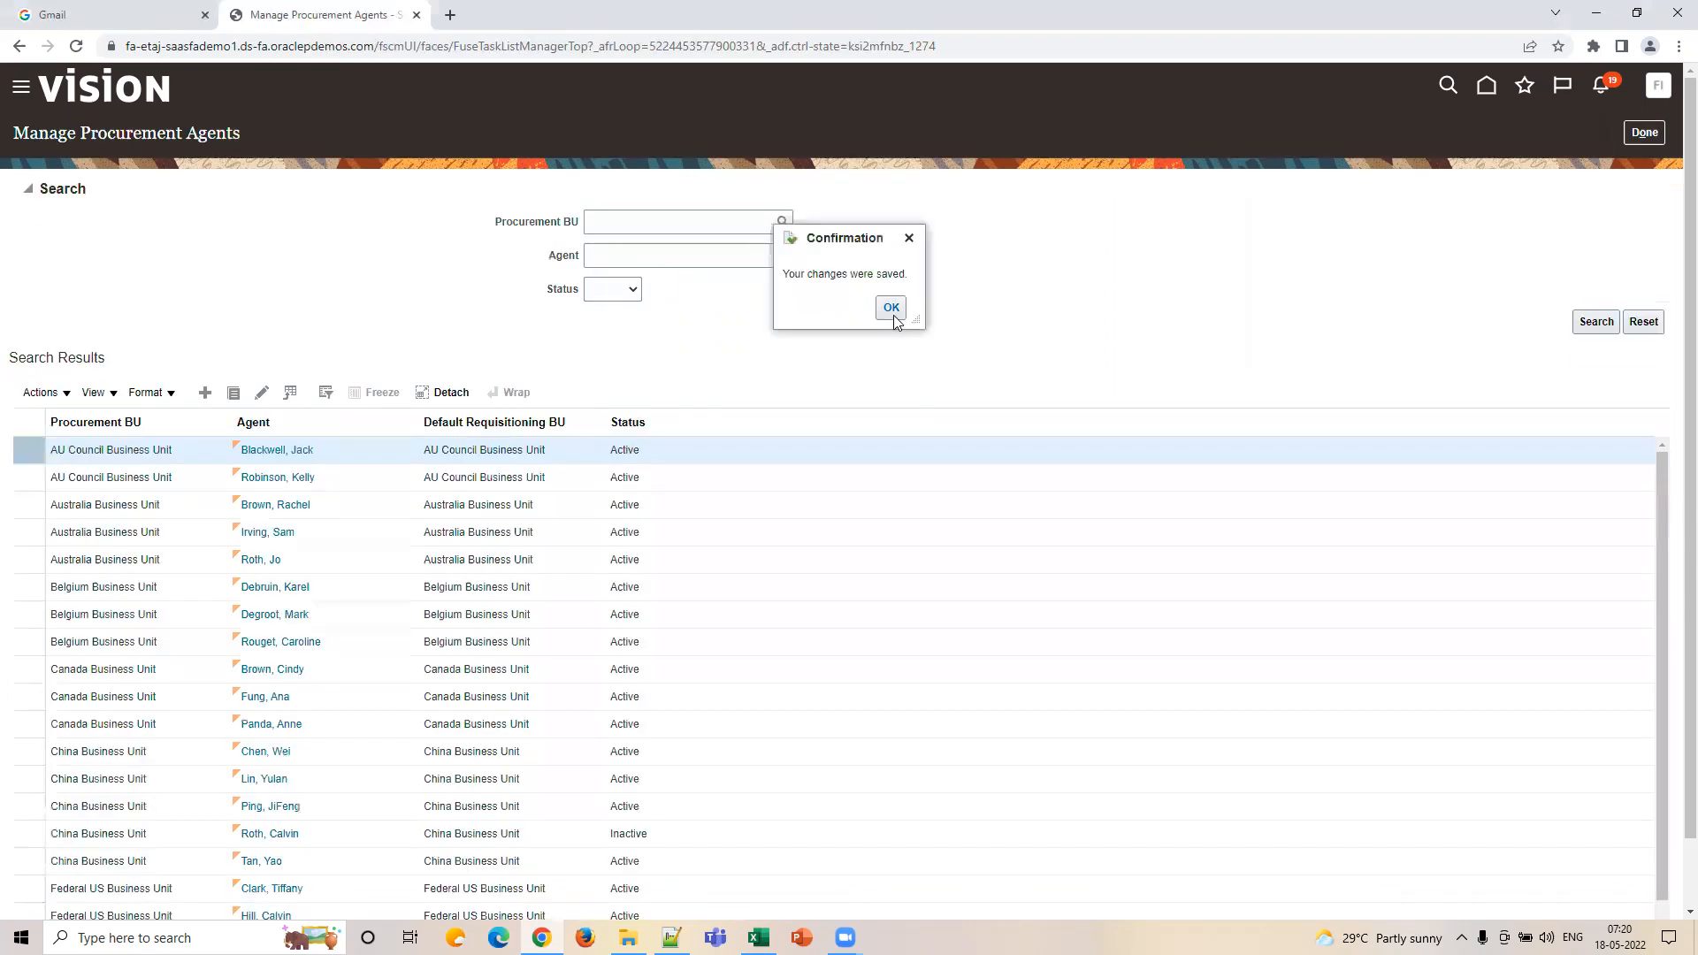
{"action": "left_click", "coordinate": [891, 309]}
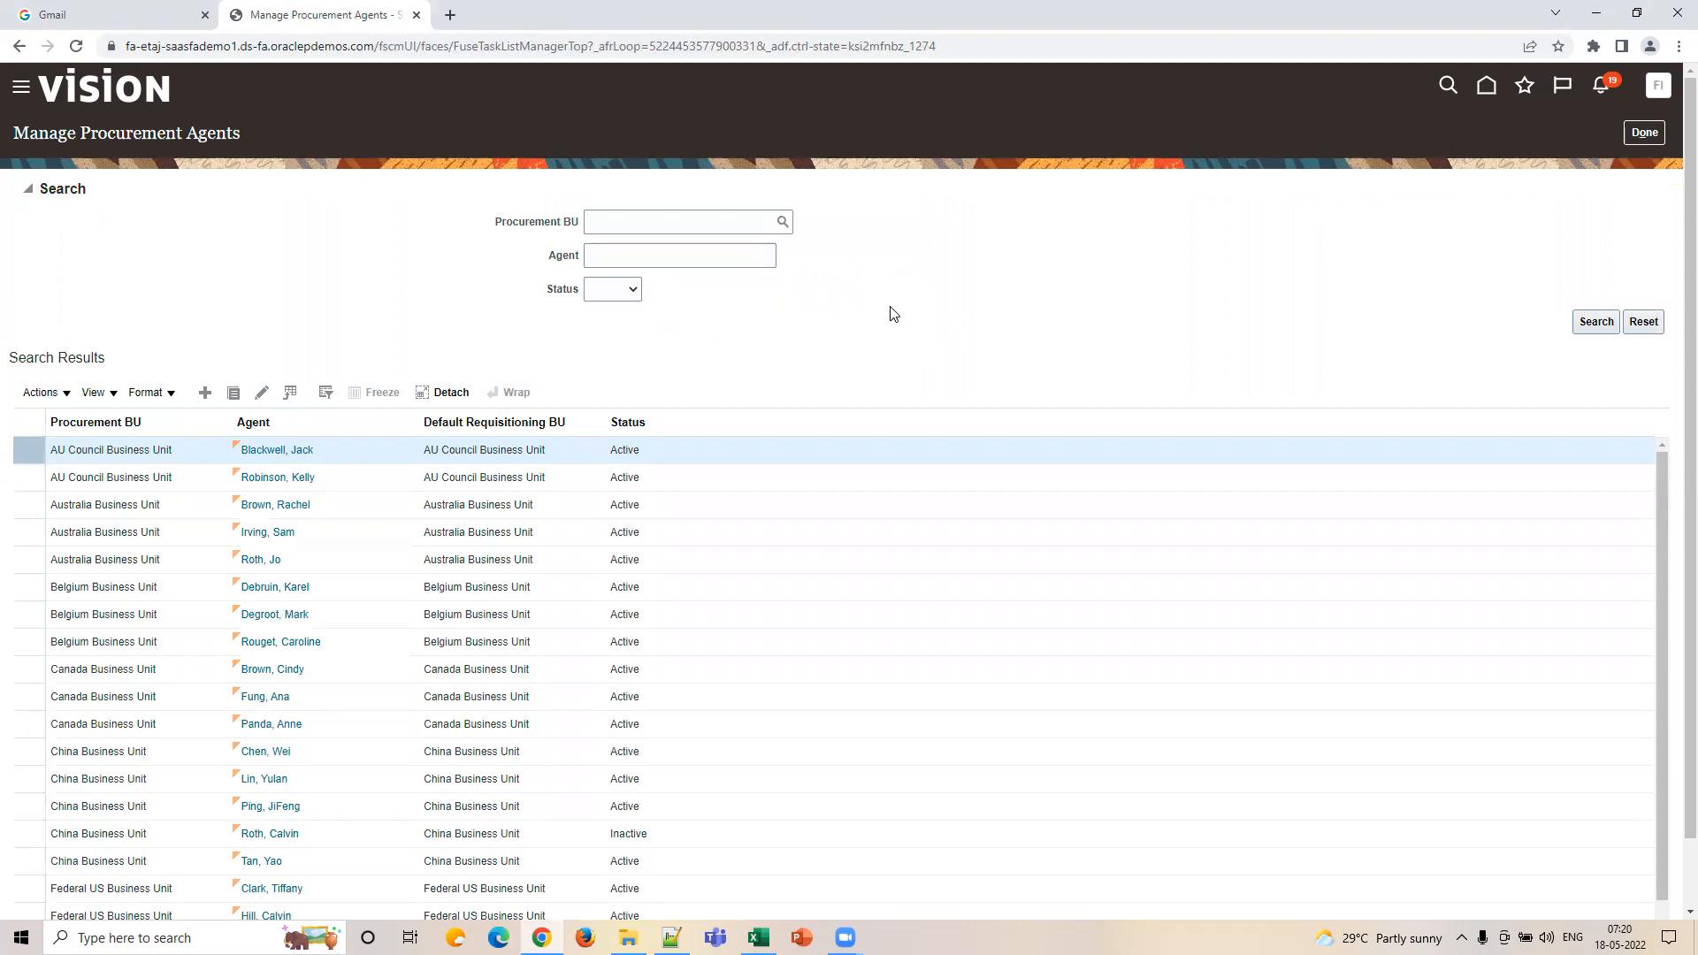
Step: Finish Manage Procurement Agents and switch to the Excel setups list to locate the third AP setup, Manage Common Options for Payables and Procurement
{"action": "left_click", "coordinate": [1643, 133]}
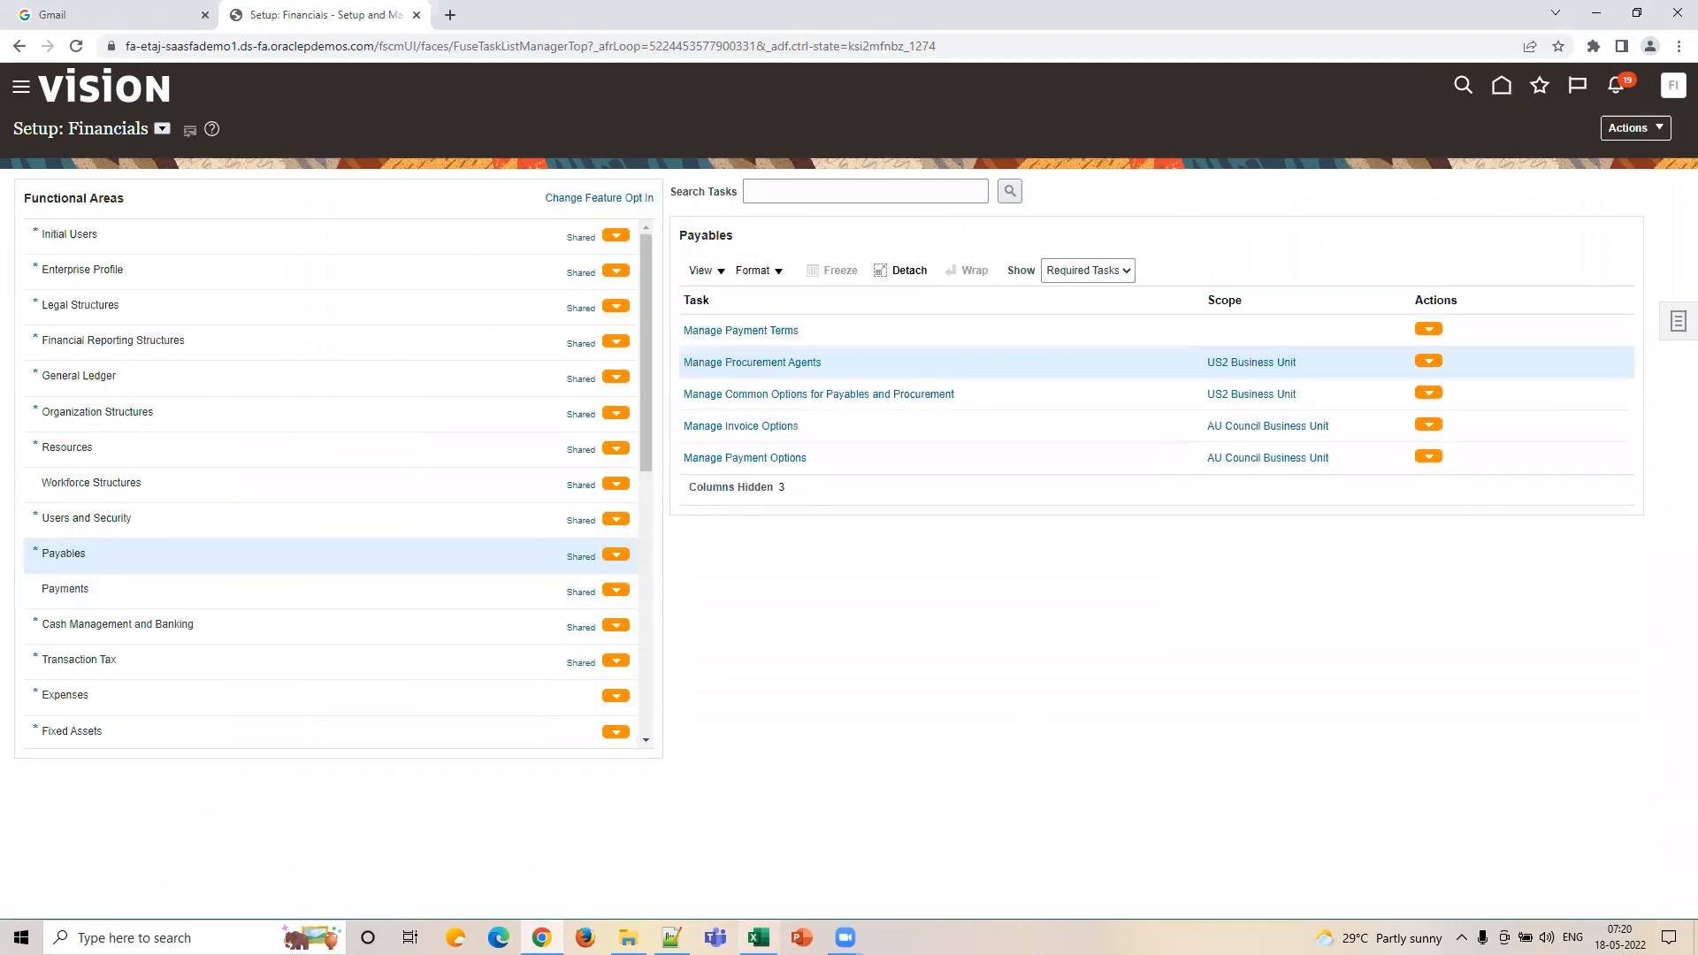
{"action": "left_click", "coordinate": [758, 937]}
{"action": "left_click", "coordinate": [1269, 311]}
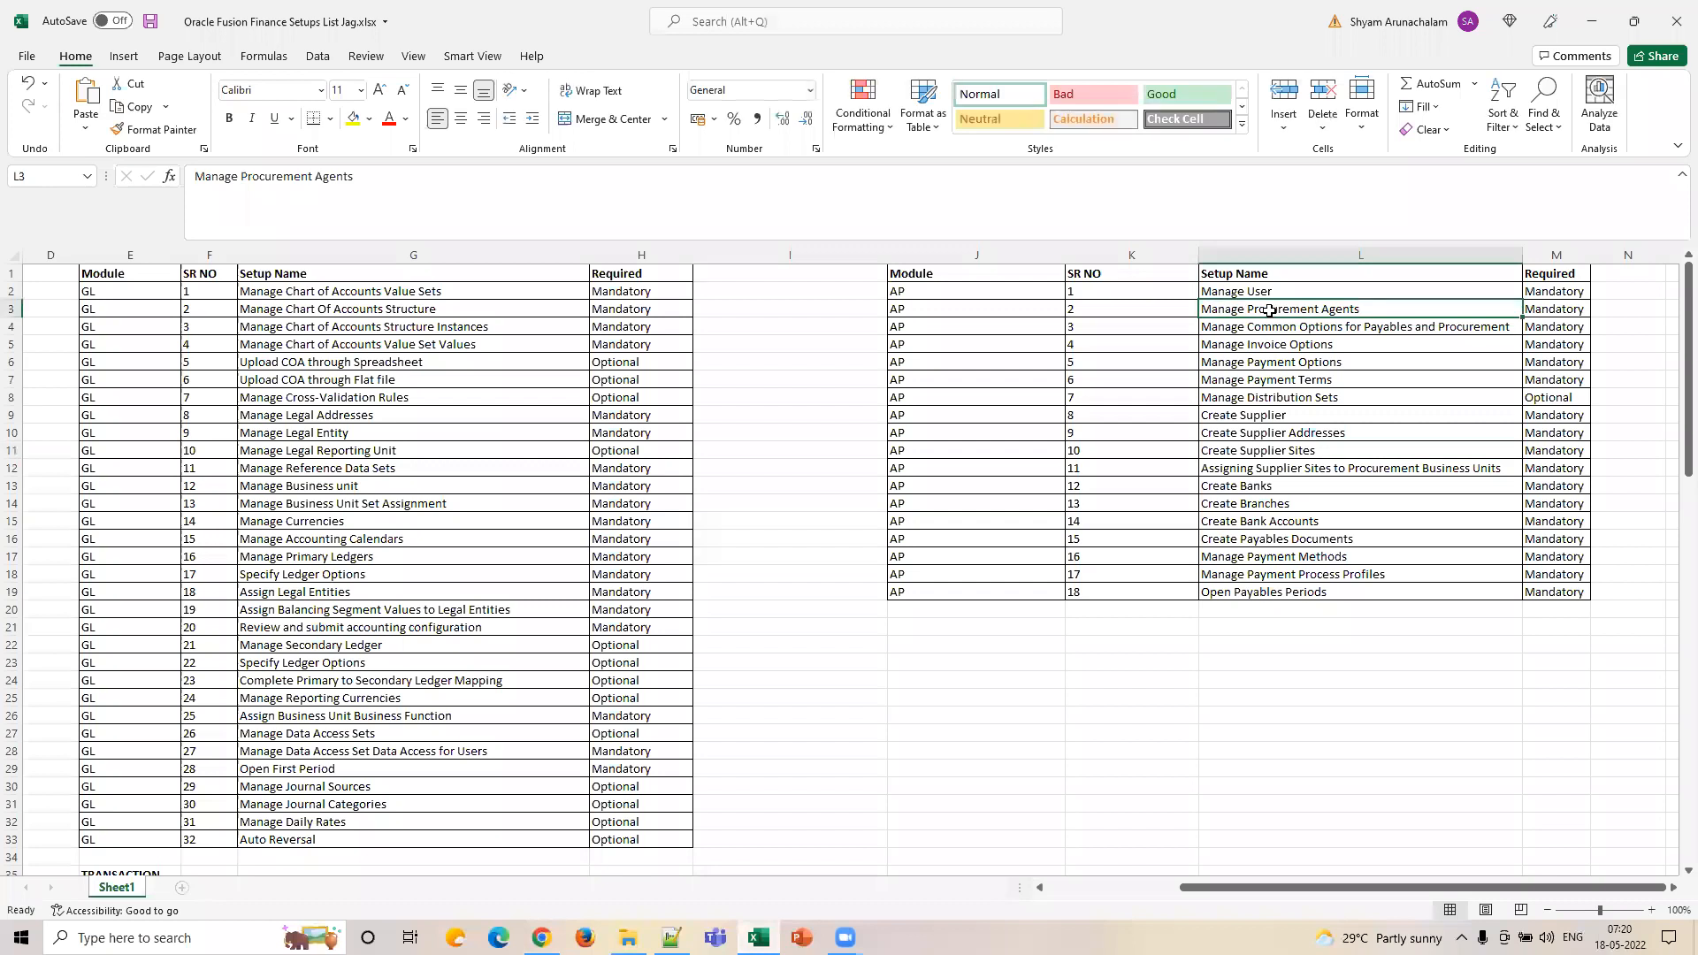
{"action": "left_click", "coordinate": [1235, 340]}
{"action": "left_click", "coordinate": [1234, 326]}
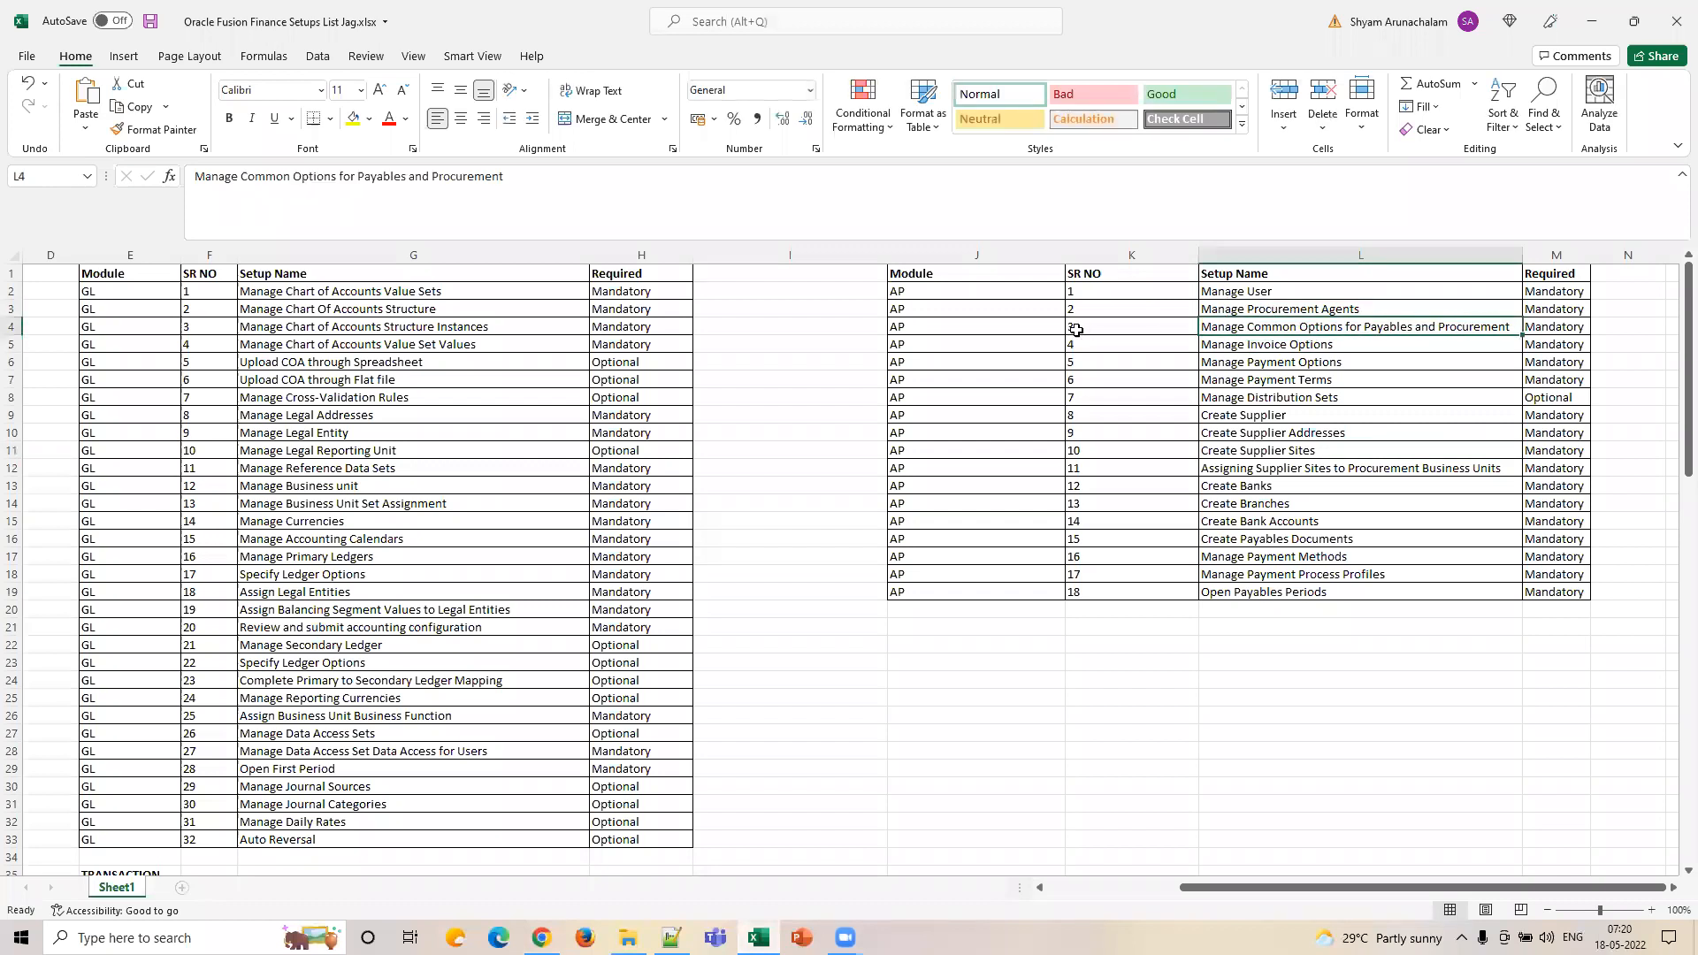
{"action": "left_click_drag", "start_coordinate": [1017, 329], "coordinate": [1382, 327]}
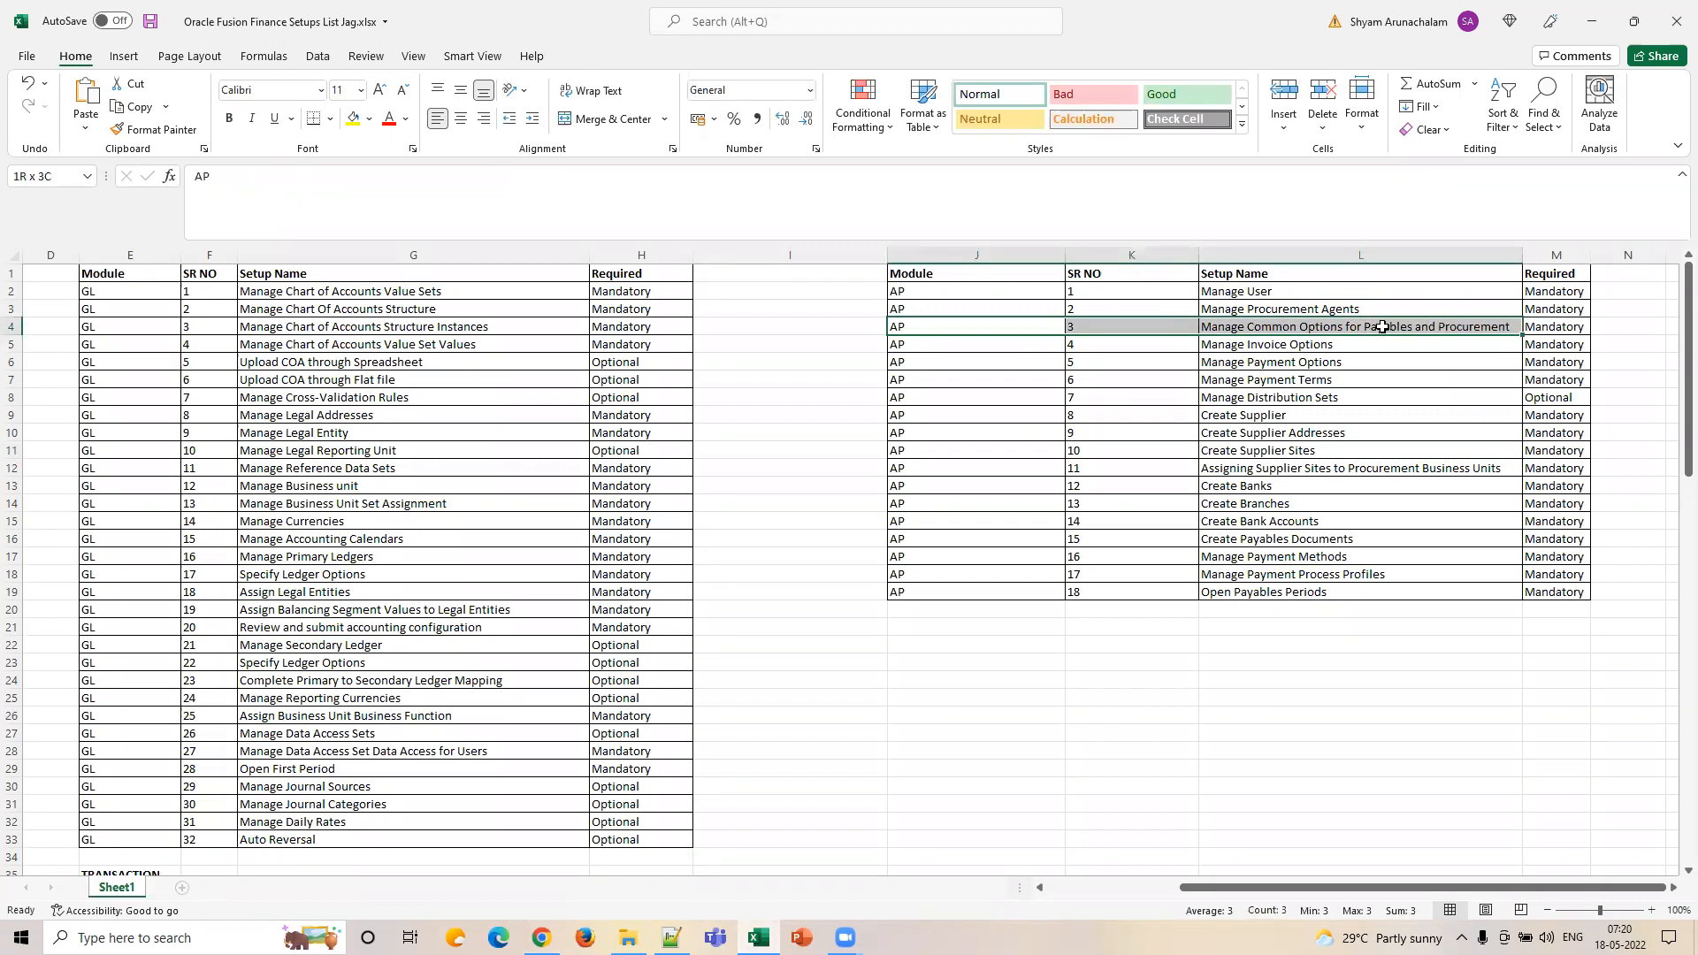
Step: Back in Chrome, open Manage Common Options for Payables and Procurement with US1 Business Unit as its scope
{"action": "left_click", "coordinate": [541, 937]}
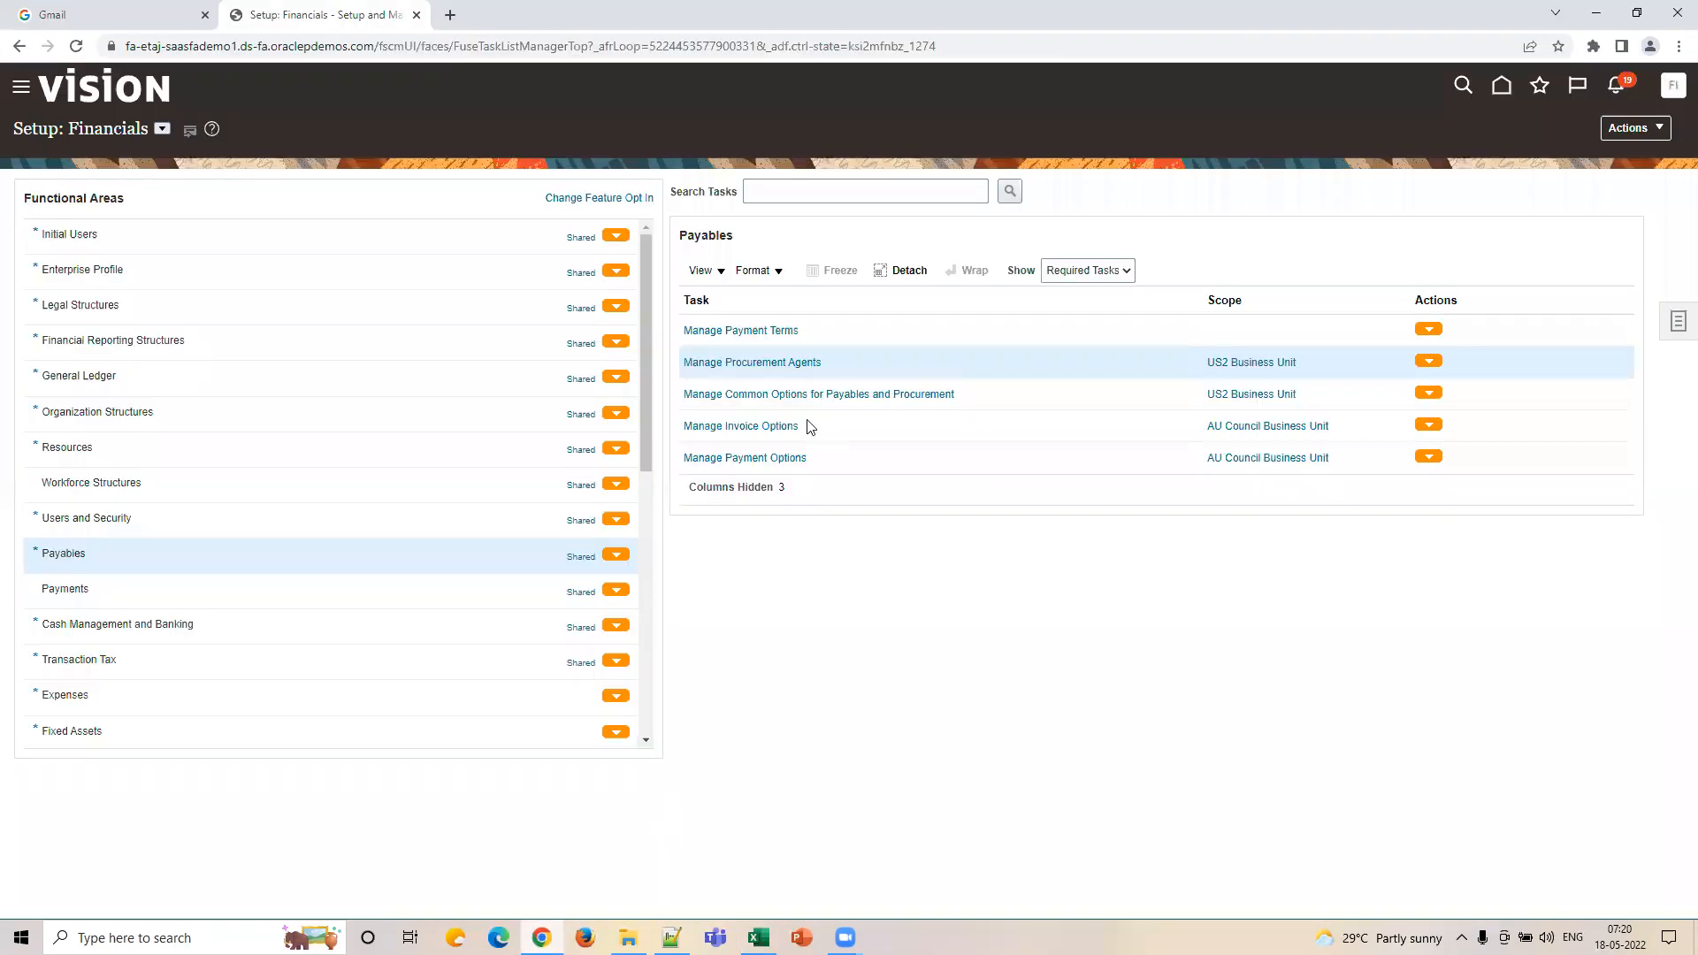
{"action": "left_click", "coordinate": [1088, 393]}
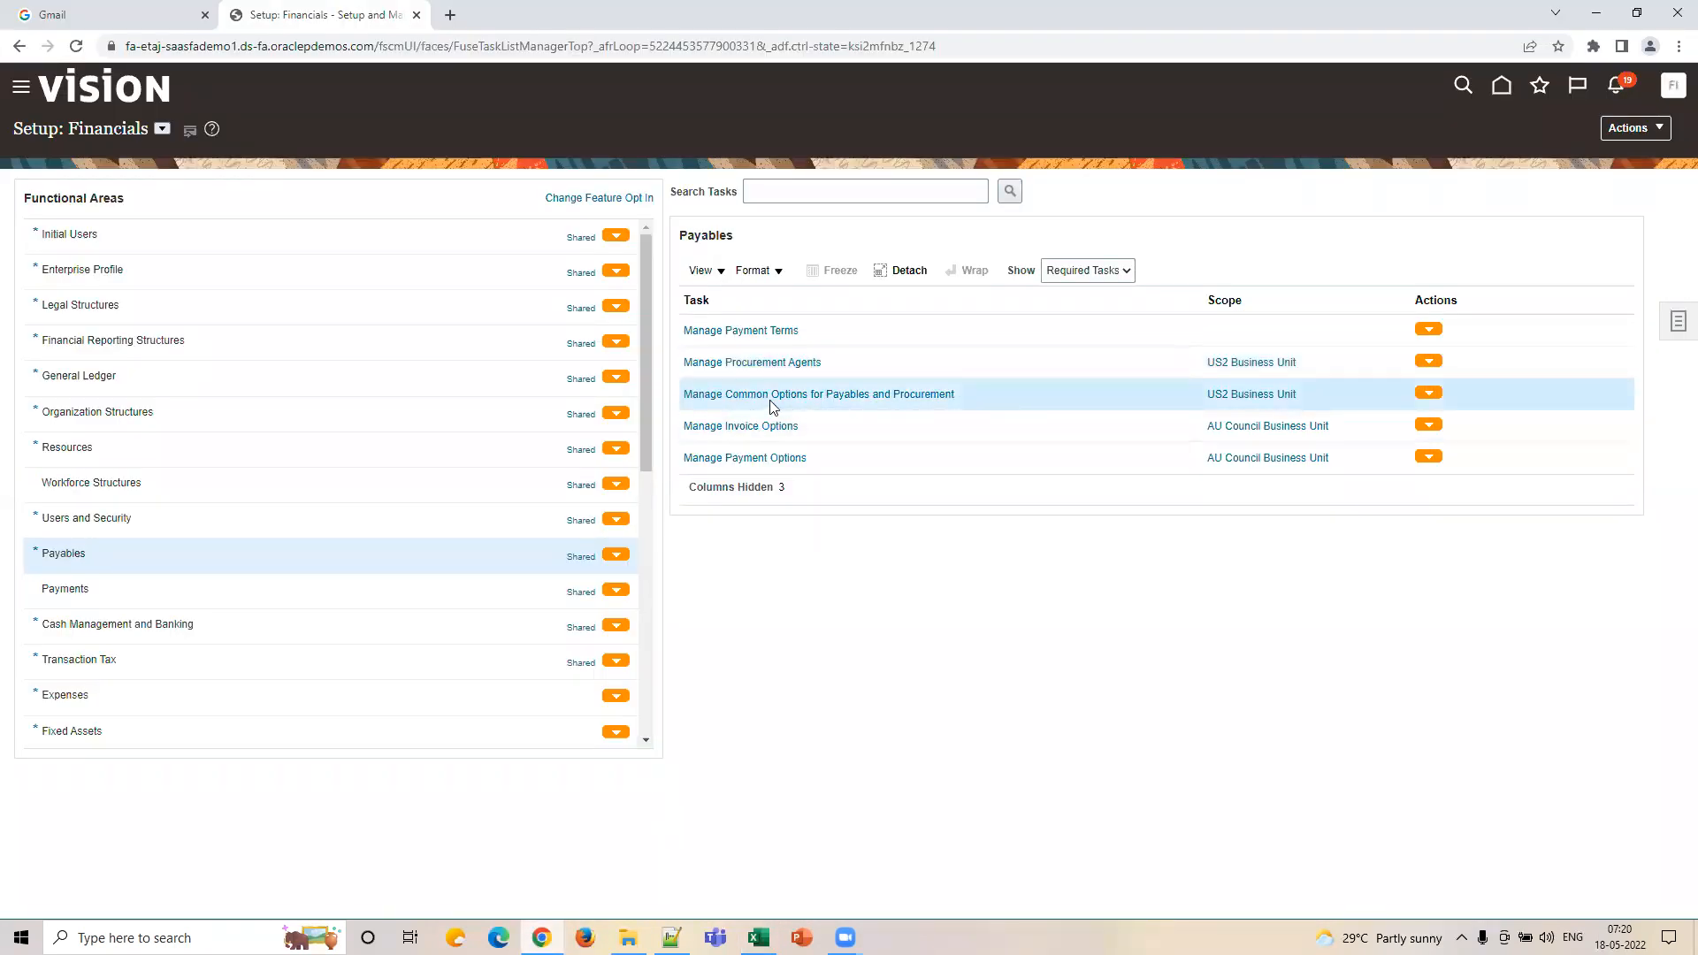
{"action": "left_click", "coordinate": [1226, 400]}
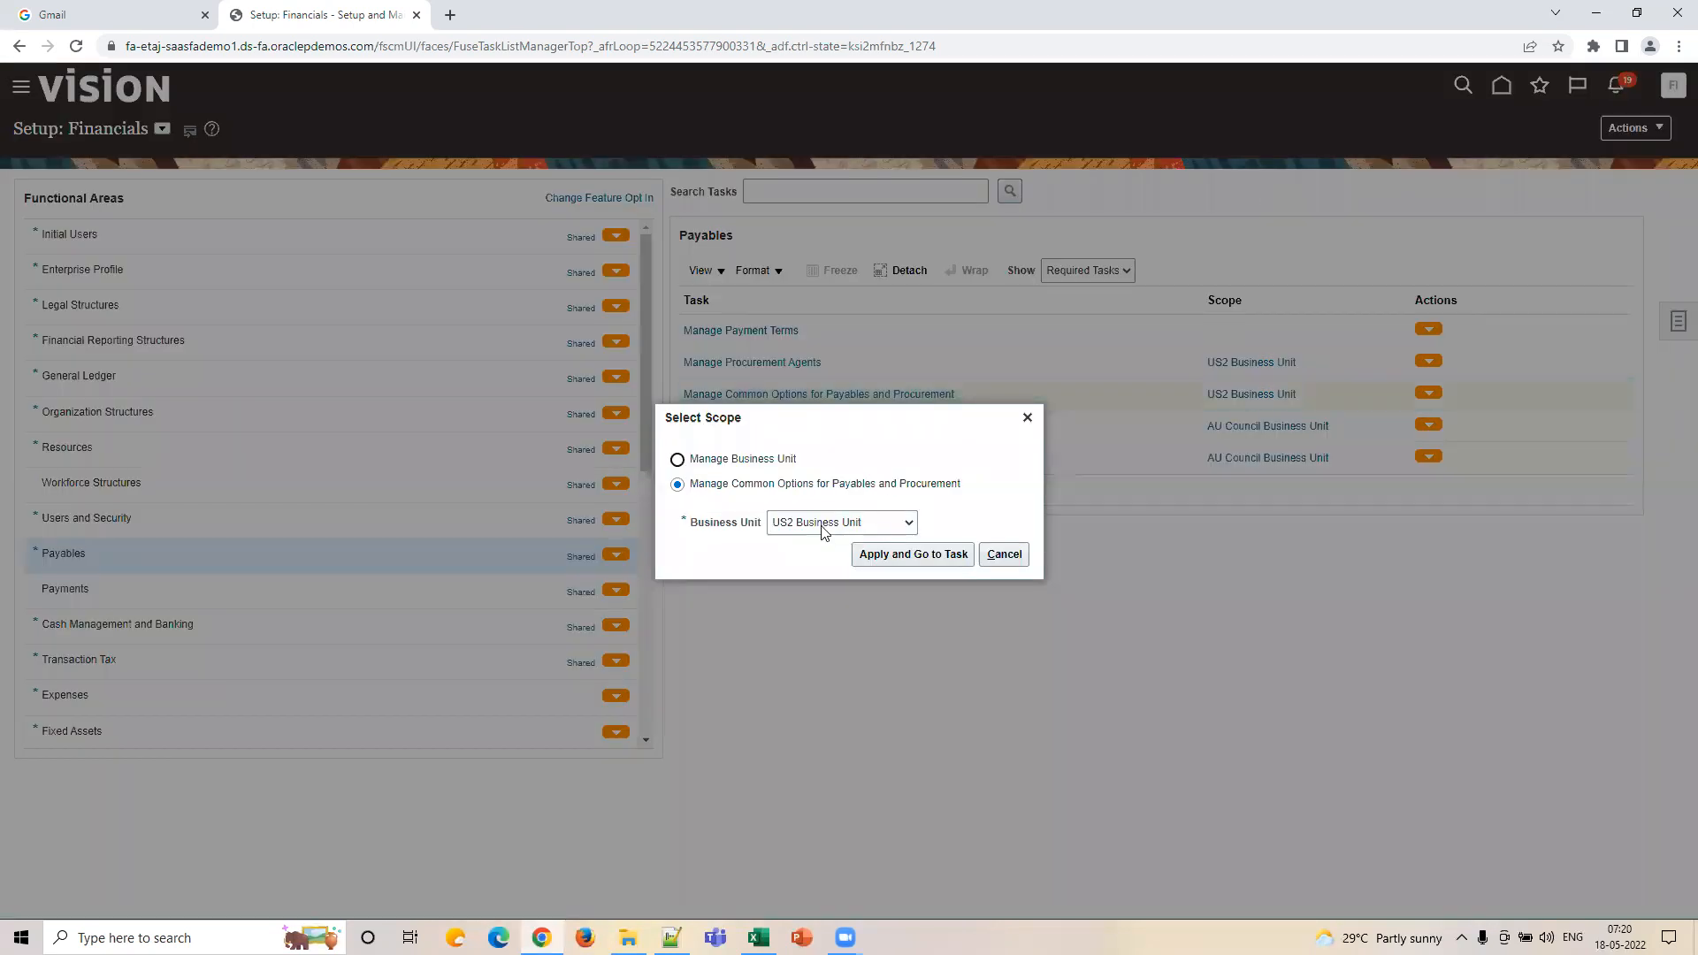
{"action": "left_click", "coordinate": [822, 528]}
{"action": "left_click", "coordinate": [824, 702]}
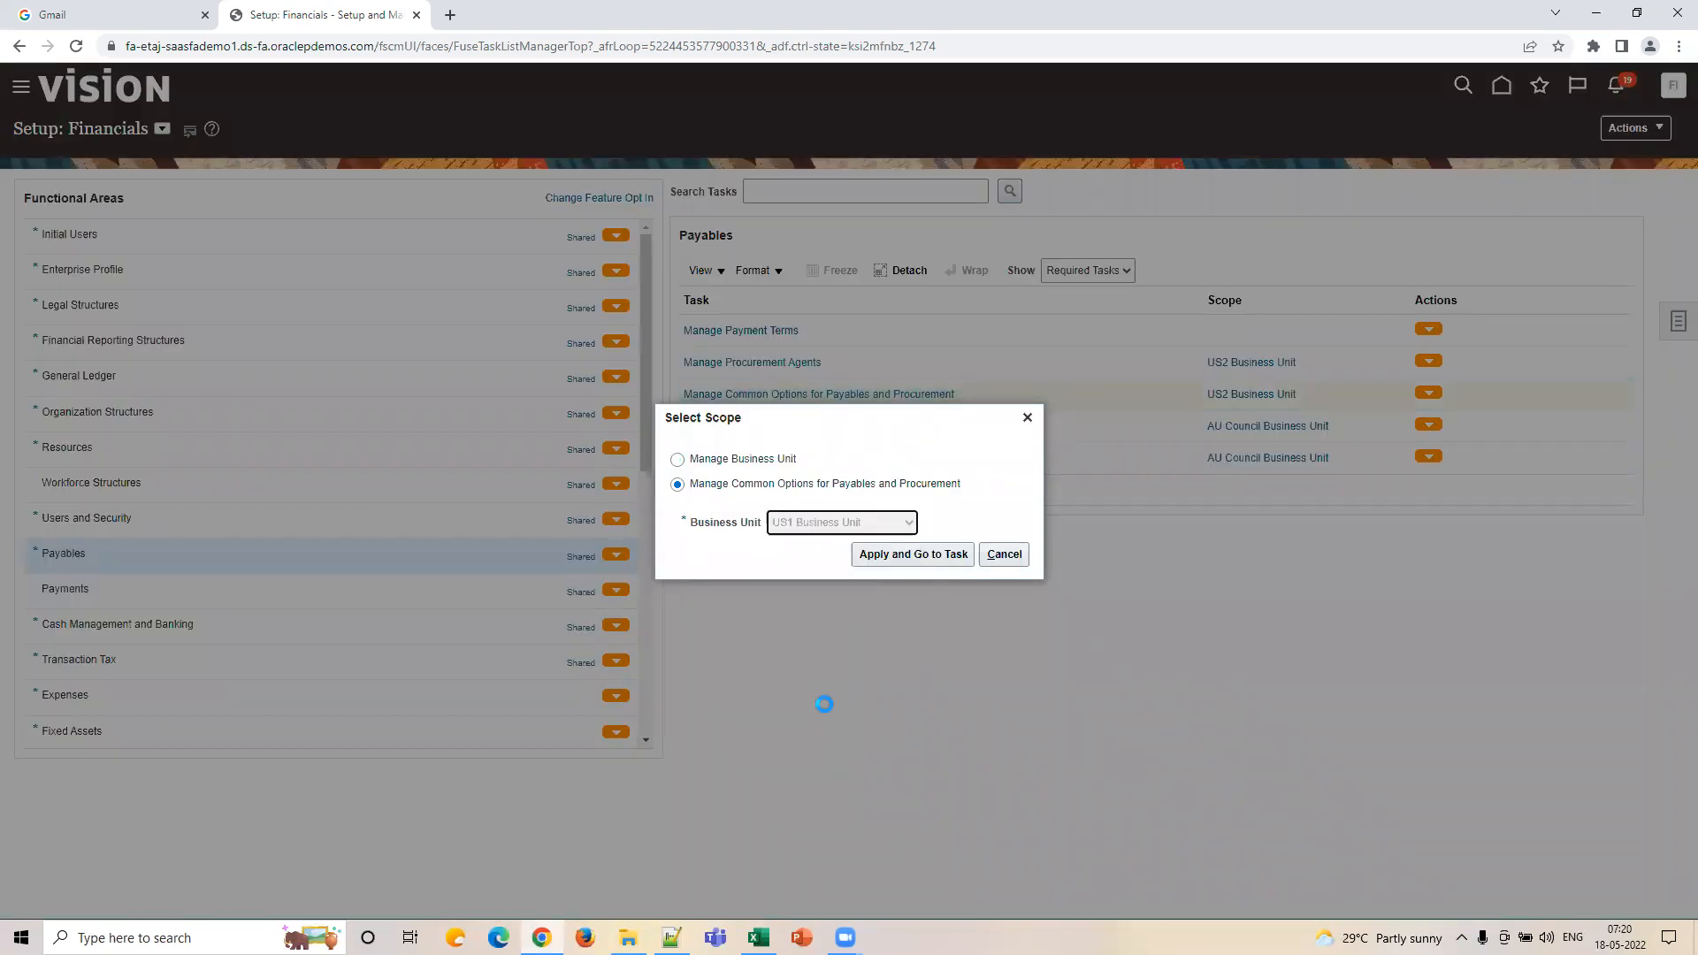
{"action": "left_click", "coordinate": [910, 557]}
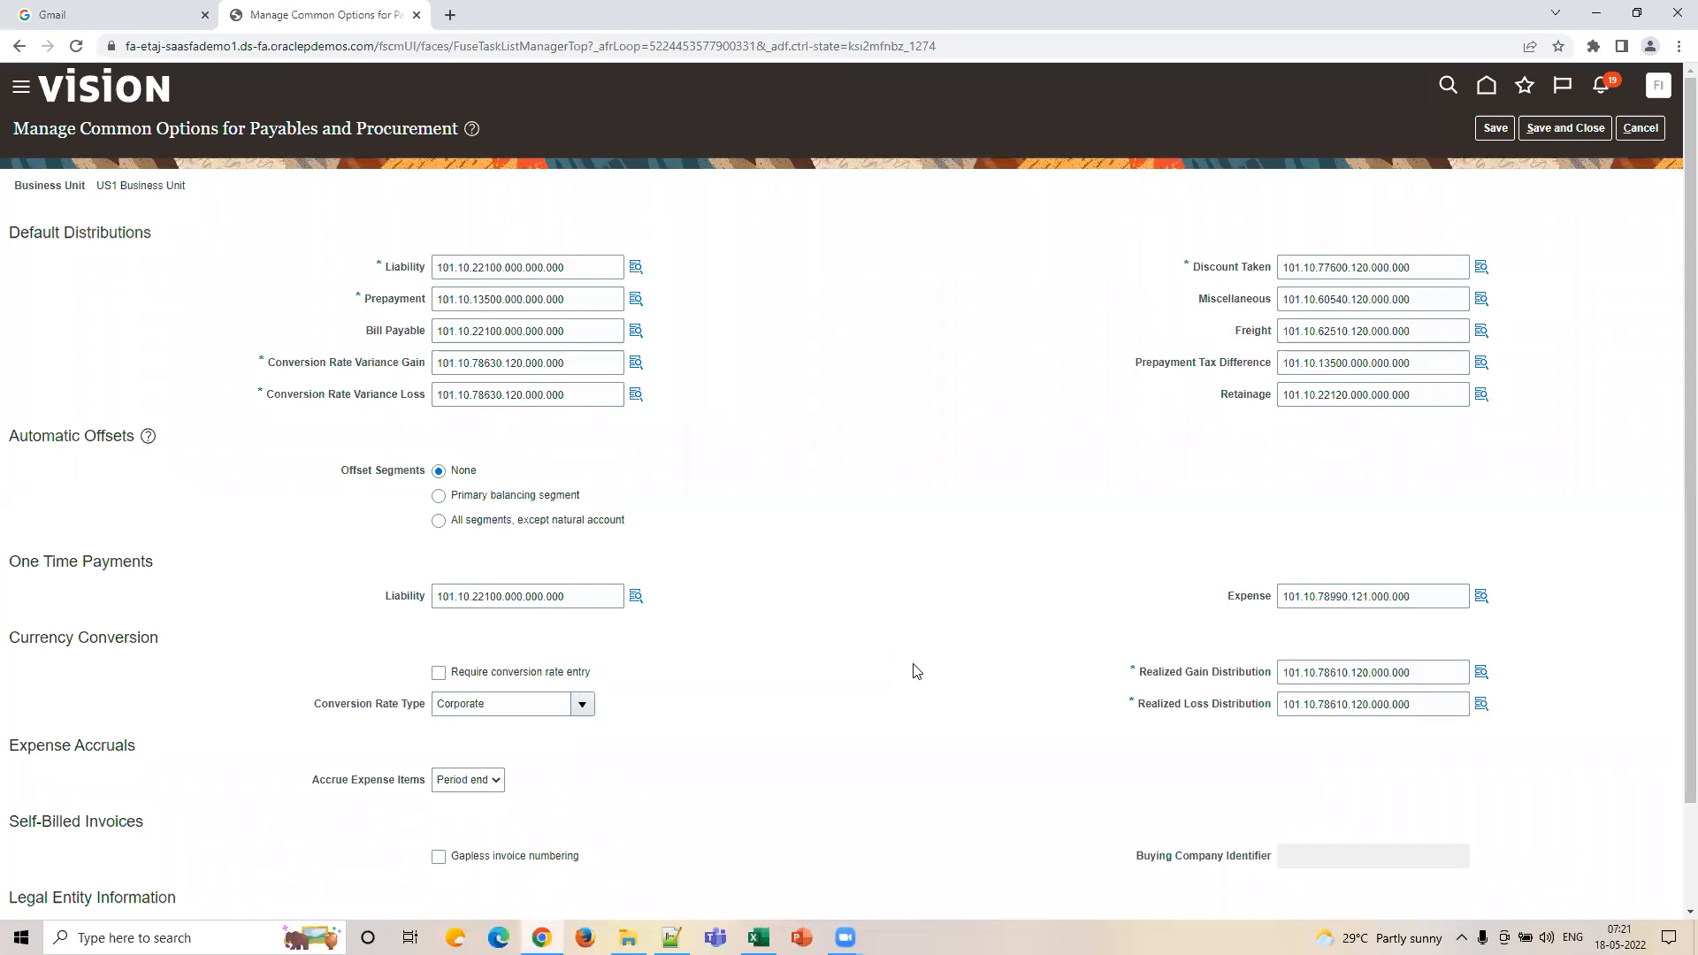
Step: Review the default distribution accounts for Liability, Prepayment, Bill Payable, and Conversion Rate Variance Gain and Loss
{"action": "double_click", "coordinate": [463, 267]}
{"action": "left_click", "coordinate": [464, 267]}
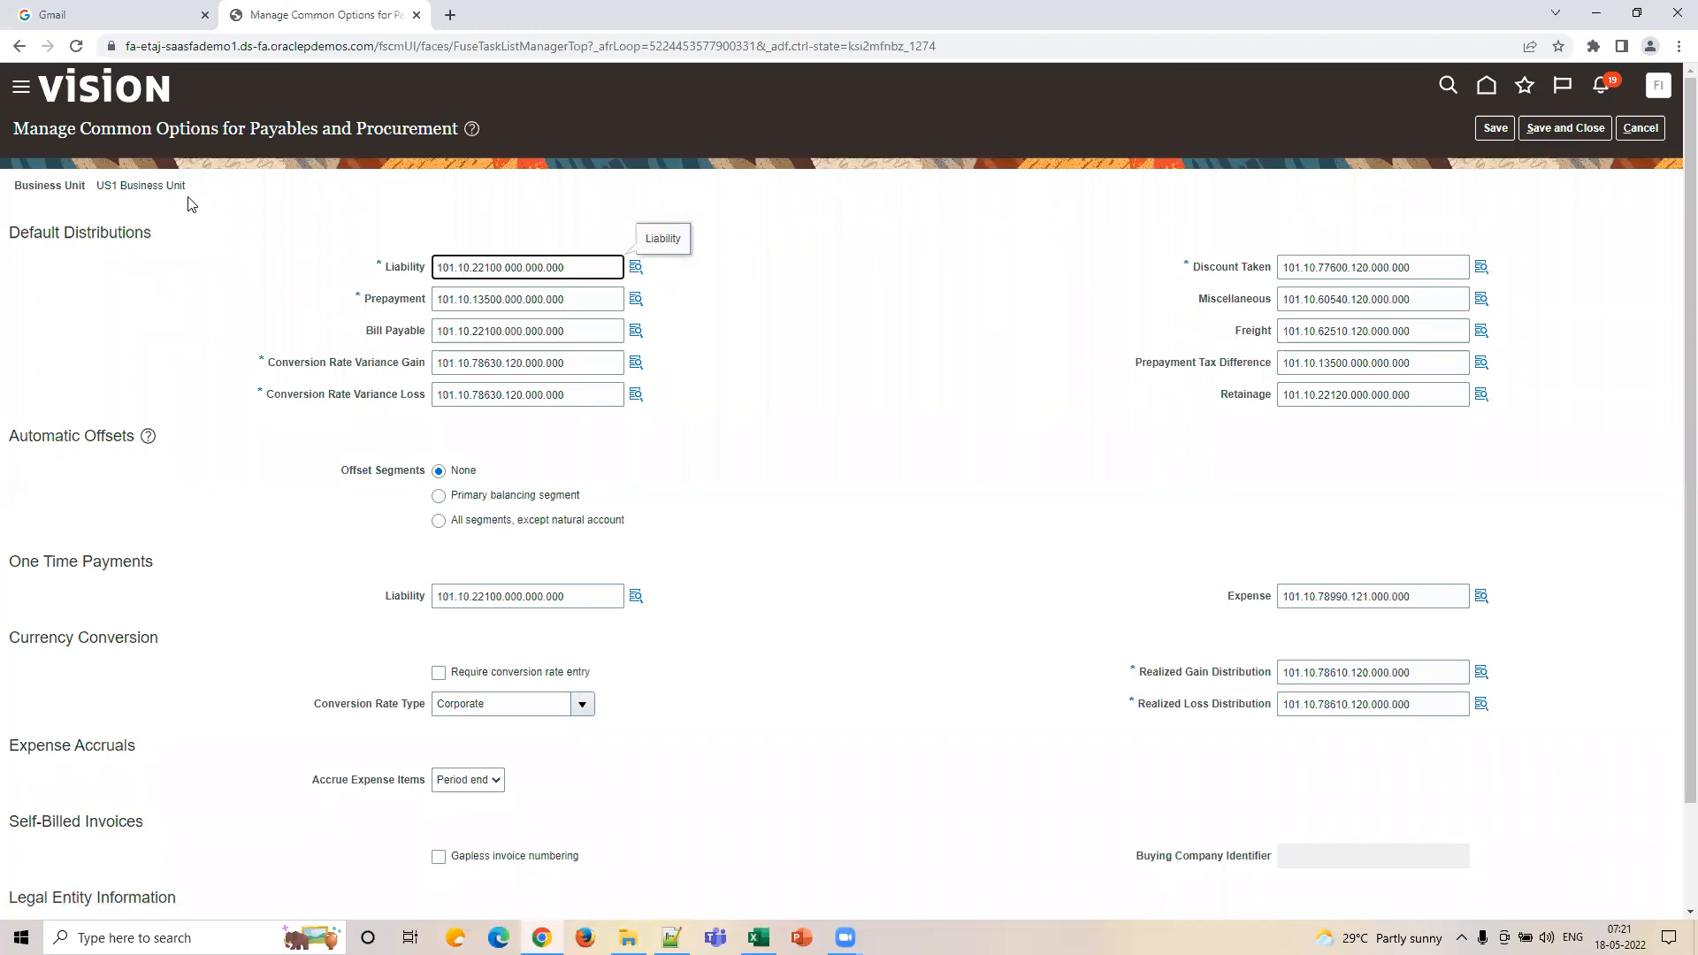
{"action": "double_click", "coordinate": [471, 298]}
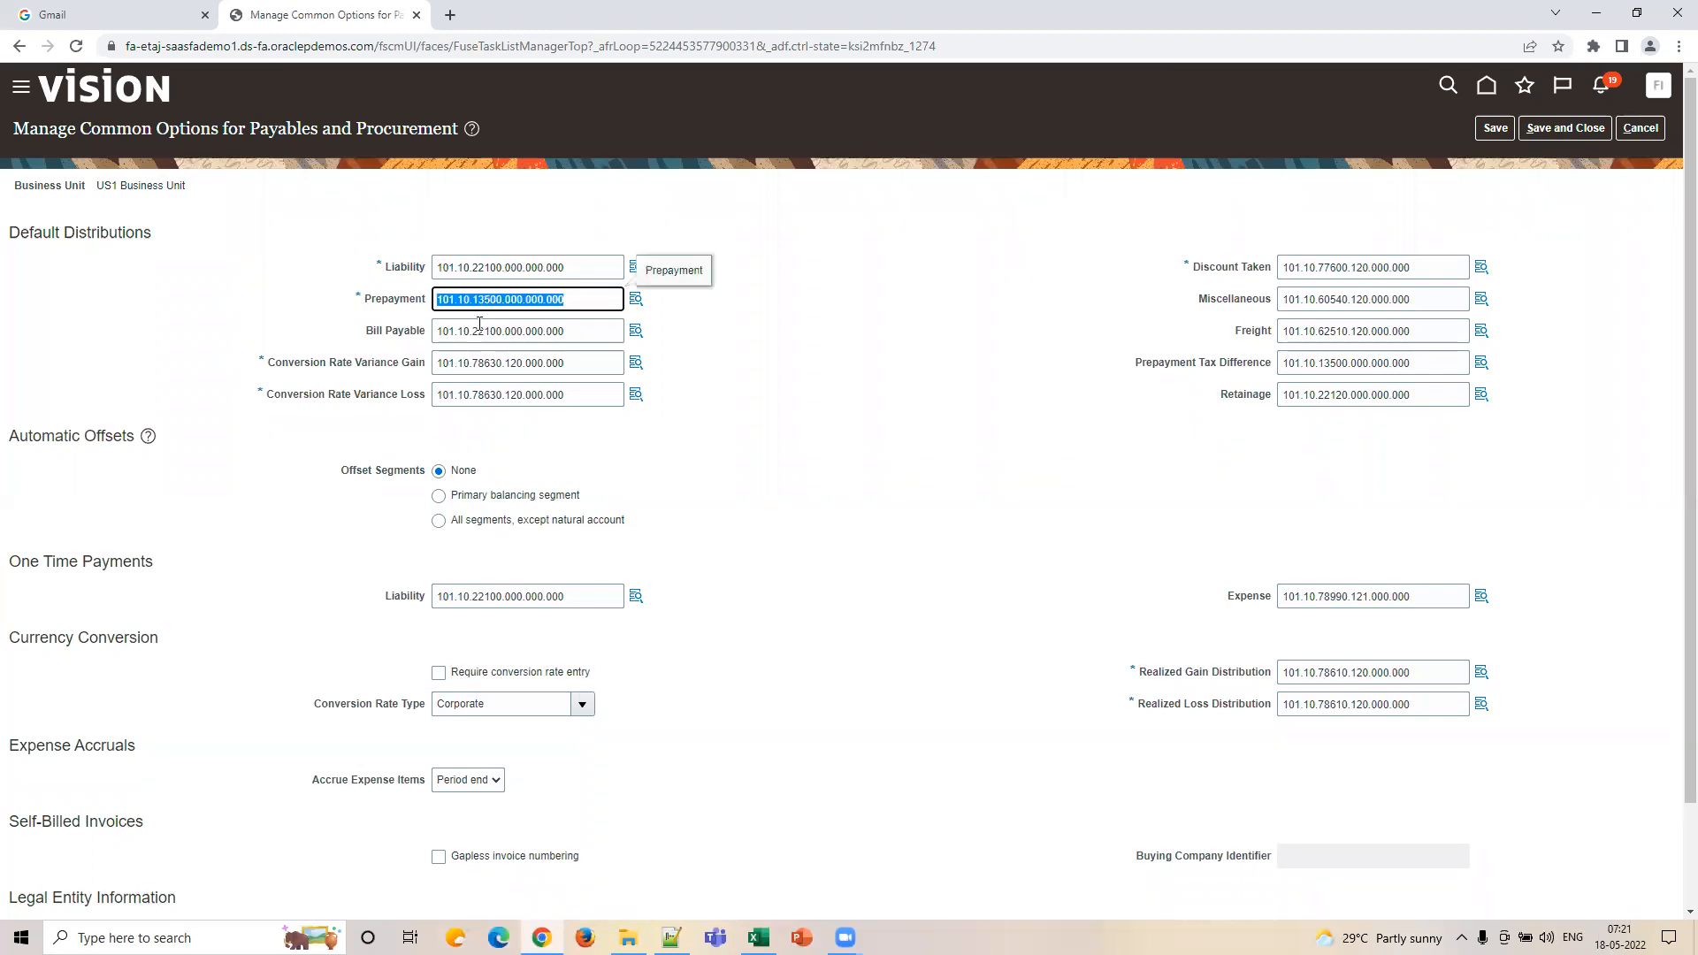
{"action": "double_click", "coordinate": [477, 336]}
{"action": "double_click", "coordinate": [478, 359]}
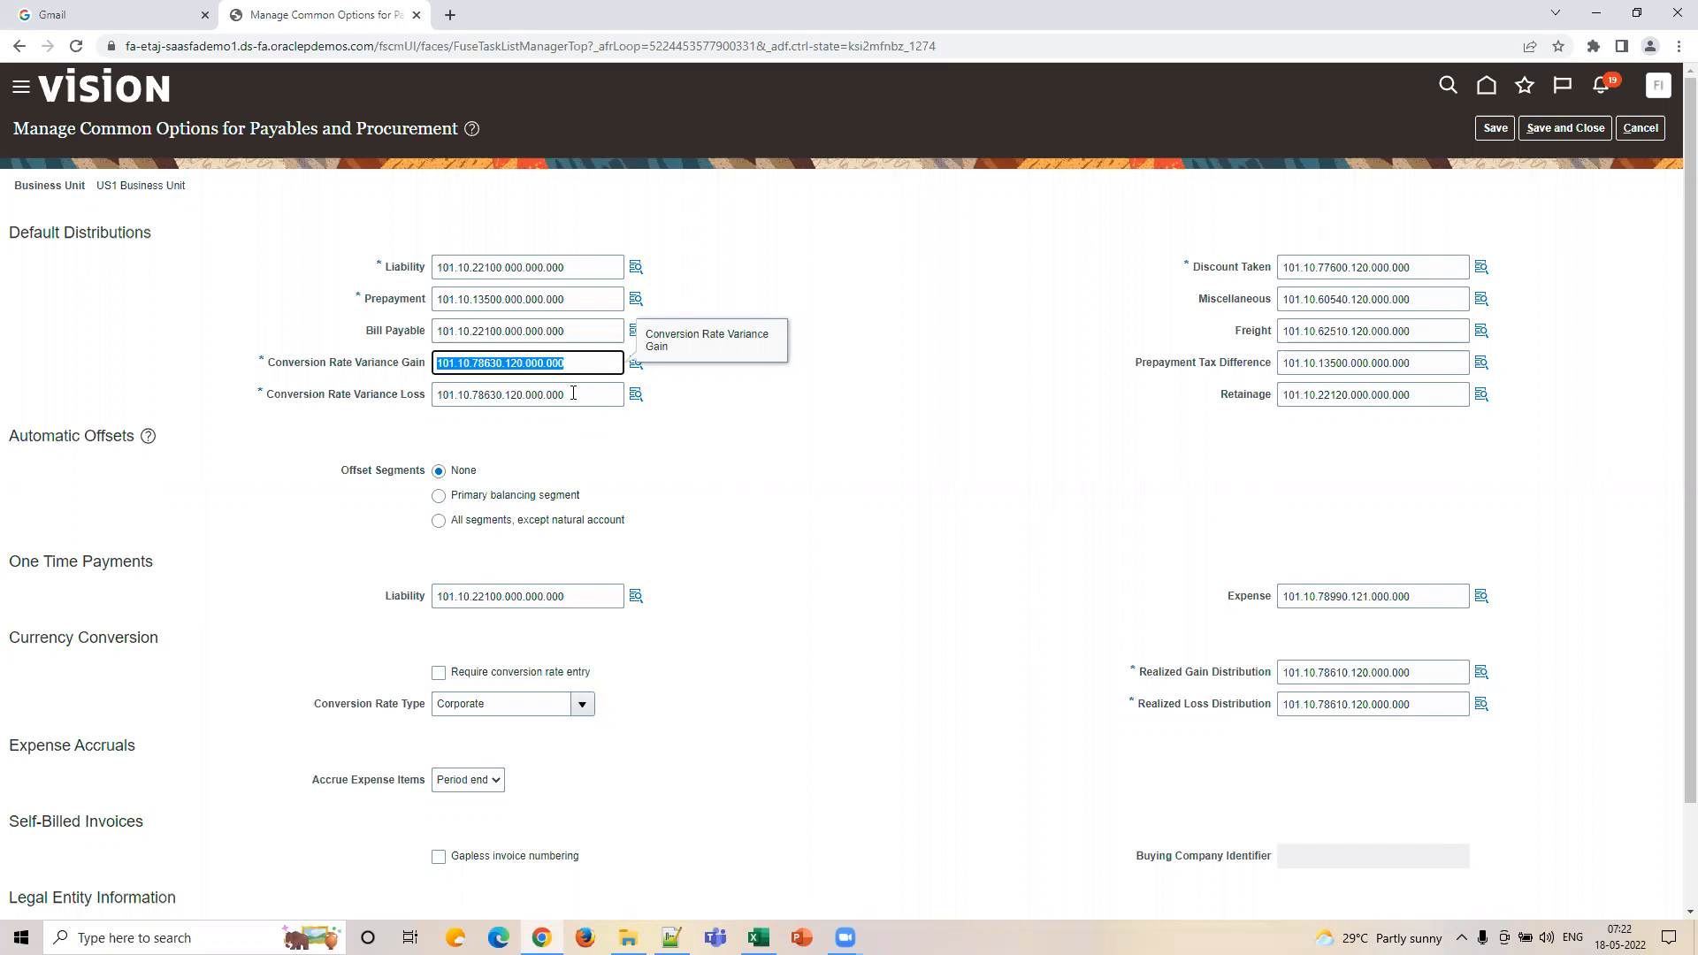
{"action": "key", "text": "Tab"}
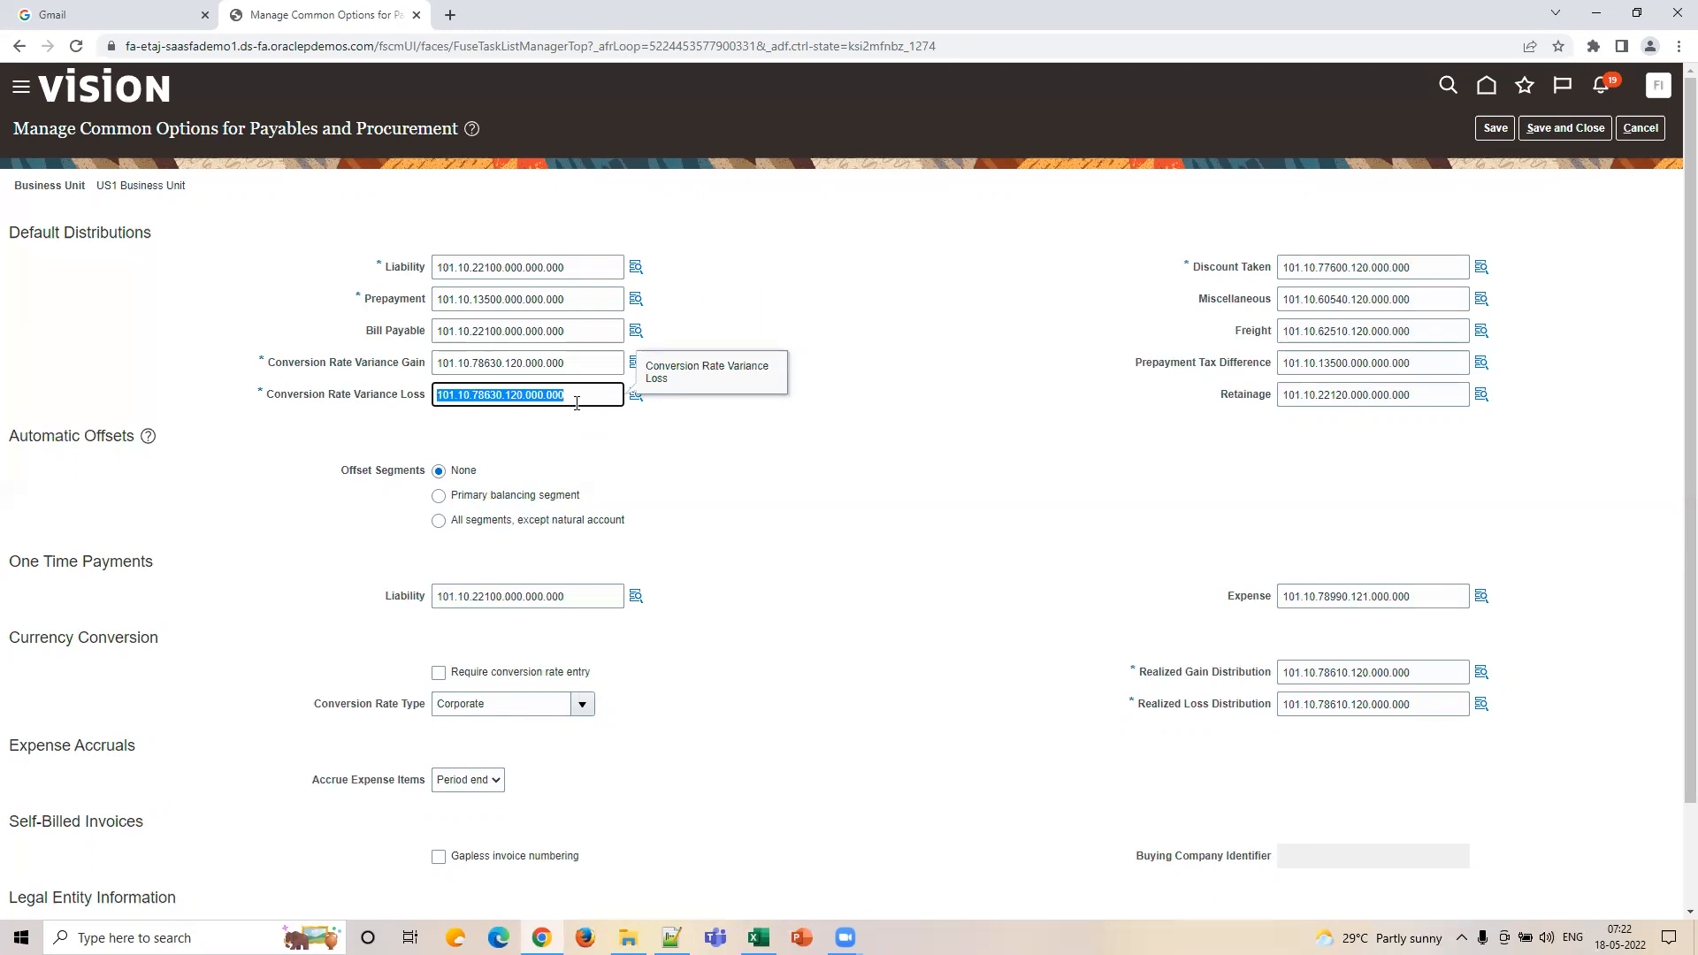
{"action": "left_click", "coordinate": [577, 403]}
{"action": "left_click_drag", "start_coordinate": [576, 399], "coordinate": [314, 408]}
Step: Review the default distribution accounts for Discount Taken, Miscellaneous, Freight, Prepayment Tax Difference and Retainage
{"action": "left_click", "coordinate": [1344, 271]}
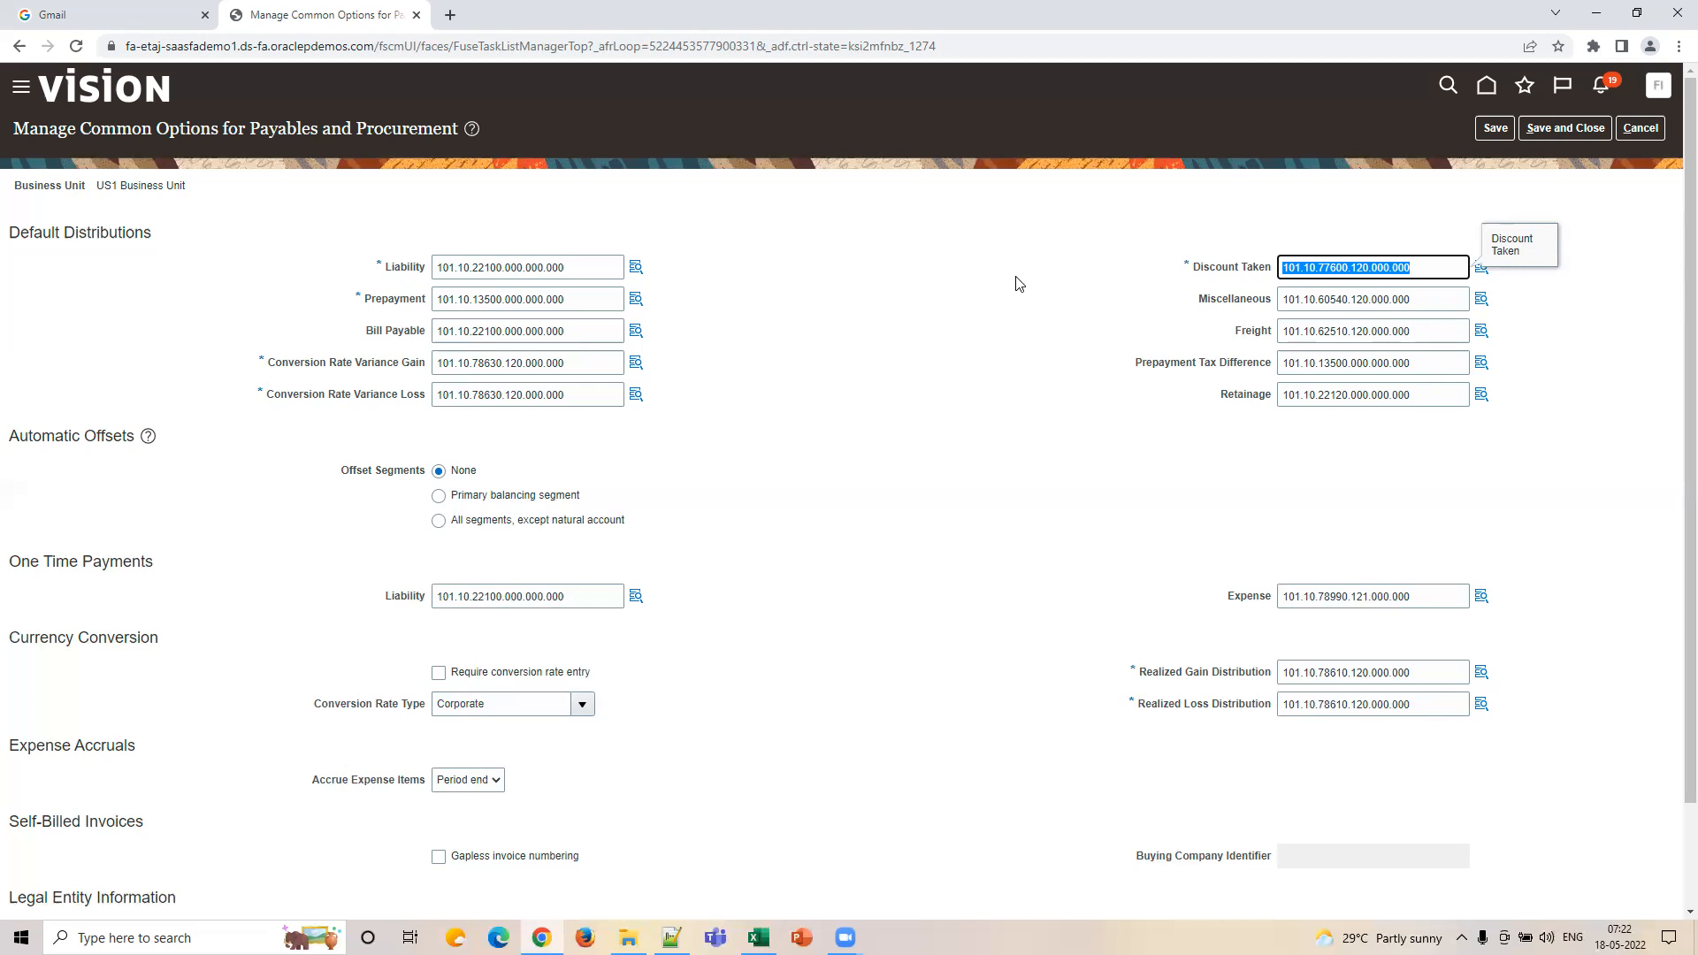
{"action": "left_click", "coordinate": [1337, 305]}
{"action": "left_click", "coordinate": [1342, 329]}
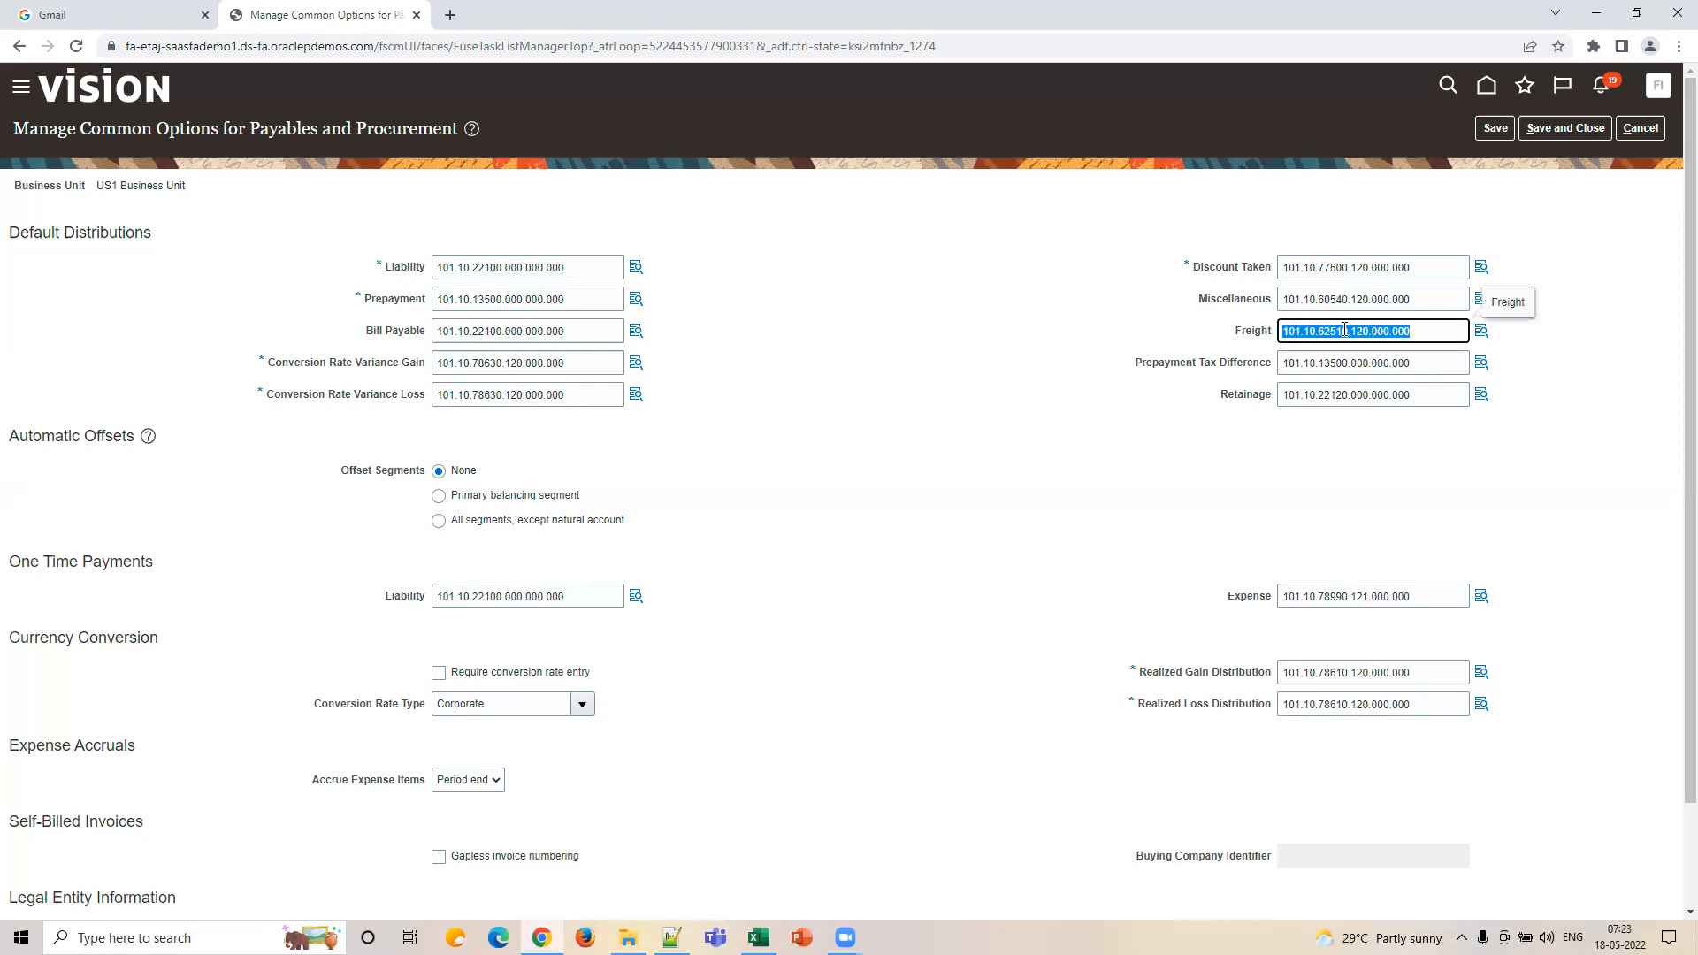
{"action": "left_click", "coordinate": [1153, 338]}
{"action": "left_click", "coordinate": [1326, 340]}
{"action": "left_click", "coordinate": [1332, 366]}
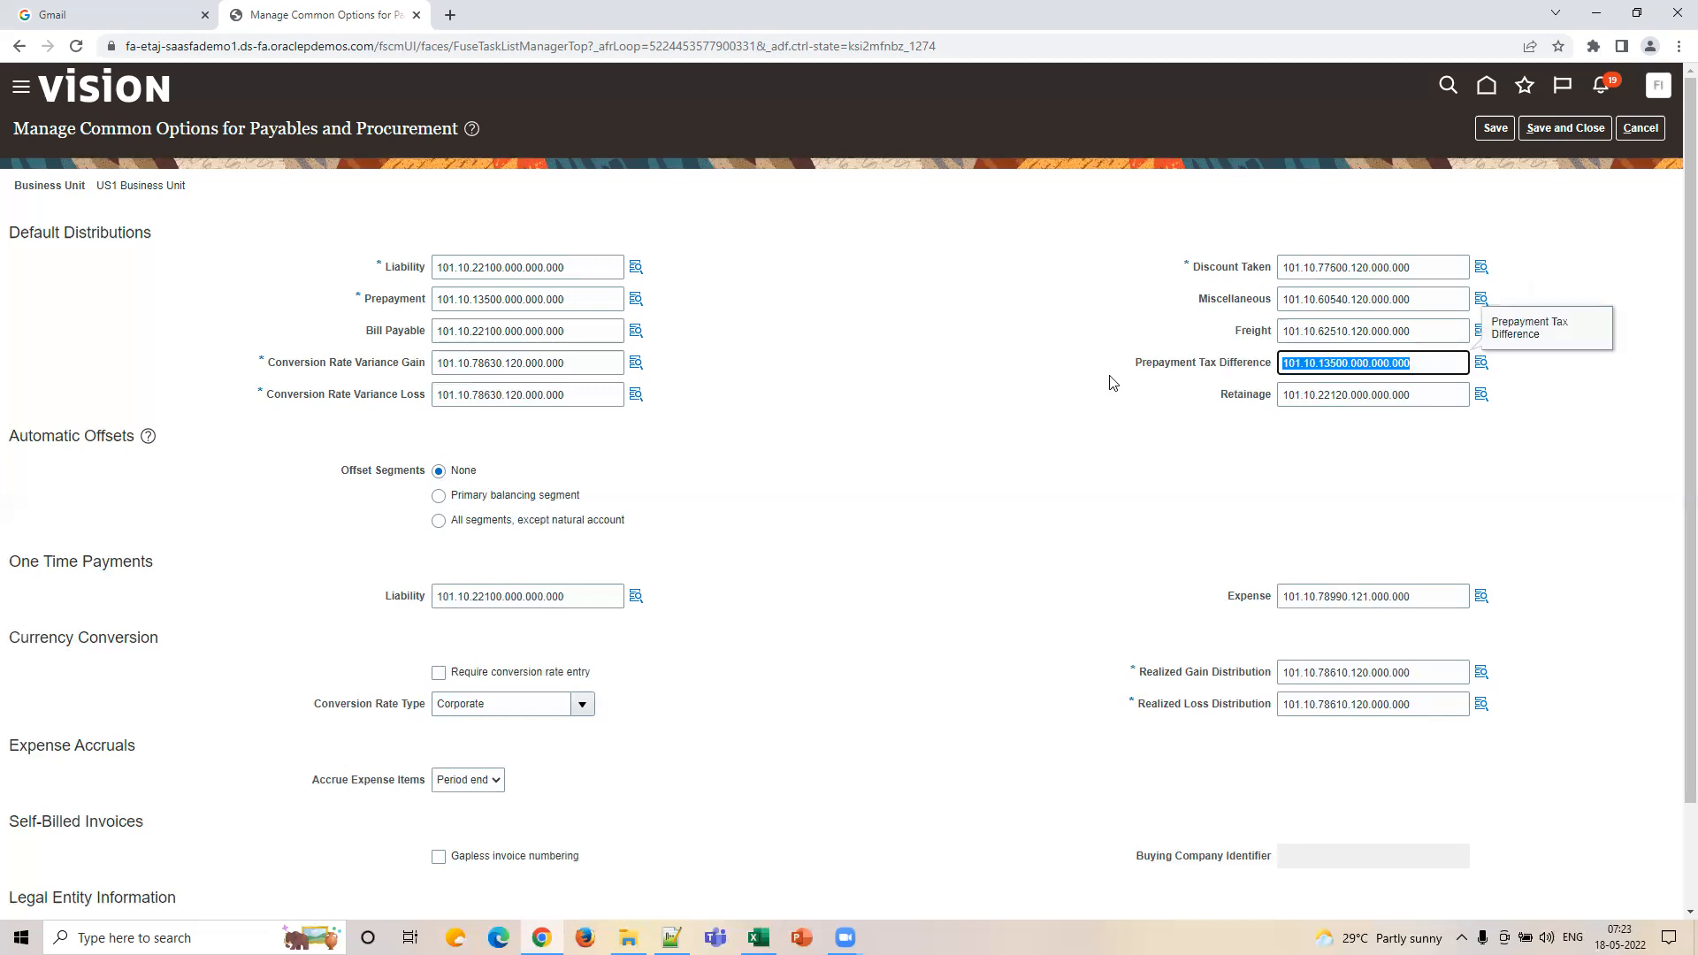
{"action": "left_click", "coordinate": [1100, 380]}
{"action": "left_click", "coordinate": [1300, 395]}
{"action": "left_click", "coordinate": [1067, 402]}
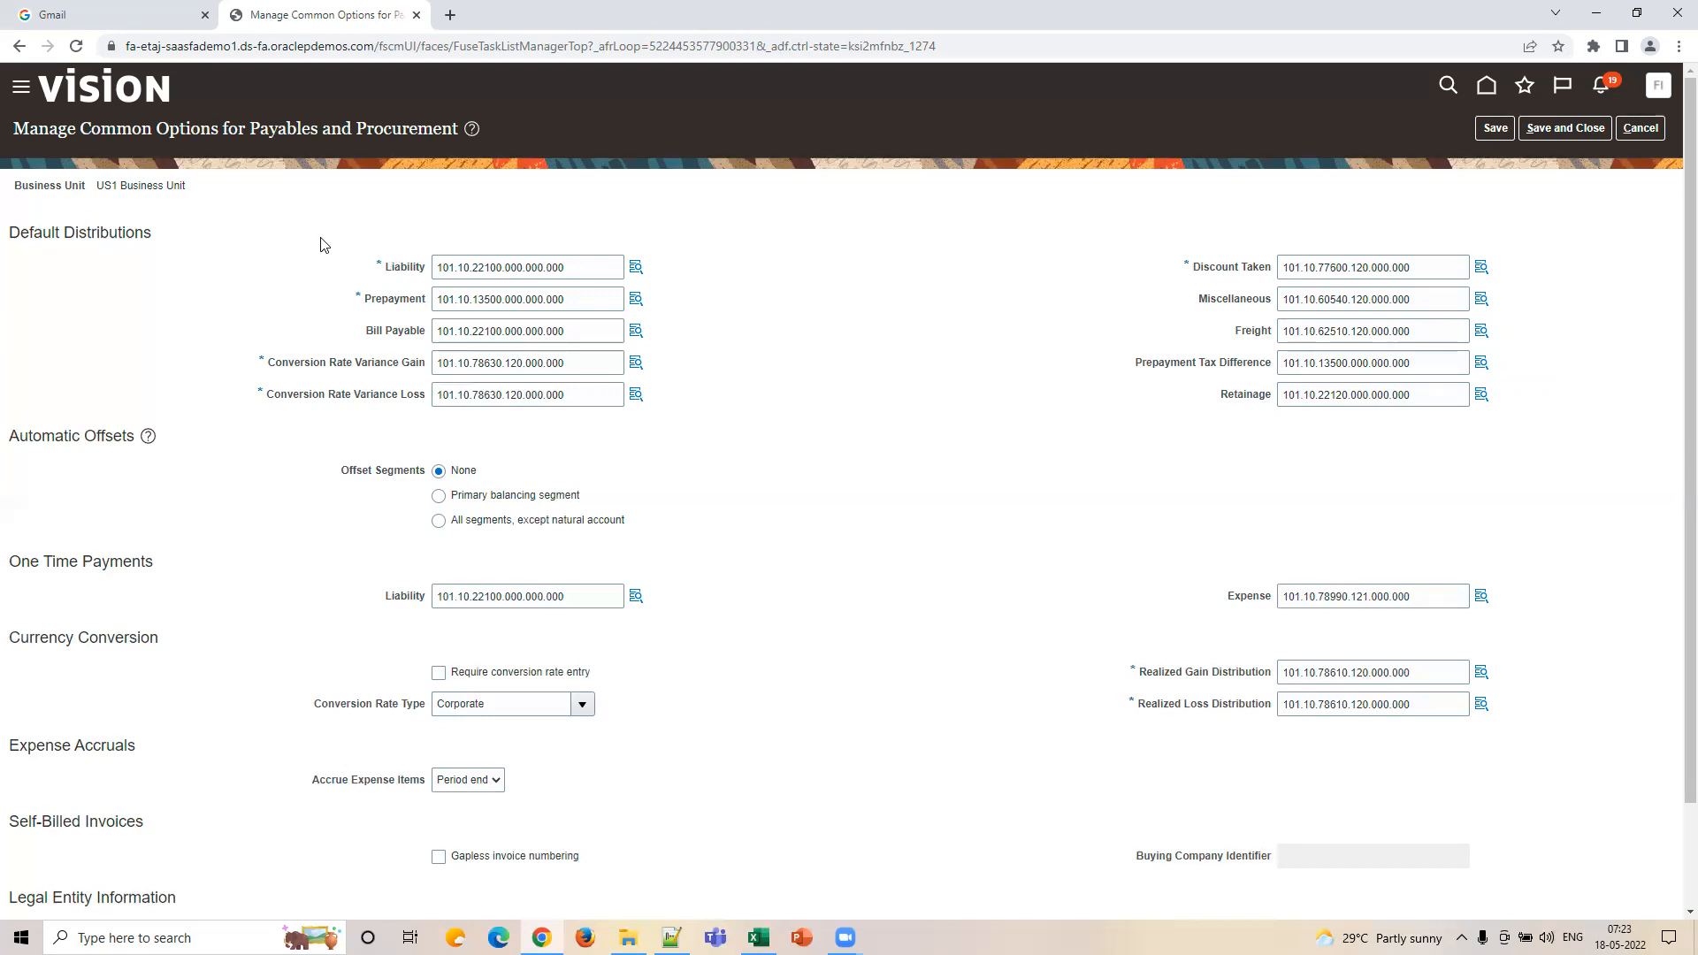
Step: Check the business unit and remaining option sections, and compare them with the AP options rows in the Excel setups list
{"action": "triple_click", "coordinate": [174, 186]}
{"action": "left_click", "coordinate": [826, 289]}
{"action": "scroll", "coordinate": [997, 743], "scroll_direction": "down", "scroll_amount": 2}
{"action": "scroll", "coordinate": [998, 743], "scroll_direction": "up", "scroll_amount": 2}
{"action": "left_click", "coordinate": [759, 937]}
{"action": "left_click_drag", "start_coordinate": [1322, 326], "coordinate": [1256, 359]}
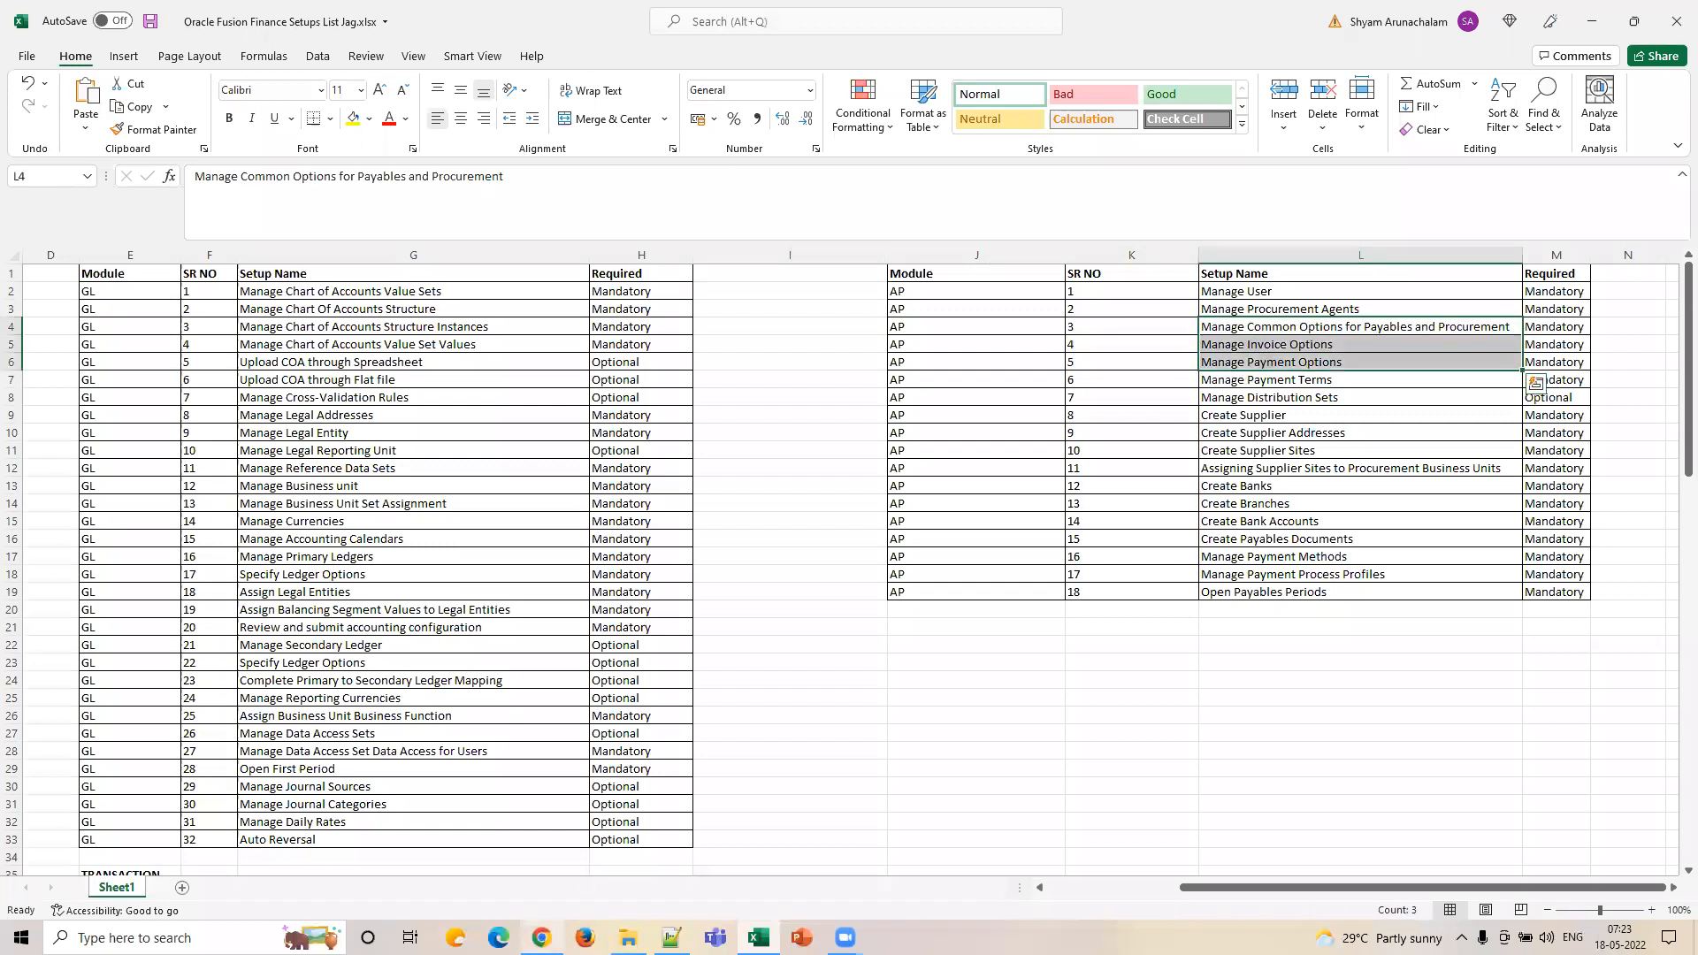
{"action": "left_click", "coordinate": [542, 937]}
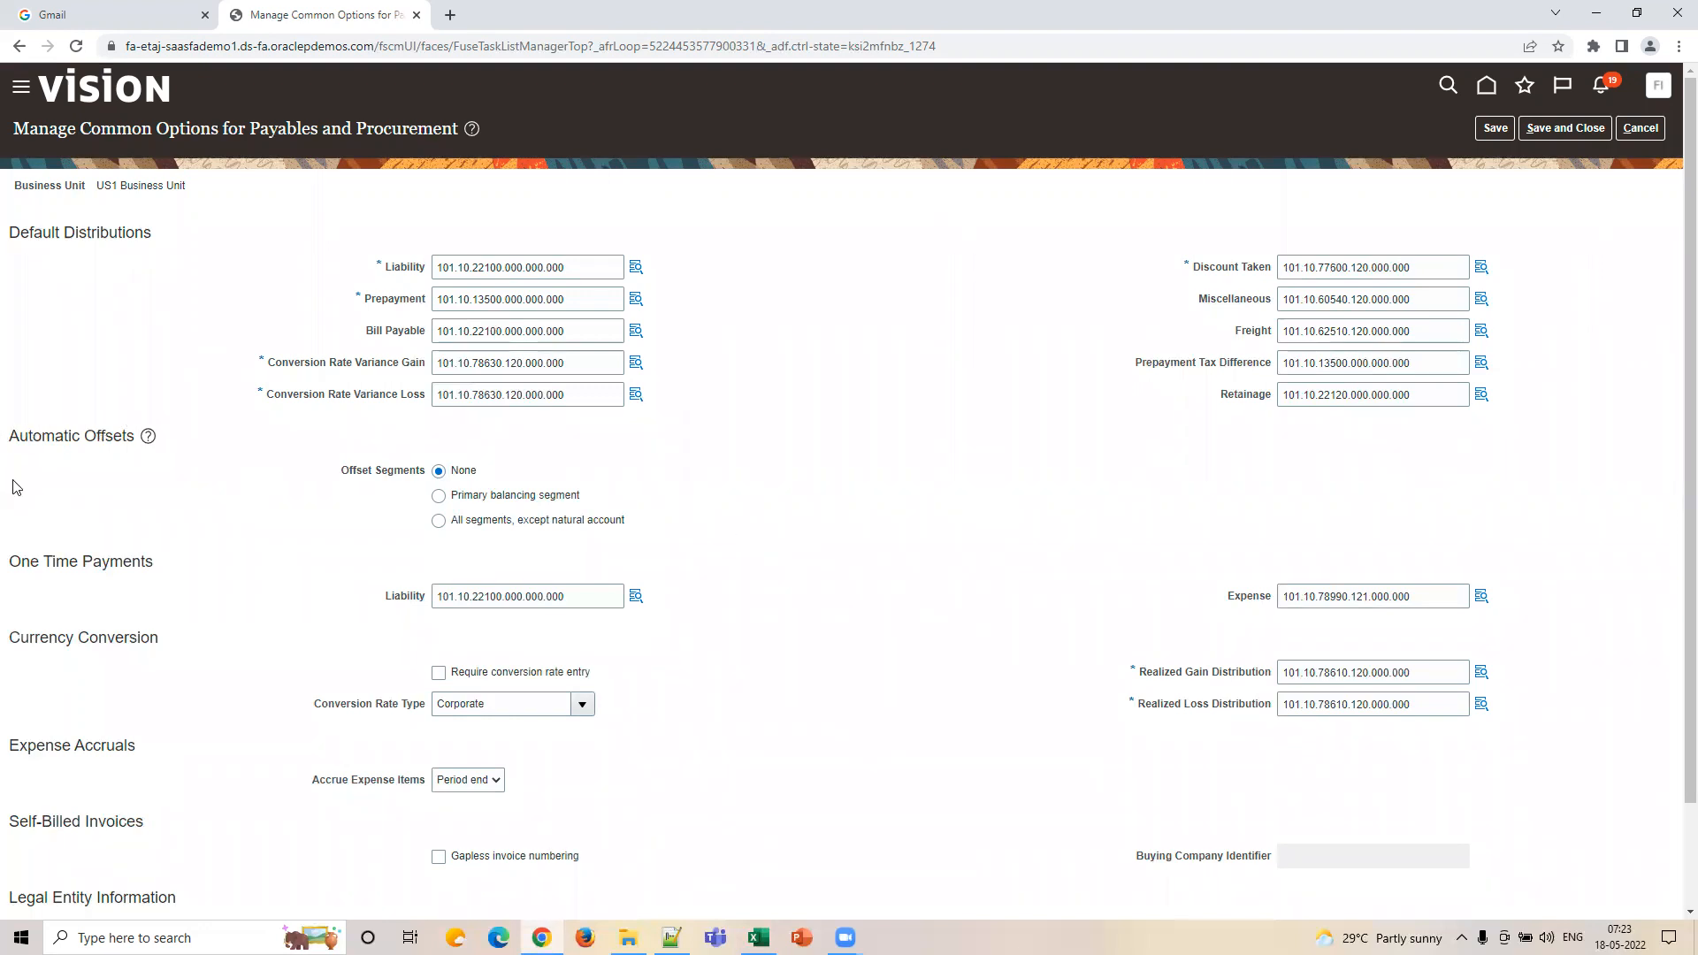
Step: In the Excel setups list, enter 101 in cell K23 and 102 in cell K24 as example balancing segments
{"action": "left_click", "coordinate": [758, 937]}
{"action": "left_click", "coordinate": [1045, 663]}
{"action": "left_click", "coordinate": [1124, 663]}
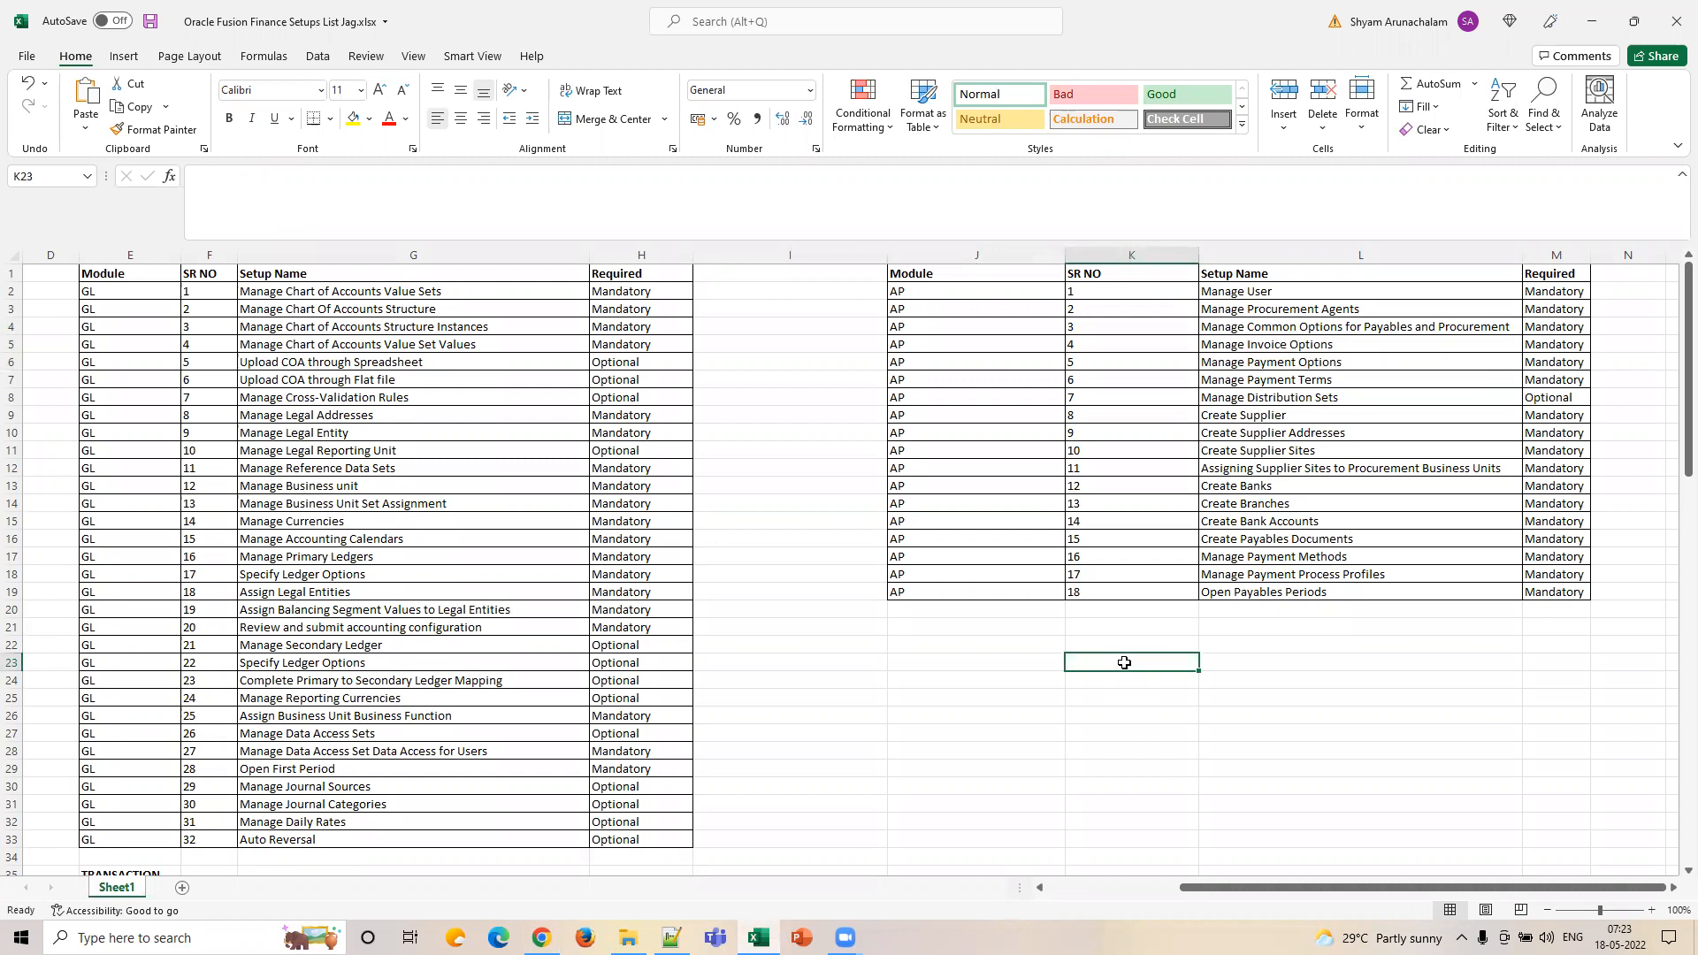
{"action": "type", "text": "1001"}
{"action": "key", "text": "BackSpace"}
{"action": "key", "text": "BackSpace"}
{"action": "type", "text": "1"}
{"action": "key", "text": "Return"}
{"action": "type", "text": "102"}
{"action": "left_click", "coordinate": [1123, 662]}
Step: Label the example segments CR in cell L23 and DR in cell L24, consulting the common options page in Chrome
{"action": "left_click", "coordinate": [541, 937]}
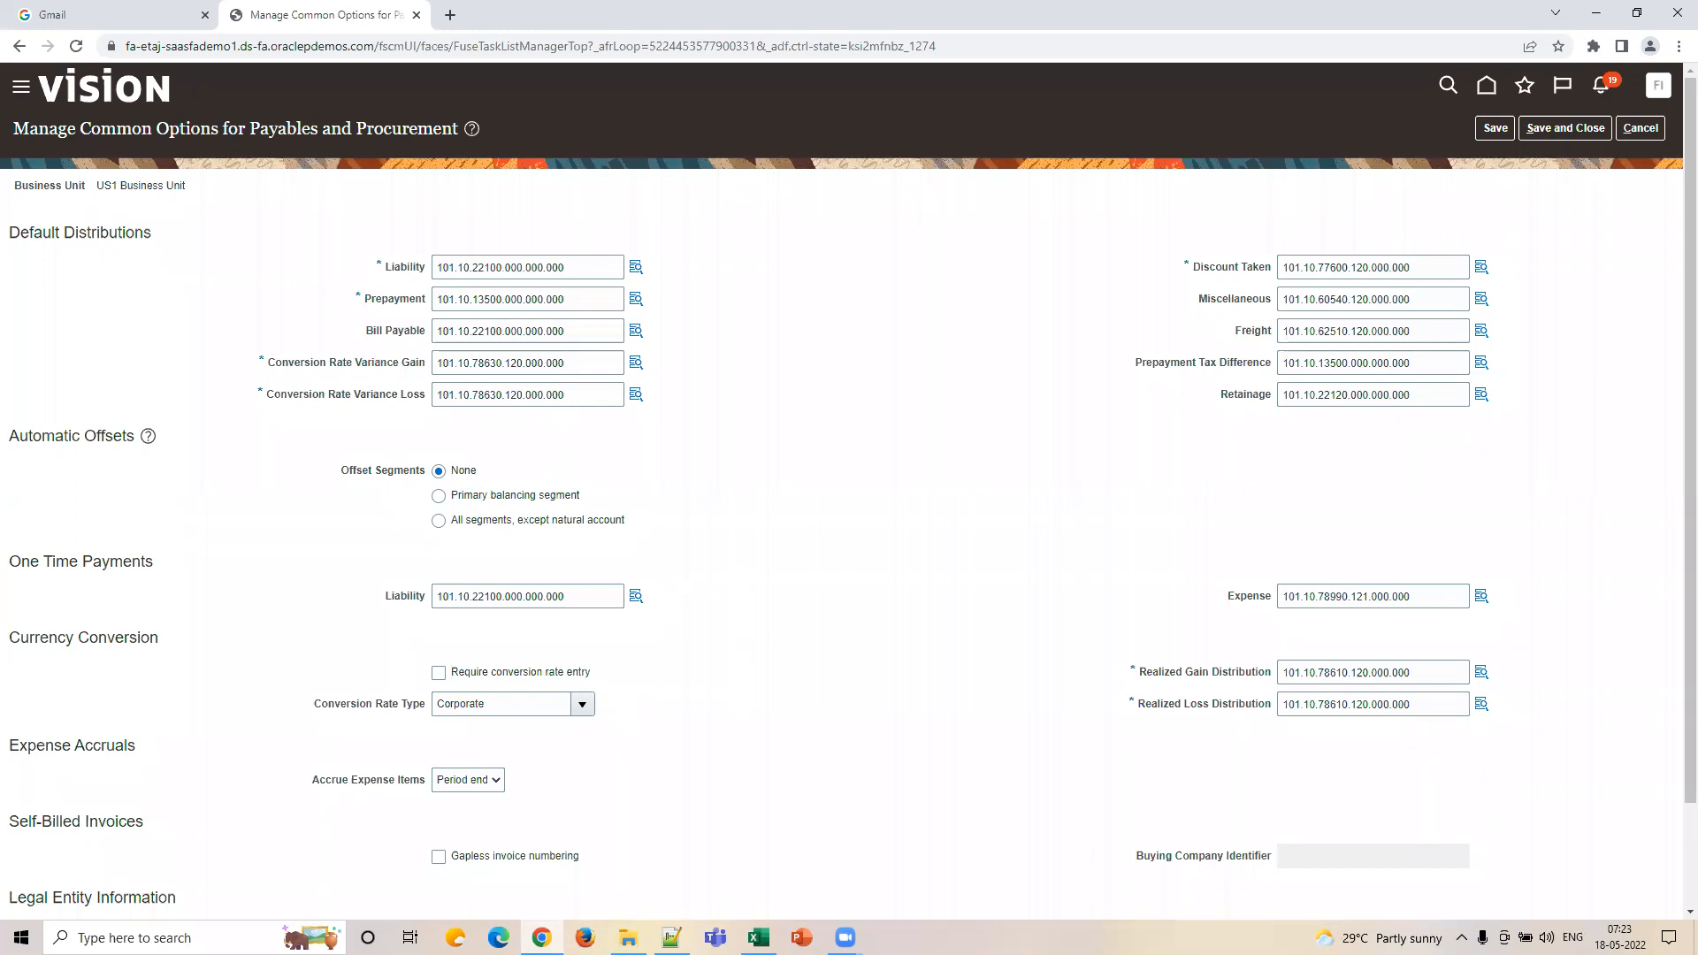
{"action": "left_click", "coordinate": [758, 938]}
{"action": "left_click", "coordinate": [541, 937]}
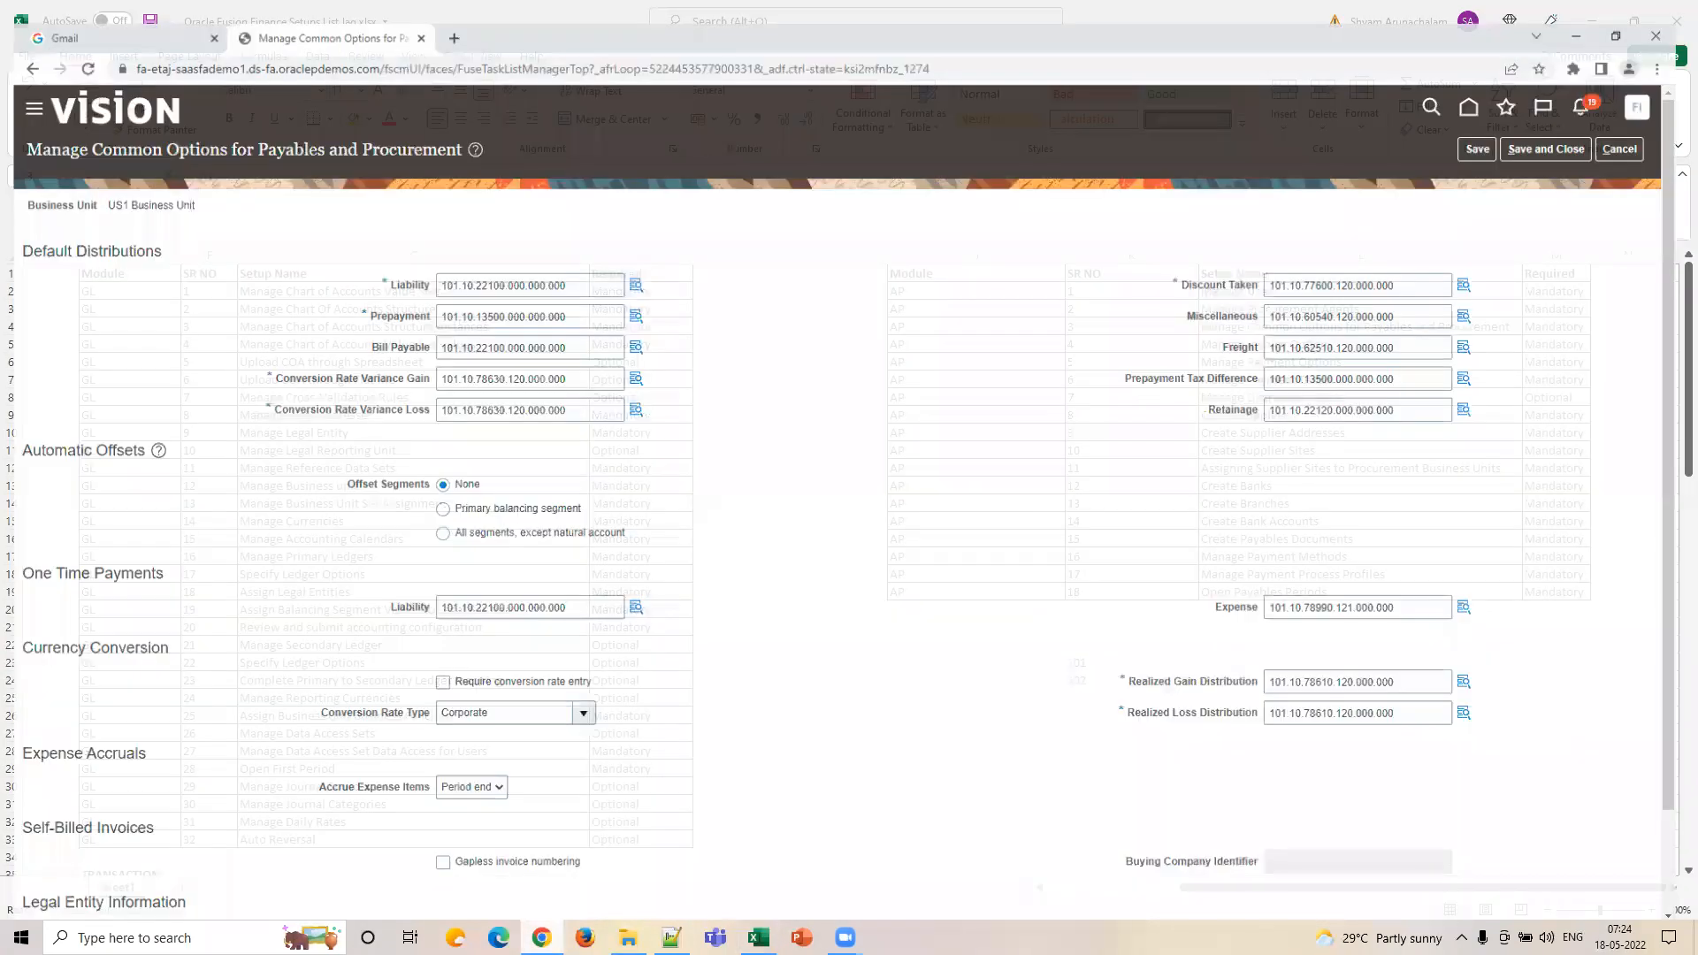
{"action": "left_click", "coordinate": [542, 937]}
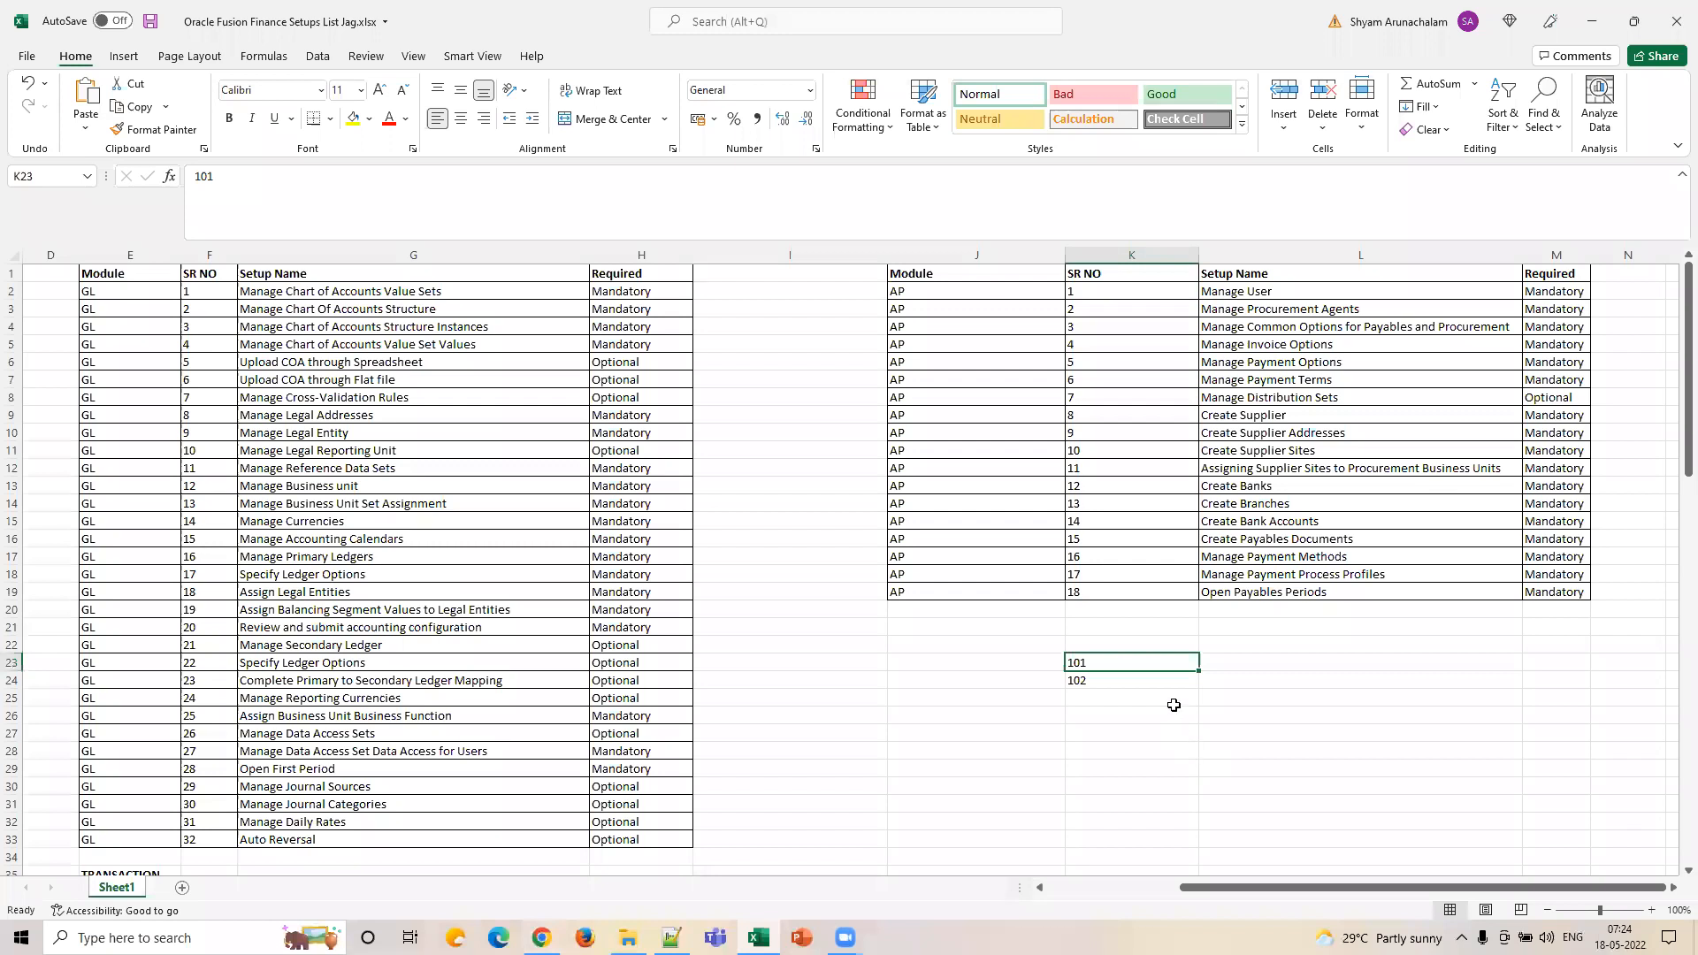
{"action": "left_click", "coordinate": [1131, 679]}
{"action": "left_click", "coordinate": [1248, 664]}
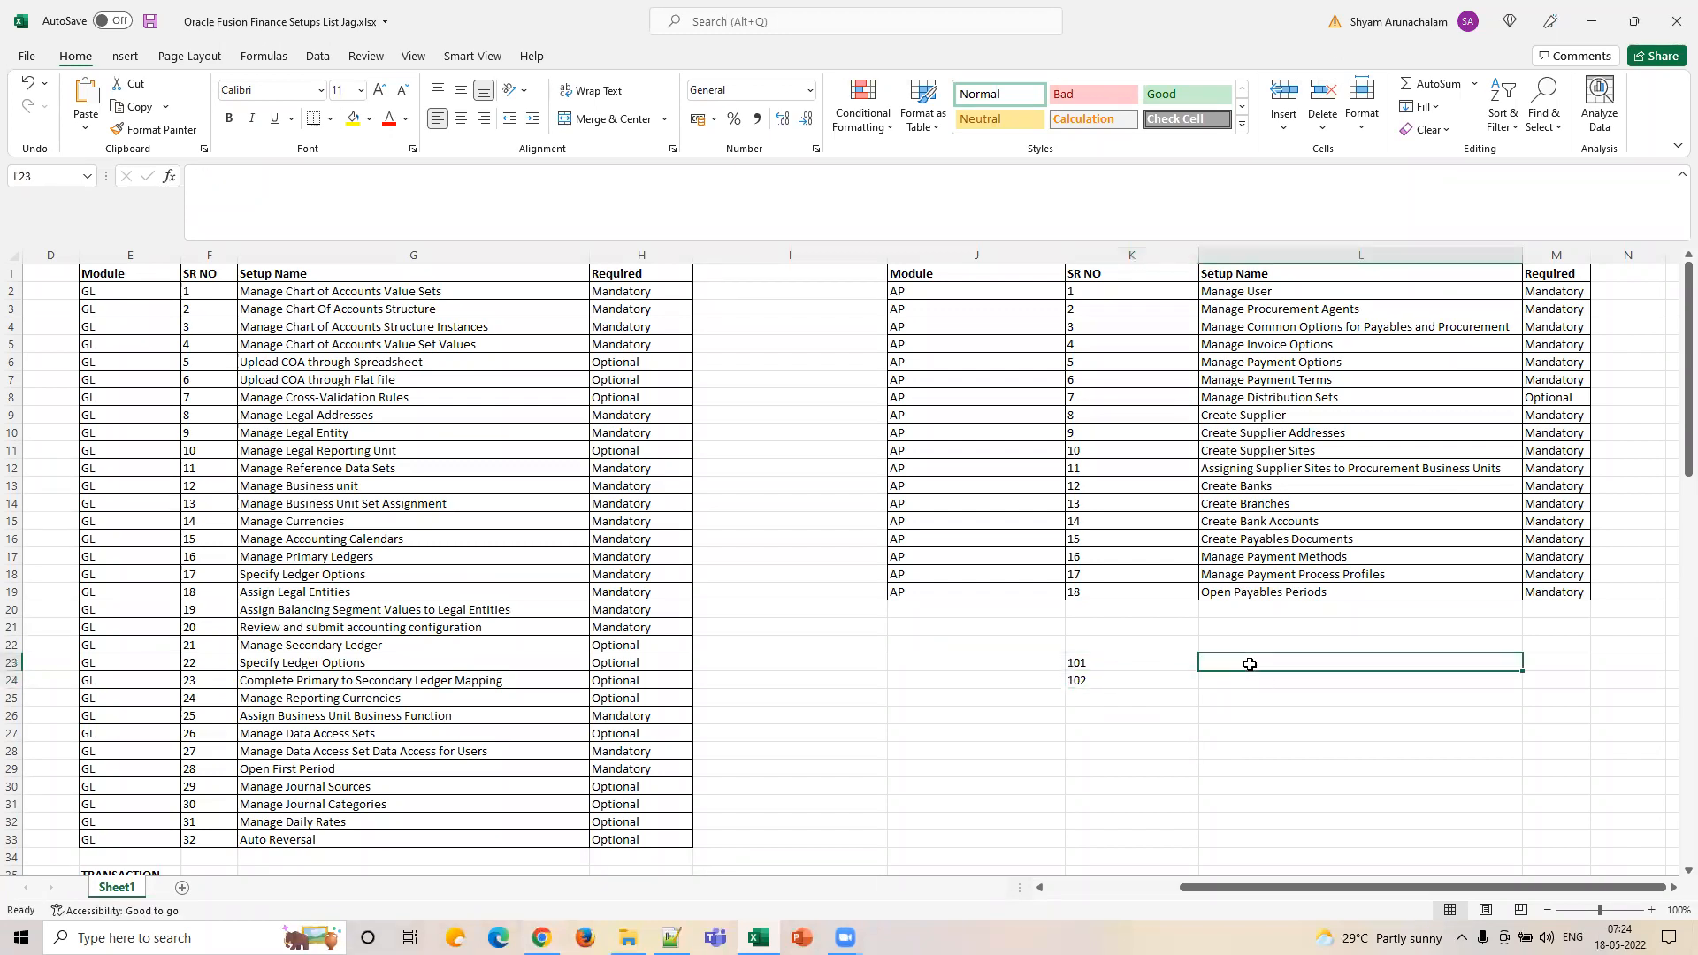
{"action": "type", "text": "CR"}
{"action": "key", "text": "Return"}
{"action": "type", "text": "DR"}
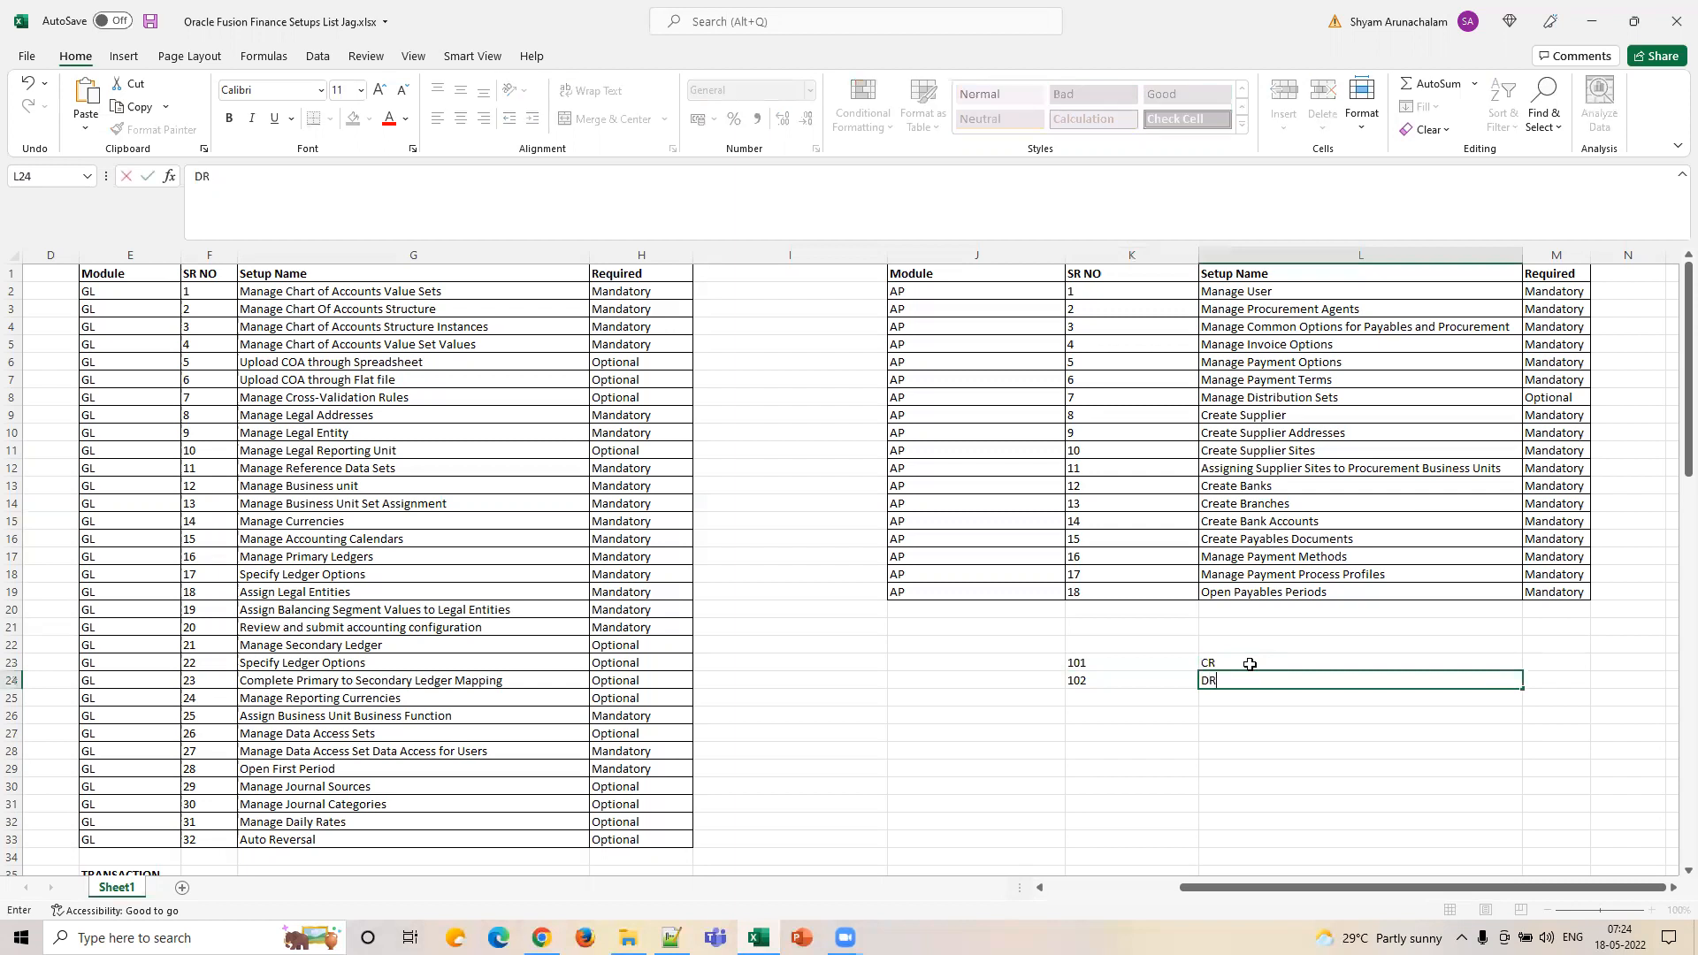
{"action": "key", "text": "Return"}
{"action": "key", "text": "Left"}
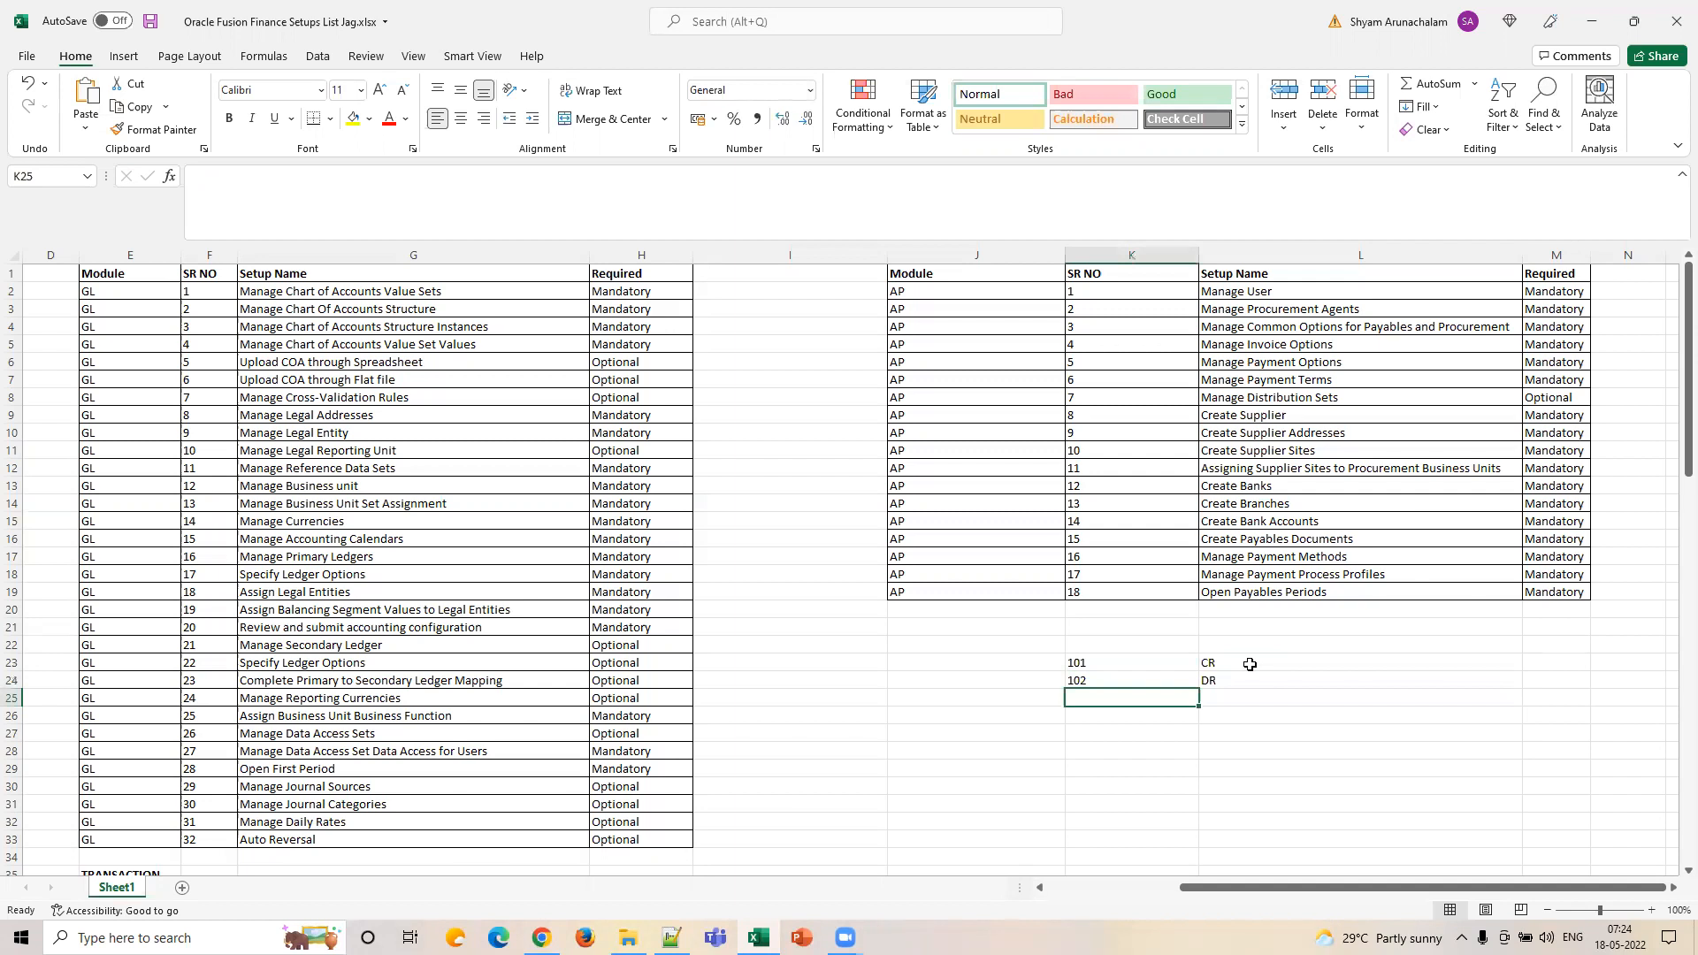
Step: Check the Automatic Offsets choices in Chrome and change the example segment in Excel cell K24 to 101
{"action": "type", "text": "1"}
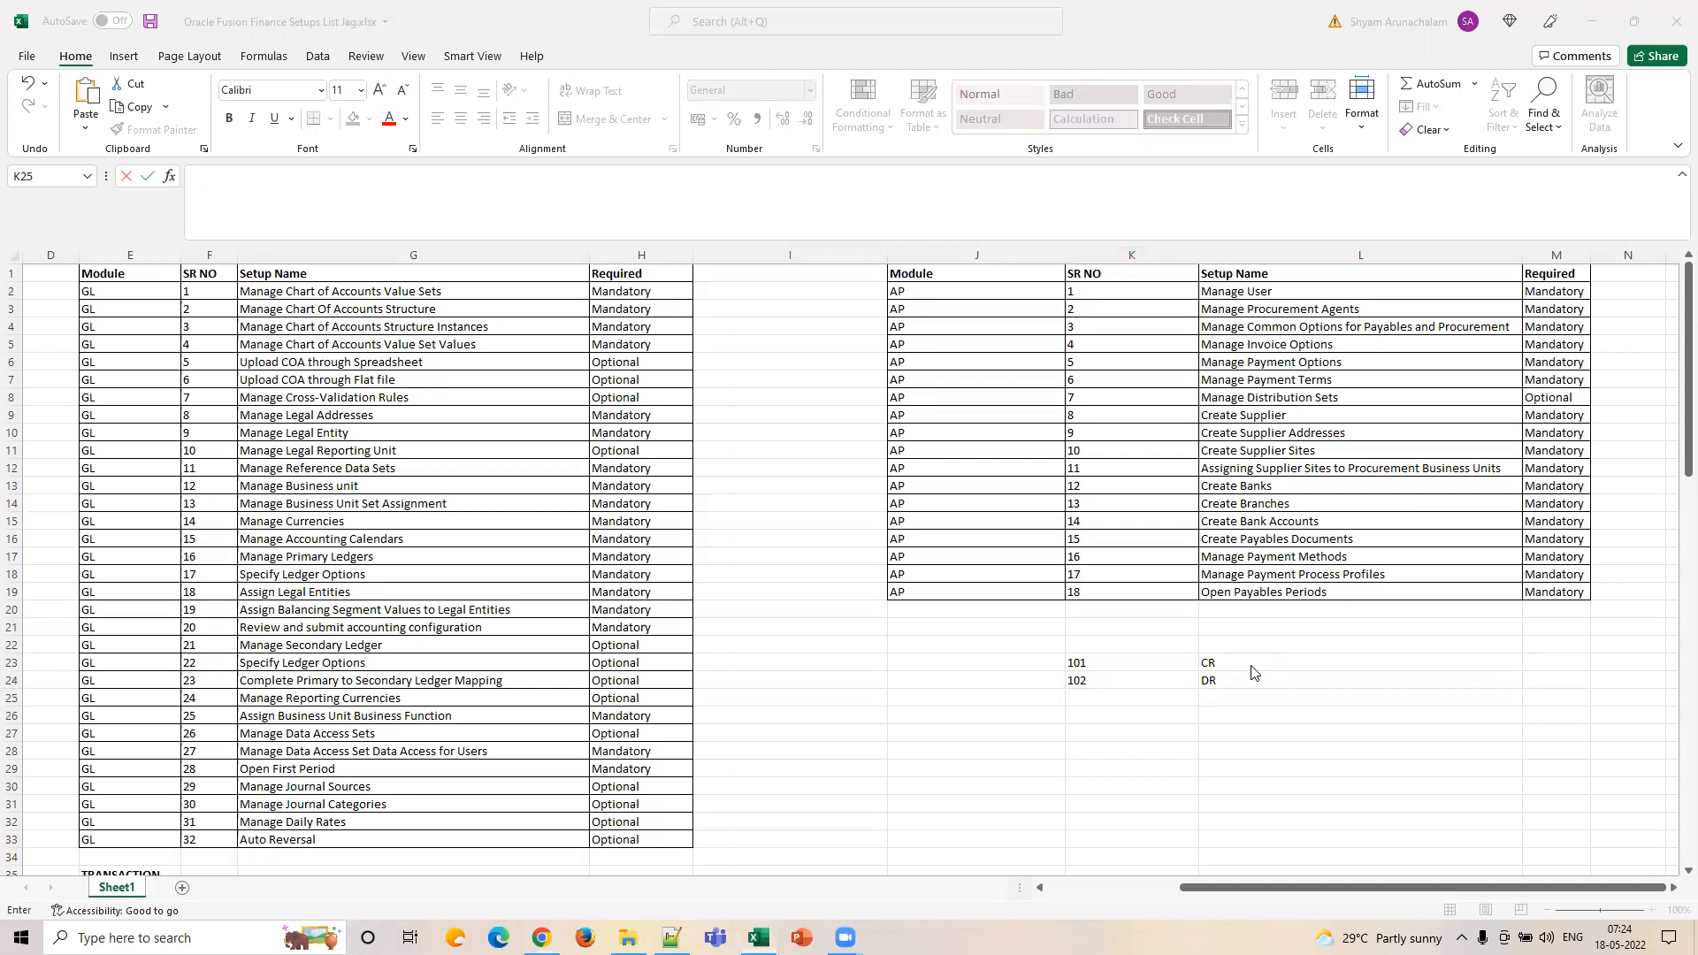
{"action": "key", "text": "alt+Tab"}
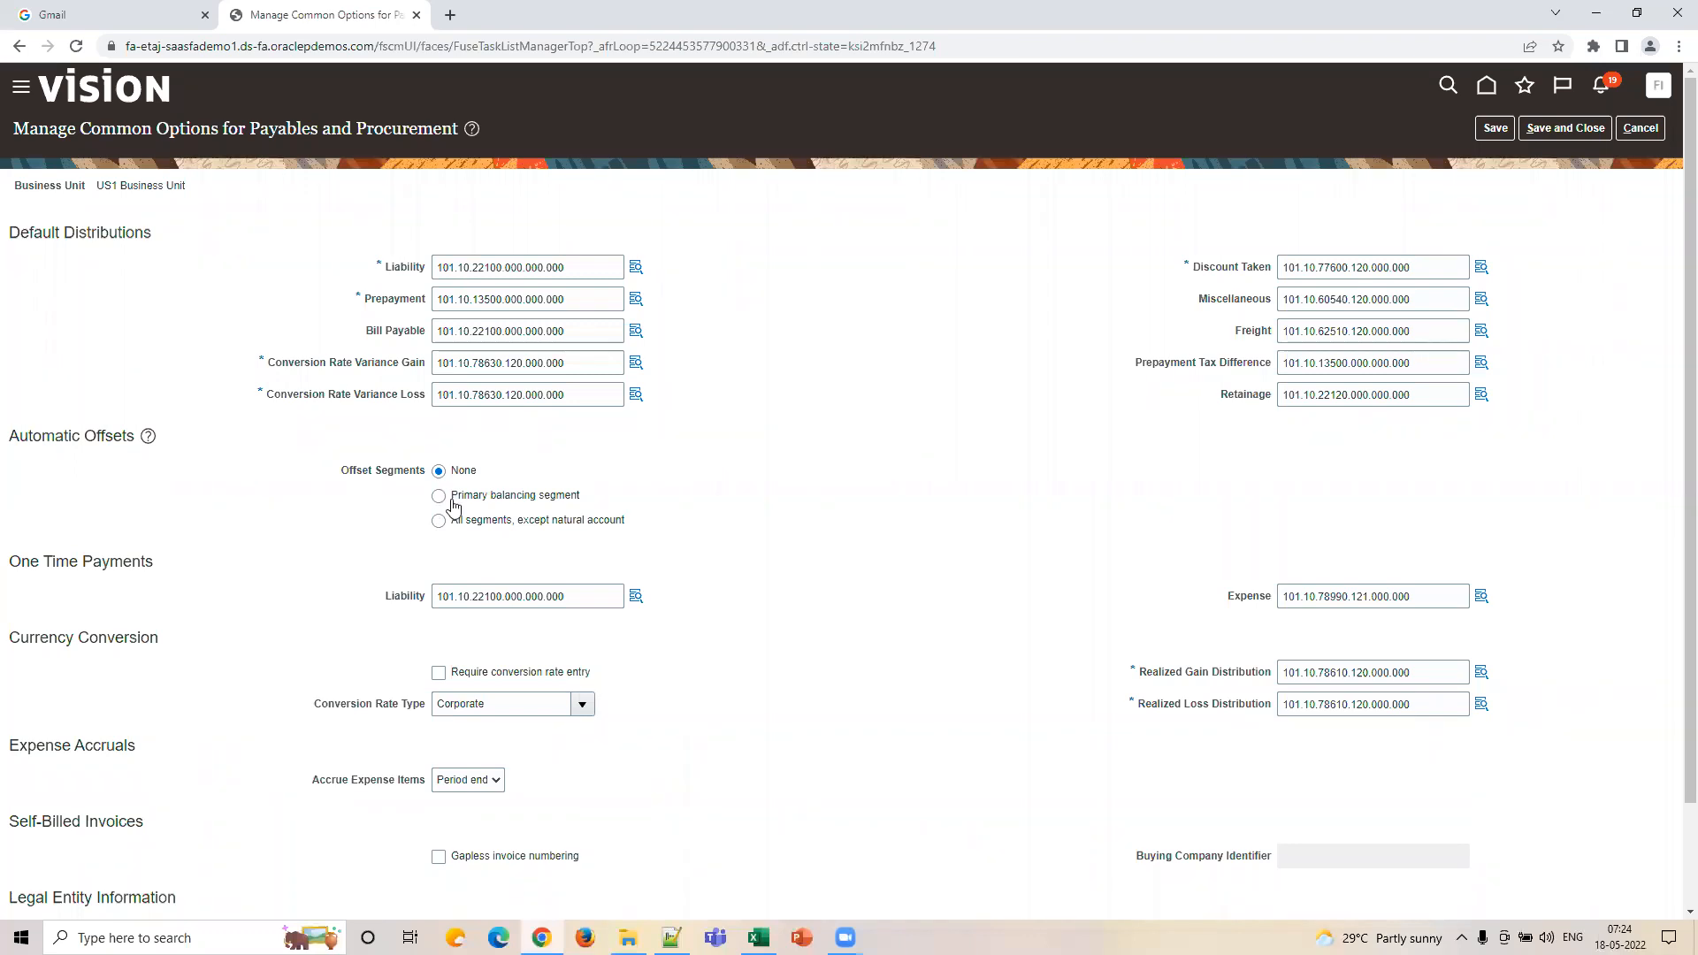
{"action": "key", "text": "alt+Tab"}
{"action": "left_click", "coordinate": [1104, 731]}
{"action": "left_click", "coordinate": [1099, 682]}
{"action": "type", "text": "101"}
{"action": "key", "text": "Tab"}
{"action": "left_click", "coordinate": [1099, 682]}
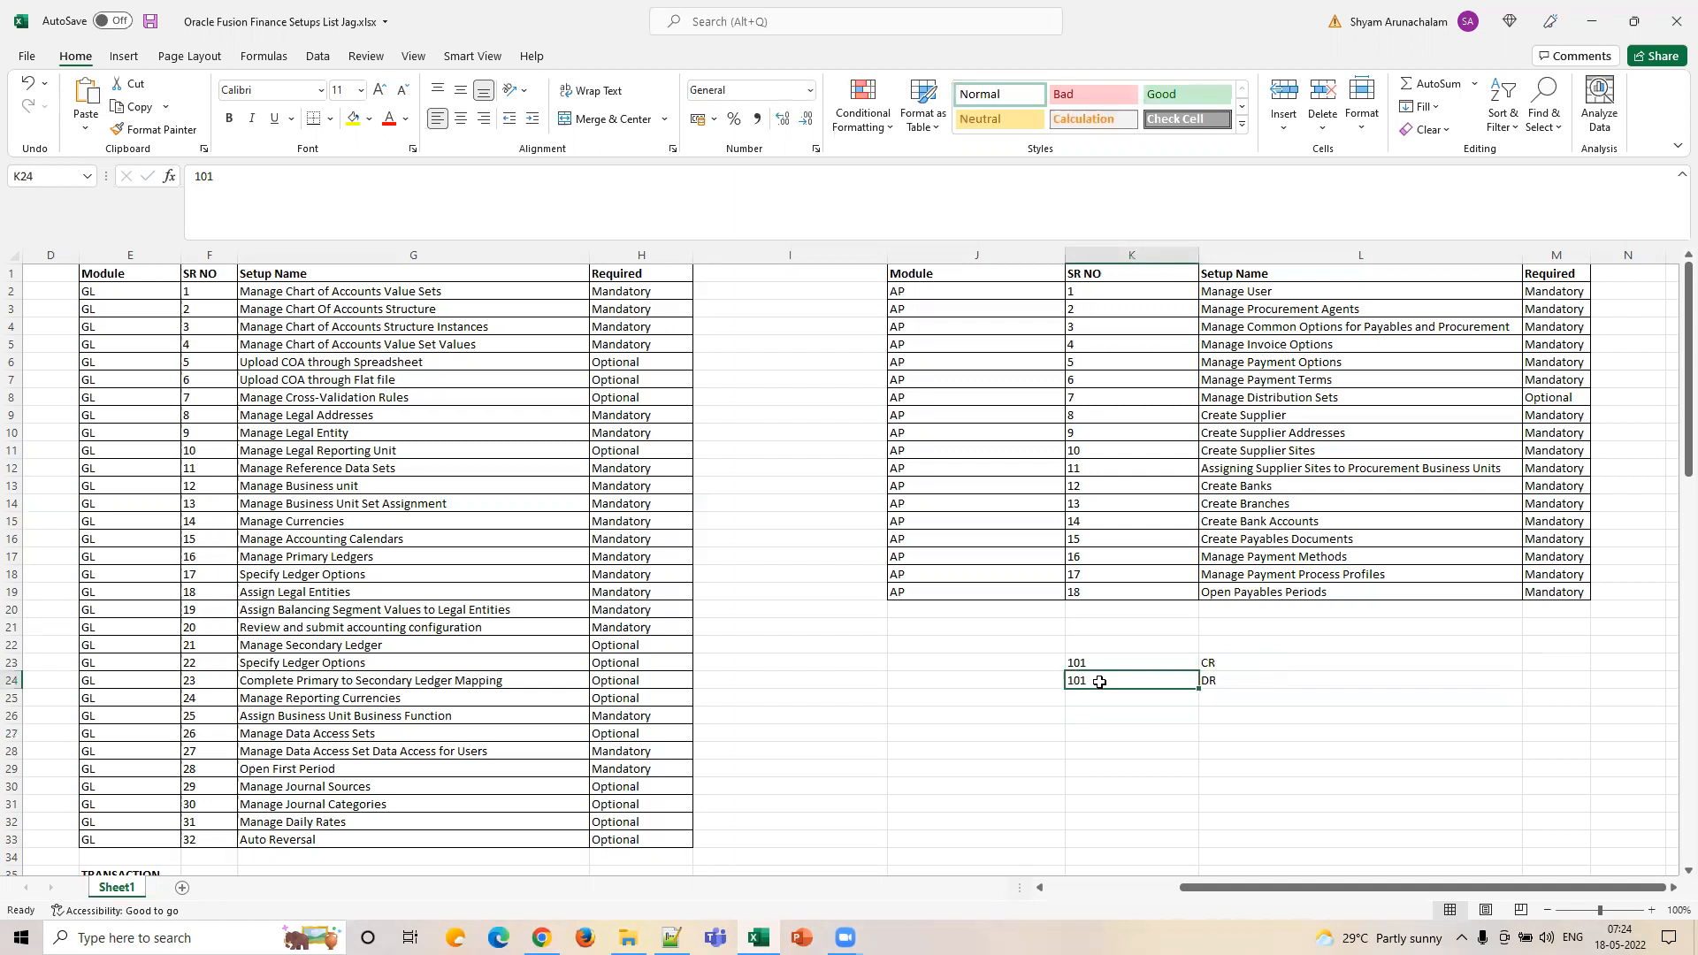
Step: Compare the example CR and DR segments in K23:L24 with the Offset Segments choices on the common options page in Chrome
{"action": "left_click_drag", "start_coordinate": [1099, 697], "coordinate": [1102, 735]}
{"action": "left_click", "coordinate": [1104, 719]}
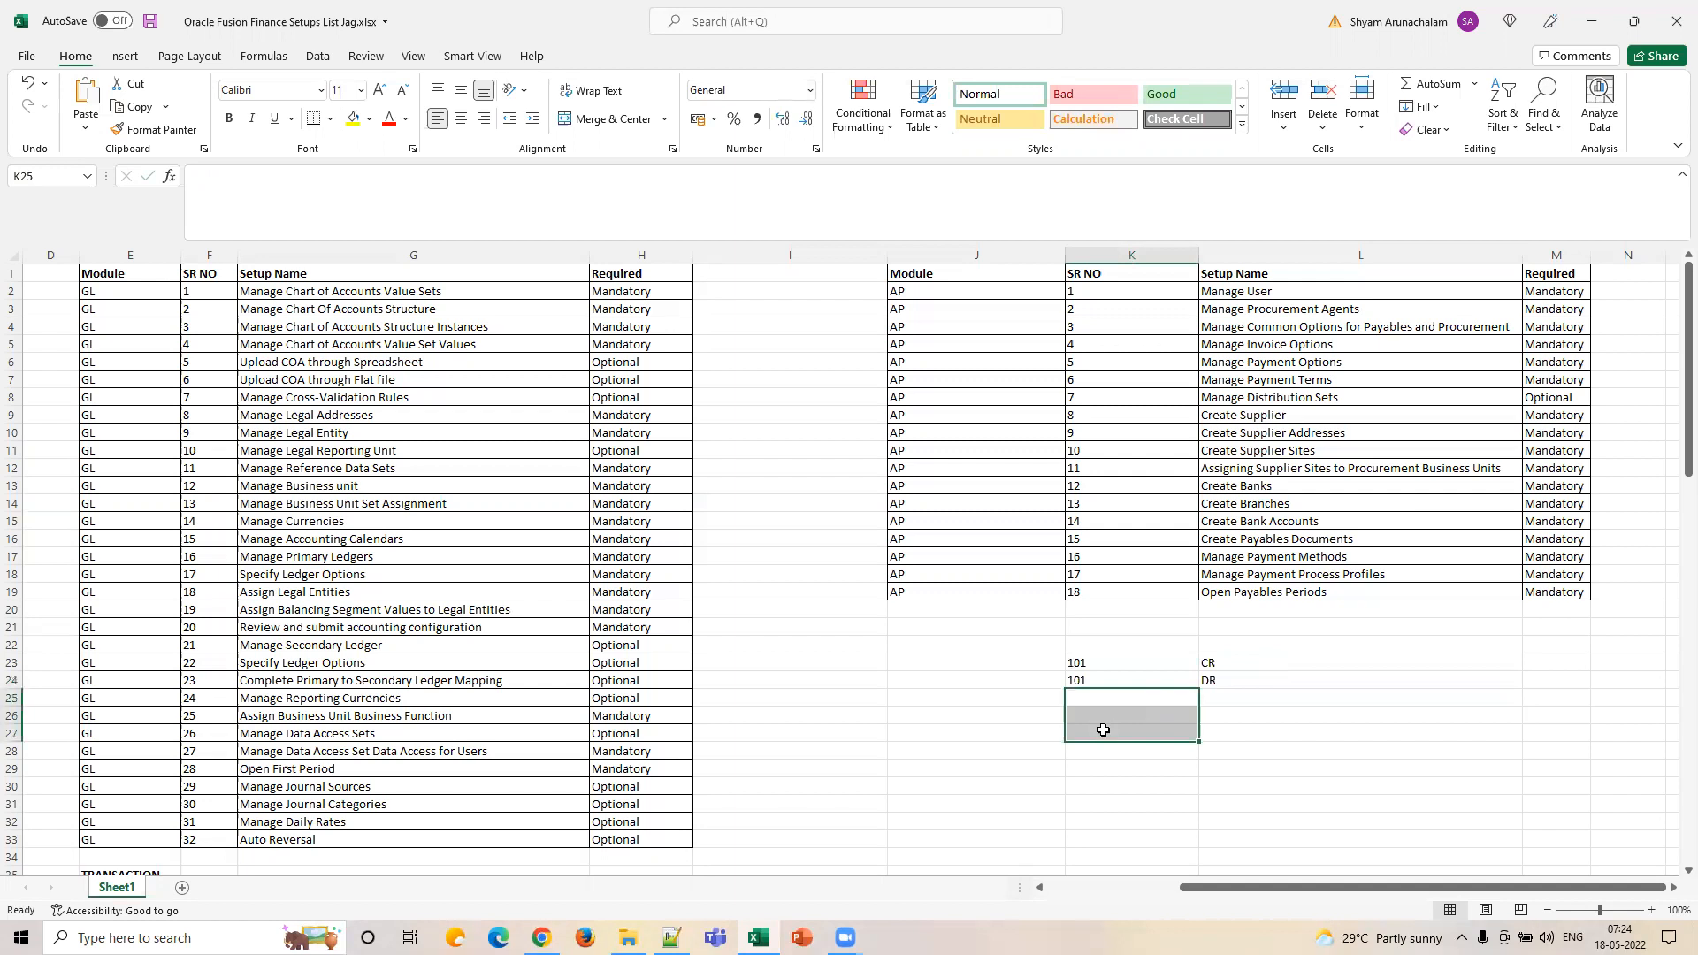
{"action": "left_click", "coordinate": [1100, 709]}
{"action": "key", "text": "alt+Tab"}
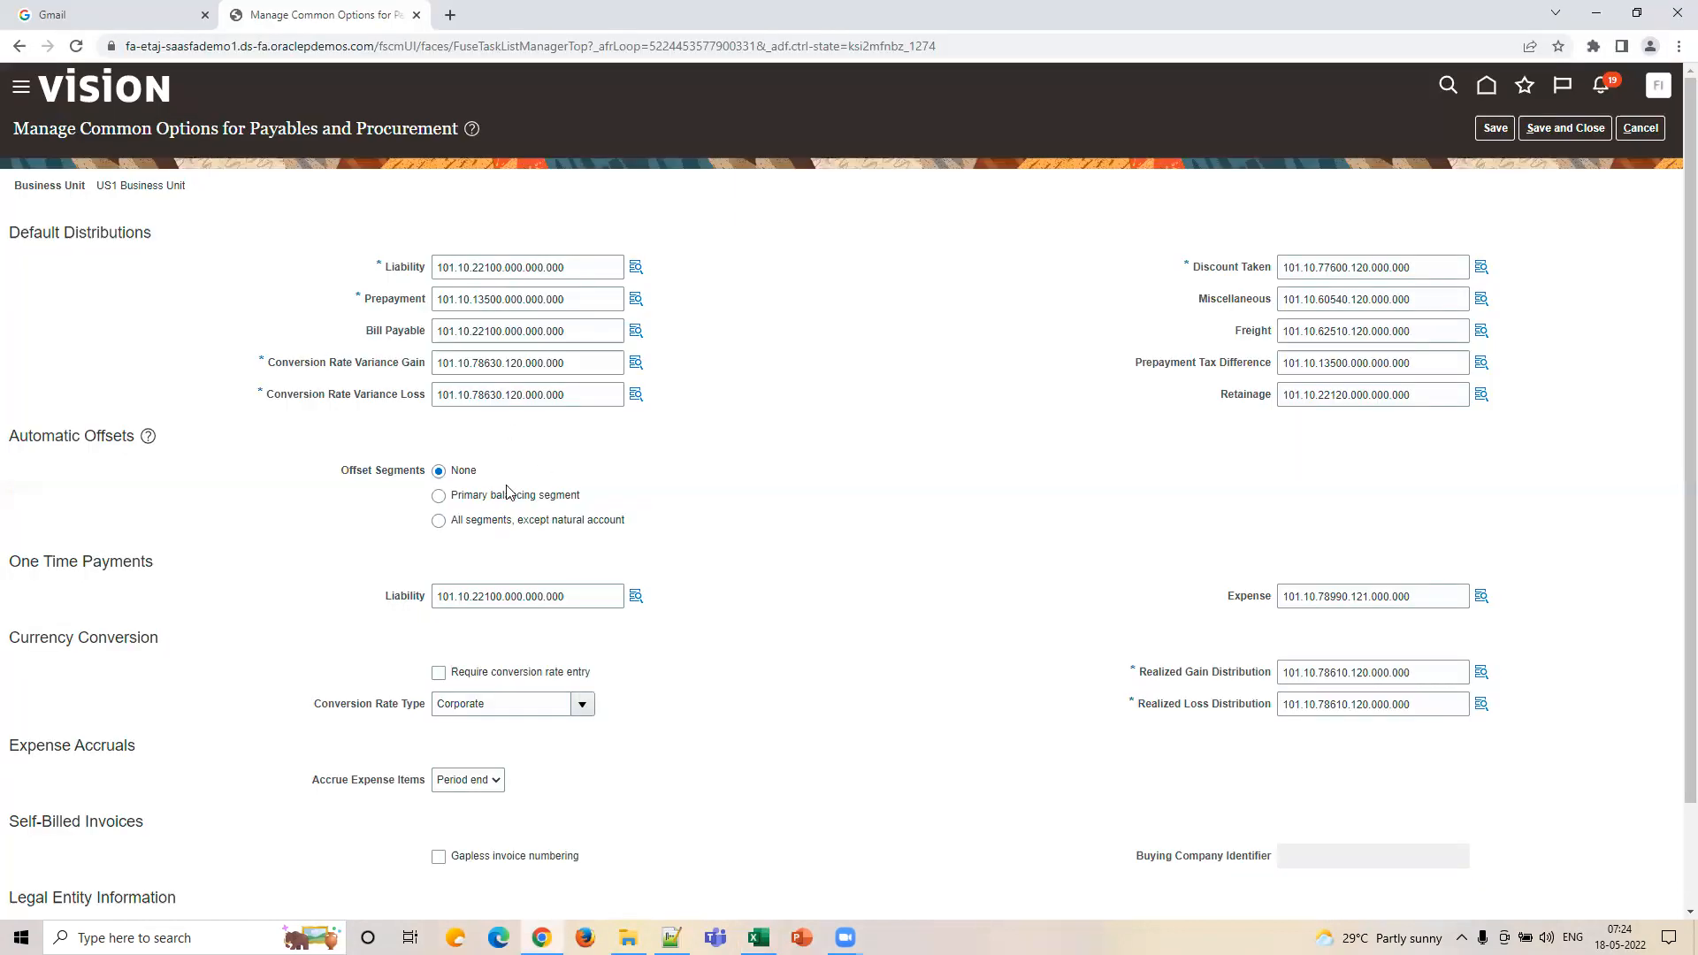
{"action": "key", "text": "alt+Tab"}
{"action": "left_click_drag", "start_coordinate": [1110, 660], "coordinate": [1287, 713]}
{"action": "left_click", "coordinate": [1033, 698]}
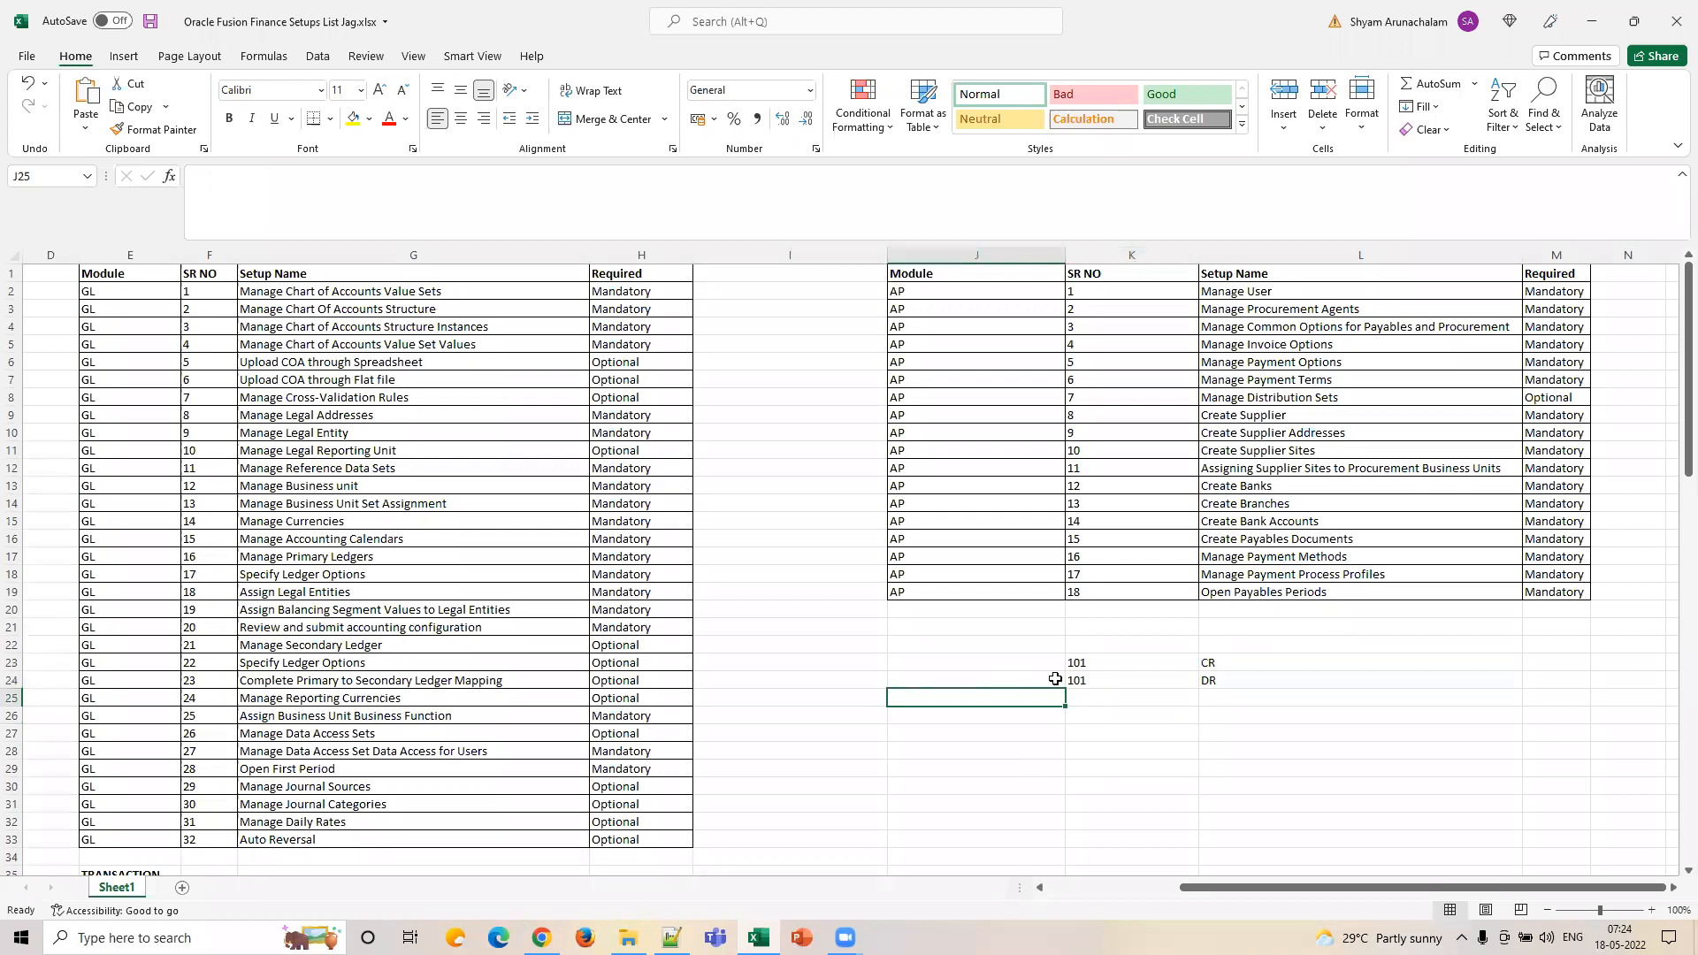
{"action": "left_click_drag", "start_coordinate": [1083, 665], "coordinate": [1215, 682]}
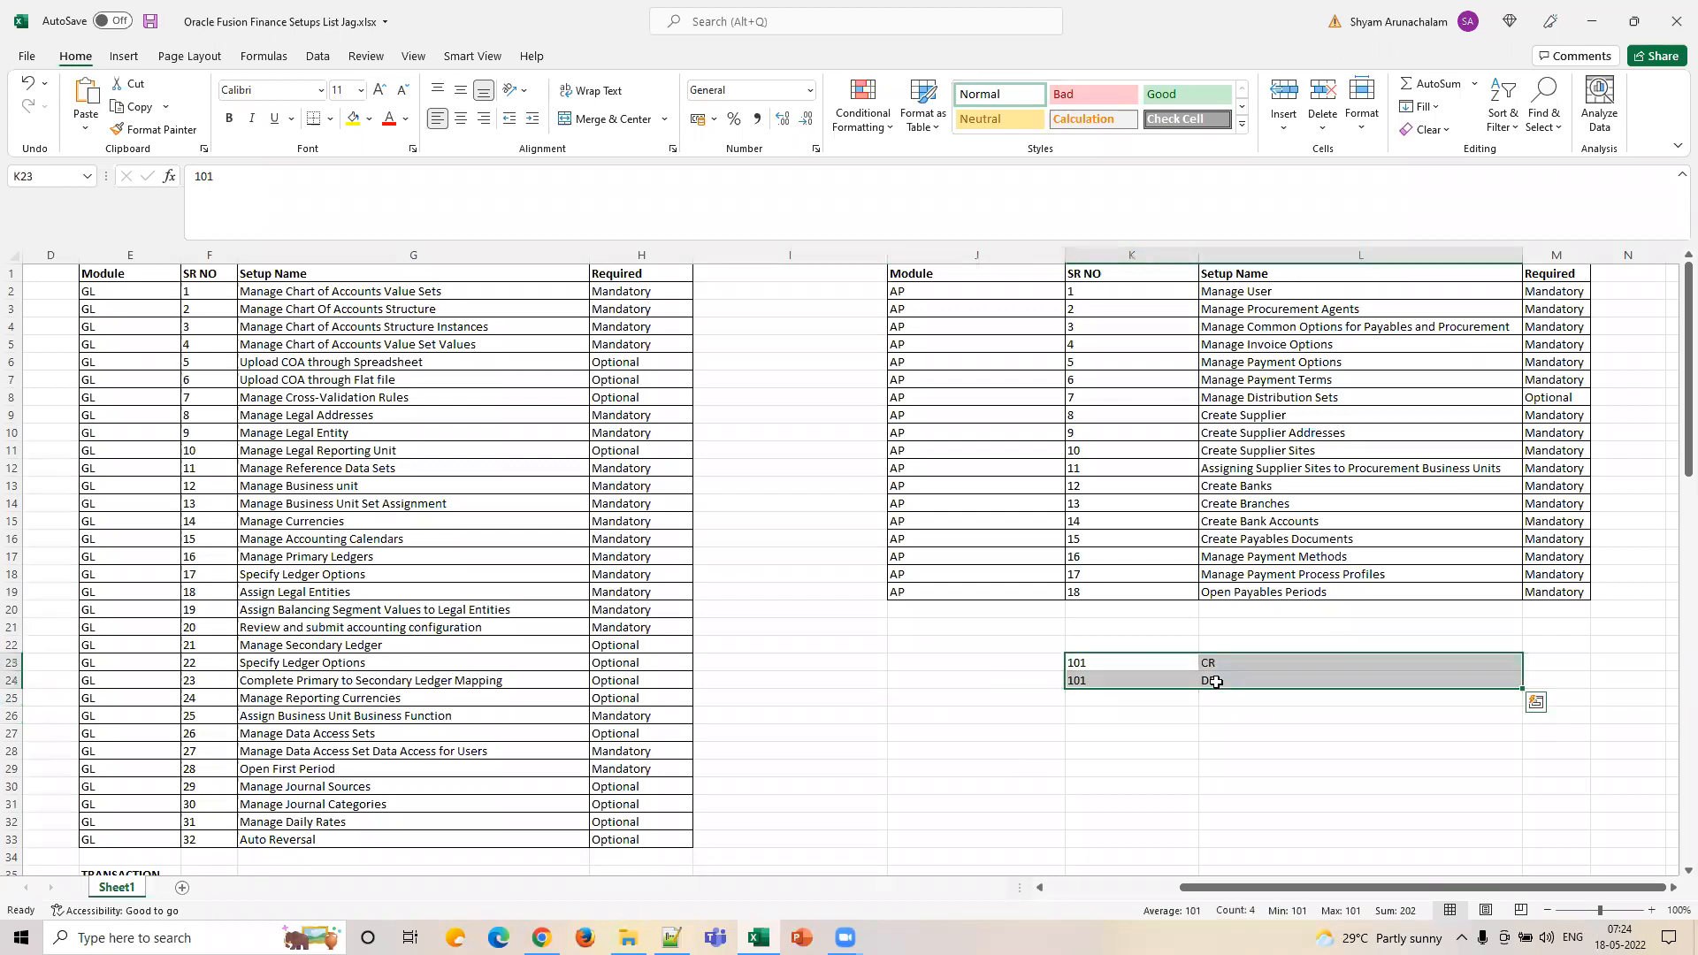
{"action": "left_click", "coordinate": [1143, 683]}
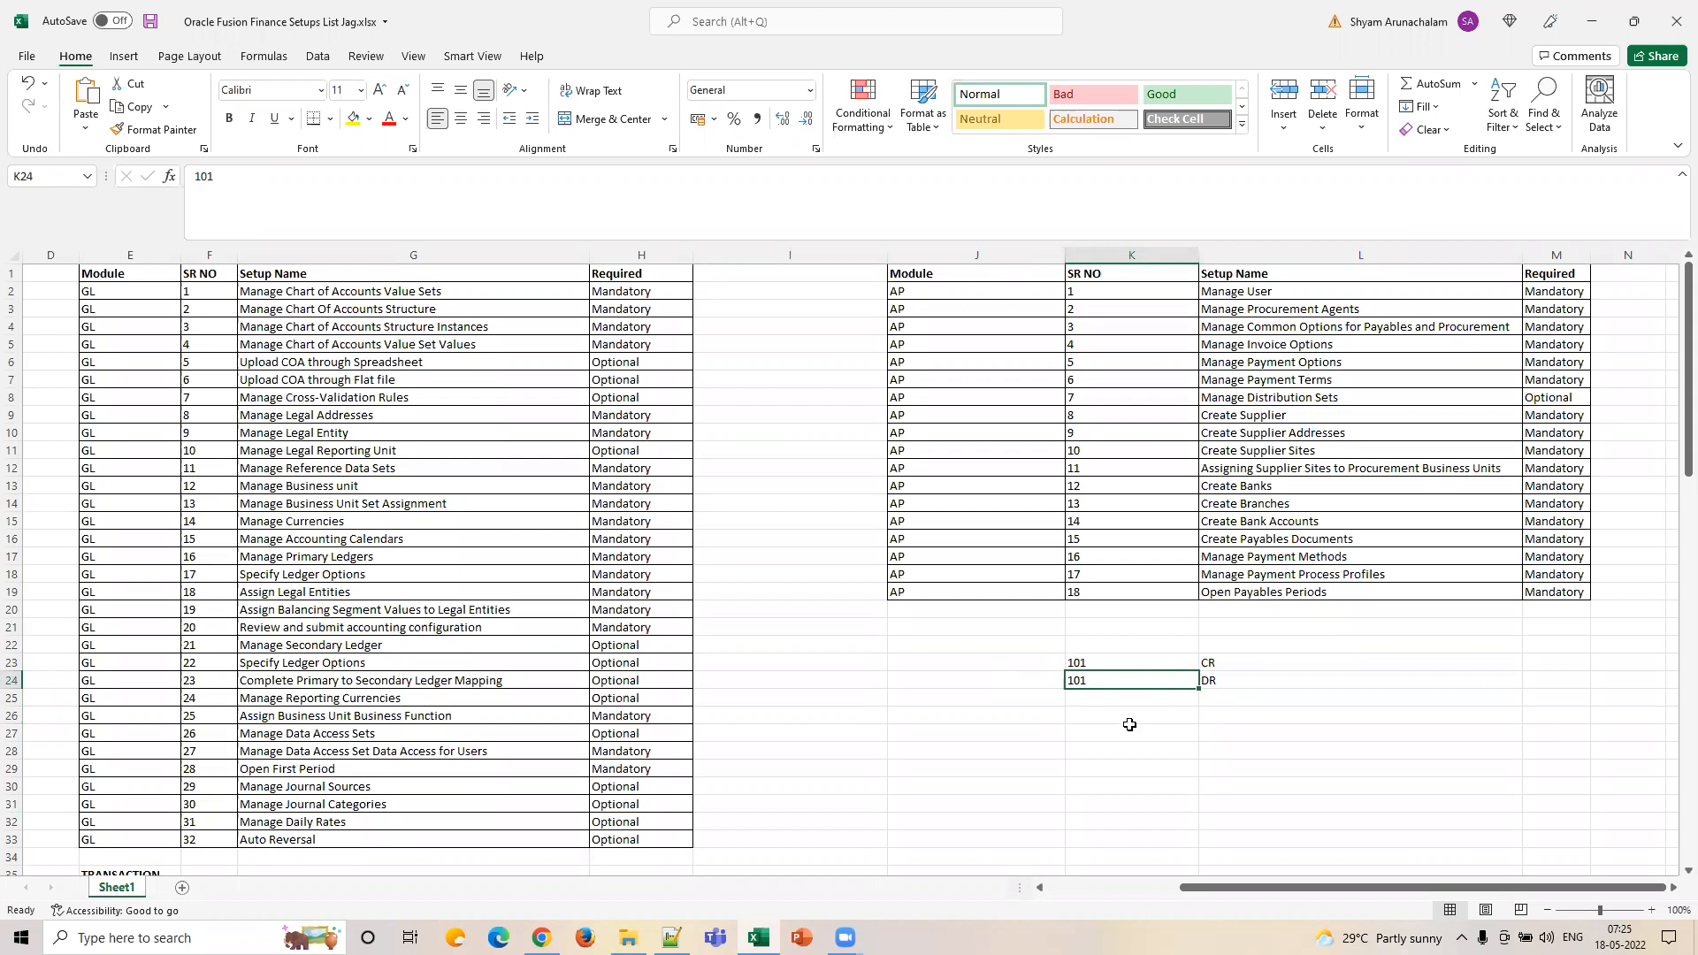
{"action": "left_click_drag", "start_coordinate": [1077, 659], "coordinate": [1219, 676]}
{"action": "left_click", "coordinate": [541, 937]}
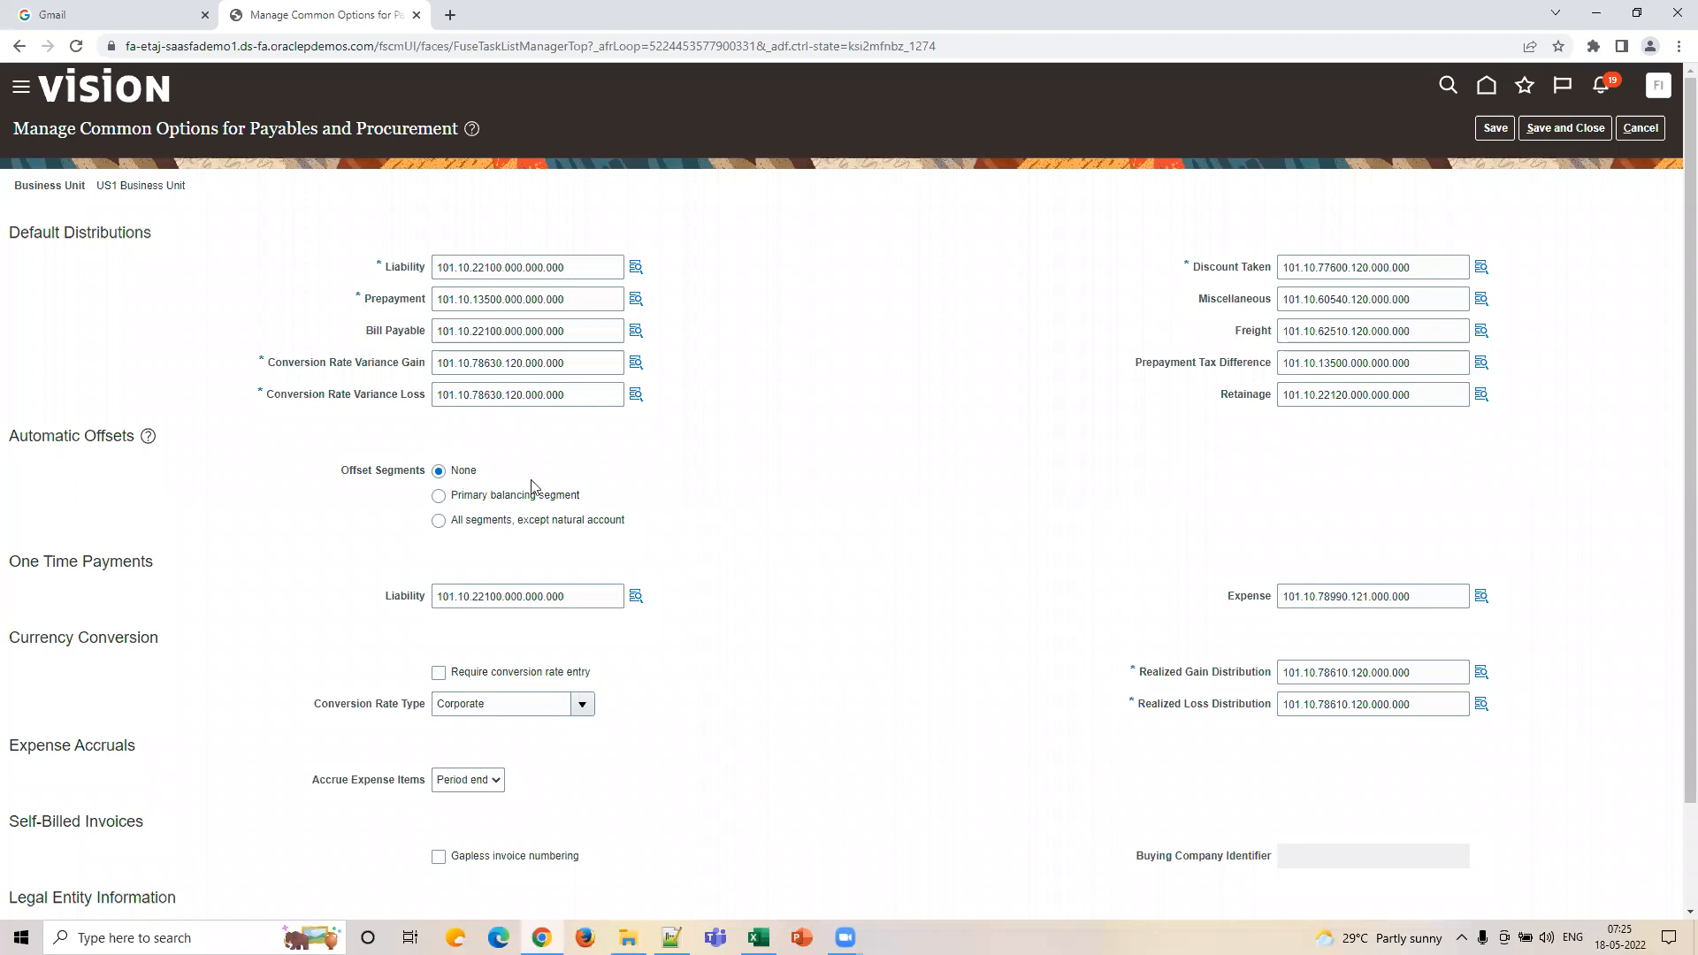
Step: Review the example segments in Excel cells K23:L24 against the segments of the Conversion Rate Variance Loss account in Chrome
{"action": "key", "text": "alt+Tab"}
{"action": "left_click_drag", "start_coordinate": [1127, 657], "coordinate": [1211, 680]}
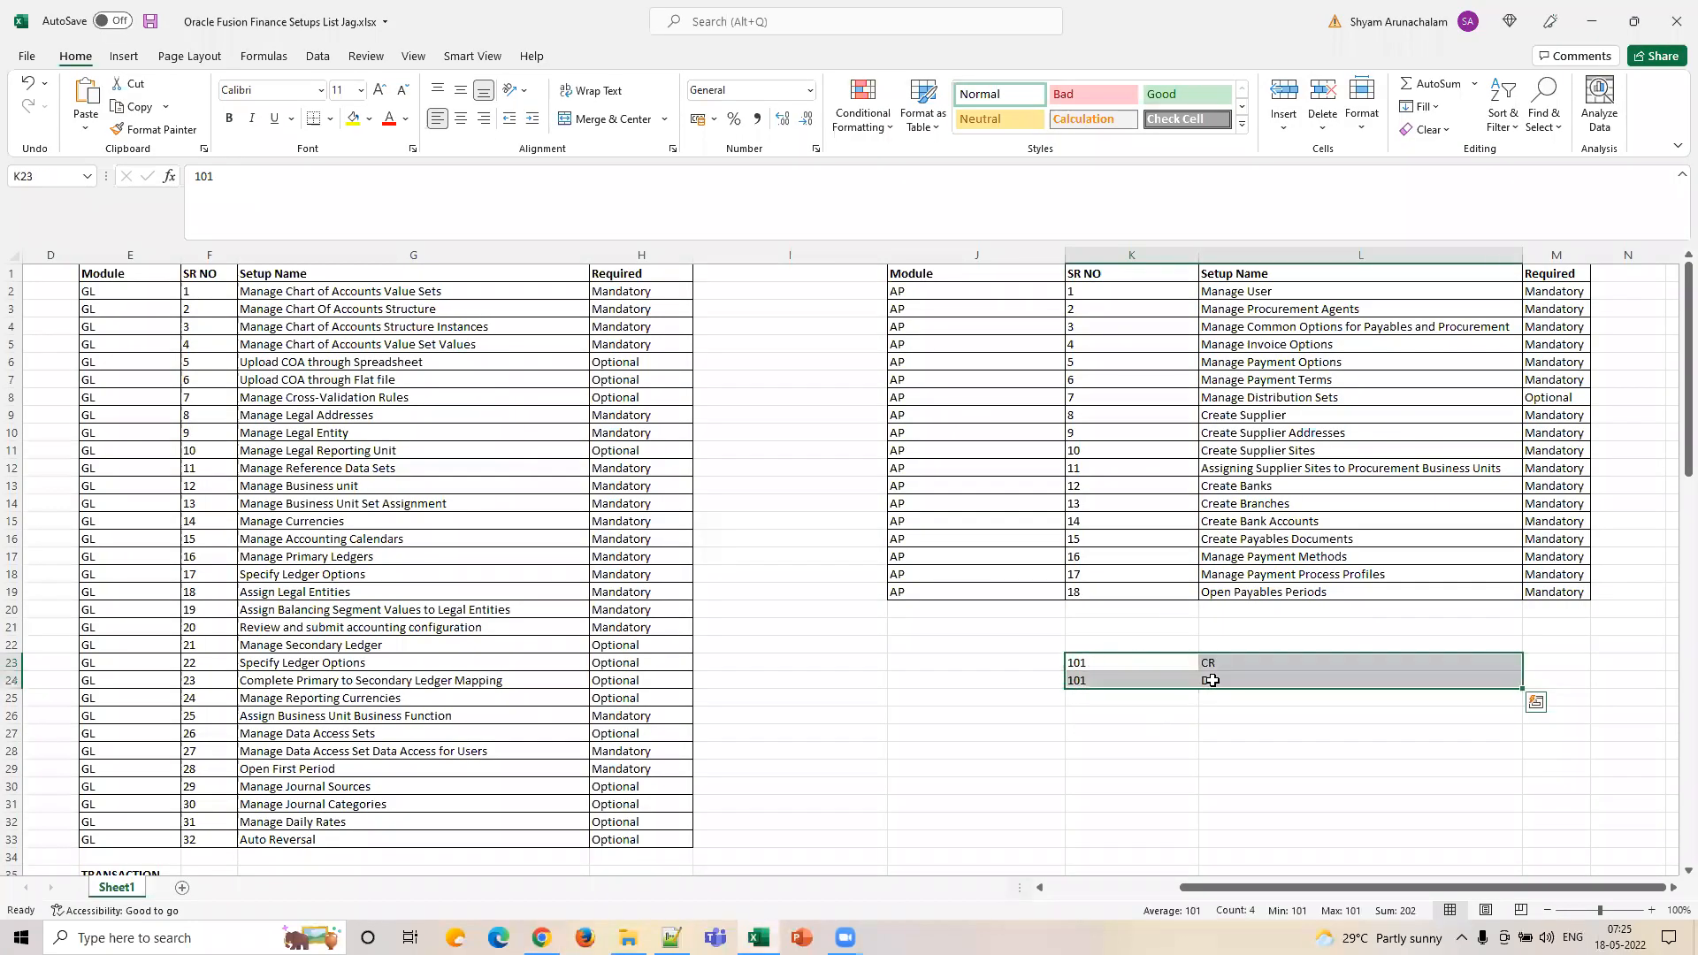
{"action": "key", "text": "alt+Tab"}
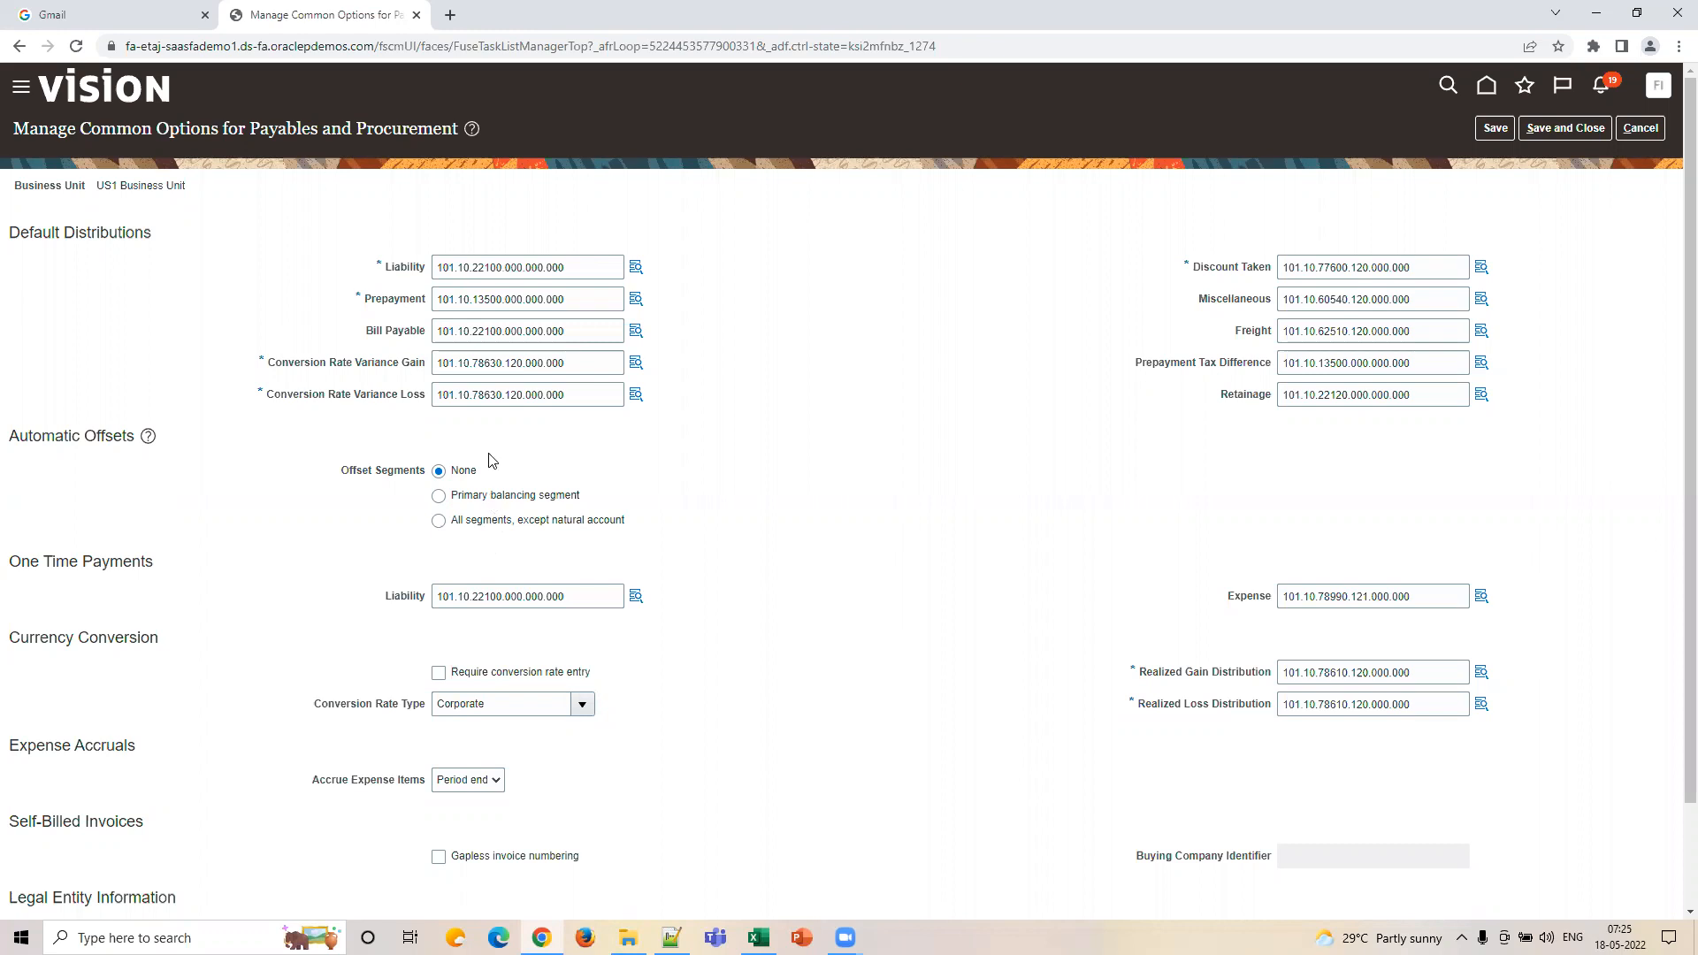
{"action": "double_click", "coordinate": [453, 398]}
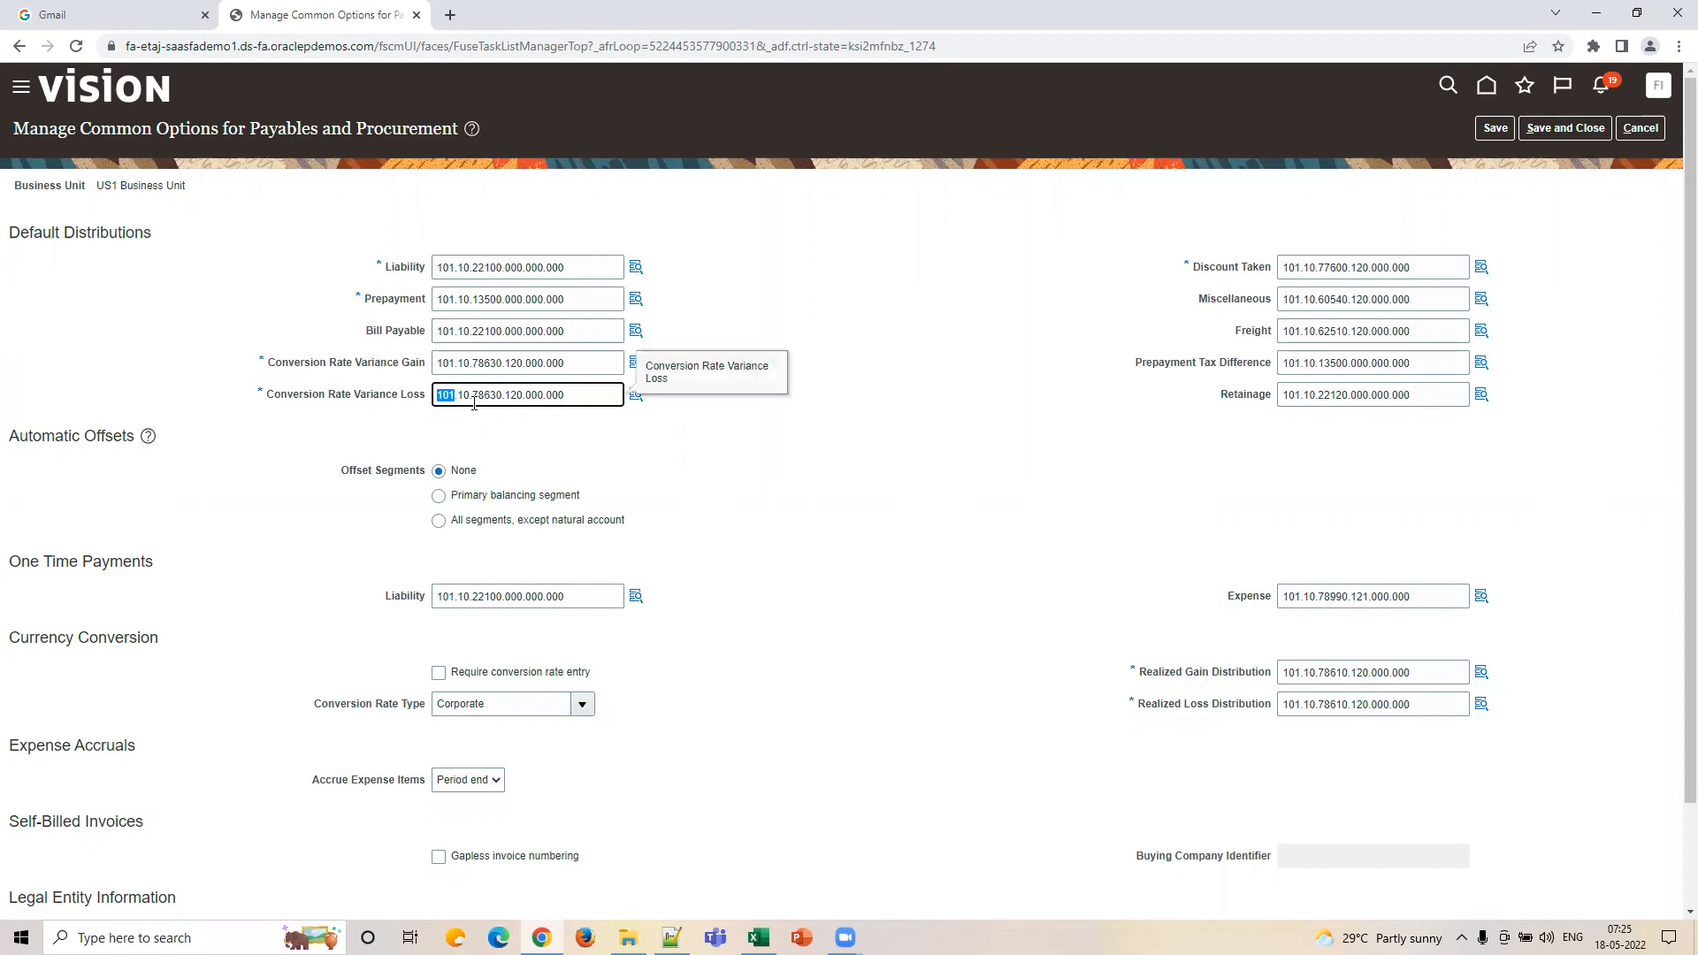
{"action": "left_click_drag", "start_coordinate": [474, 399], "coordinate": [502, 400]}
{"action": "left_click", "coordinate": [540, 444]}
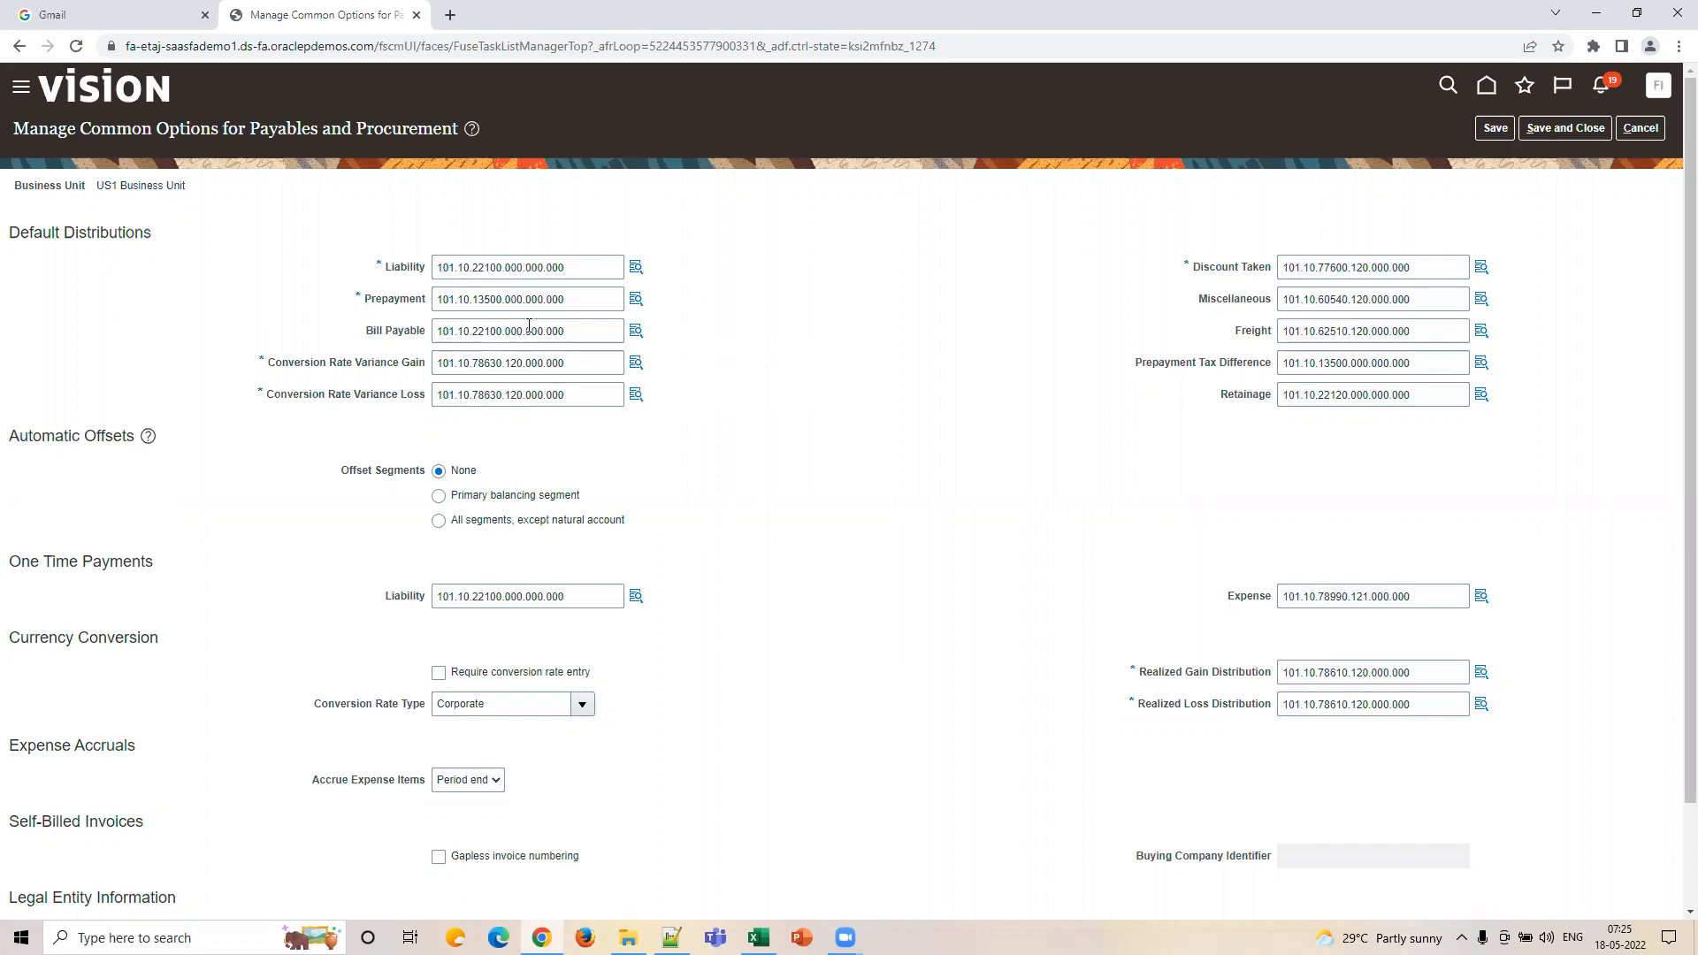
Step: Examine the Bill Payable default distribution and the One Time Payments liability and expense accounts
{"action": "left_click_drag", "start_coordinate": [570, 331], "coordinate": [268, 313]}
{"action": "left_click", "coordinate": [658, 478]}
{"action": "left_click_drag", "start_coordinate": [585, 599], "coordinate": [34, 596]}
{"action": "left_click", "coordinate": [314, 554]}
{"action": "left_click_drag", "start_coordinate": [573, 597], "coordinate": [298, 556]}
{"action": "left_click_drag", "start_coordinate": [1430, 599], "coordinate": [716, 573]}
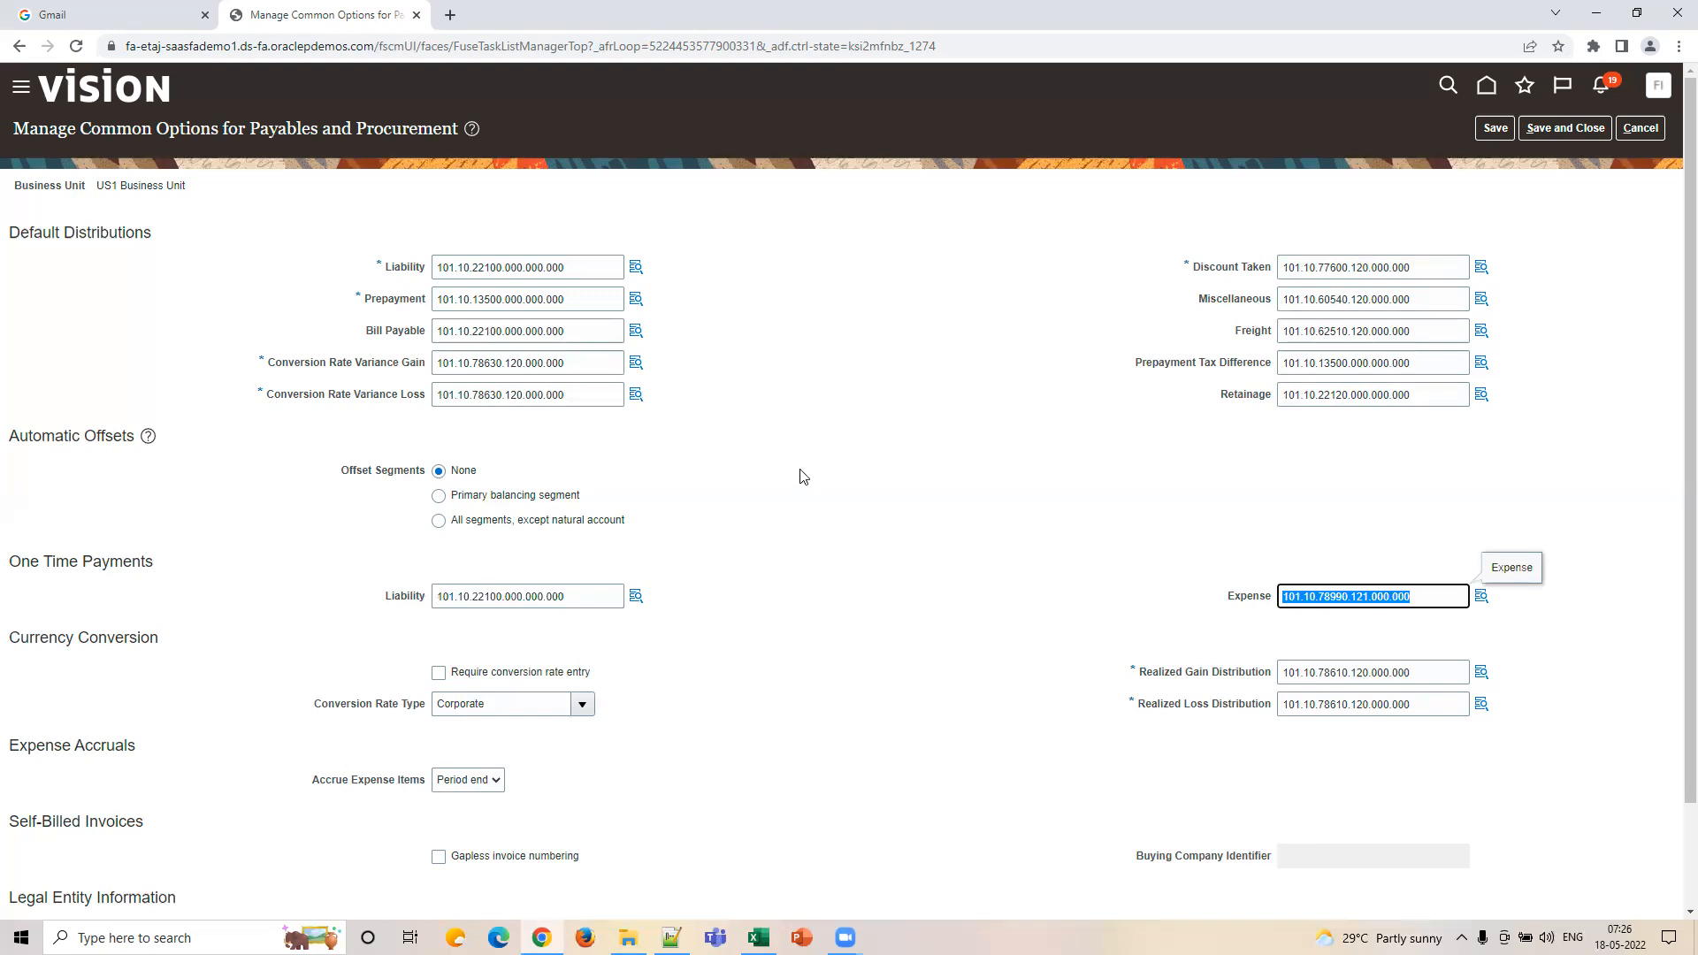
Step: Examine the Conversion Rate Type under Currency Conversion together with the Conversion Rate Variance Loss account
{"action": "scroll", "coordinate": [804, 477], "scroll_direction": "down", "scroll_amount": 2}
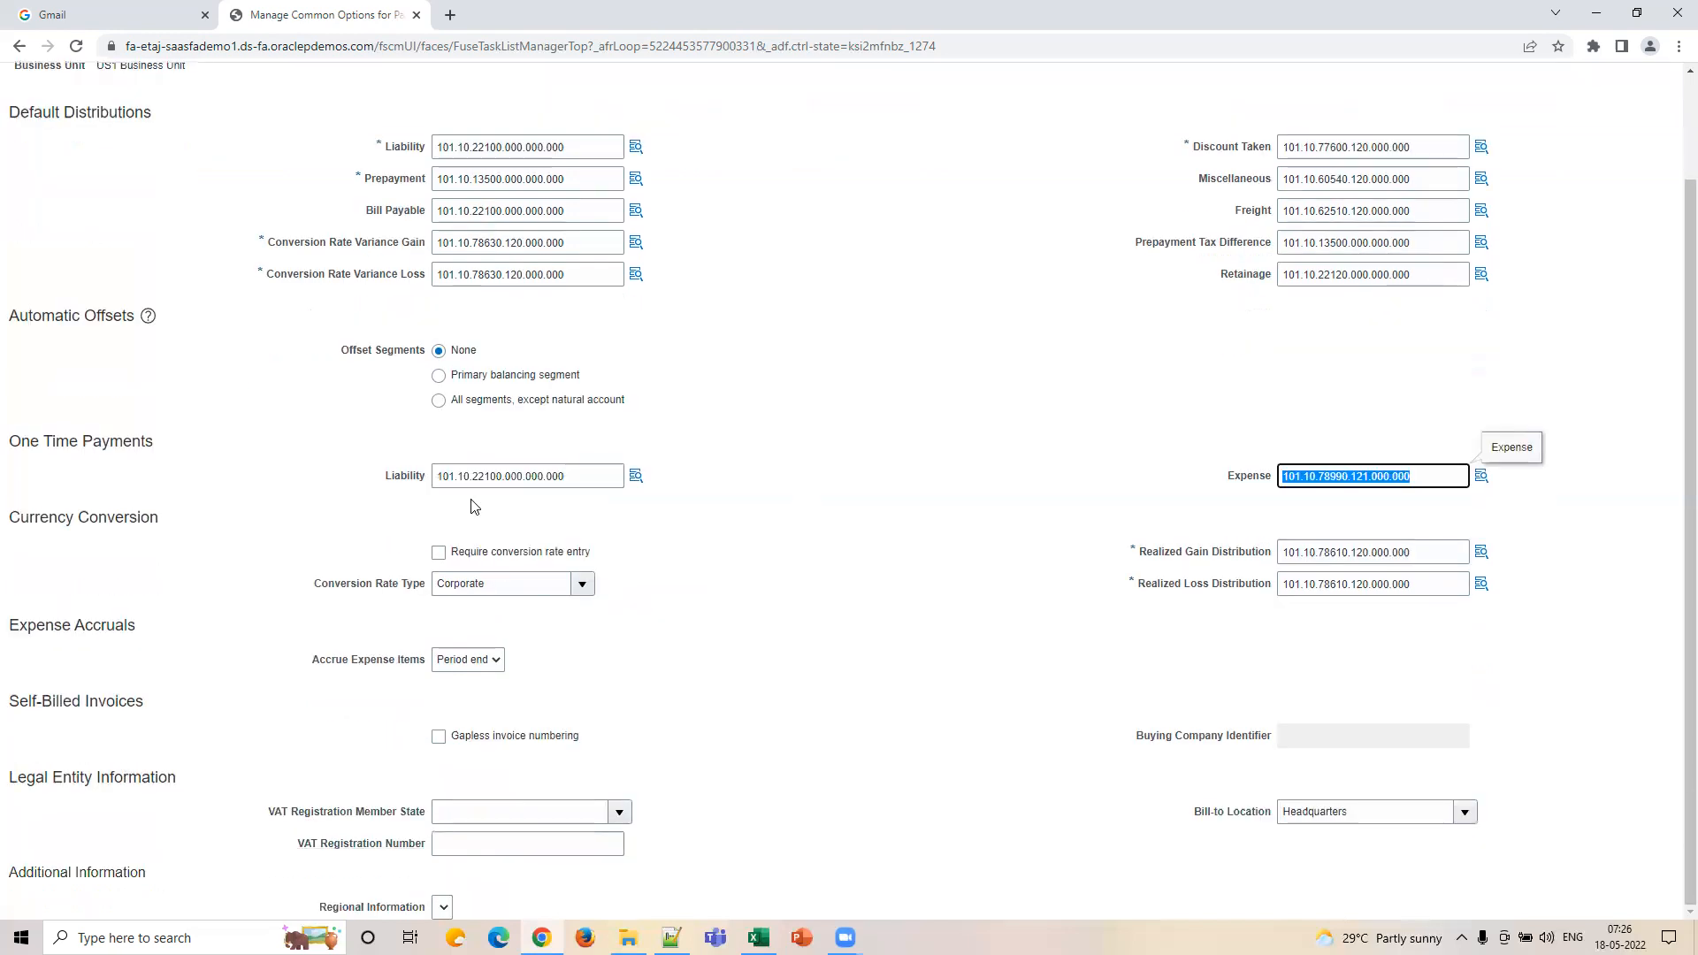
{"action": "left_click", "coordinate": [695, 591]}
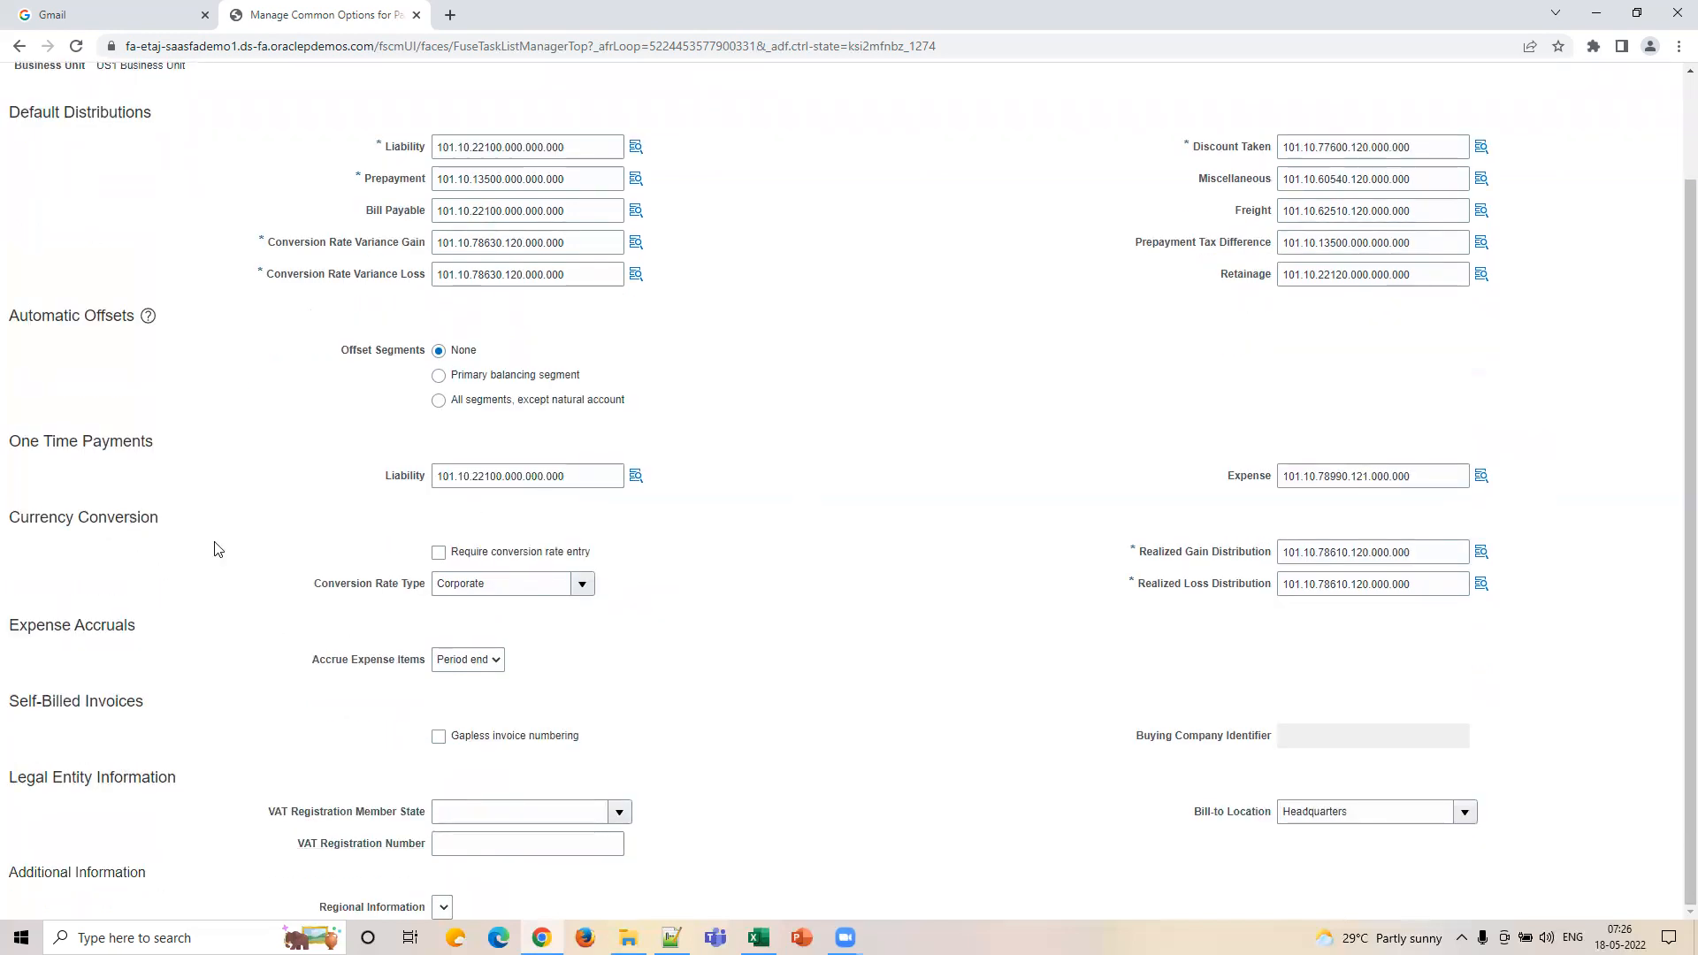
{"action": "left_click", "coordinate": [326, 585]}
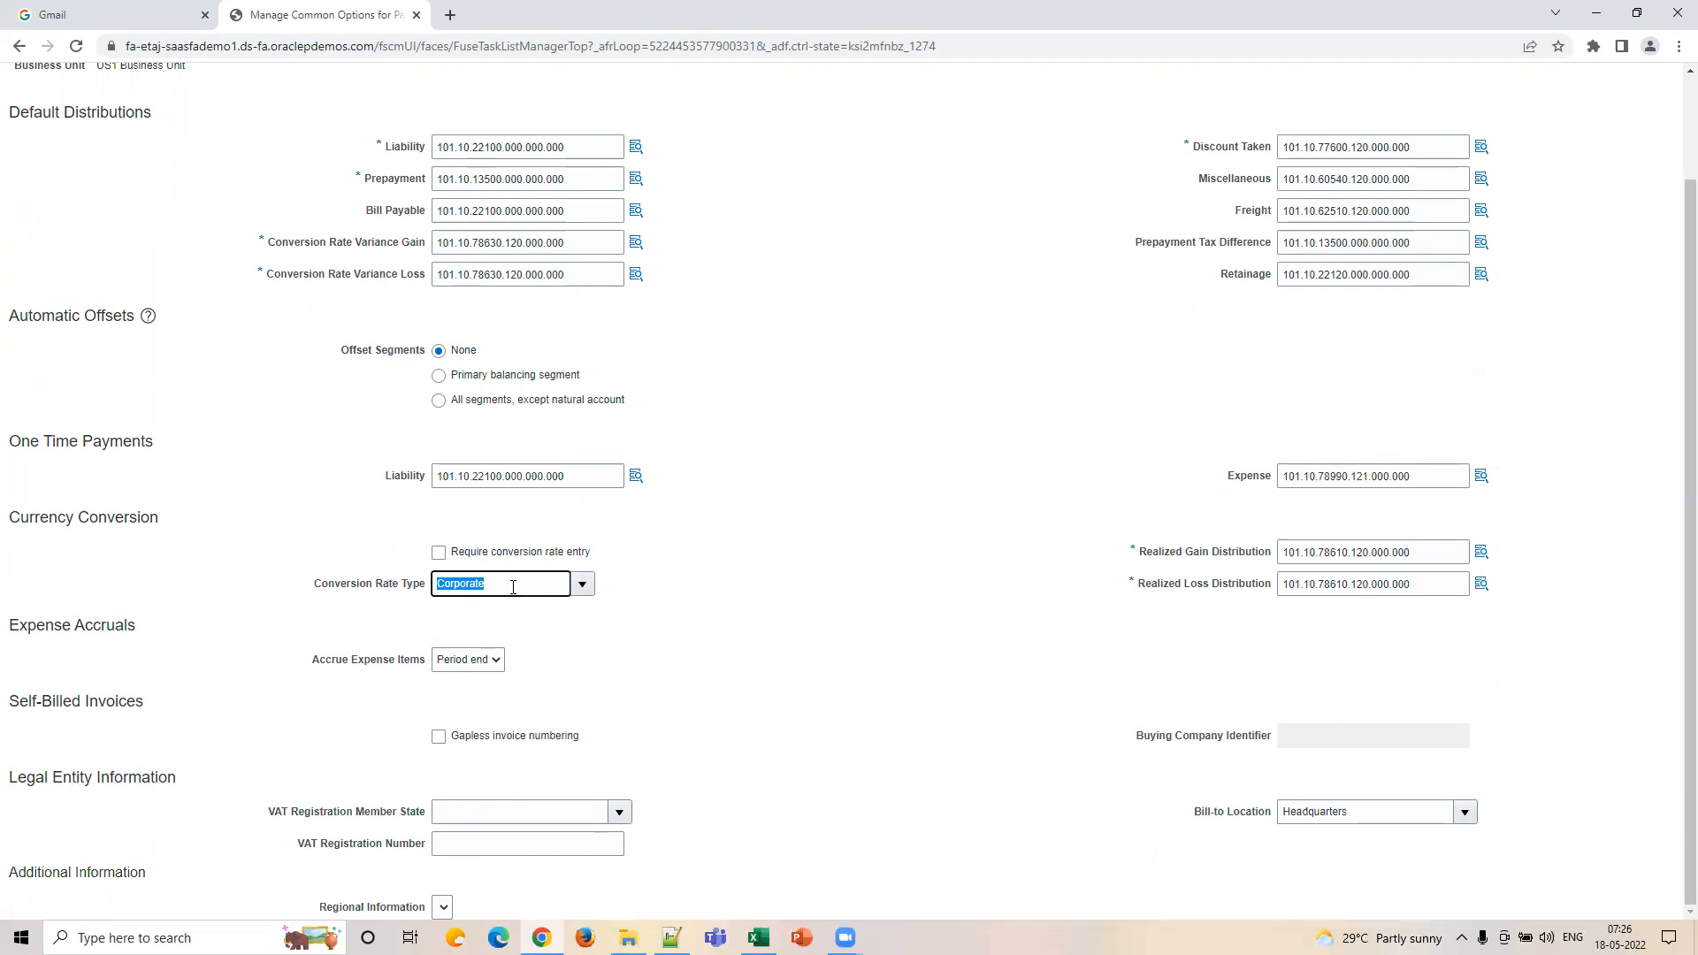
{"action": "left_click", "coordinate": [485, 585]}
{"action": "left_click_drag", "start_coordinate": [508, 589], "coordinate": [423, 582]}
{"action": "left_click", "coordinate": [513, 590]}
{"action": "double_click", "coordinate": [501, 274]}
{"action": "left_click", "coordinate": [1009, 601]}
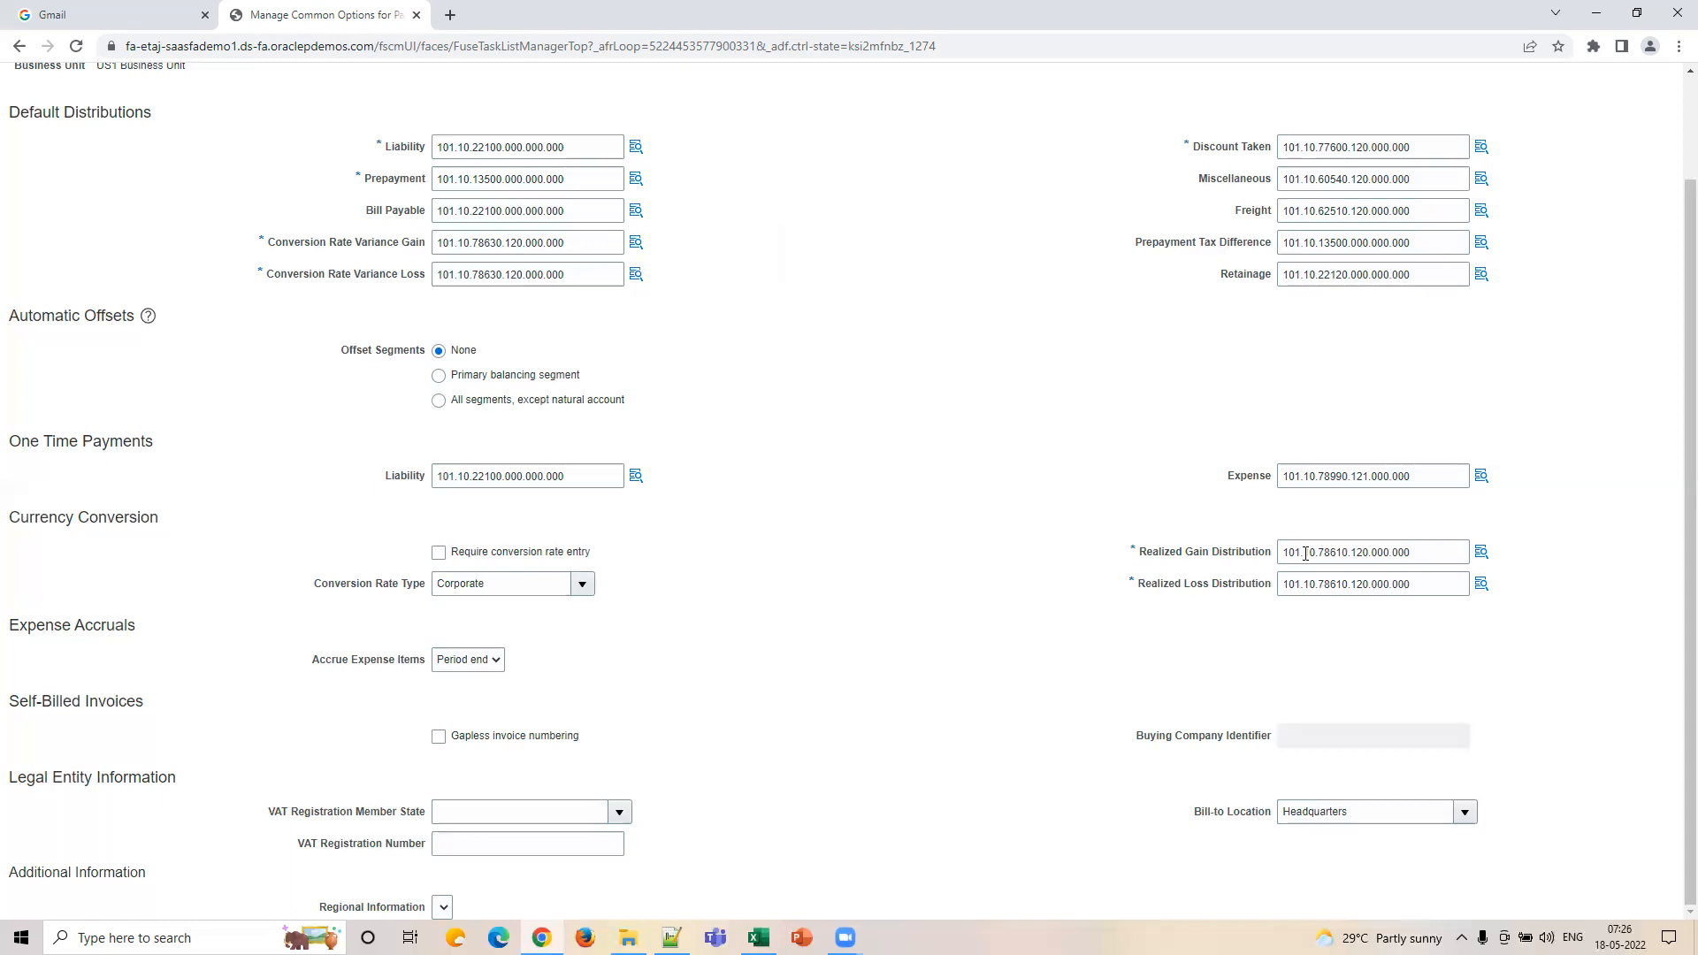